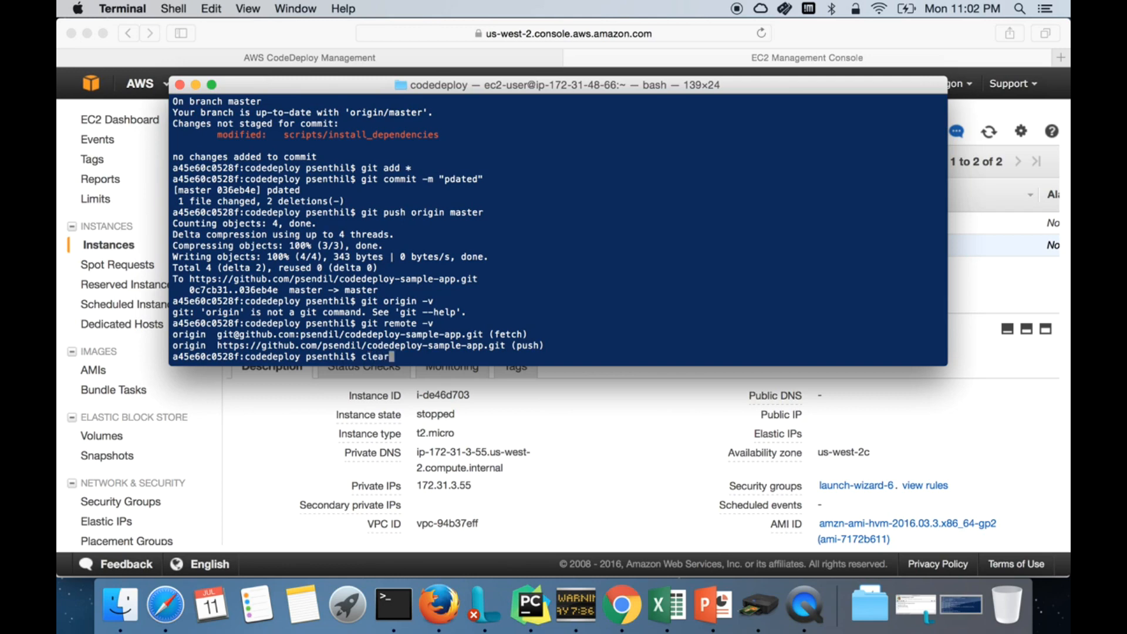
Step: Clear the screen, enlarge the Terminal window and print the working directory with pwd
drag(175, 365, 153, 487)
text(pwd)
key(Return)
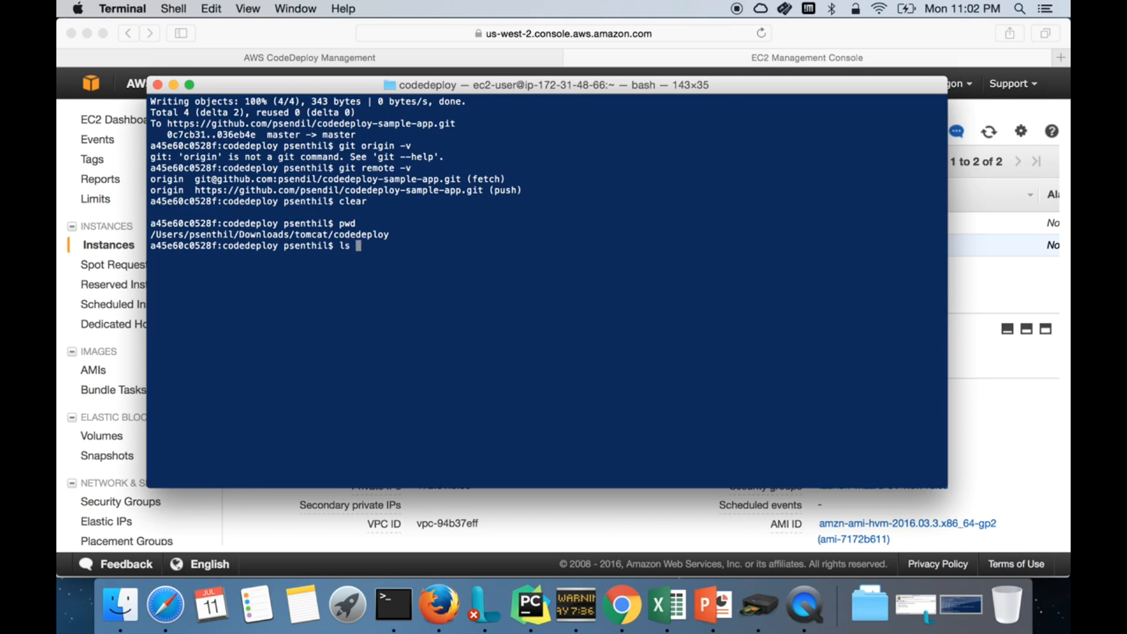
Step: List the codedeploy folder, pointing out SampleApp_Linux.zip and appspec.yml, and begin cat appspec.yml
text(ls)
key(Return)
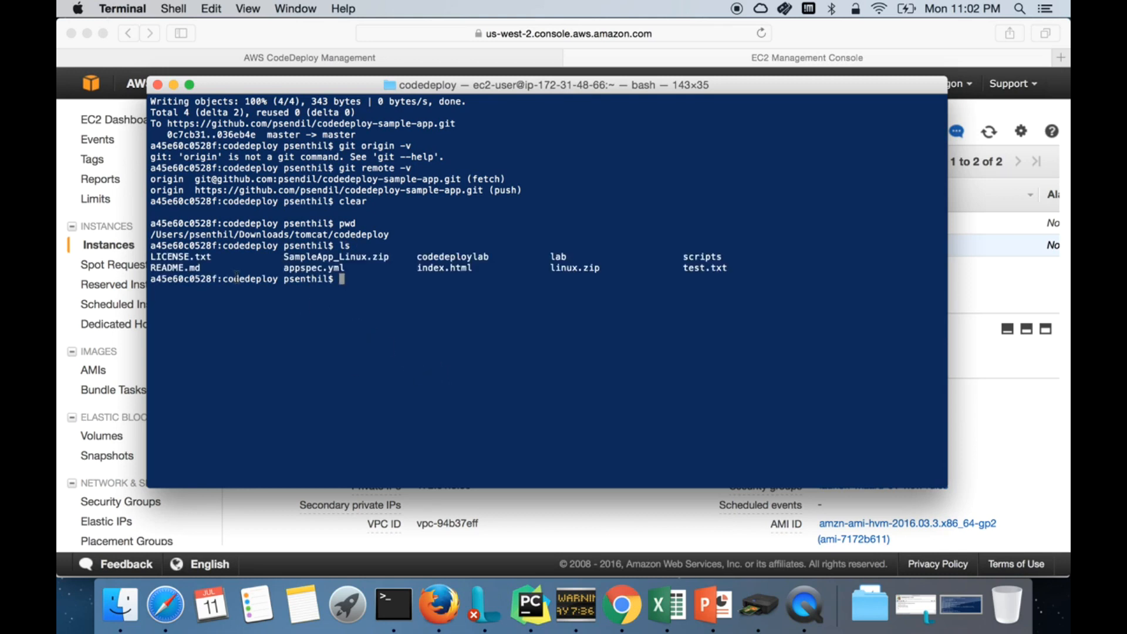
drag(284, 258, 392, 262)
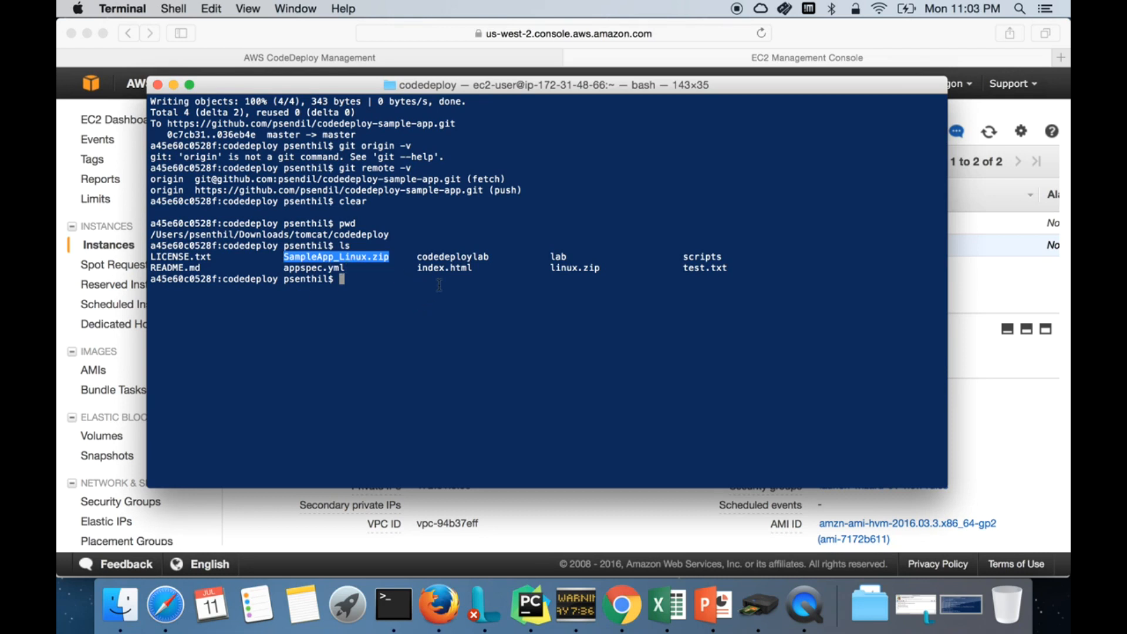
double_click(314, 268)
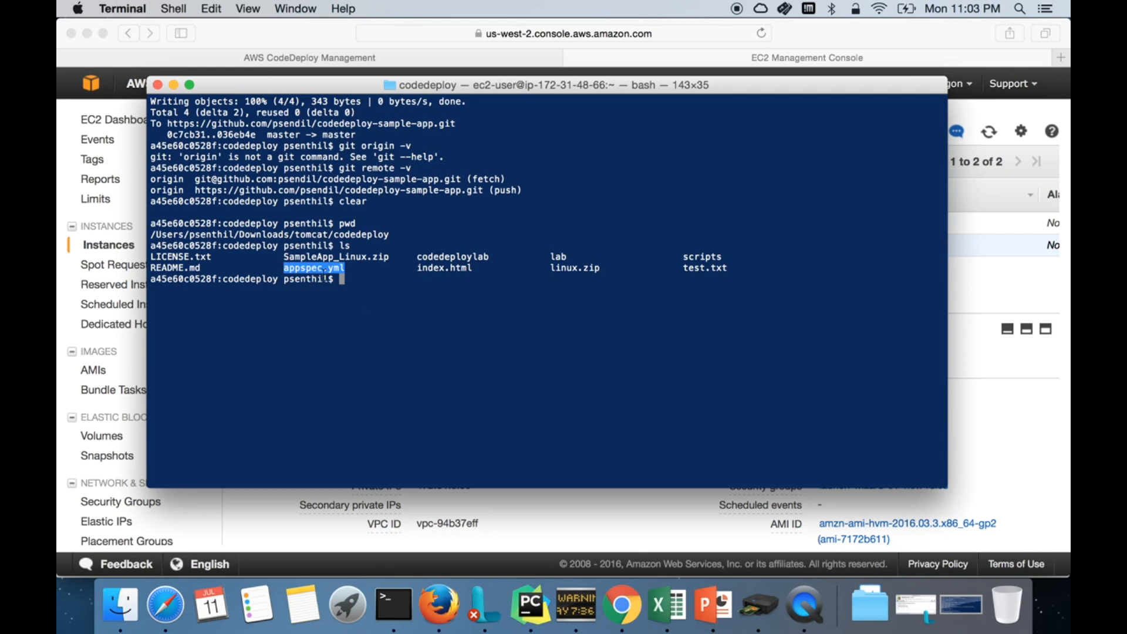
text(cat )
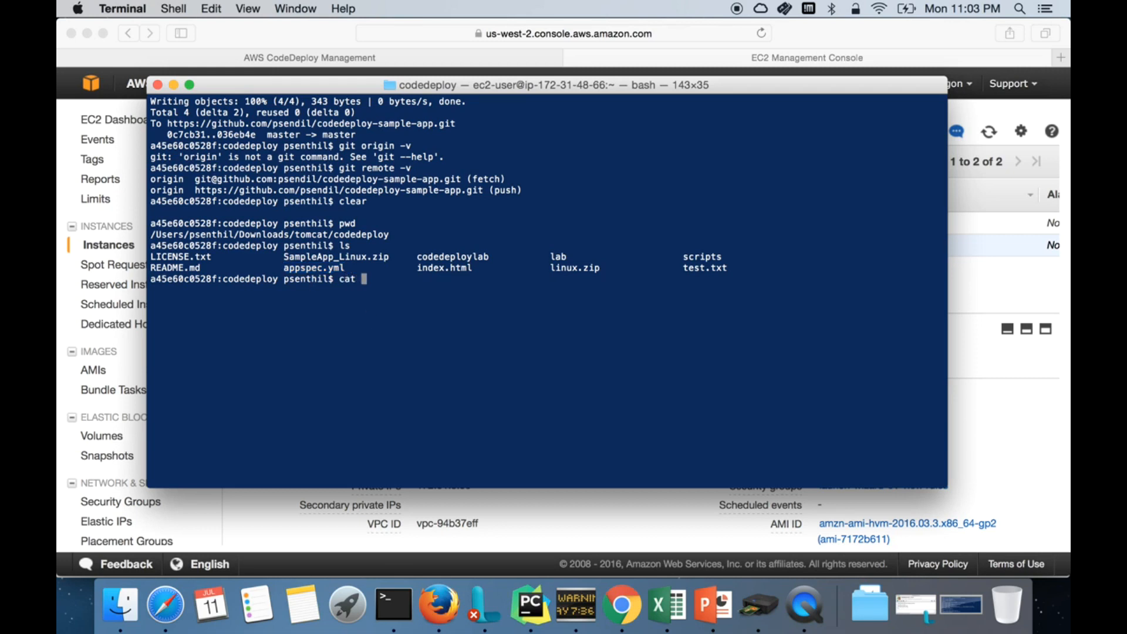
text(appspec.yml)
Step: Print appspec.yml and highlight its files mapping of index.html to /var/www/html/
key(Return)
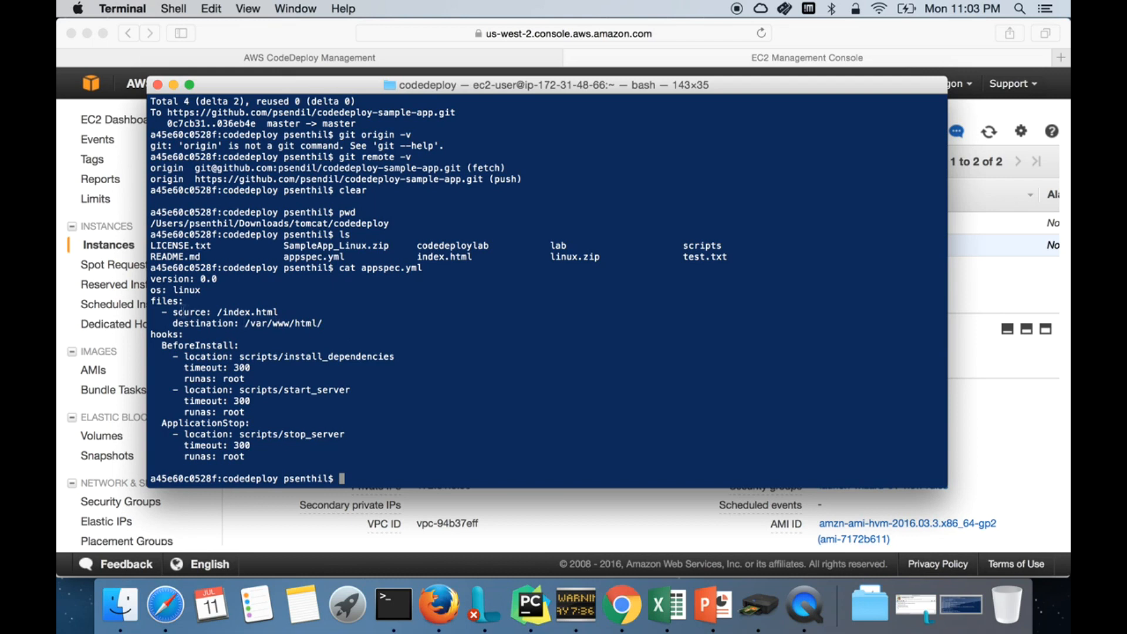
drag(168, 311, 288, 312)
drag(173, 323, 340, 322)
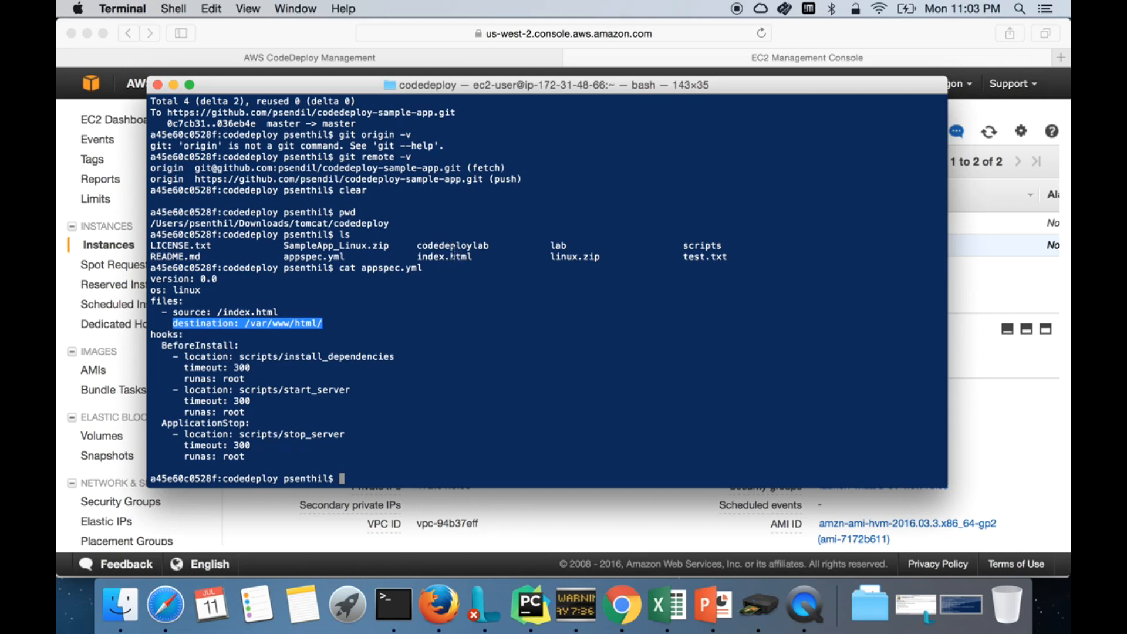
drag(228, 312, 269, 312)
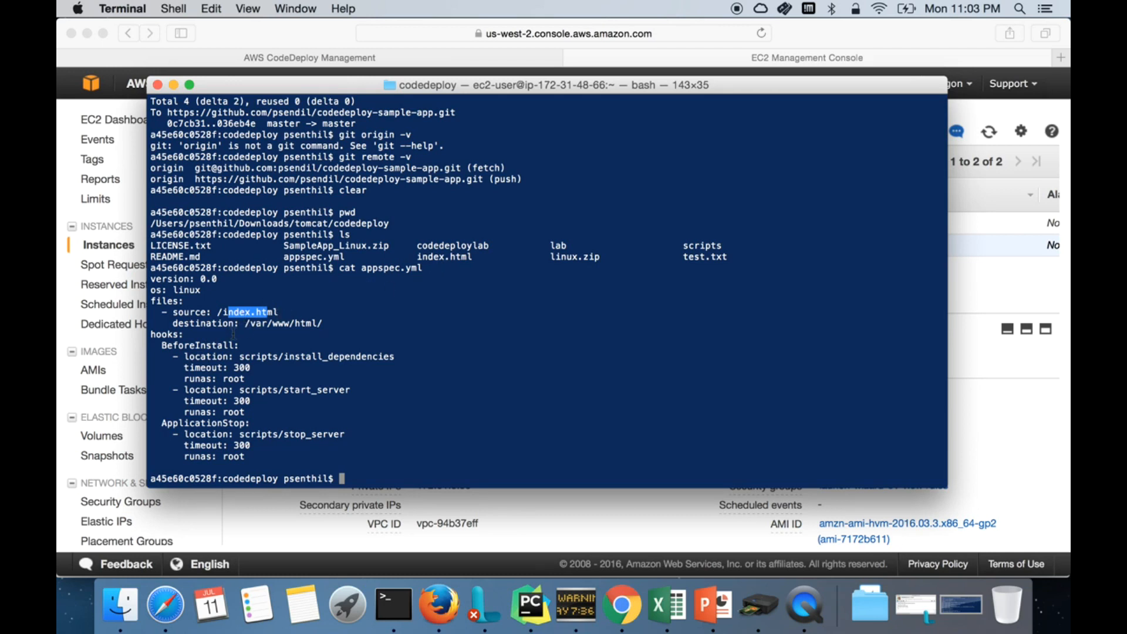
drag(246, 324, 322, 324)
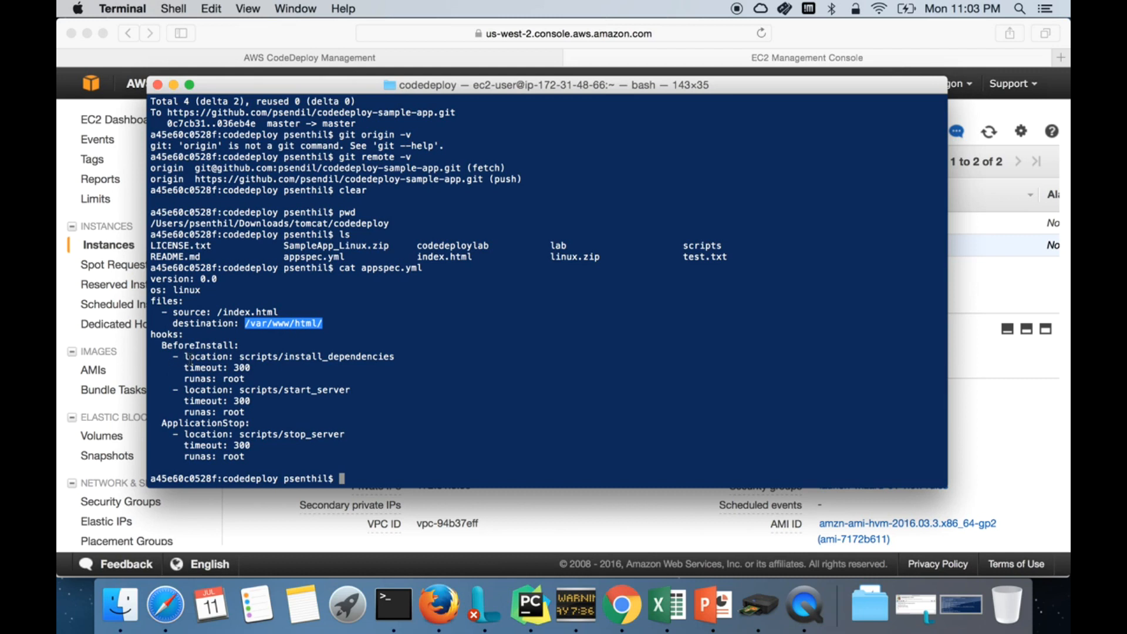
drag(151, 301, 348, 326)
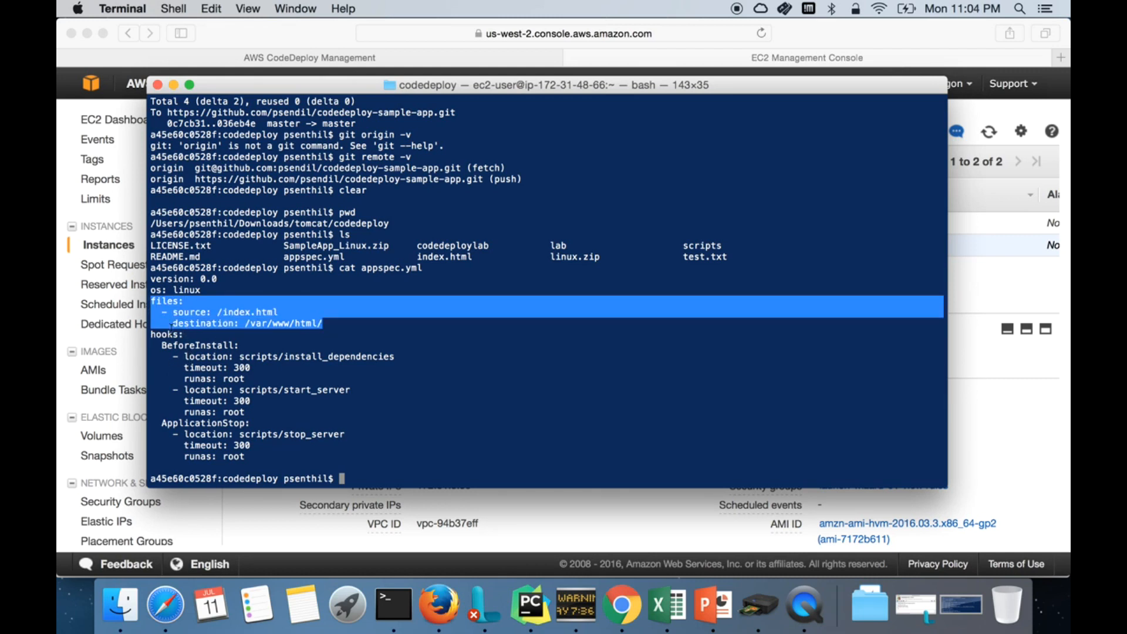
Step: Highlight the hooks section (BeforeInstall, ApplicationStop) alongside the files section
drag(151, 334, 285, 479)
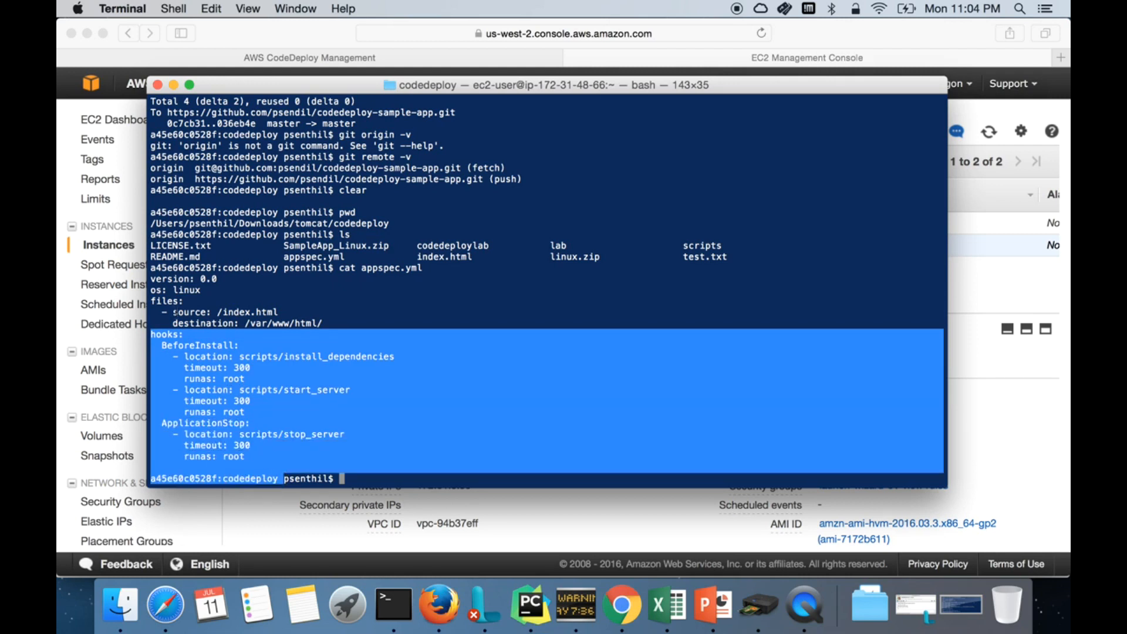
click(164, 300)
drag(152, 300, 345, 324)
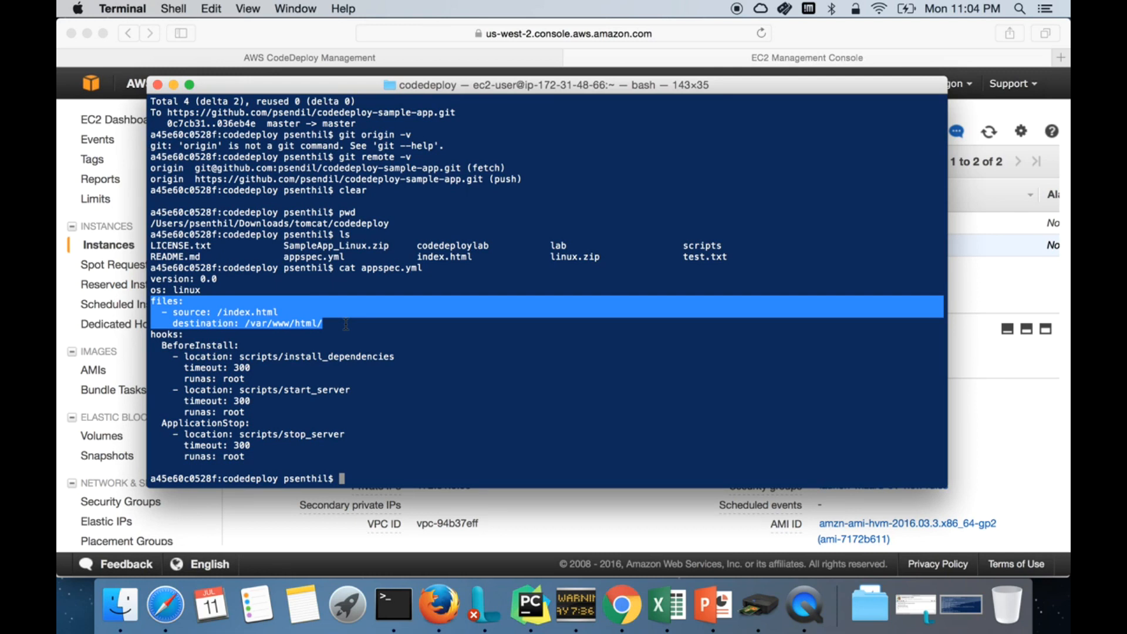
click(154, 346)
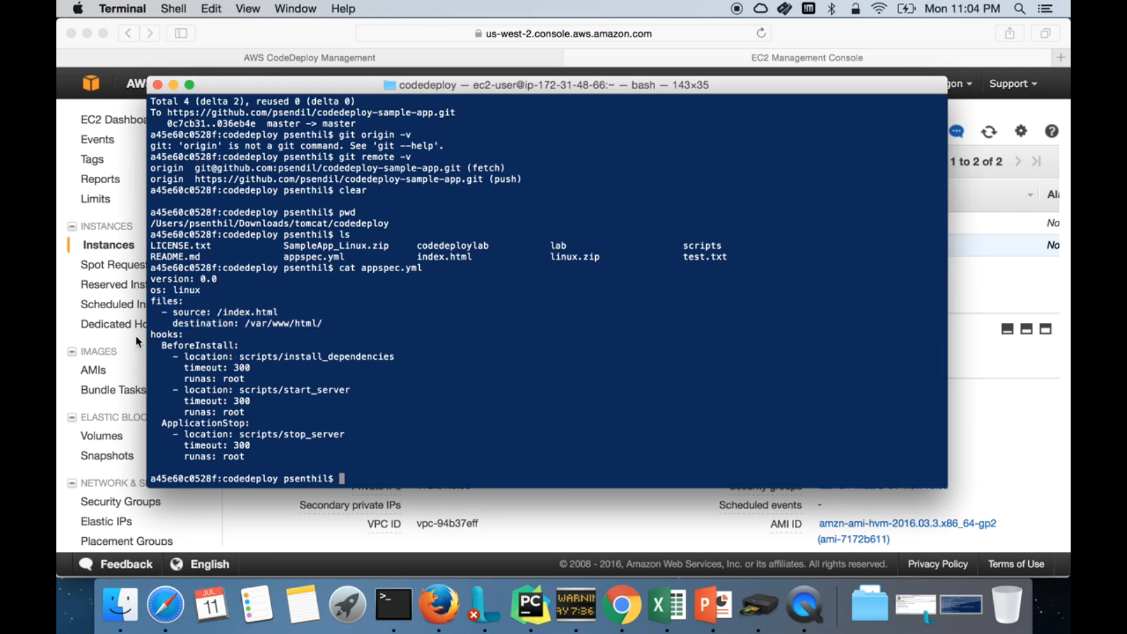
drag(153, 335, 327, 444)
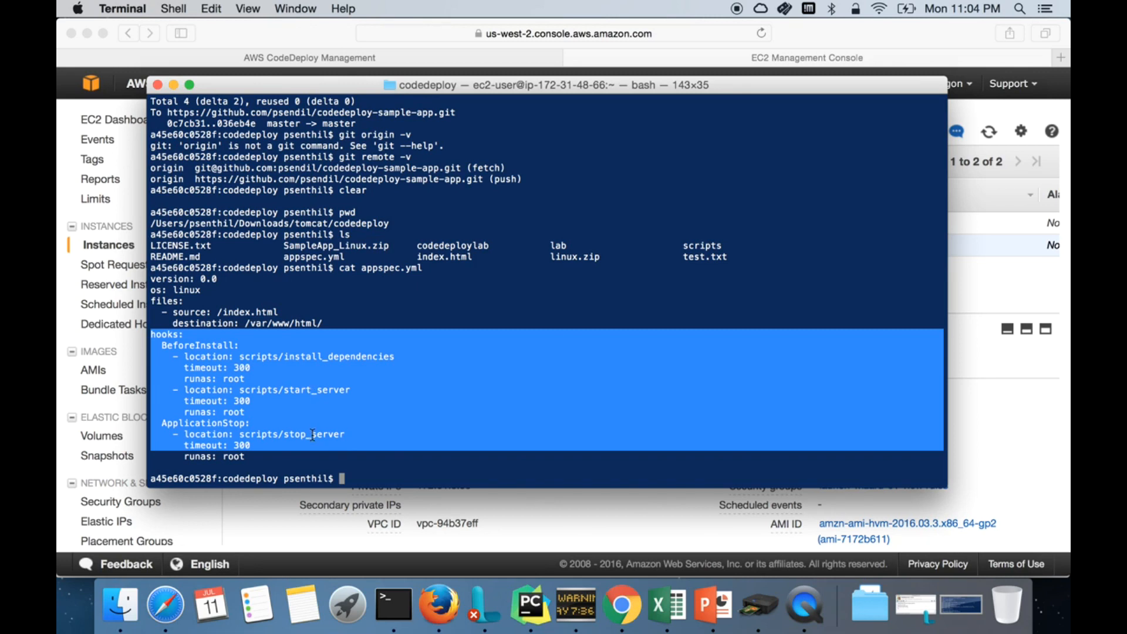
click(221, 378)
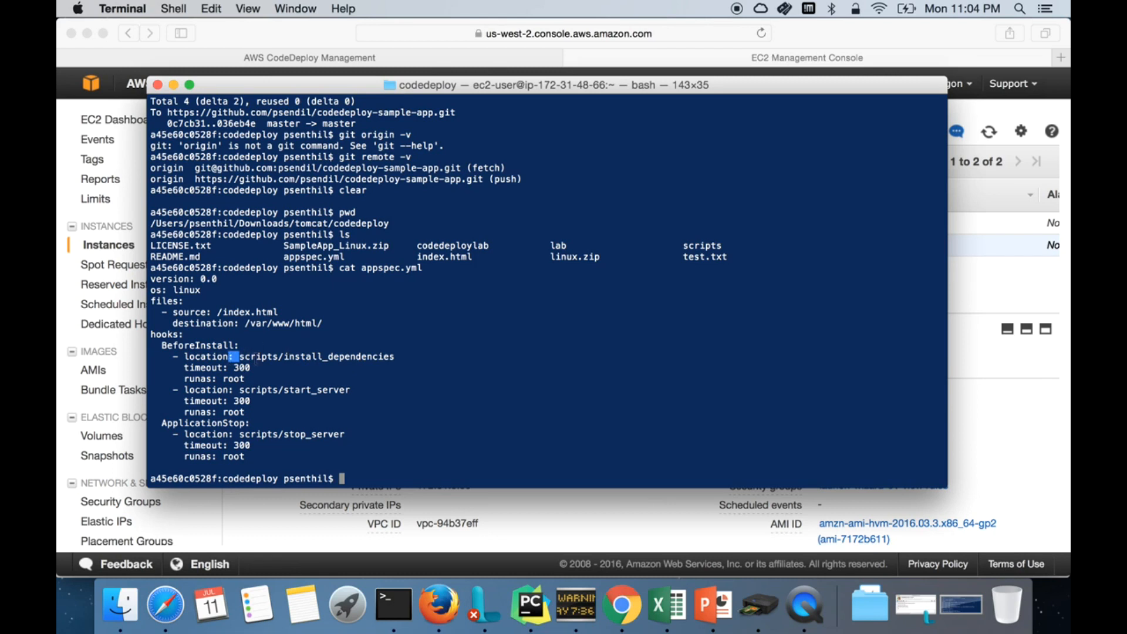
drag(233, 357, 393, 358)
click(389, 358)
double_click(697, 246)
drag(284, 357, 398, 358)
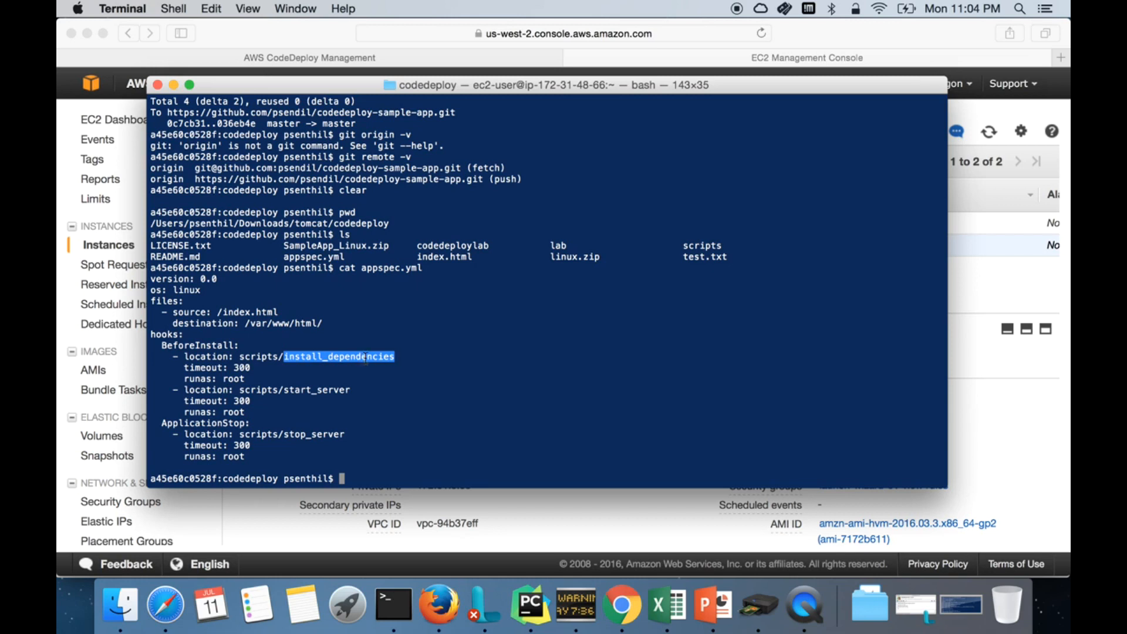
drag(238, 391, 354, 390)
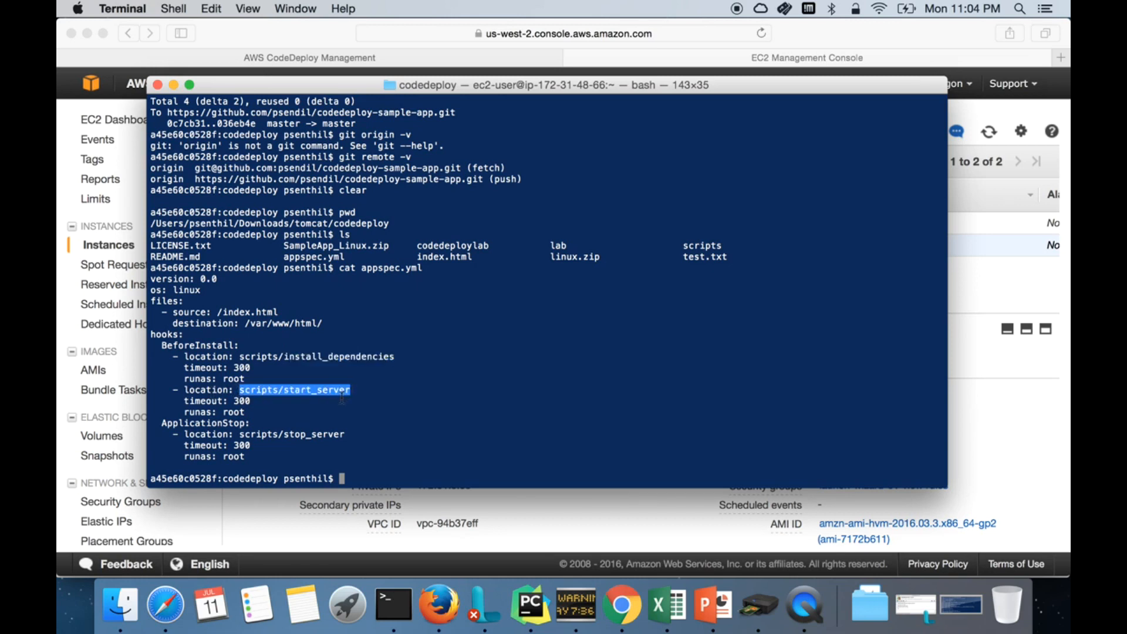
drag(273, 435, 335, 435)
click(368, 444)
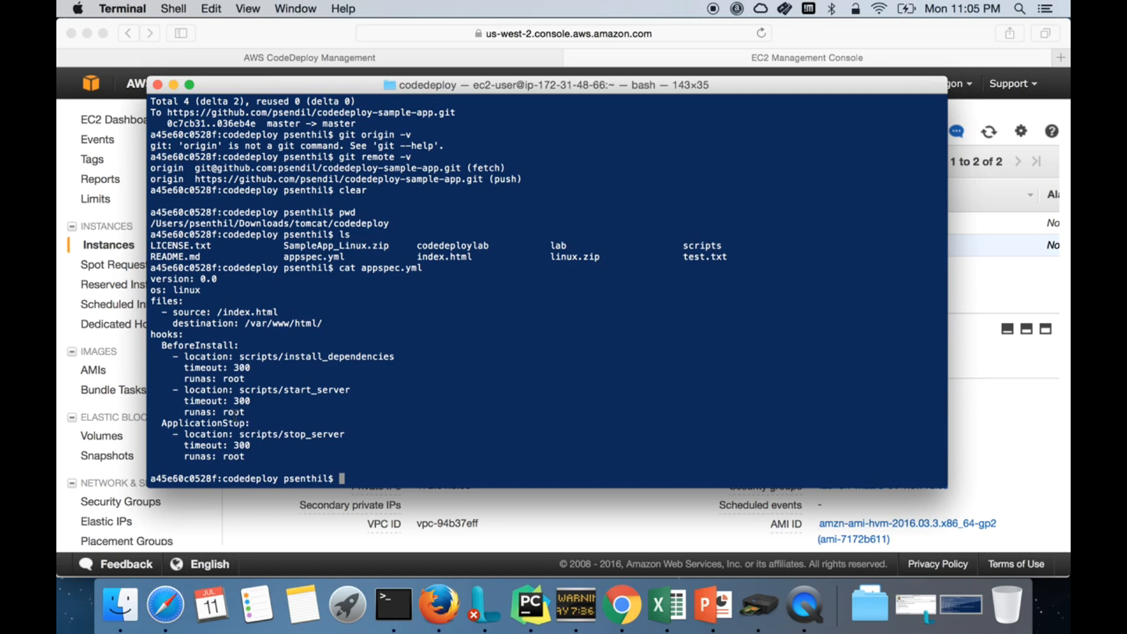
Step: List the codedeploy folder, move into scripts/ and list the three hook scripts
text(ls)
key(Return)
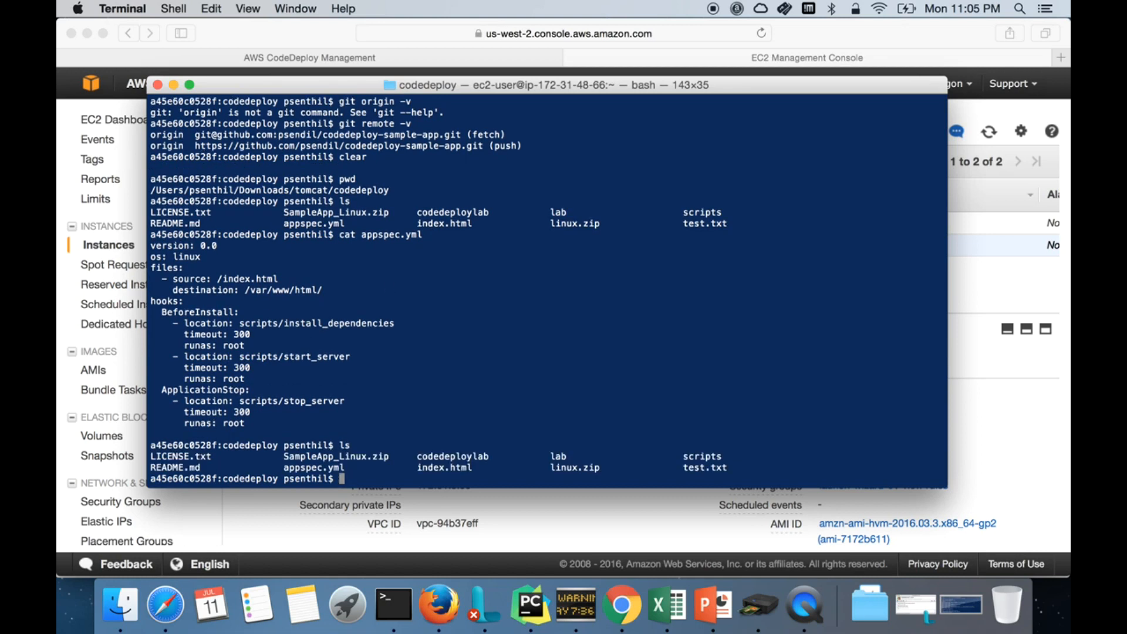
text(cd scripts/)
key(Return)
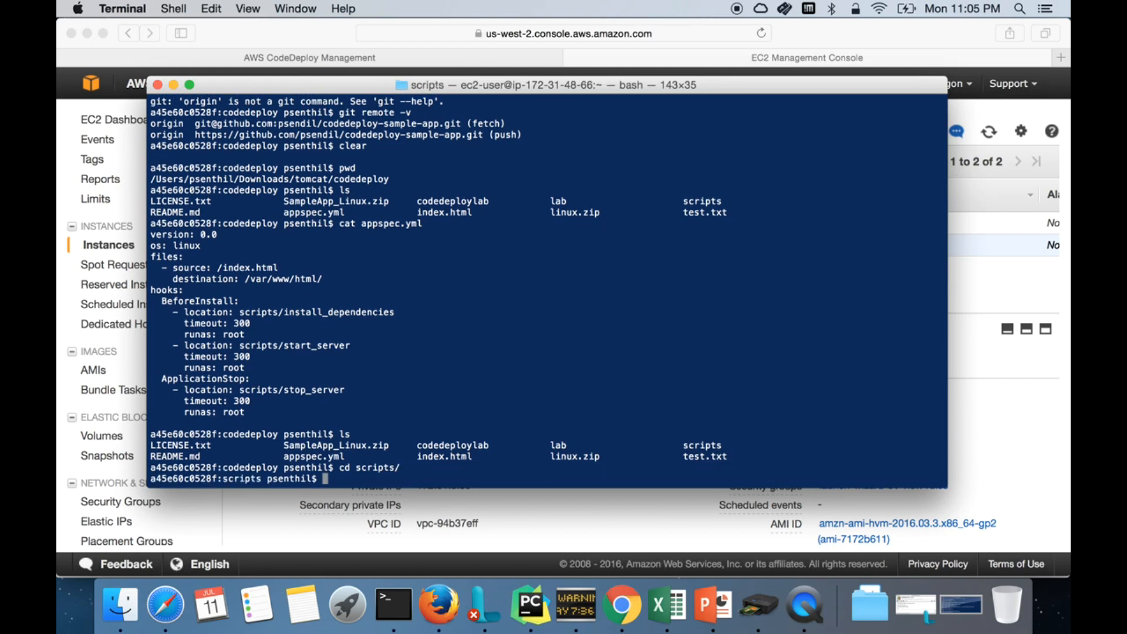
text(ls)
key(Return)
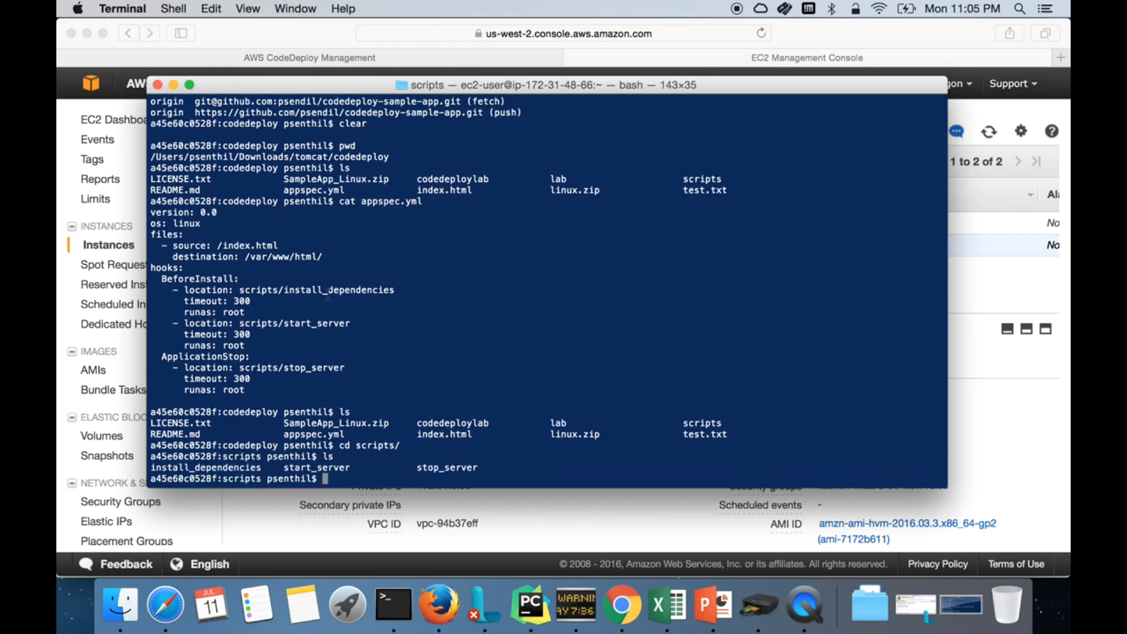
Step: Print the install_dependencies script showing yum install -y httpd
drag(285, 324, 310, 323)
click(304, 364)
double_click(229, 468)
text(cat ins)
key(Tab)
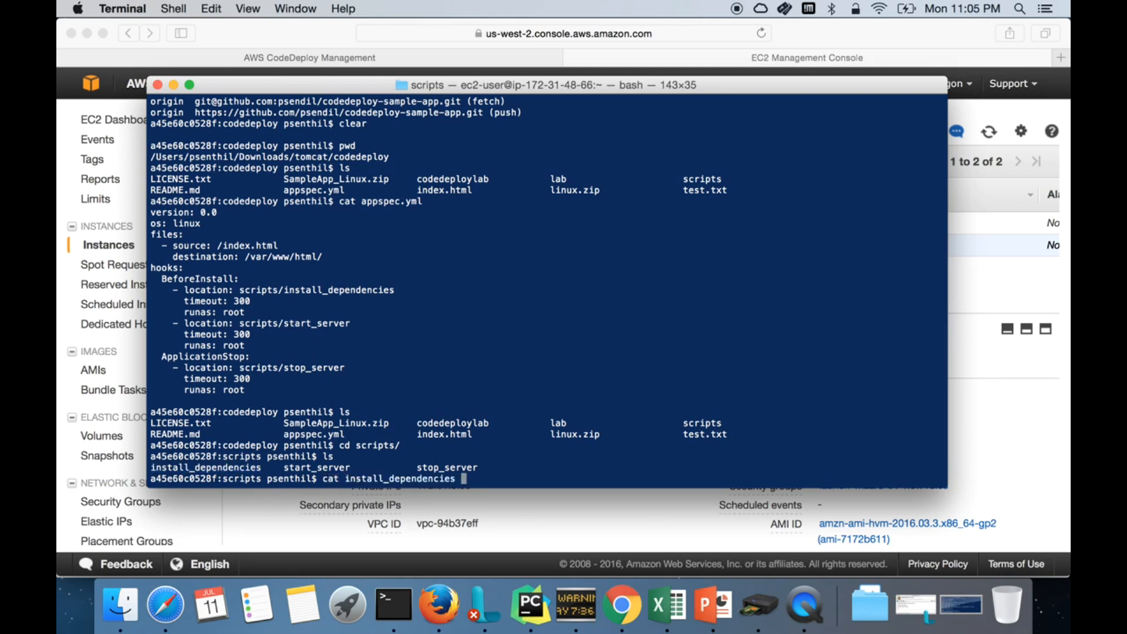
key(Return)
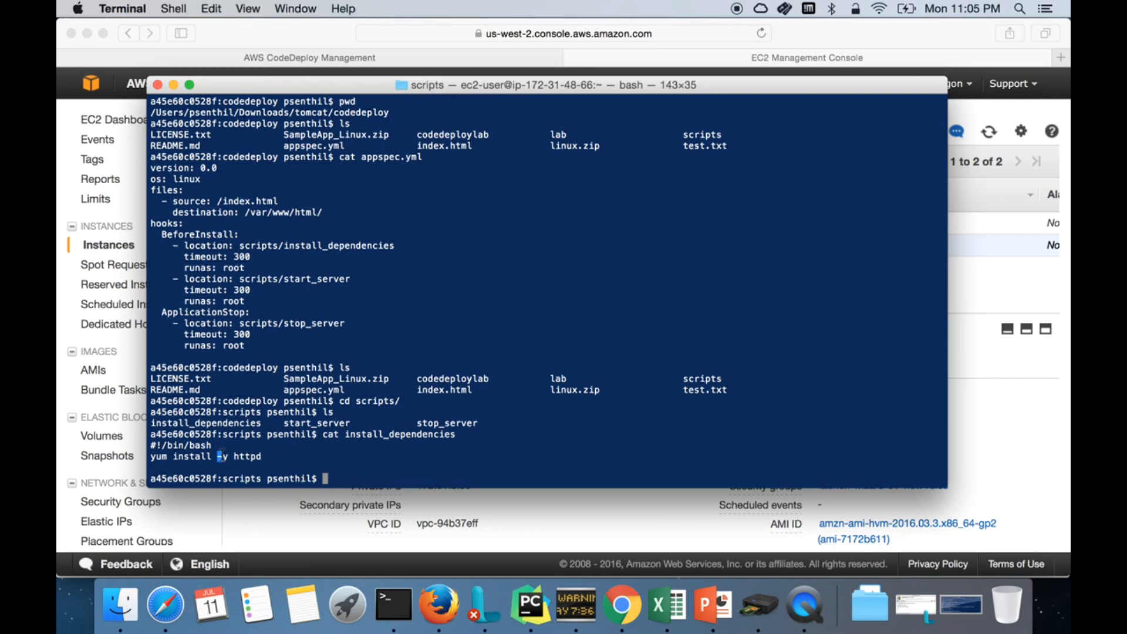
Step: Print the start_server and stop_server scripts (service httpd start / stop)
text(cat star)
key(Tab)
key(Return)
double_click(220, 454)
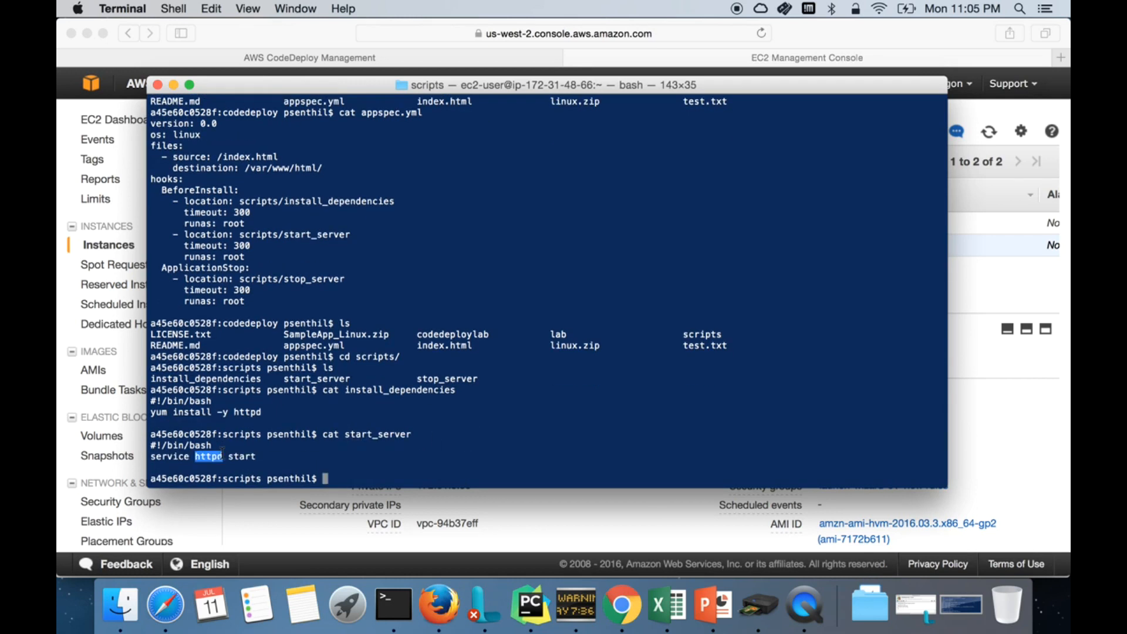
double_click(428, 380)
text(s)
key(BackSpace)
text(cat stop)
key(Tab)
key(Return)
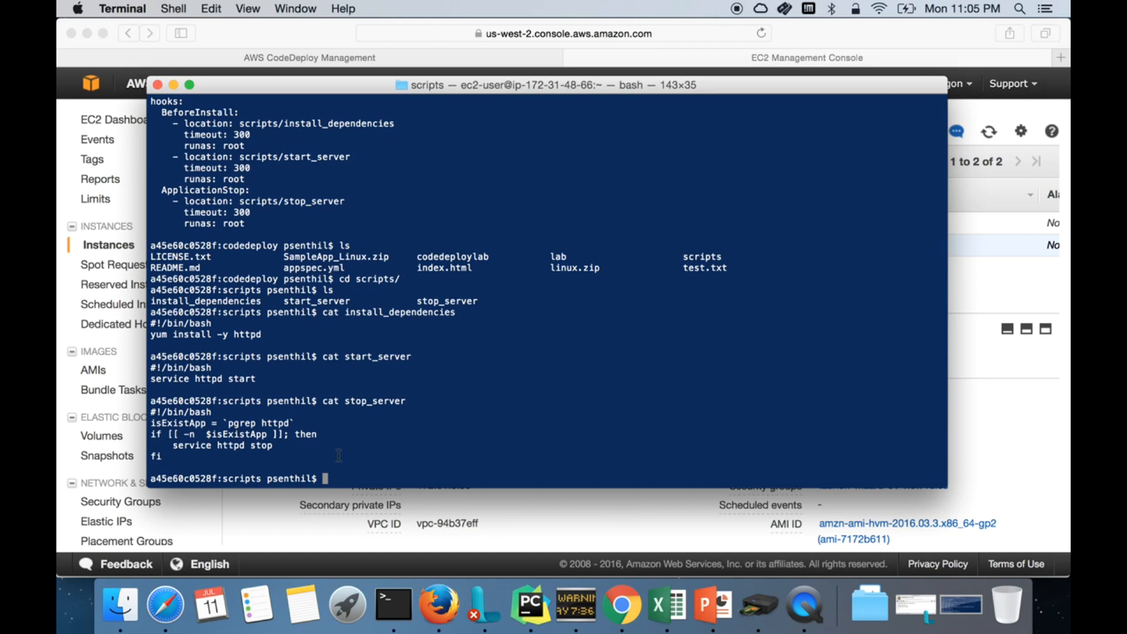
Step: Run pwd, cd .. and pwd to get back to the codedeploy folder
drag(151, 256, 756, 270)
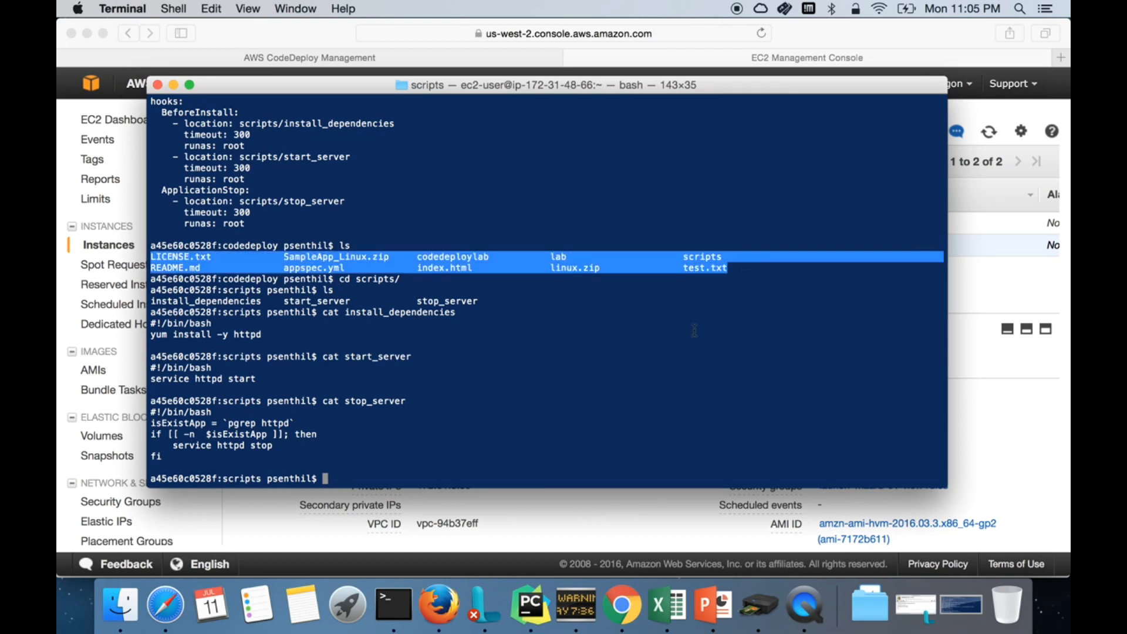
click(688, 349)
text(pwd)
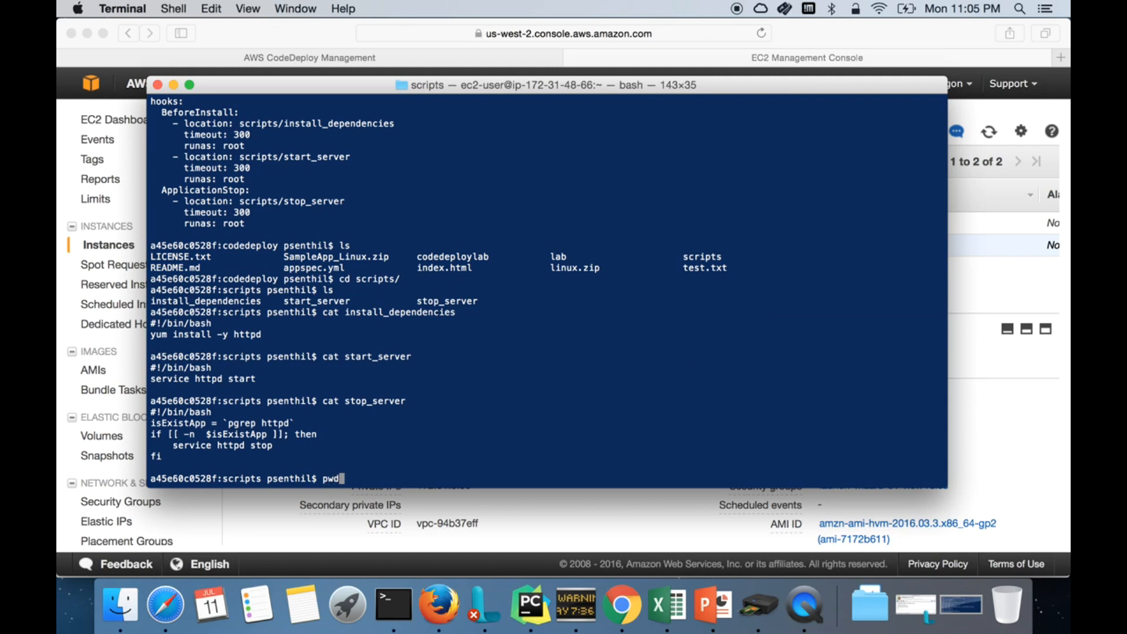
key(Return)
text(cd ..)
key(Return)
text(pwd)
key(Return)
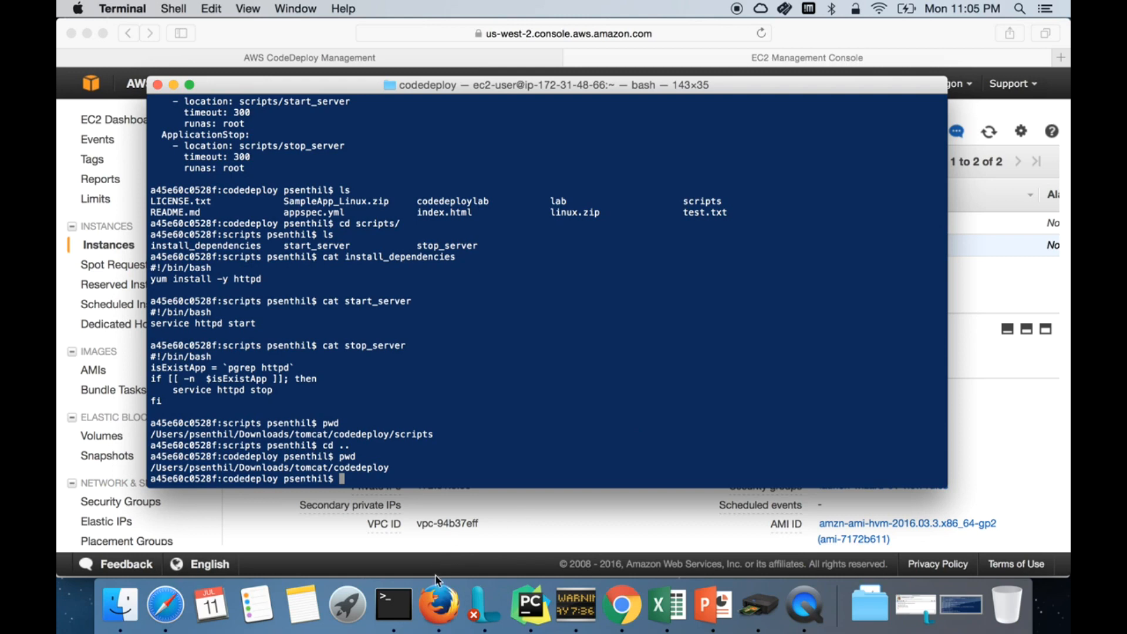
Step: Load github.com in a new Firefox tab, then return to the codedeploy-sample-app repository page
click(439, 605)
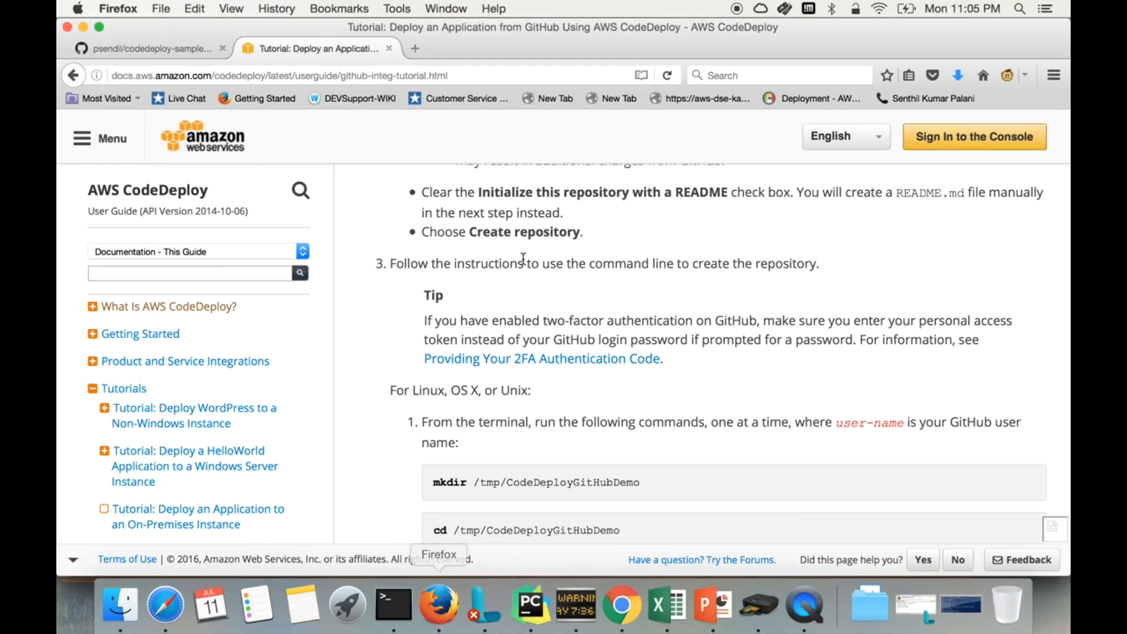
click(417, 49)
text(g)
key(Return)
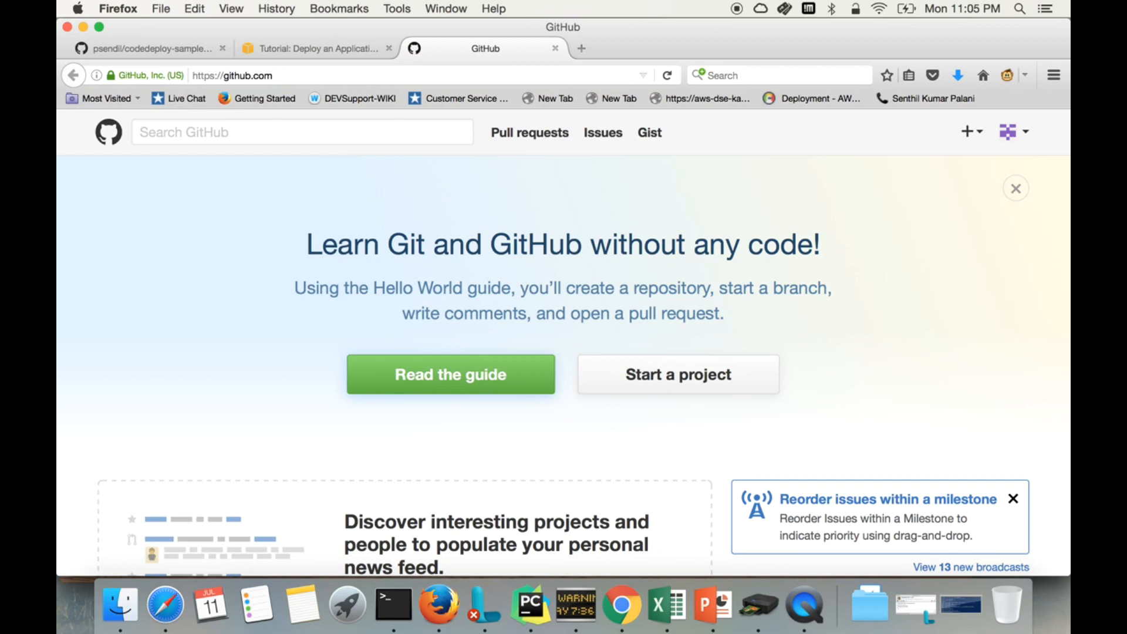
click(186, 49)
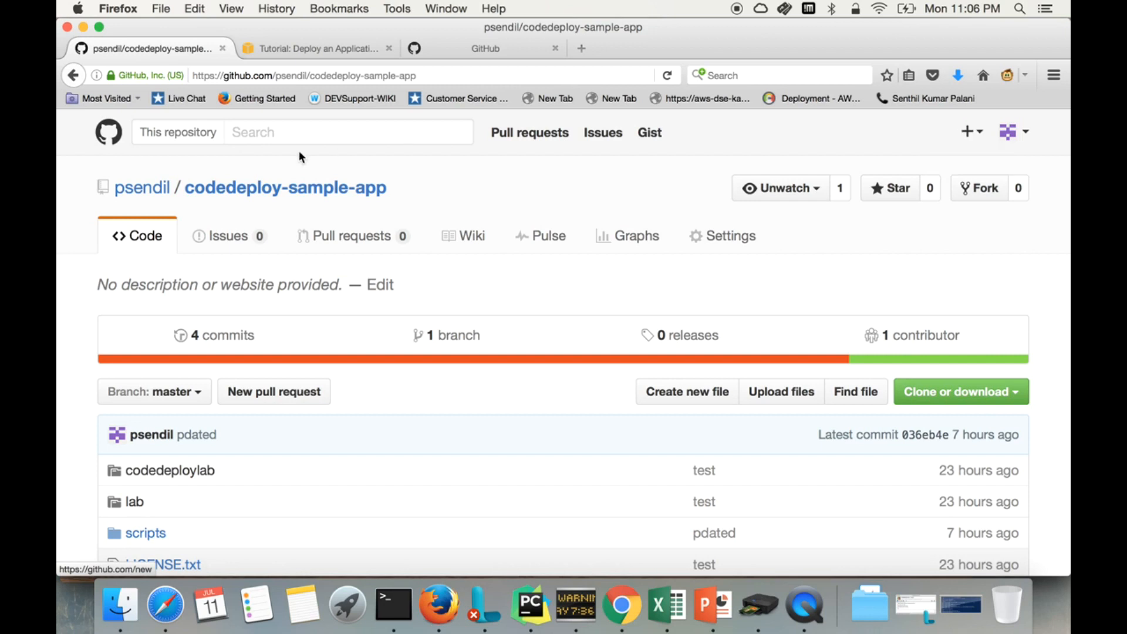
click(970, 138)
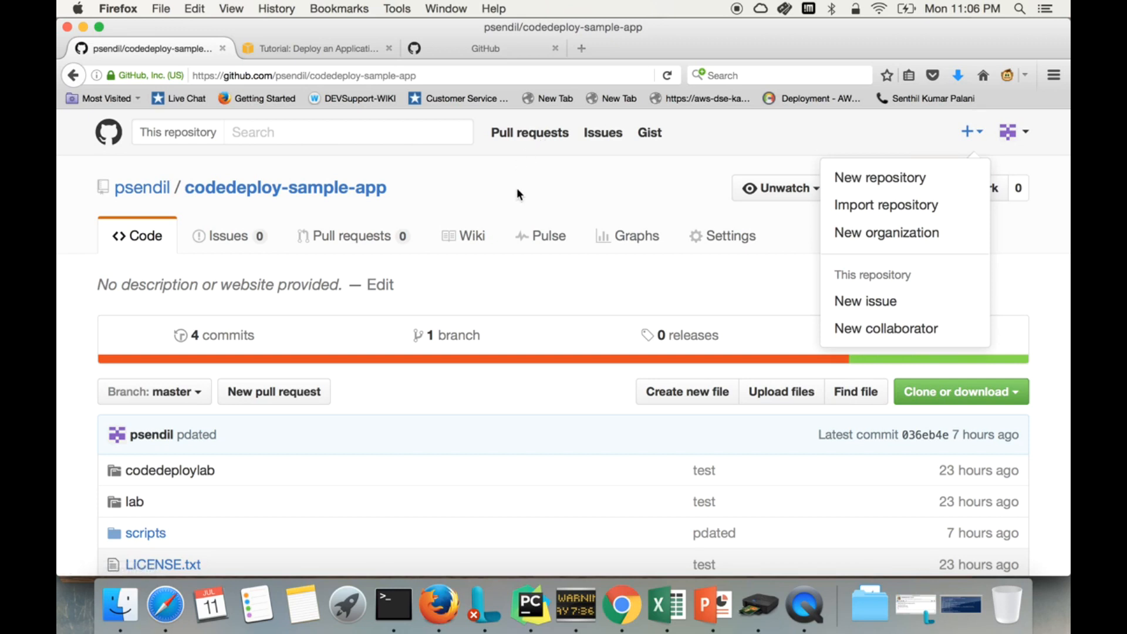
click(627, 199)
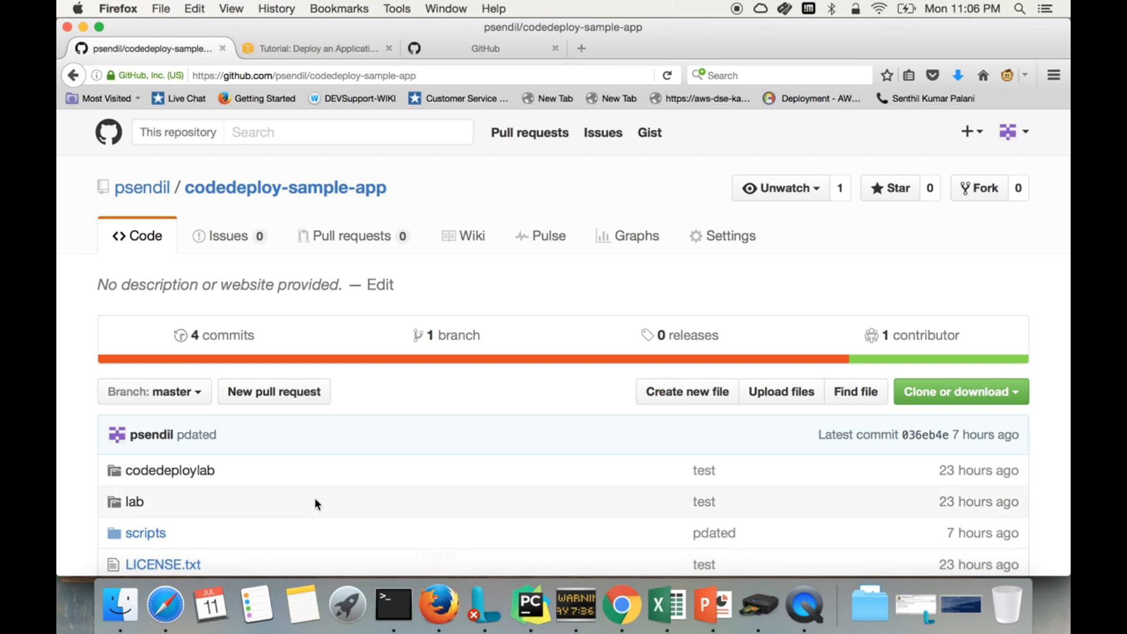
Step: List the local codedeploy folder in Terminal with ls
click(394, 611)
text(ls)
key(Return)
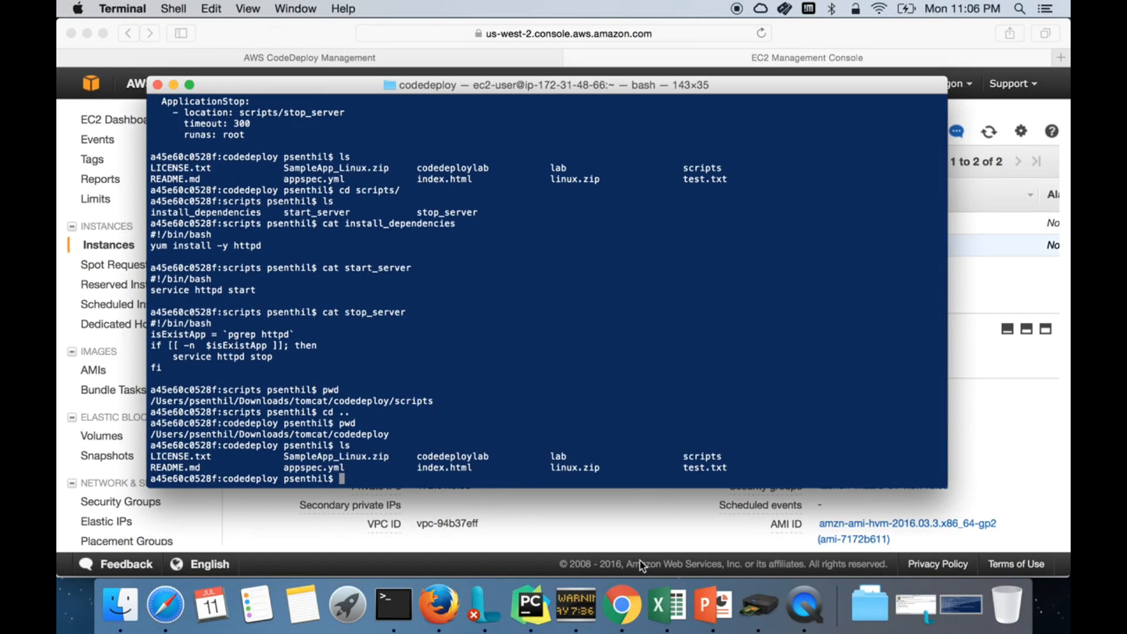
Step: Bring up the GIT Repository slide in the CodeDeploy presentation
click(712, 606)
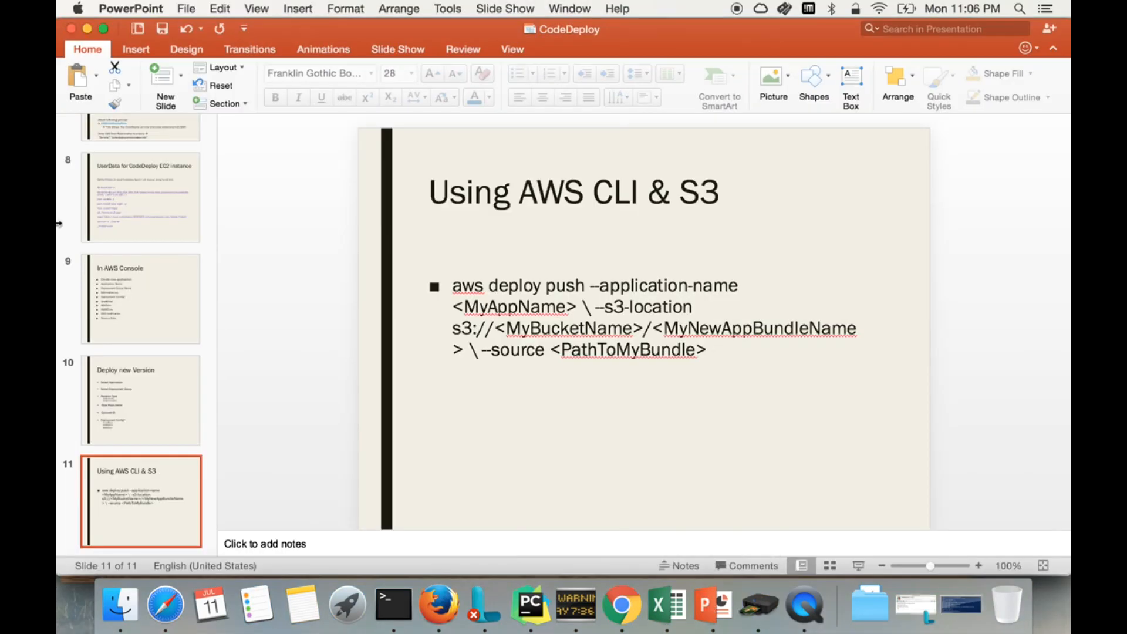
click(148, 194)
scroll(148, 194, up, 4)
click(148, 192)
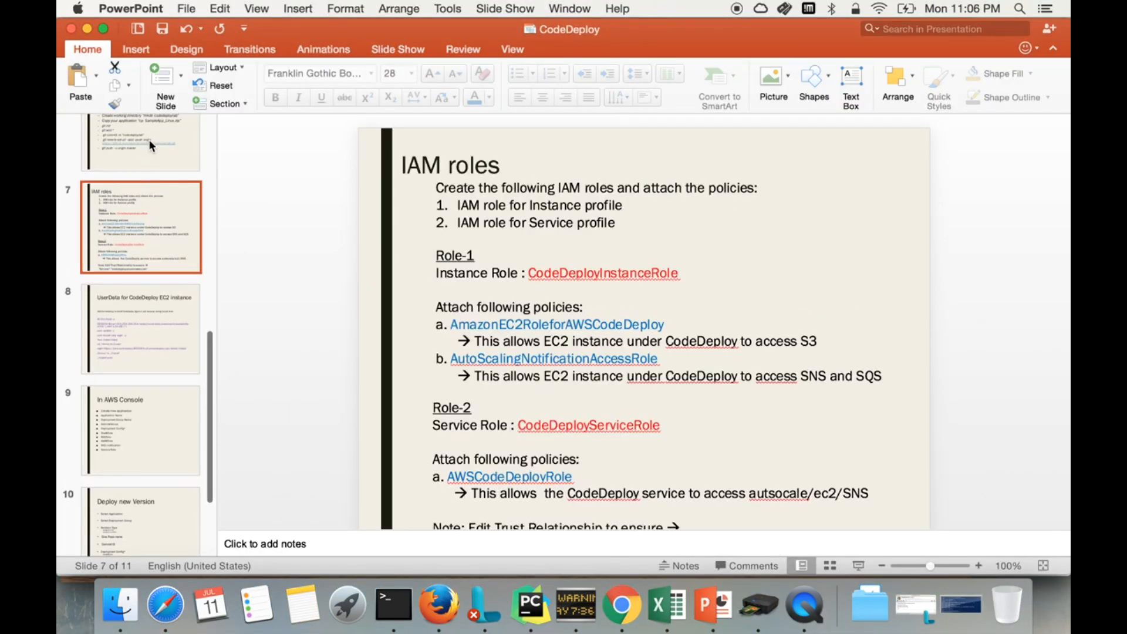
click(149, 139)
scroll(149, 140, up, 1)
Step: Mark the git init step, then run ls -ltr and ls -lta to reveal the hidden .git folder
drag(452, 341, 500, 347)
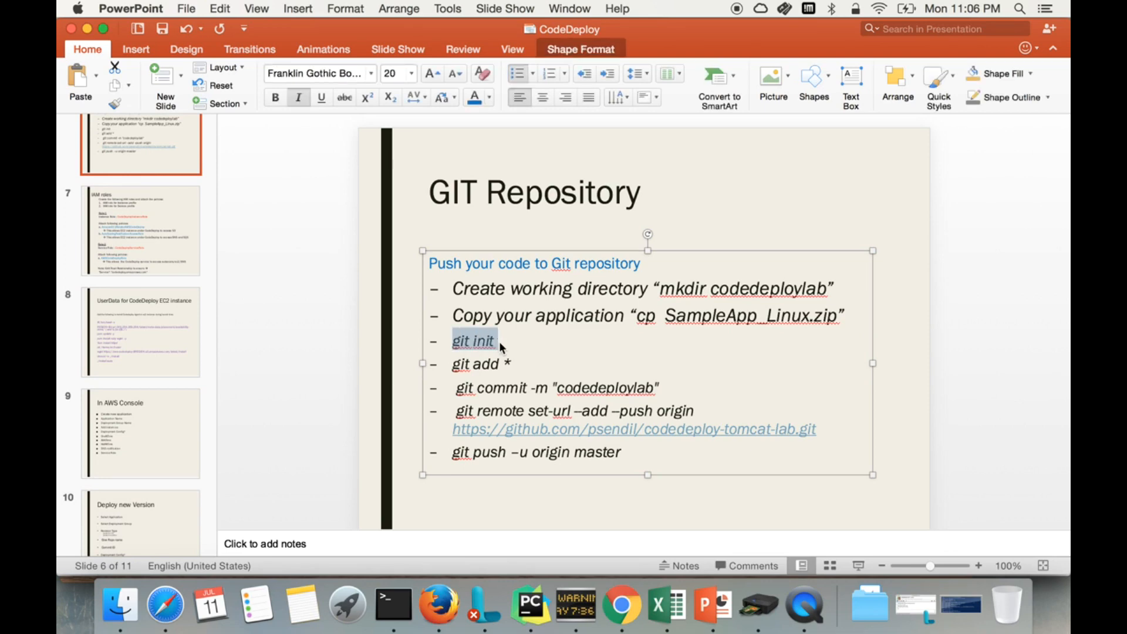
key(ctrl+Left)
text(ls -ltr)
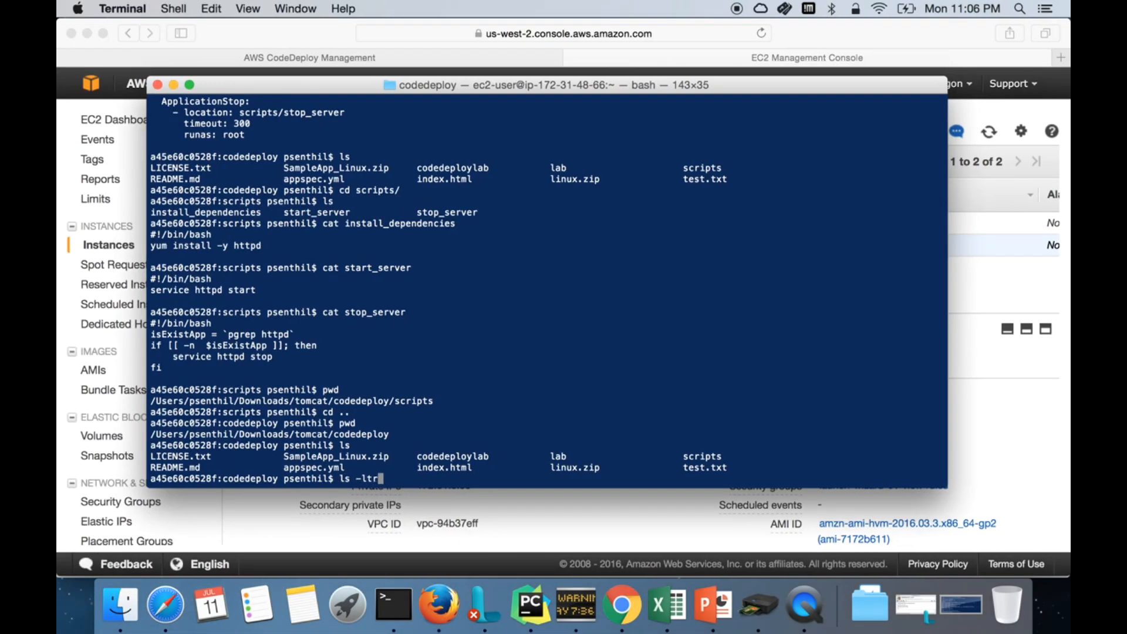
key(Return)
text(ls -lta)
key(Return)
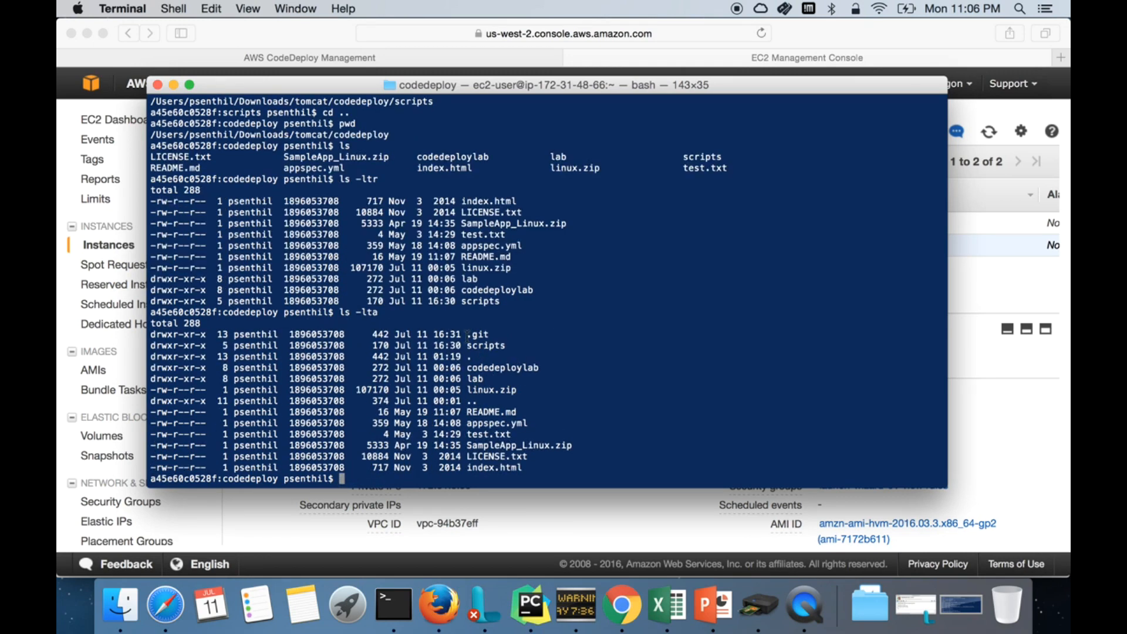
drag(464, 334, 492, 333)
Step: Mark the git add * and git commit steps on the slide
key(ctrl+Right)
drag(450, 364, 538, 368)
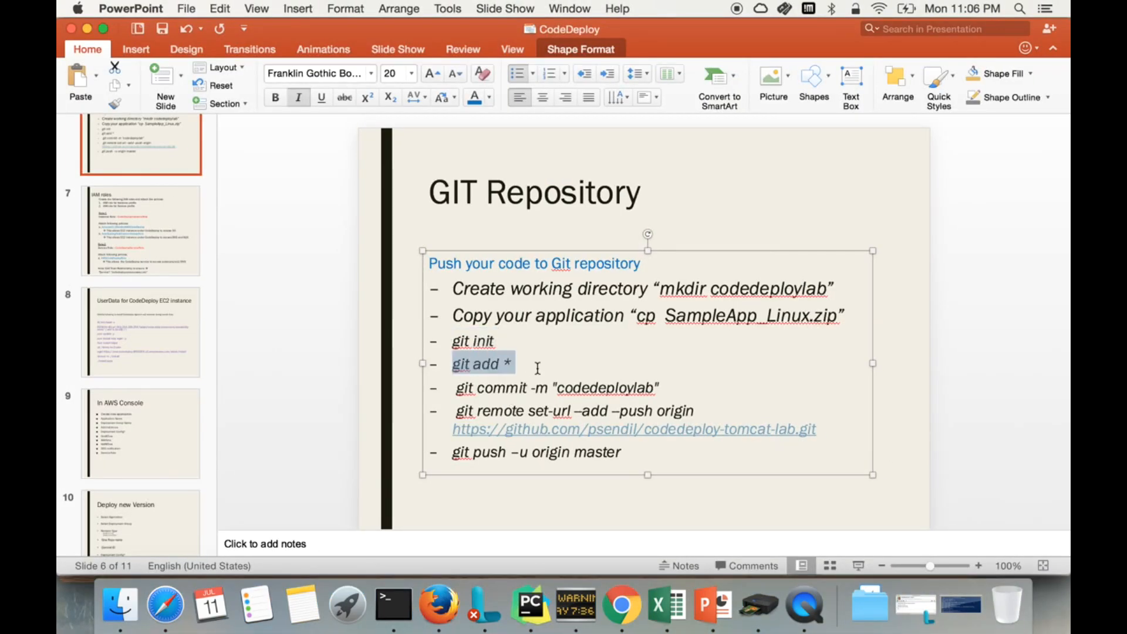
key(ctrl+Left)
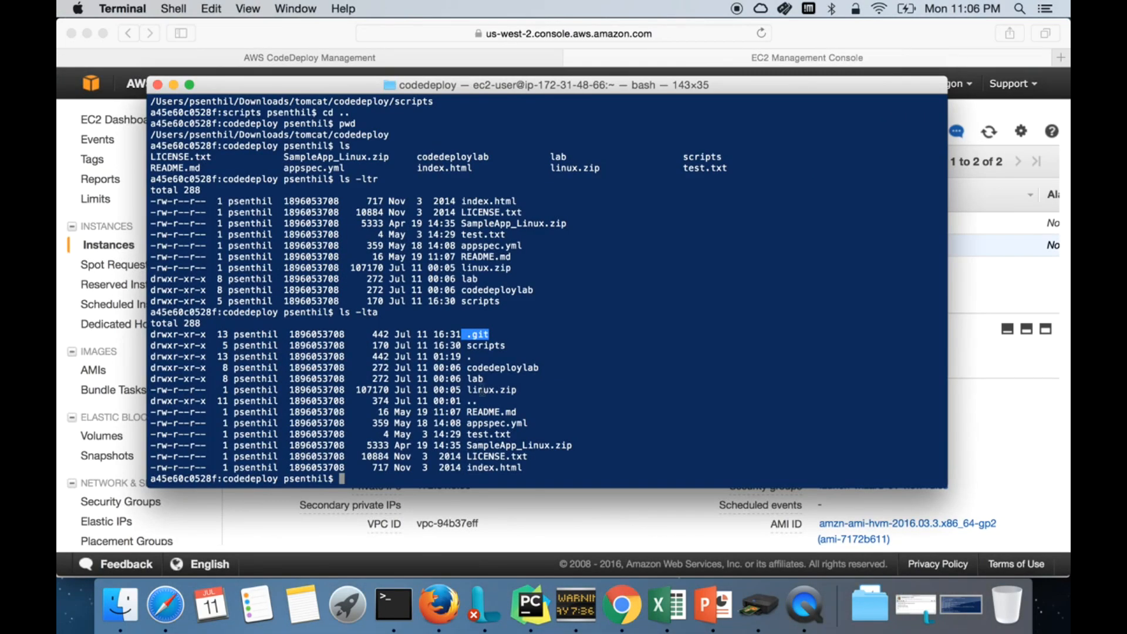
key(ctrl+Right)
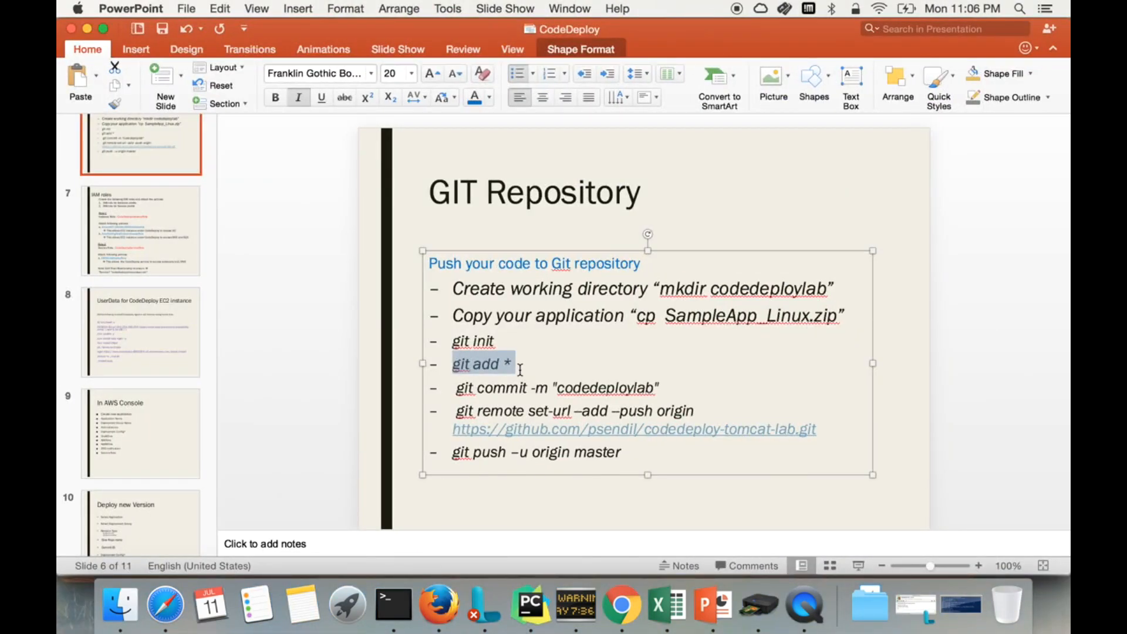
drag(456, 388, 660, 389)
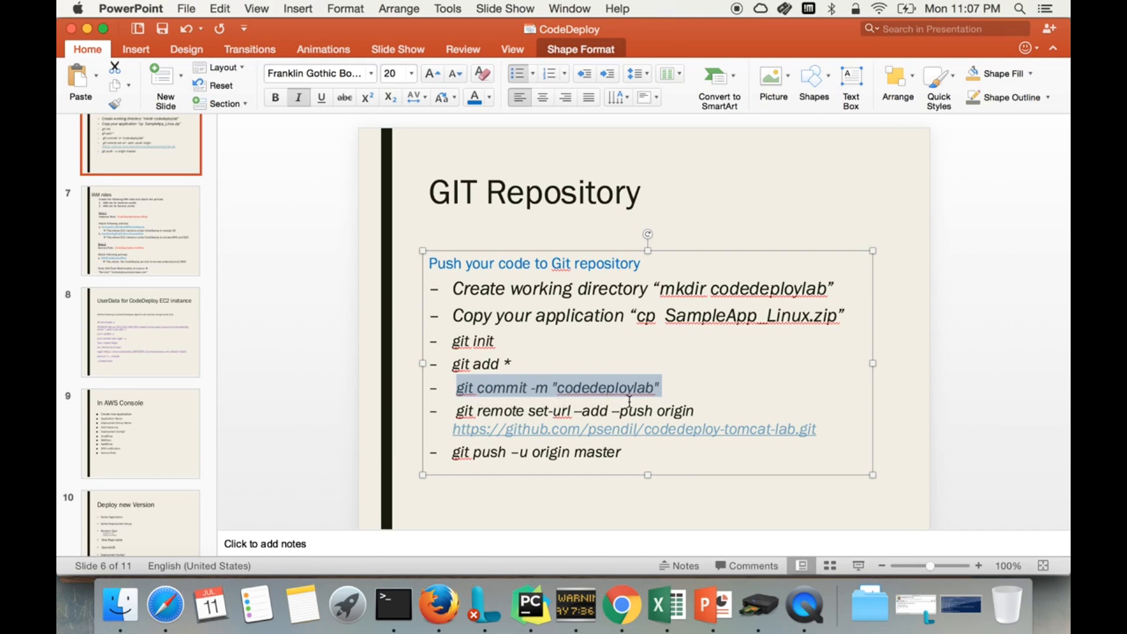
key(super+Tab)
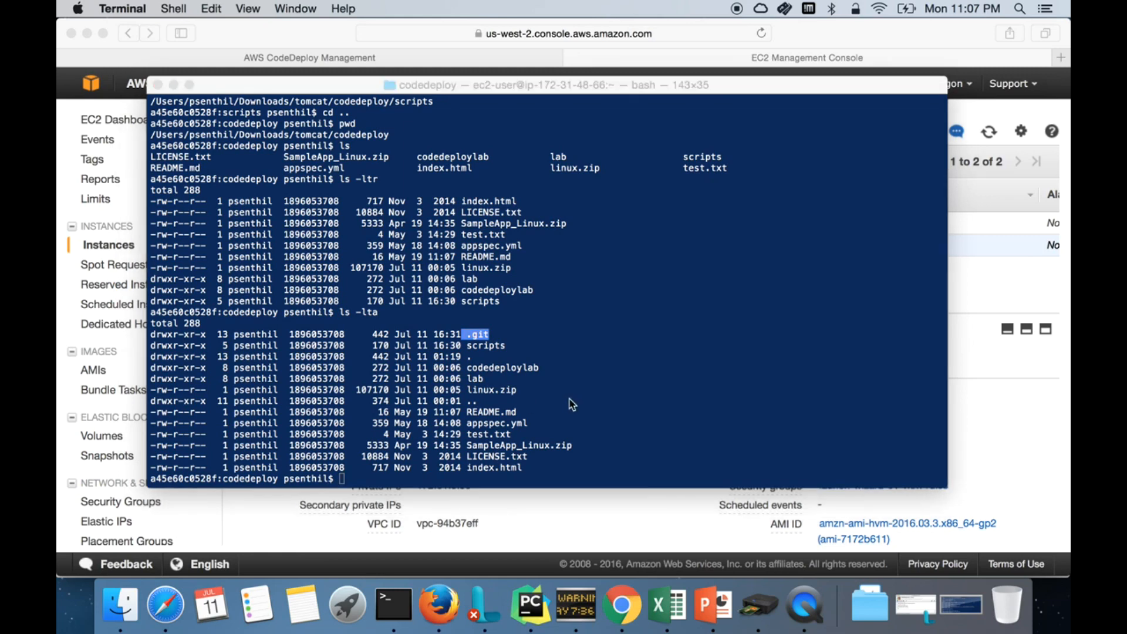
key(super+Tab)
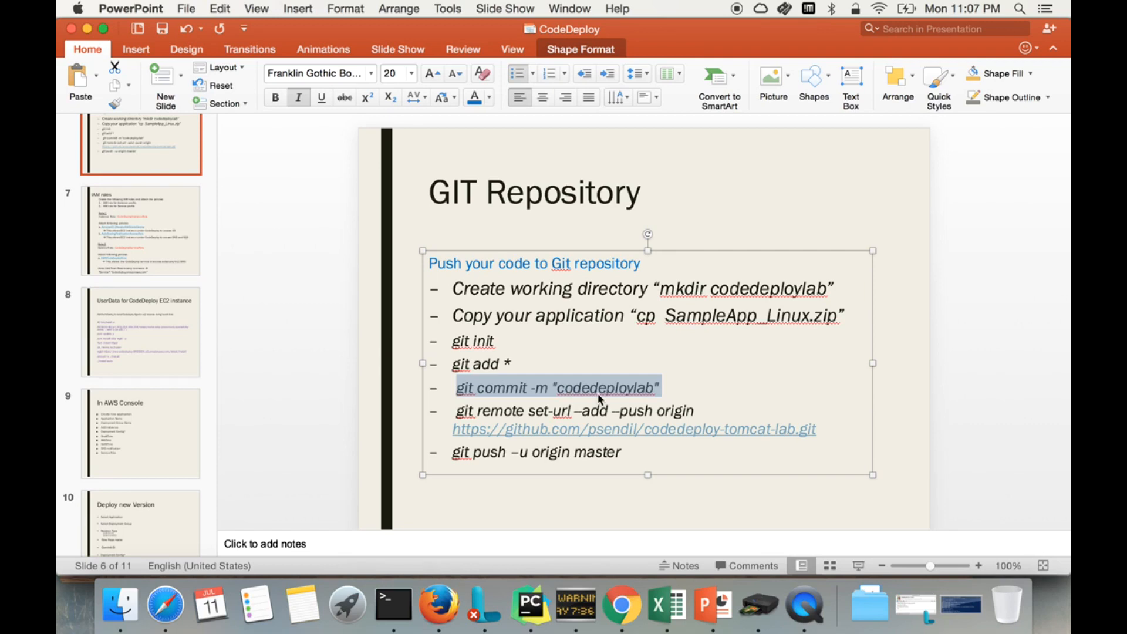
Step: Mark the git remote set-url step and repository URL, then return to the GitHub repository
drag(457, 411, 675, 410)
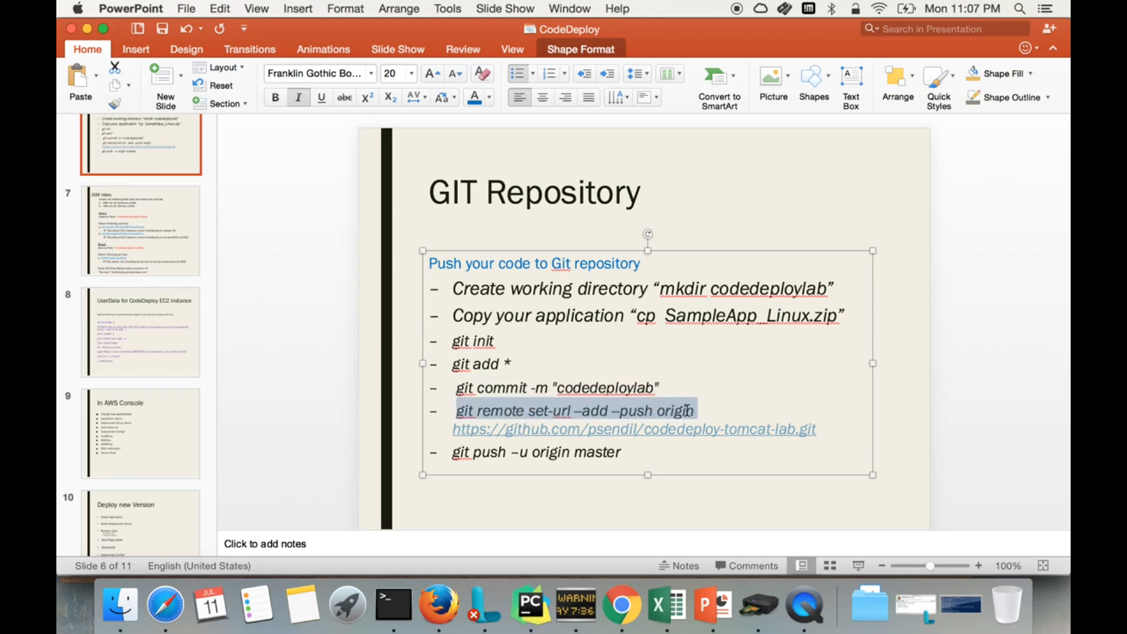
key(ctrl+Left)
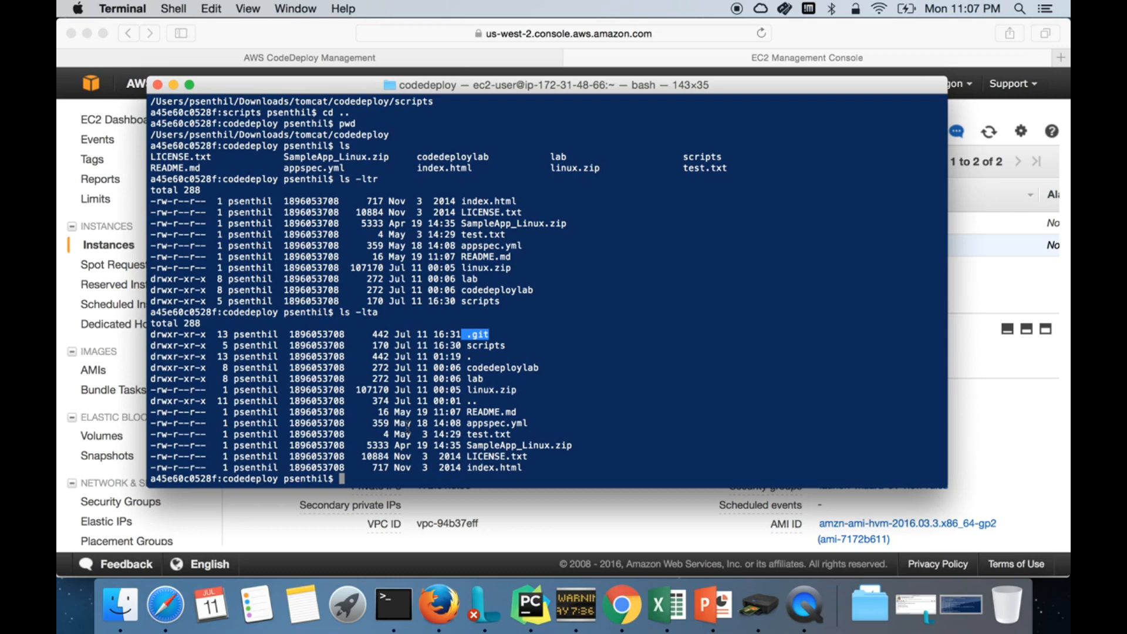
key(ctrl+Right)
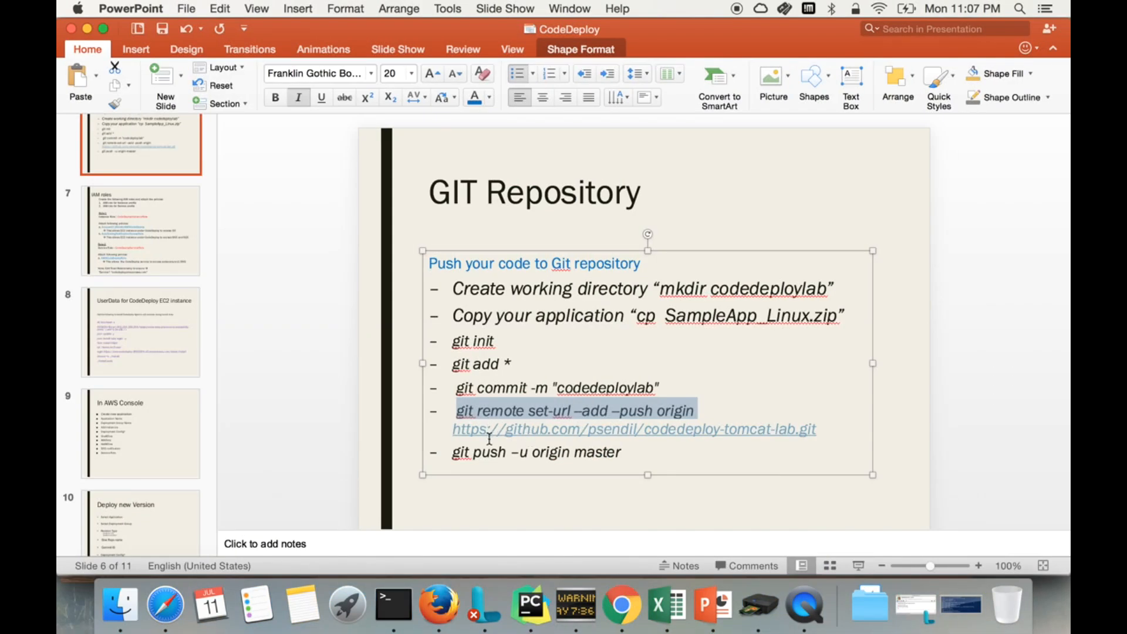
drag(451, 429, 840, 434)
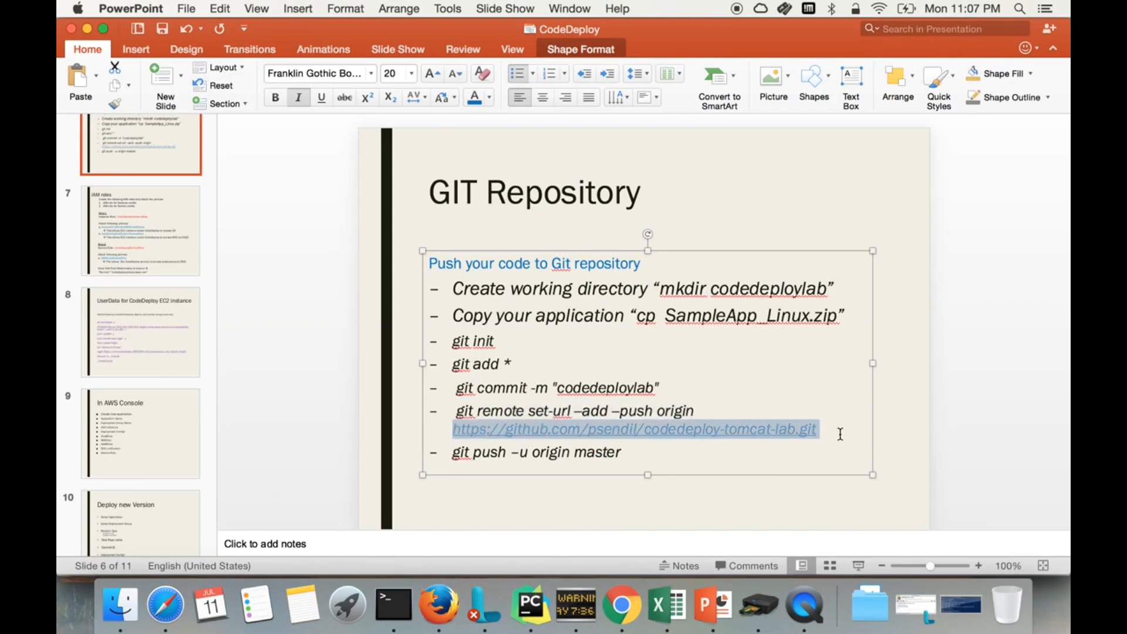
key(ctrl+Left)
key(ctrl+Right)
click(439, 605)
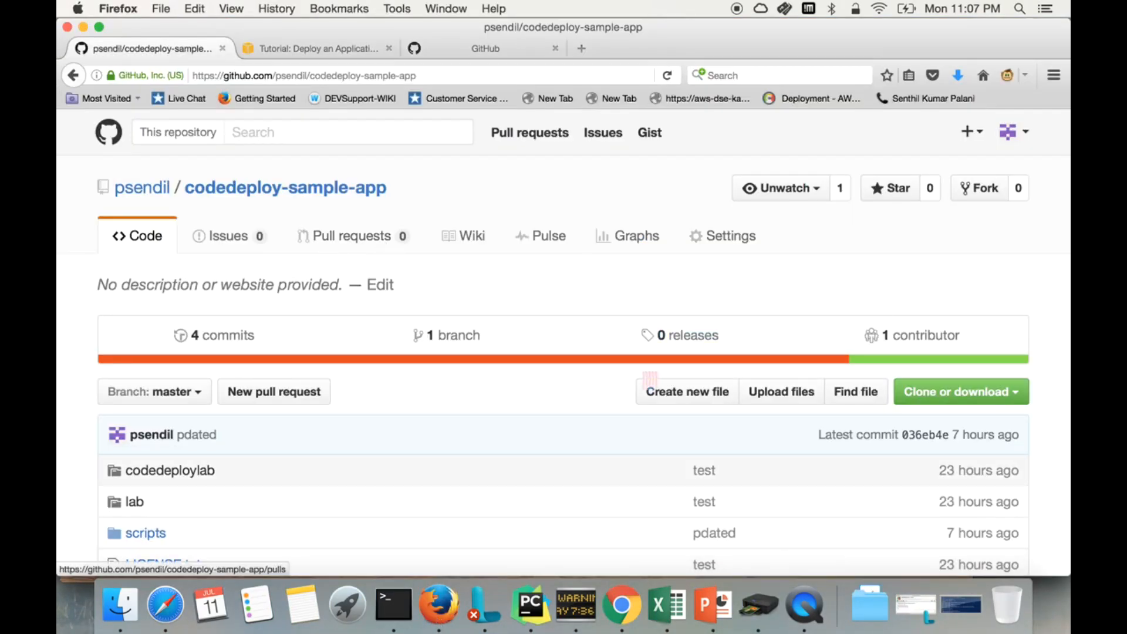
drag(401, 191, 116, 194)
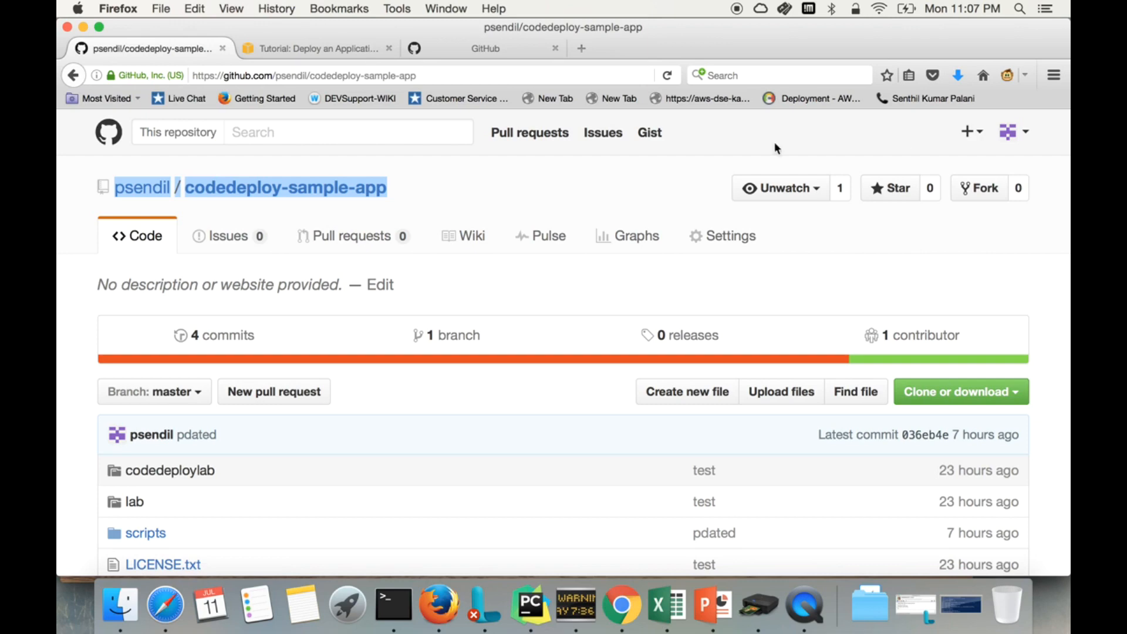
scroll(379, 336, down, 3)
scroll(377, 334, down, 3)
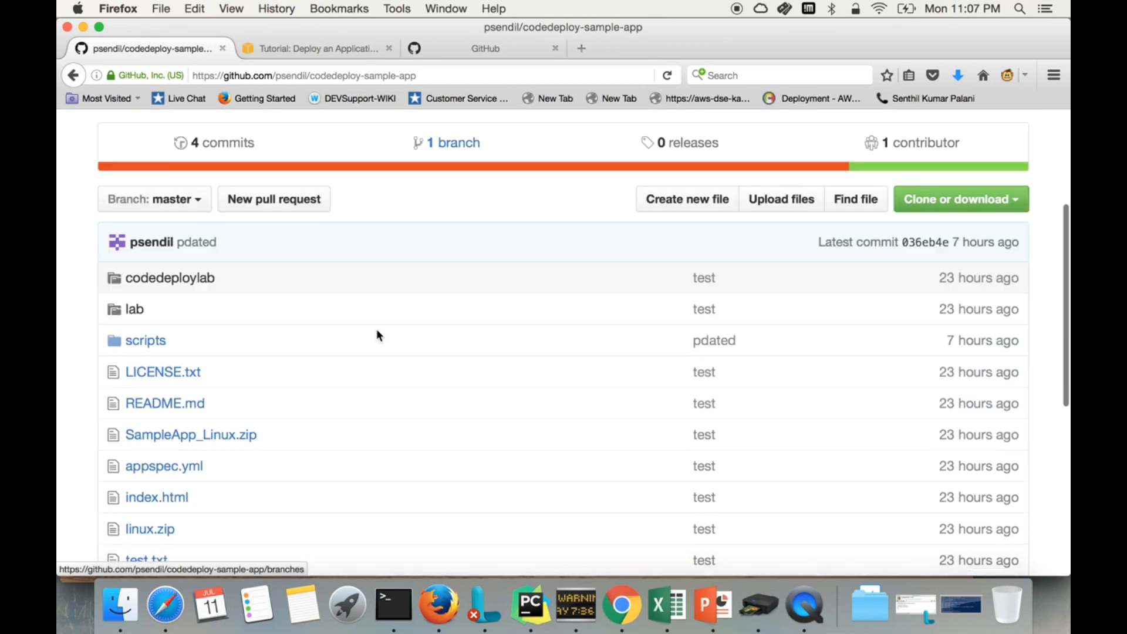
scroll(377, 335, up, 5)
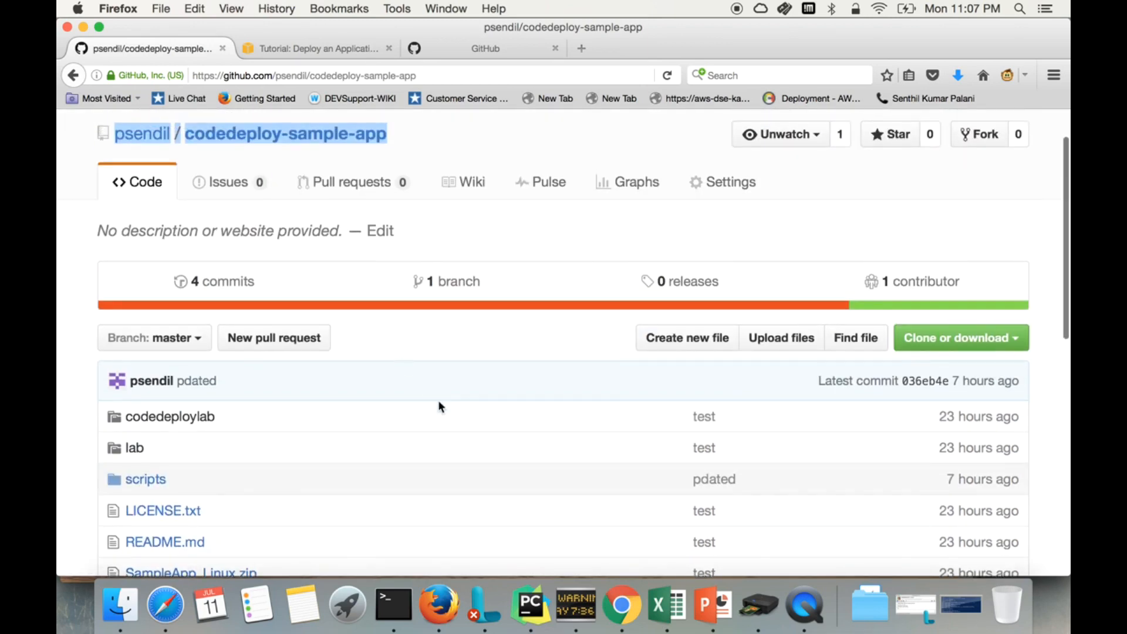
scroll(864, 203, up, 2)
key(super+Tab)
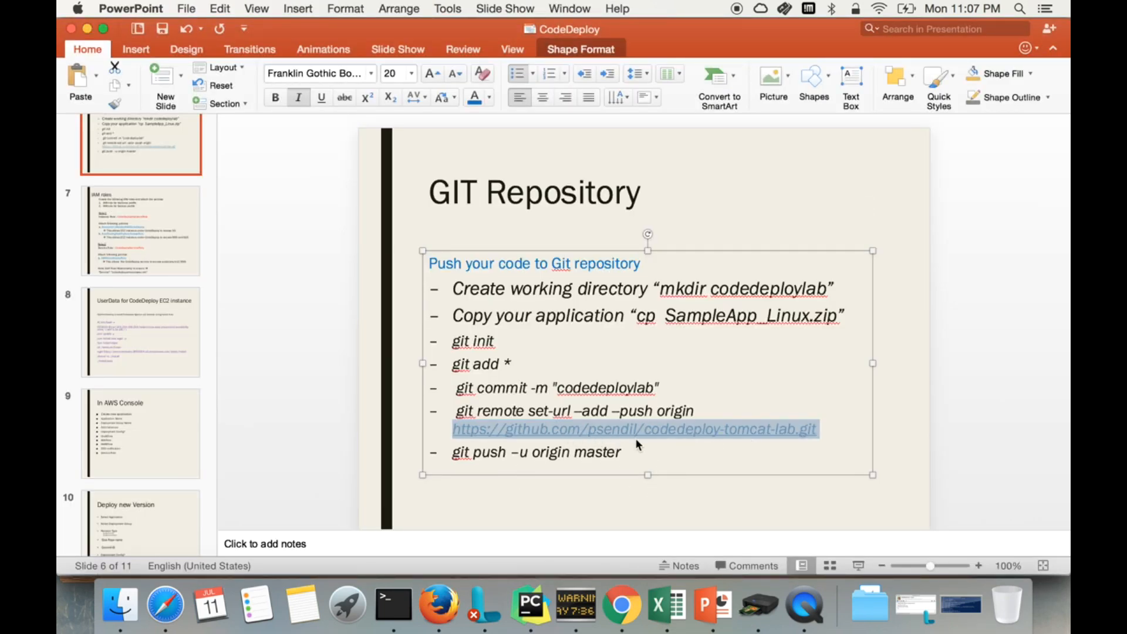
key(super+Tab)
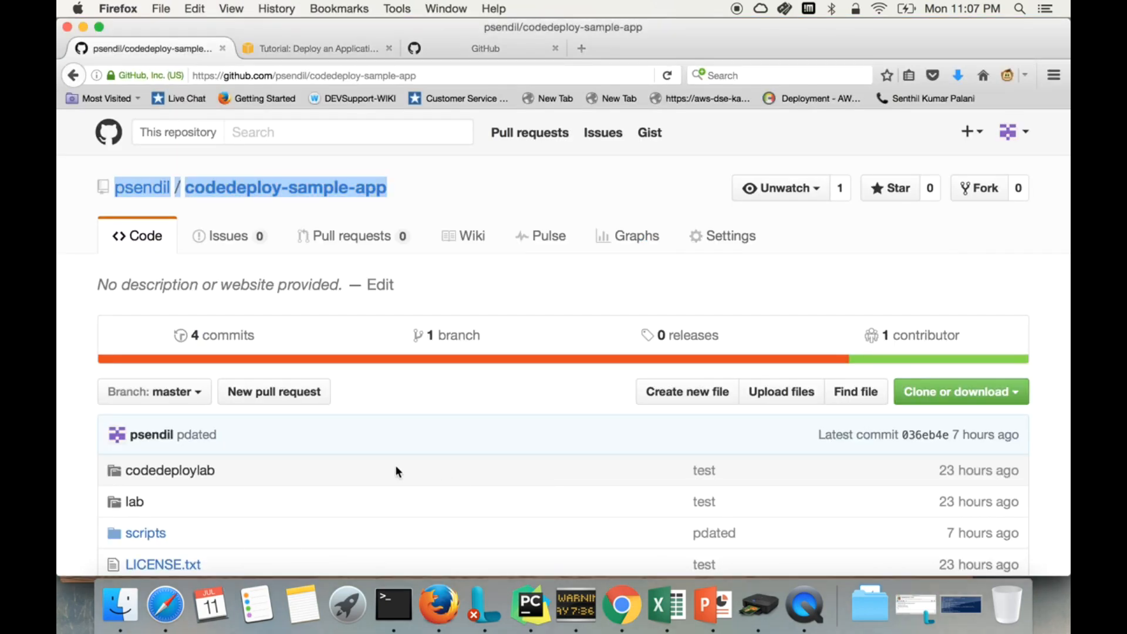
key(super+Tab)
key(super+Tab)
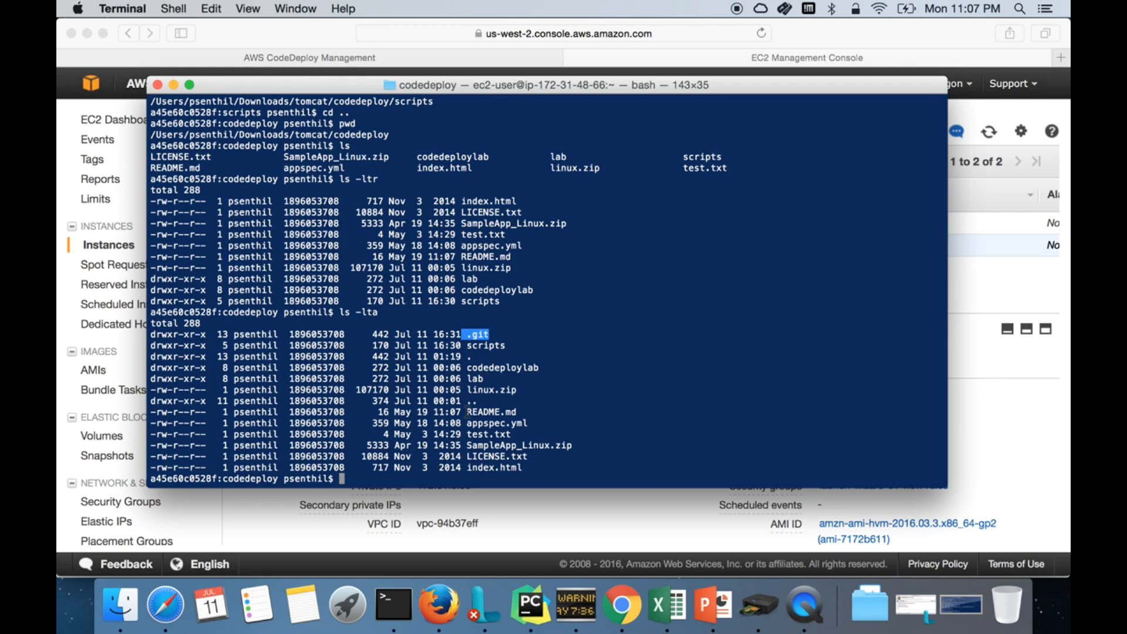
key(super+Tab)
scroll(382, 526, down, 3)
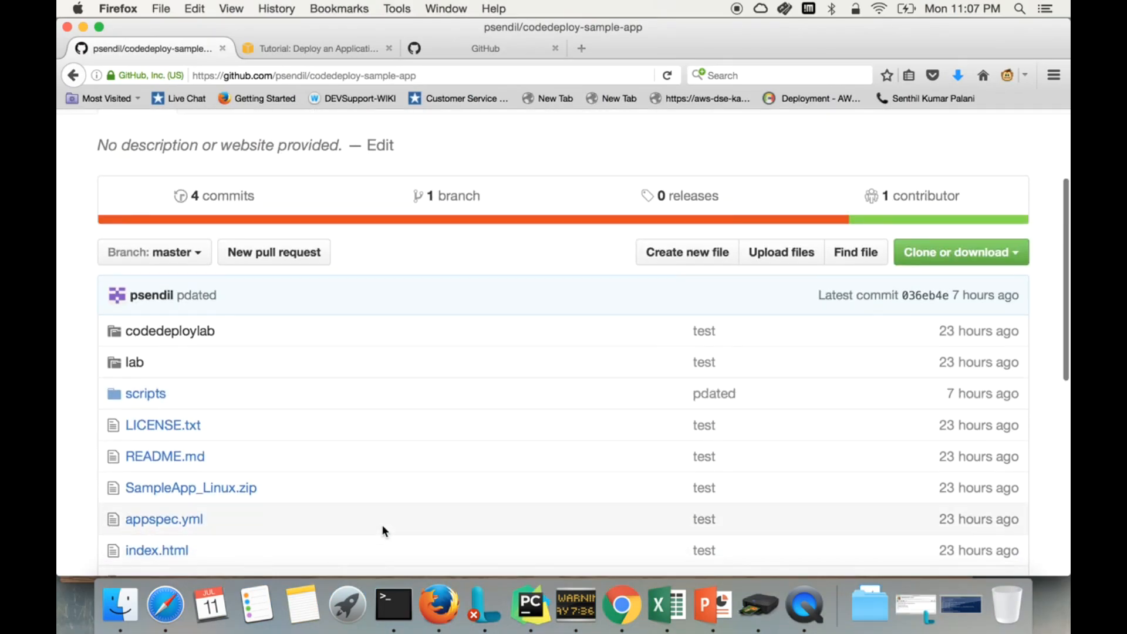
scroll(383, 526, down, 2)
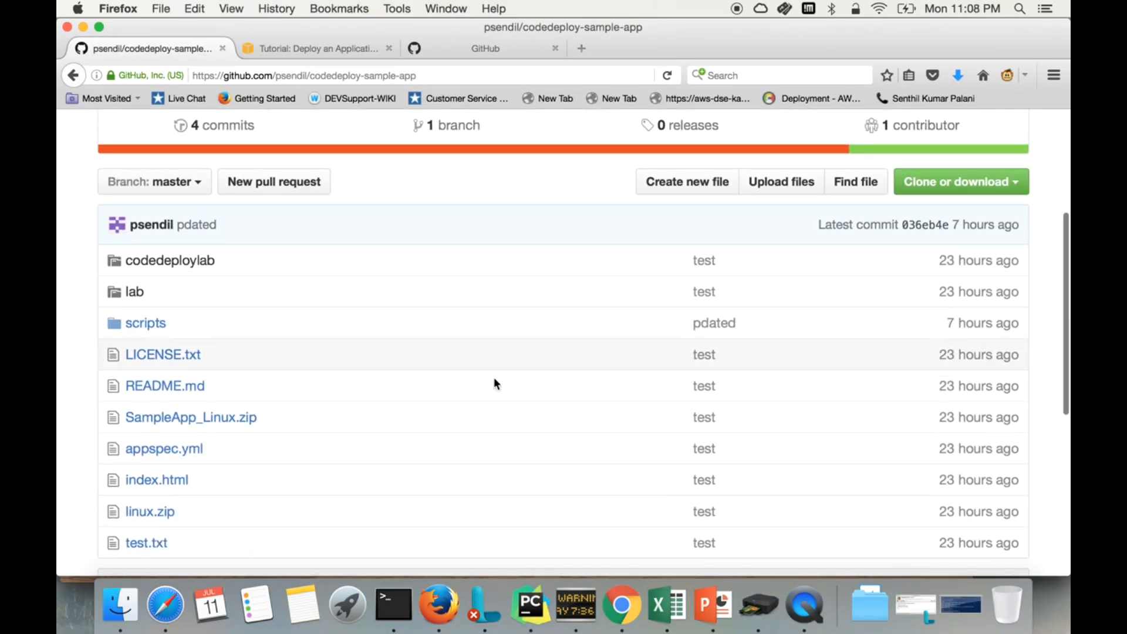
scroll(494, 383, down, 3)
scroll(490, 392, up, 2)
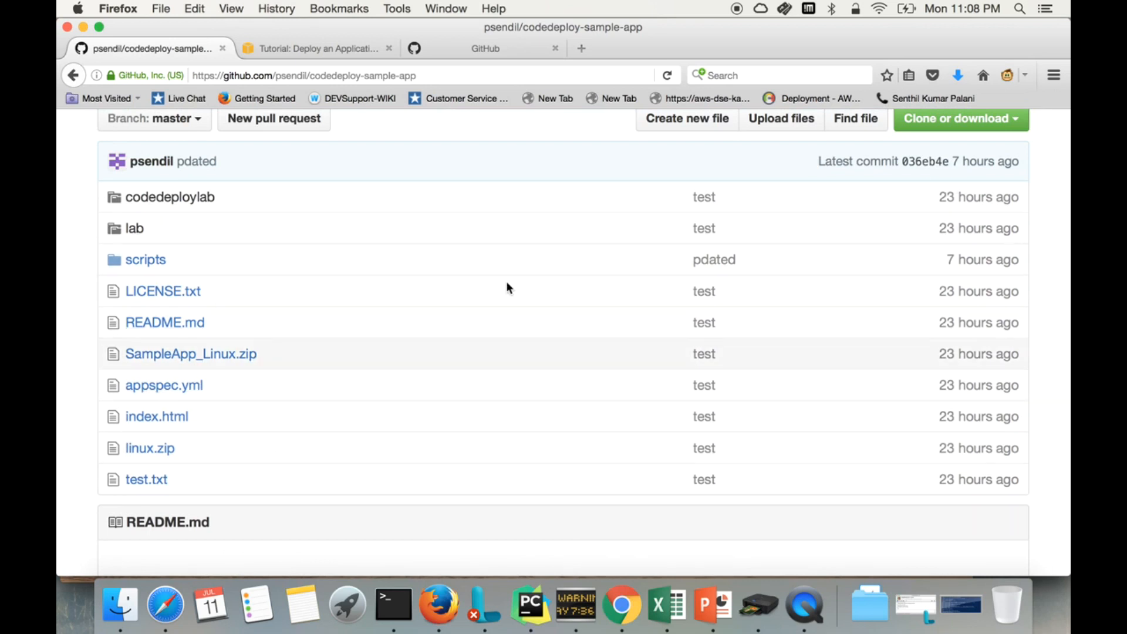
scroll(526, 288, up, 2)
scroll(526, 285, down, 1)
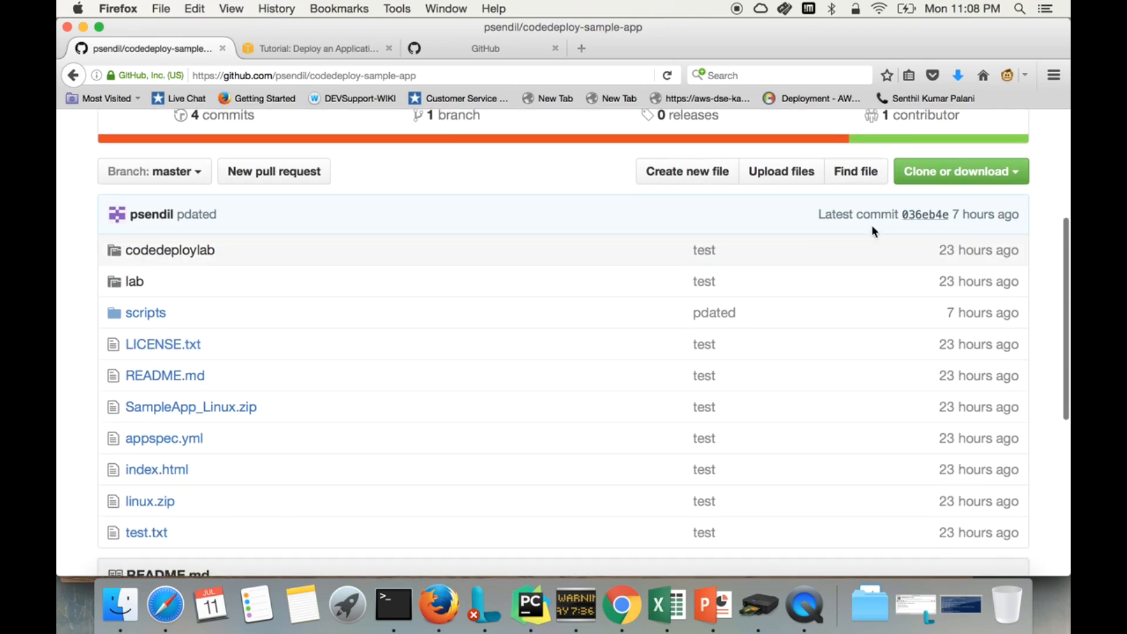
scroll(848, 254, up, 4)
scroll(305, 244, up, 3)
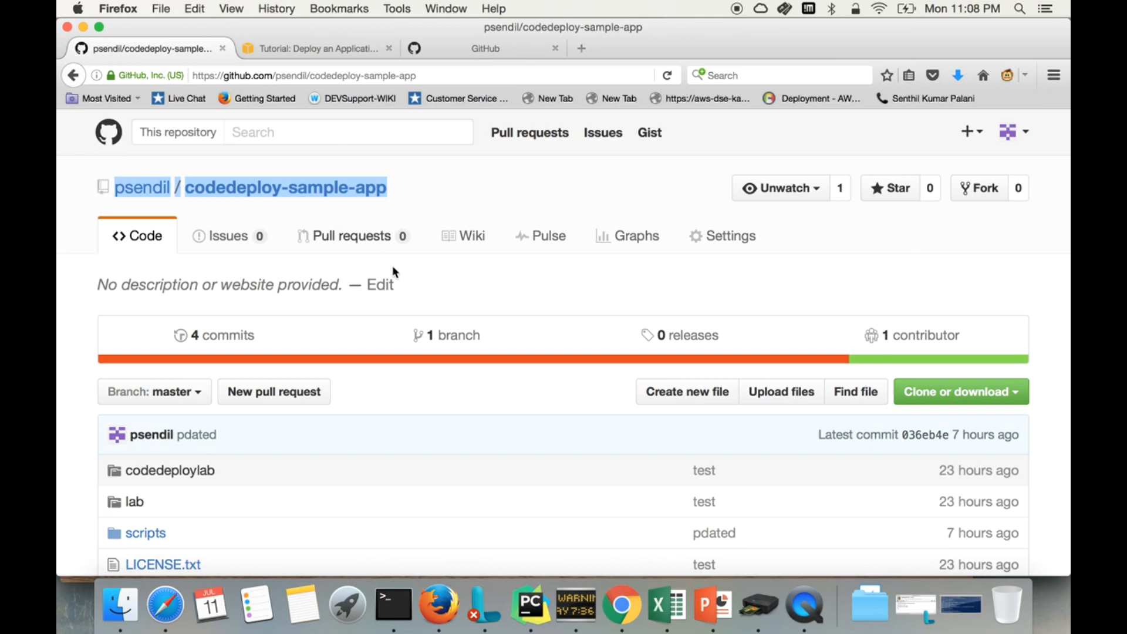
scroll(628, 472, down, 2)
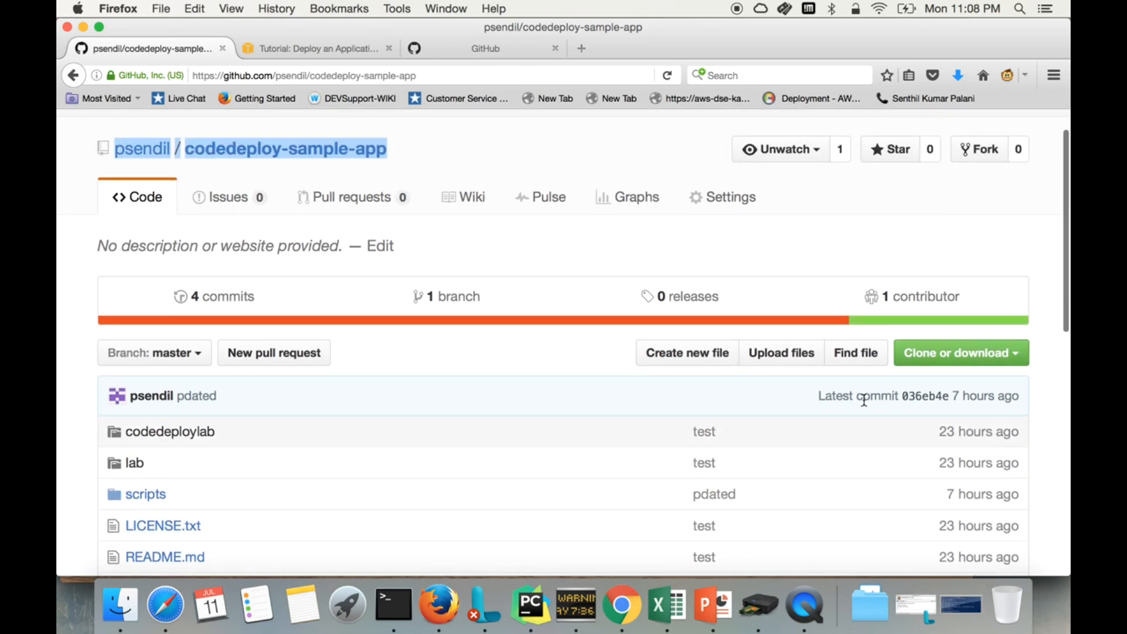
Step: Open commit 036eb4e's diff (scripts/install_dependencies, 2 deletions) and select its full hash
click(909, 398)
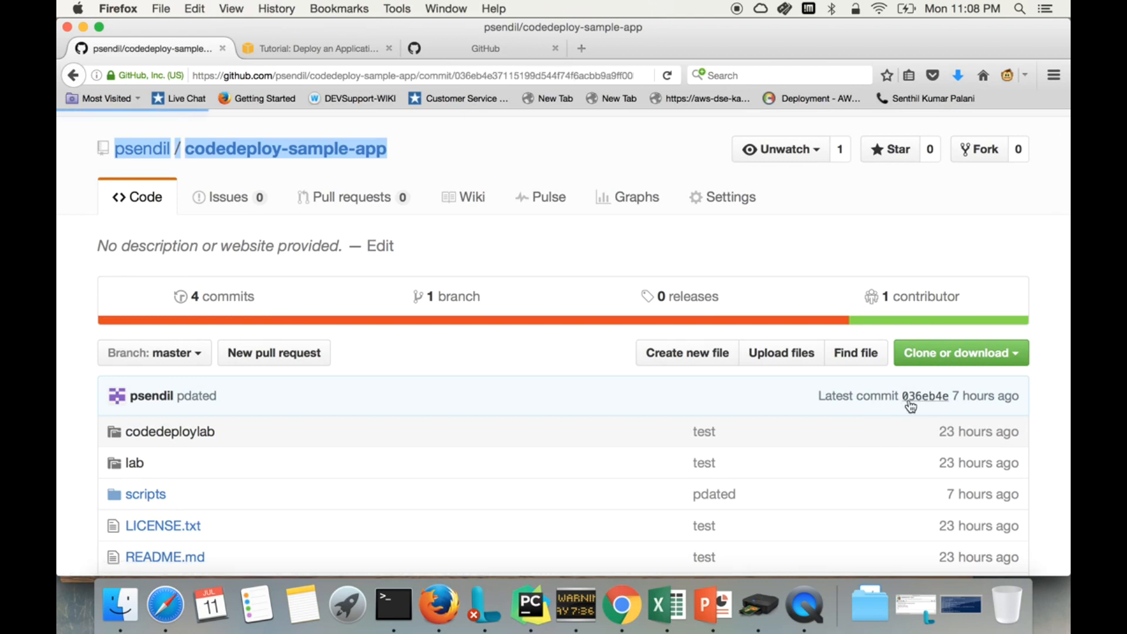
double_click(795, 368)
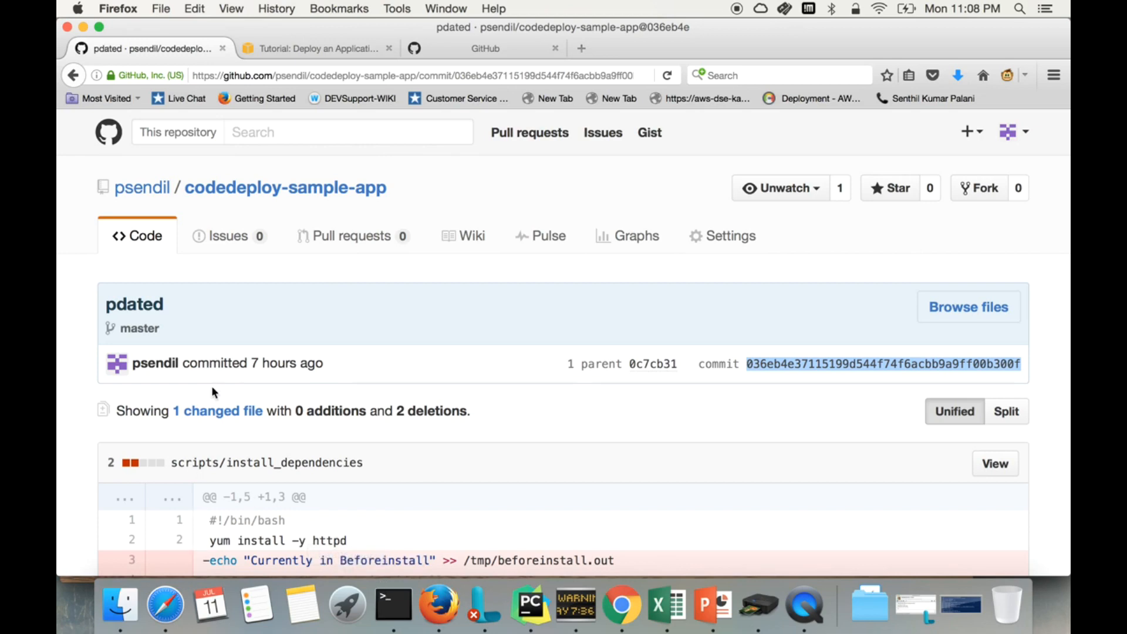
click(393, 605)
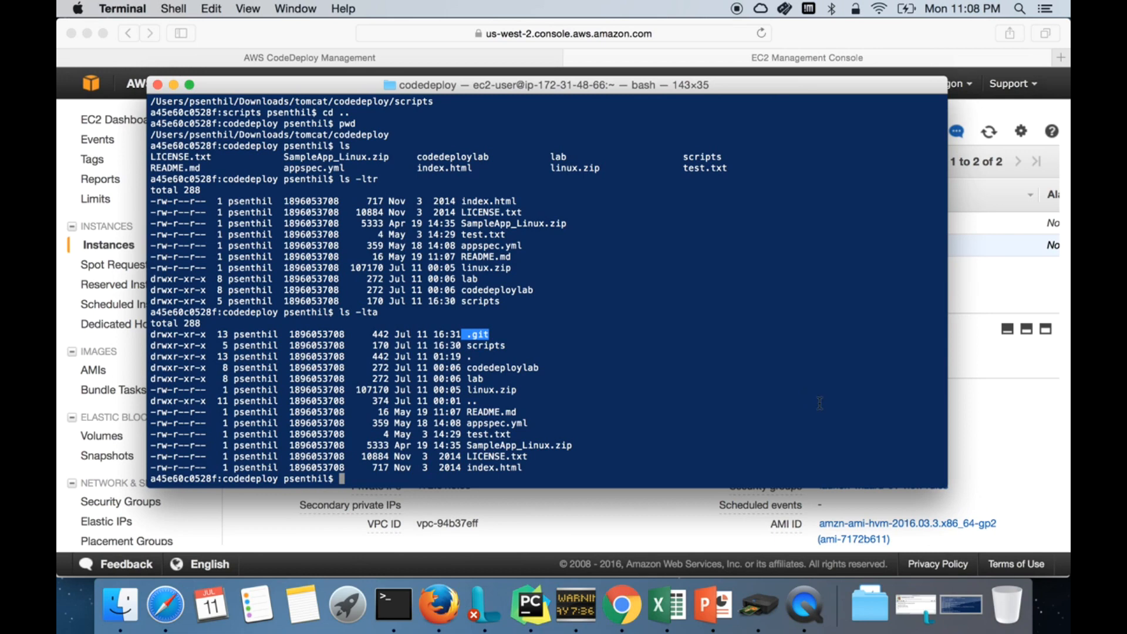
click(443, 612)
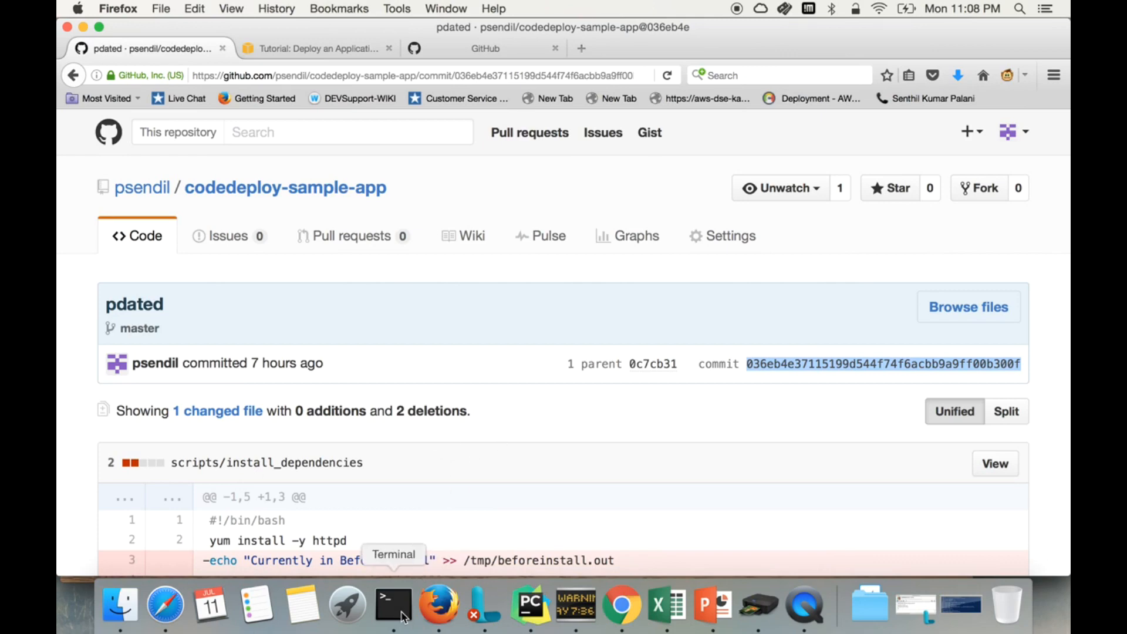
Step: Start an EC2 launch with the Amazon Linux AMI, then abandon it from the review page
click(168, 624)
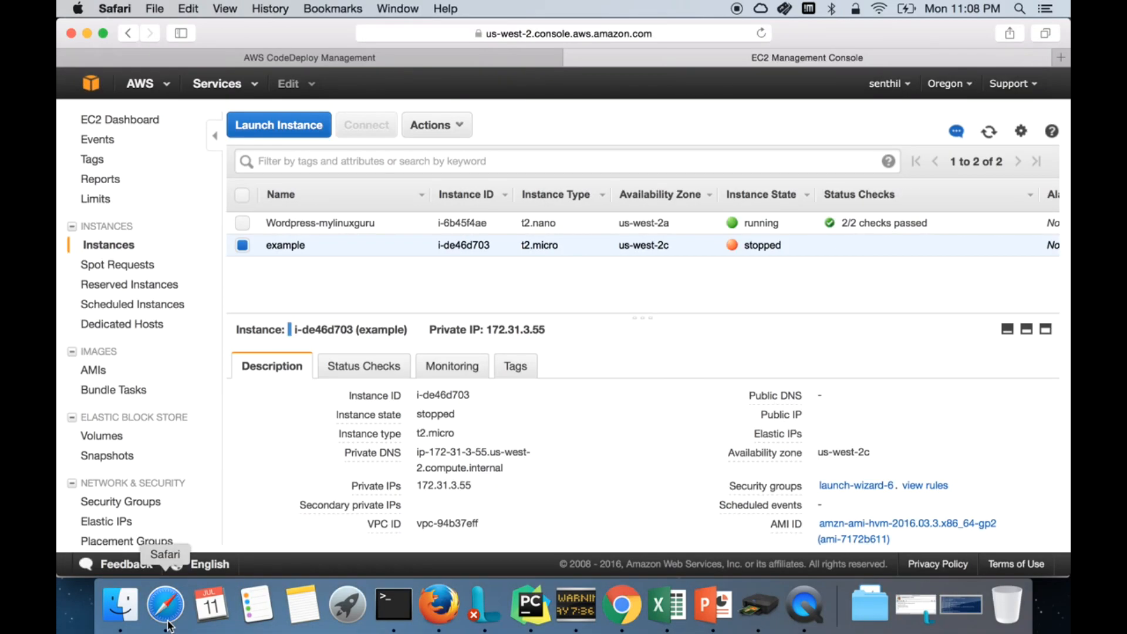
click(284, 124)
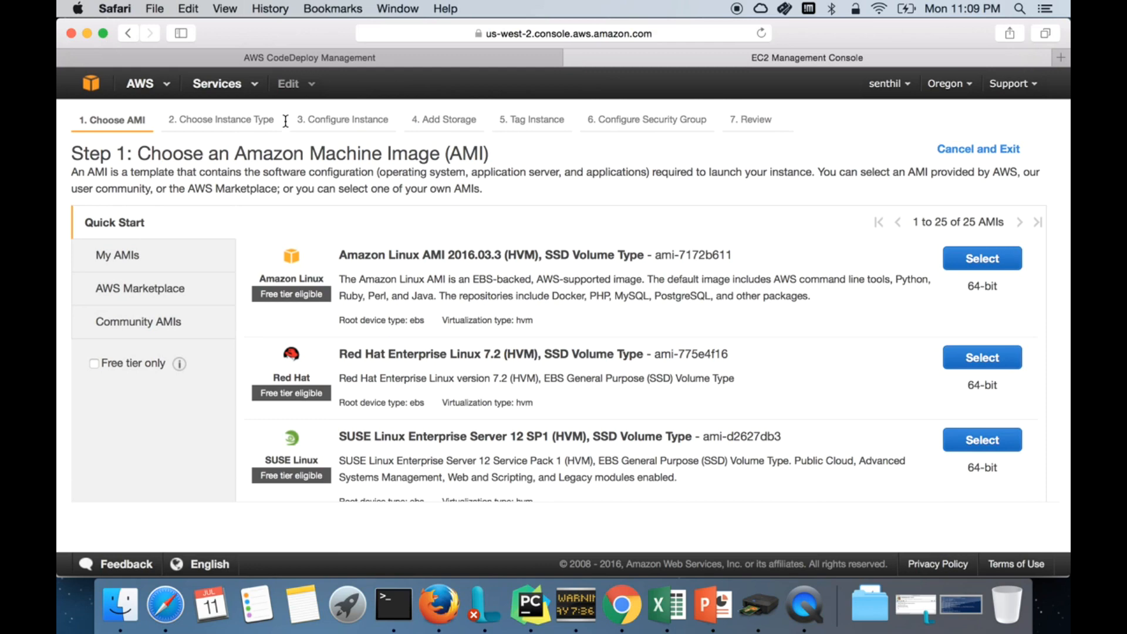
click(963, 263)
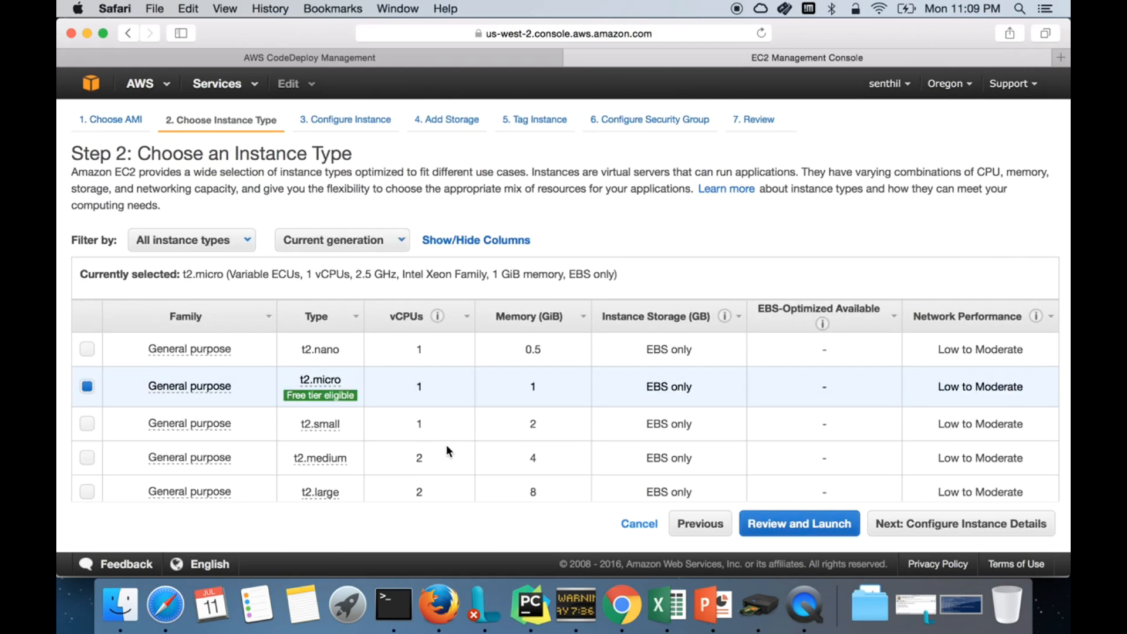
scroll(446, 451, down, 3)
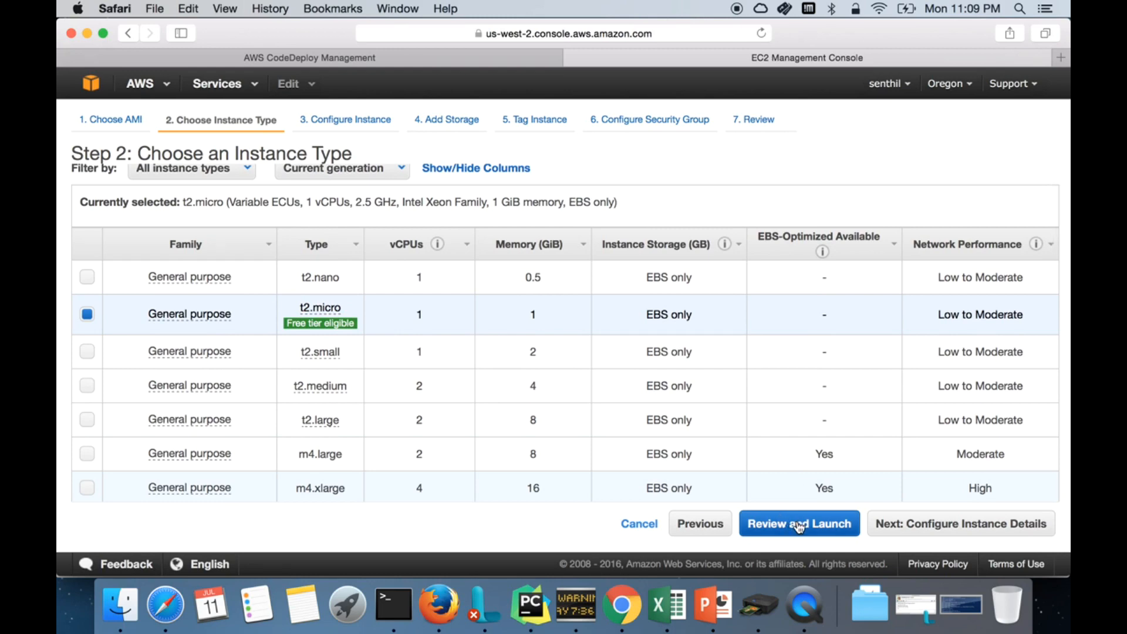
click(798, 527)
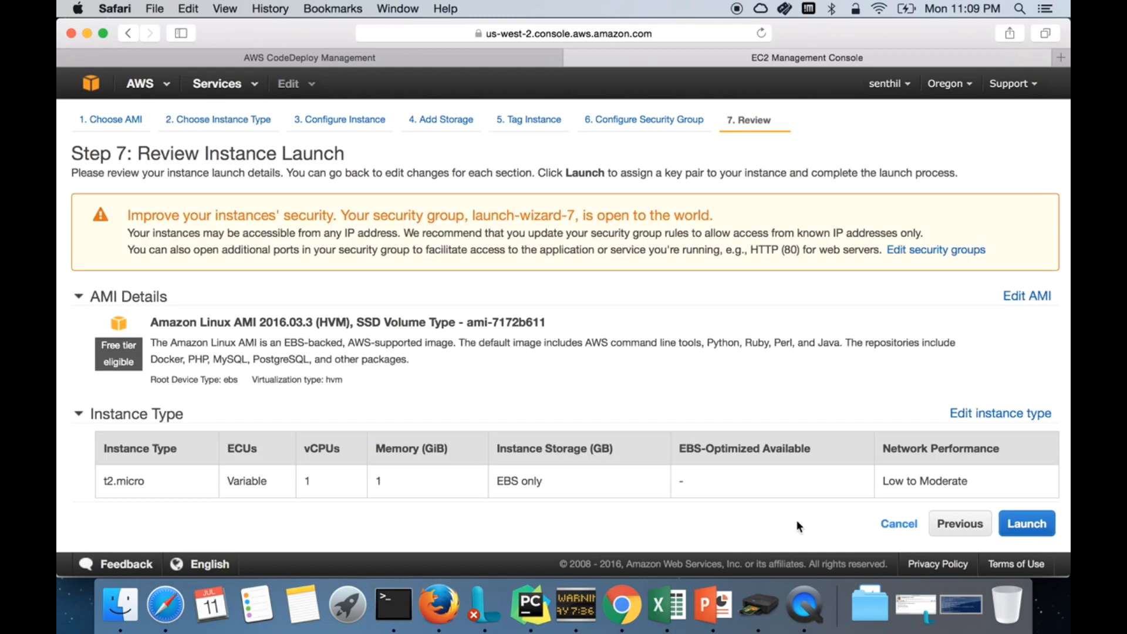
click(903, 526)
Step: Relaunch with Amazon Linux t2.micro and reach Configure Instance Details, leaving IAM role None
click(263, 122)
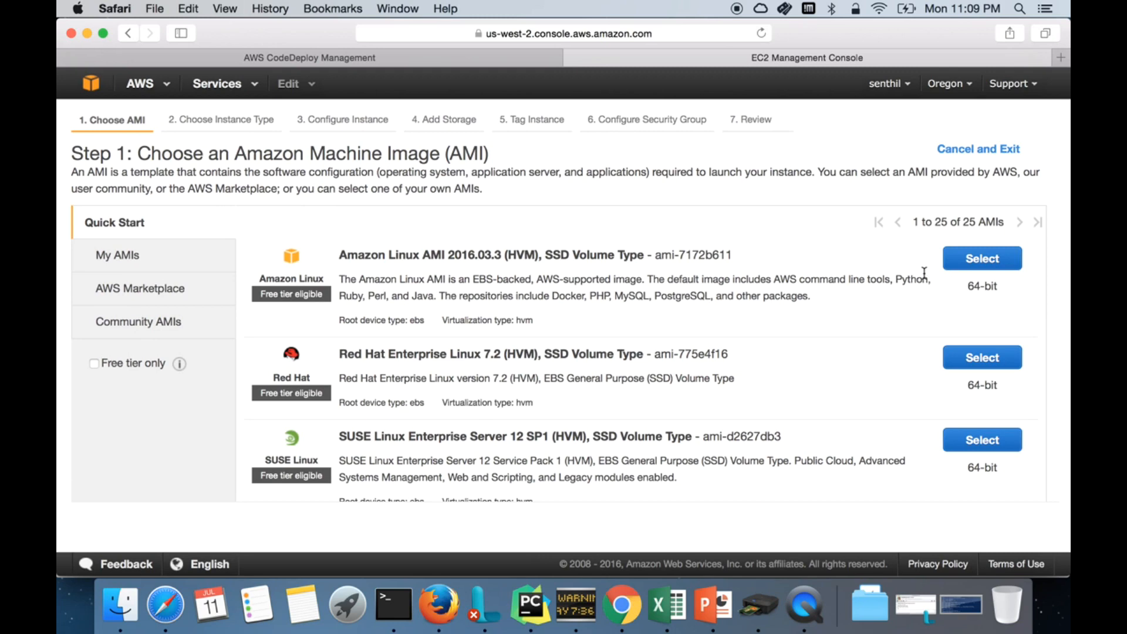
click(968, 265)
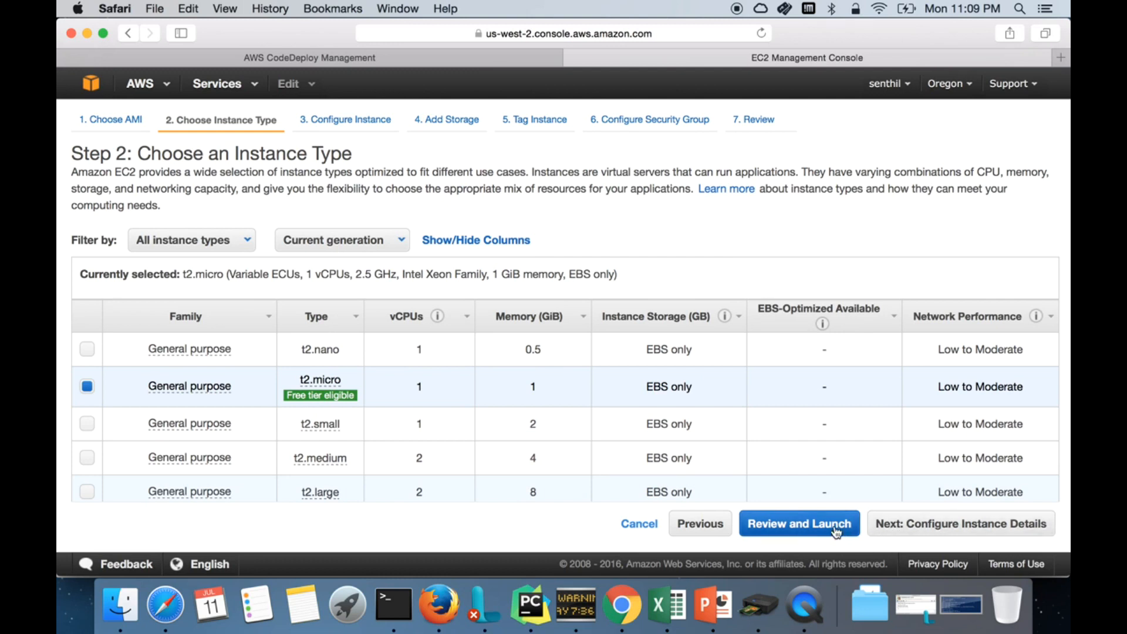
click(889, 526)
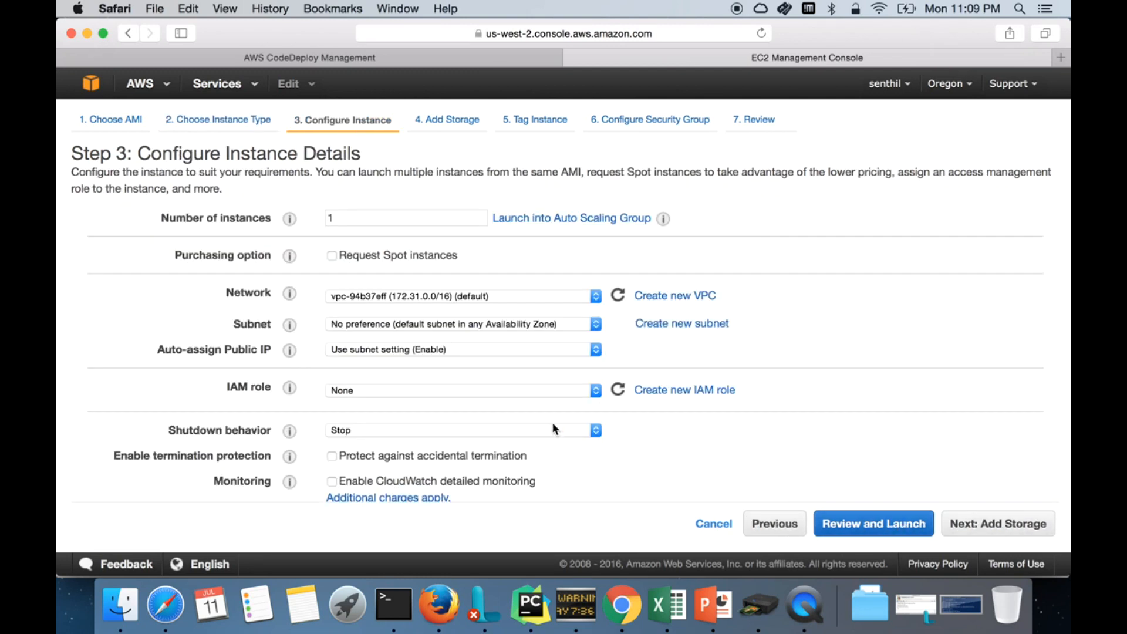
click(585, 392)
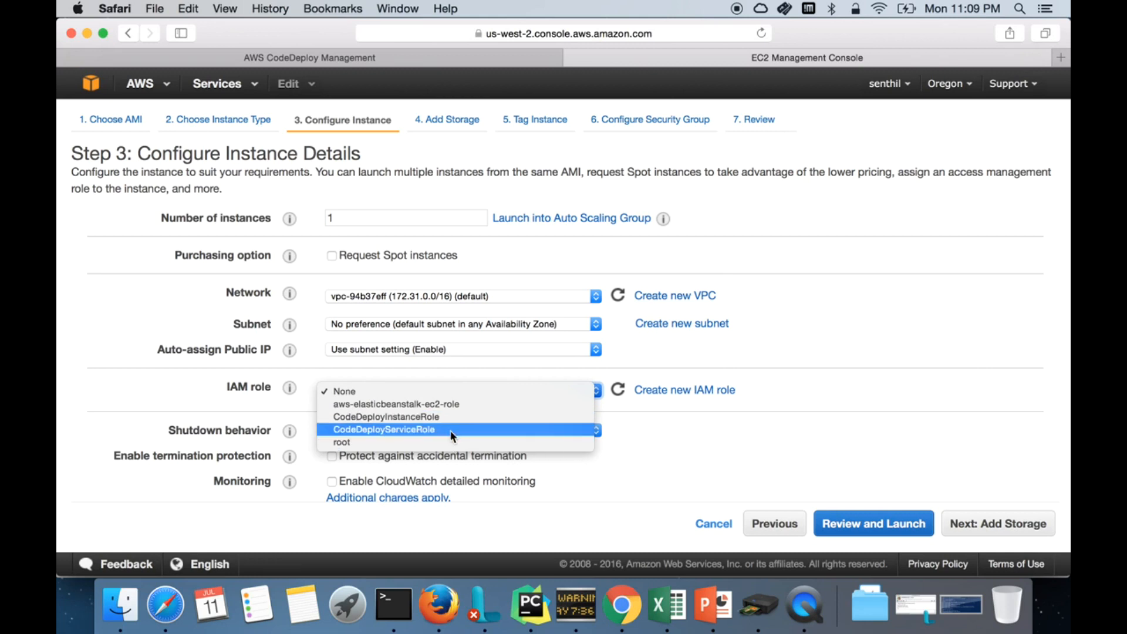
click(709, 459)
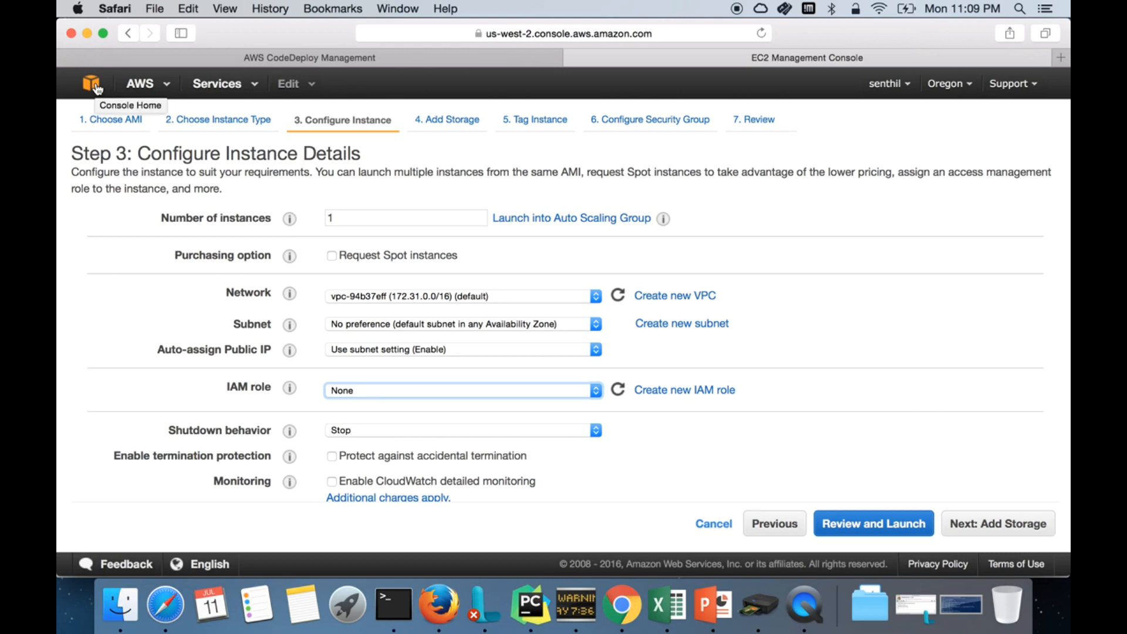
Step: Open Identity & Access Management and consult slide 7 about IAM roles
click(92, 84)
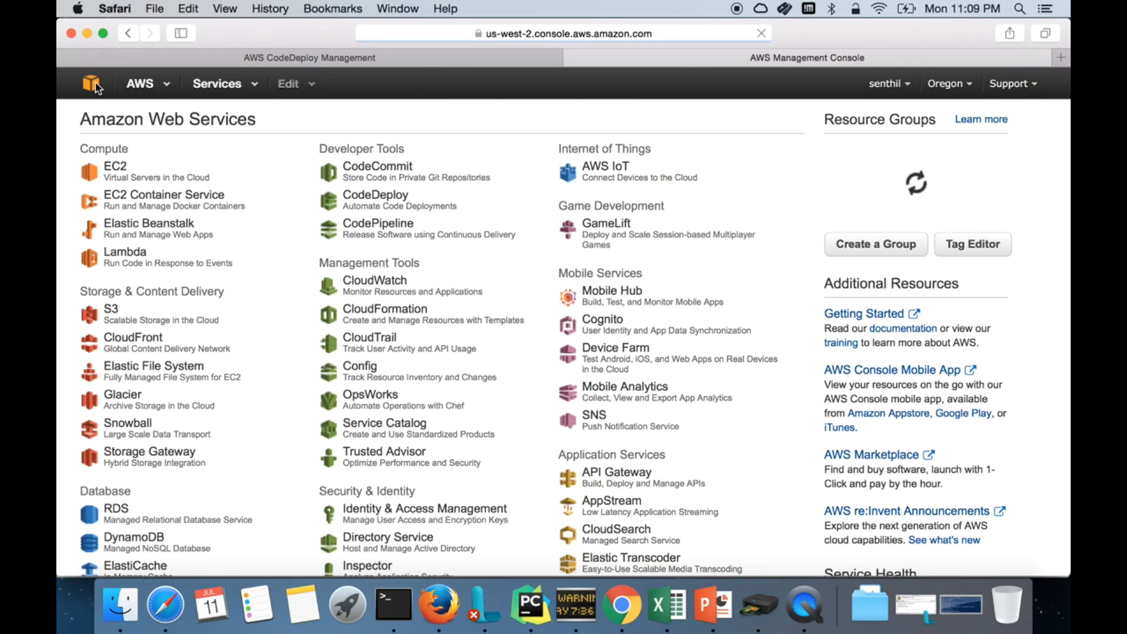
click(399, 516)
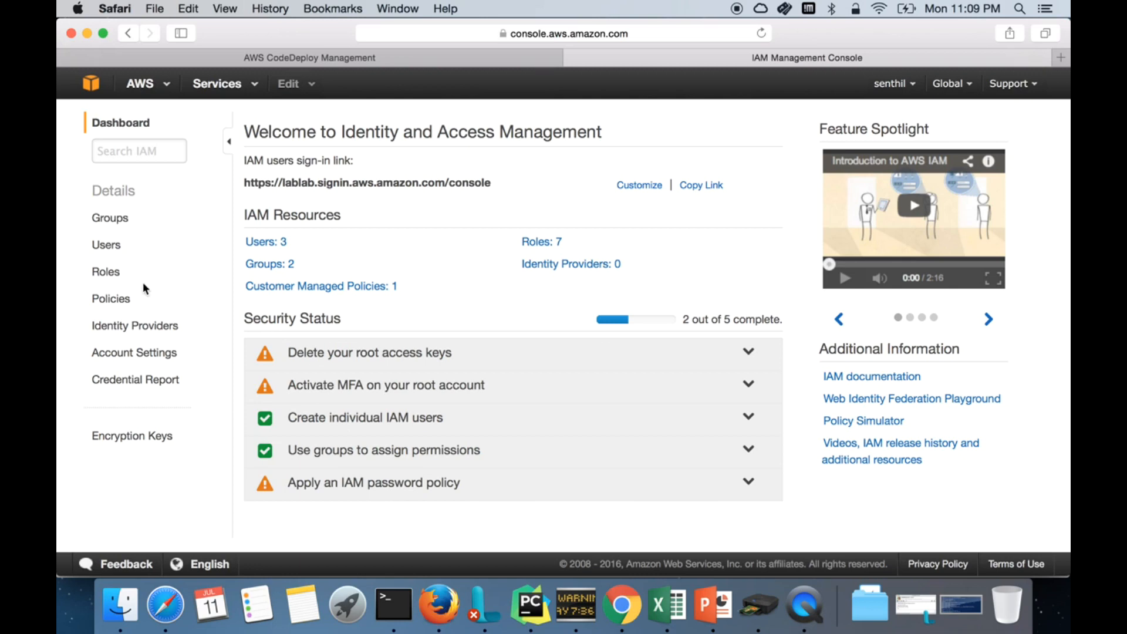
click(715, 609)
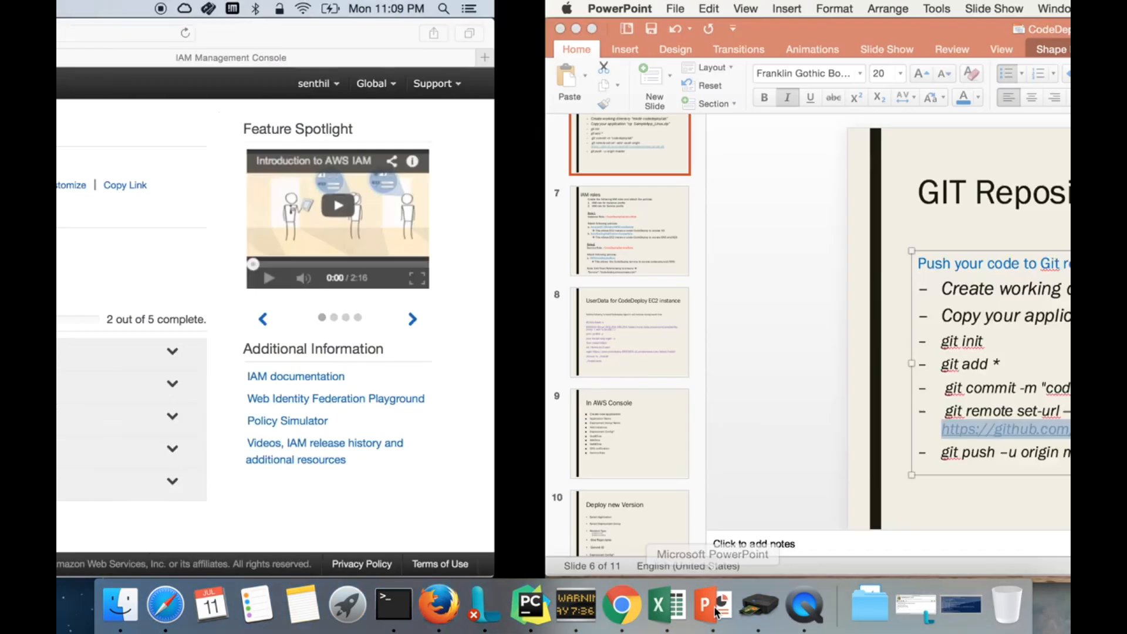
click(156, 258)
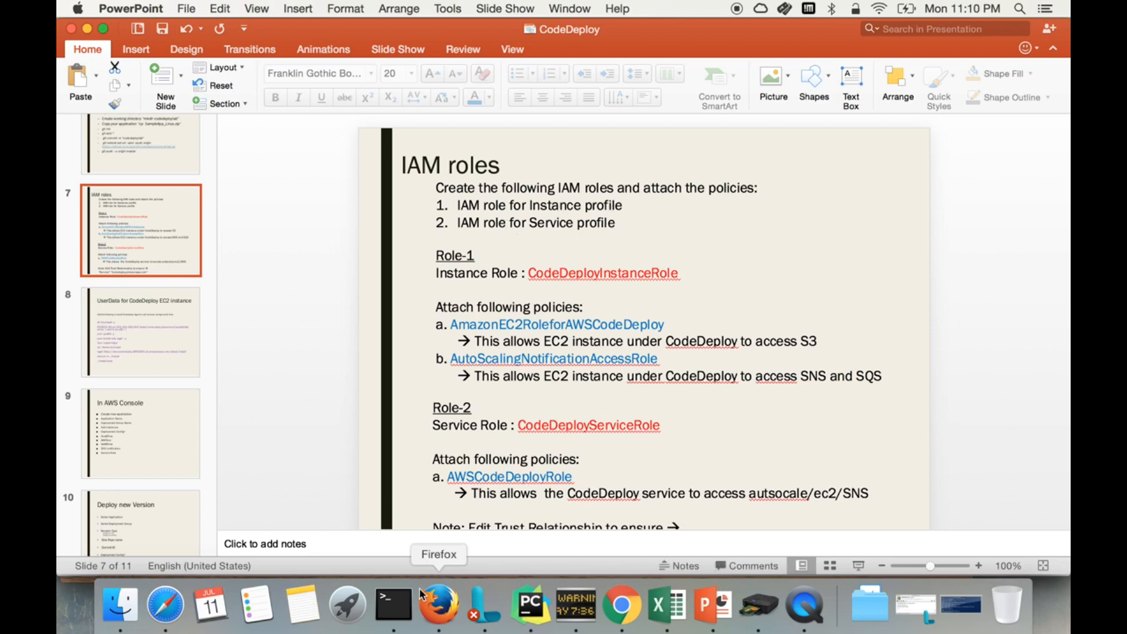
click(160, 612)
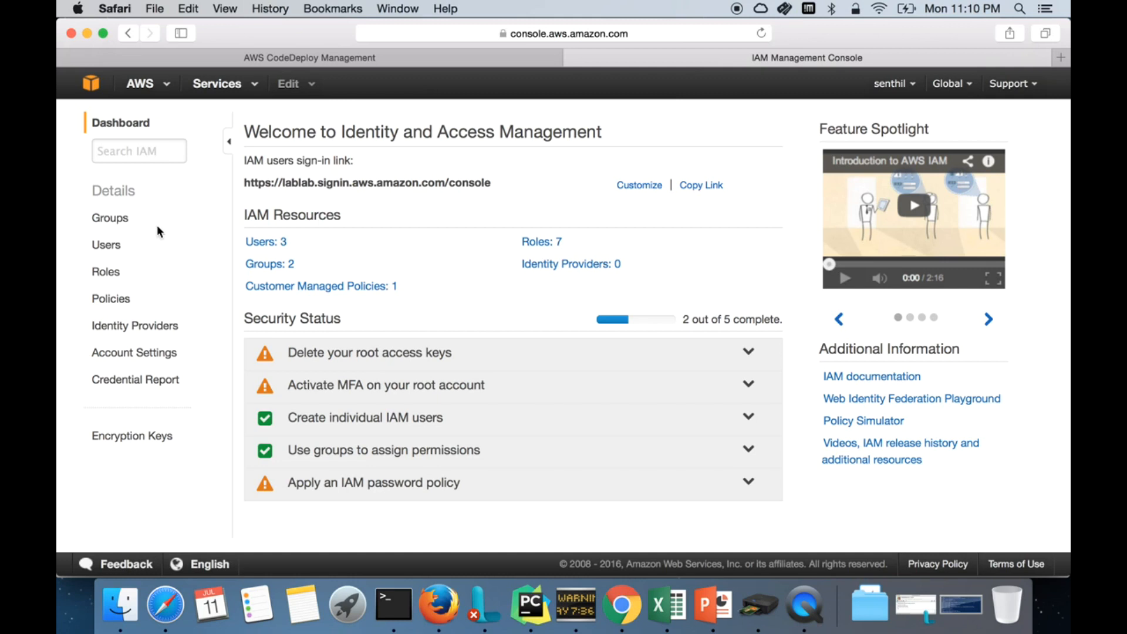
Step: Start a new IAM role named 'sdfsdf' as an Amazon EC2 service role
click(106, 272)
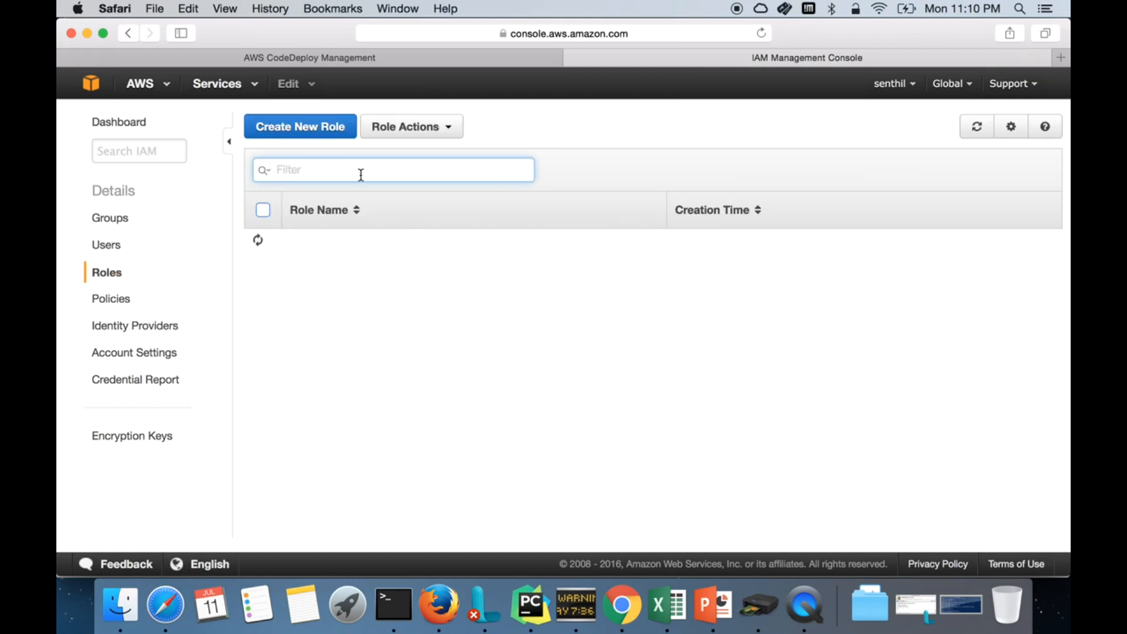
click(331, 134)
click(493, 189)
text(sdfsdf)
click(1009, 549)
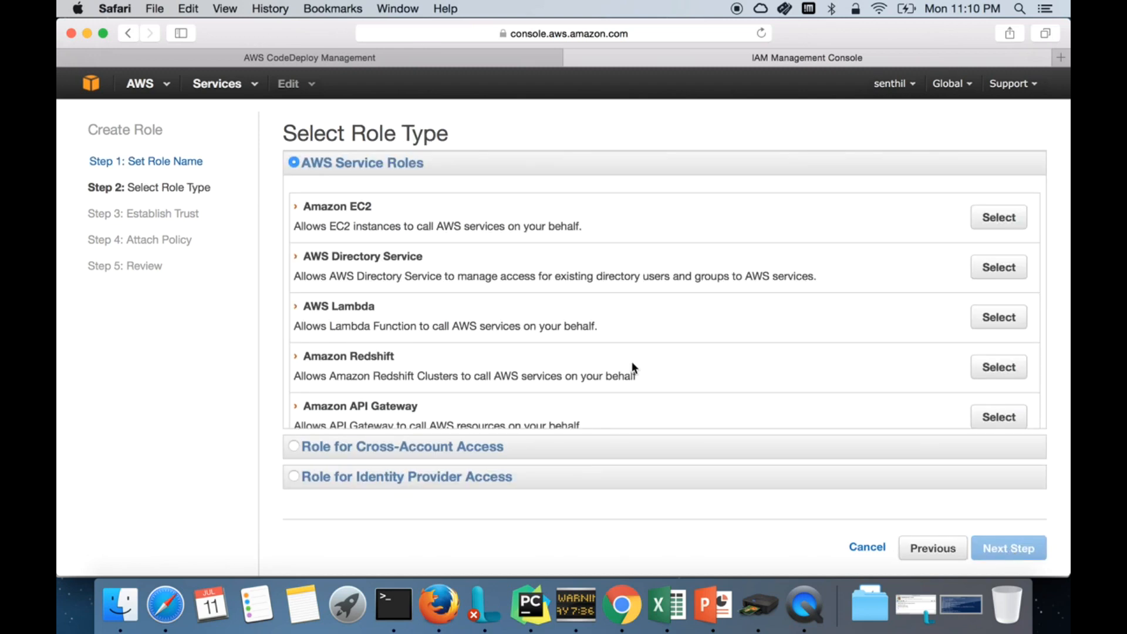
click(998, 219)
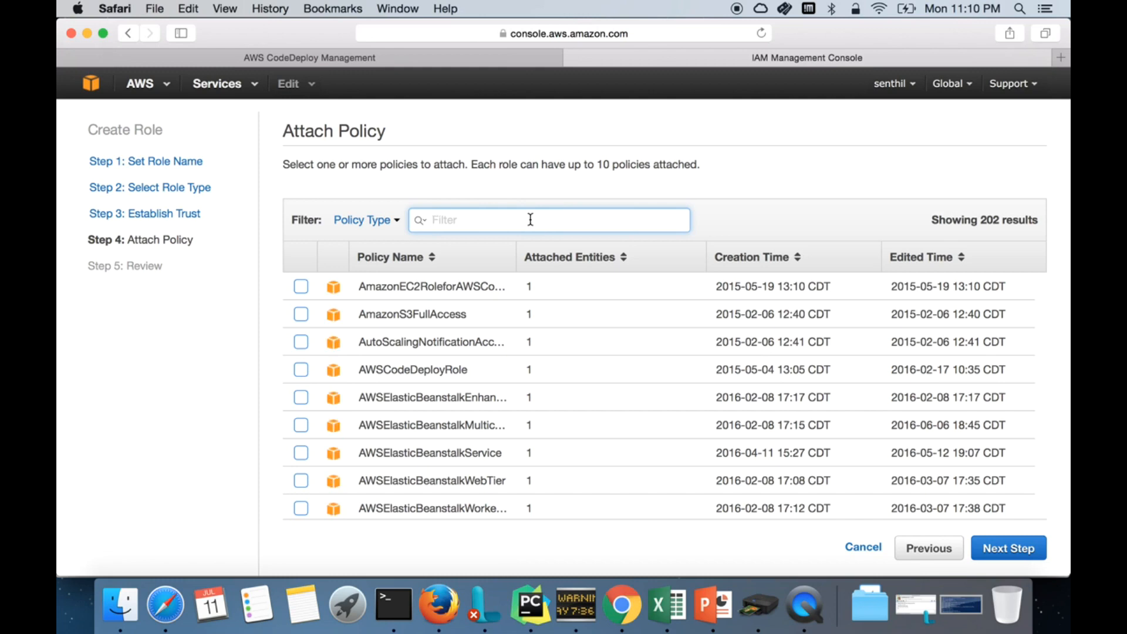
Step: Copy AmazonEC2RoleforAWSCodeDeploy from the slide, filter the policies by it and tick it
key(ctrl+Right)
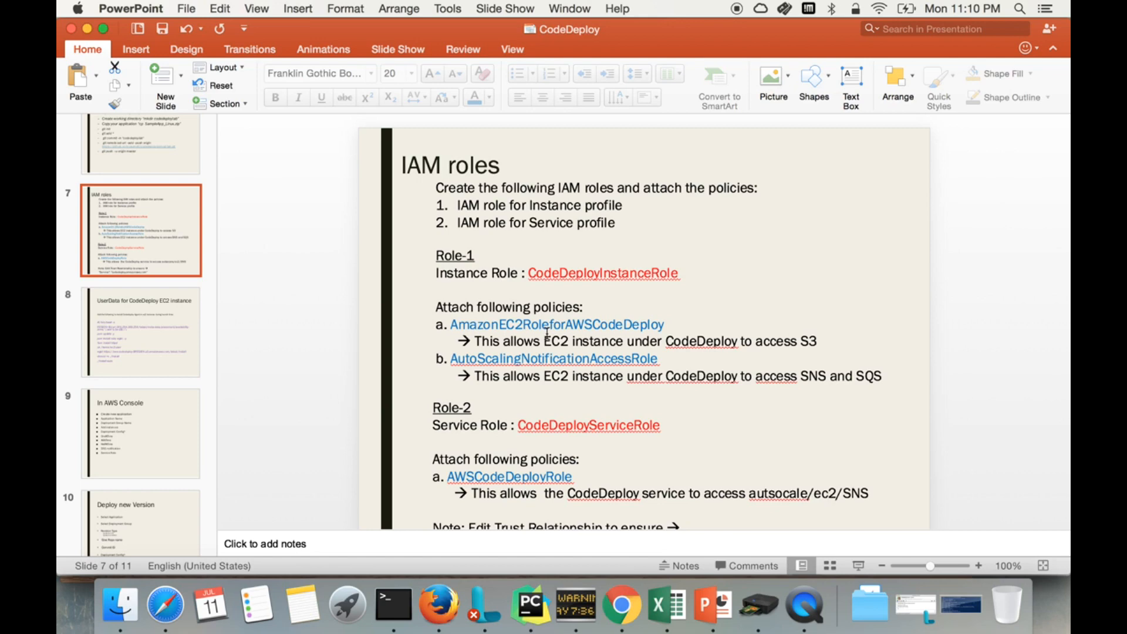
double_click(666, 324)
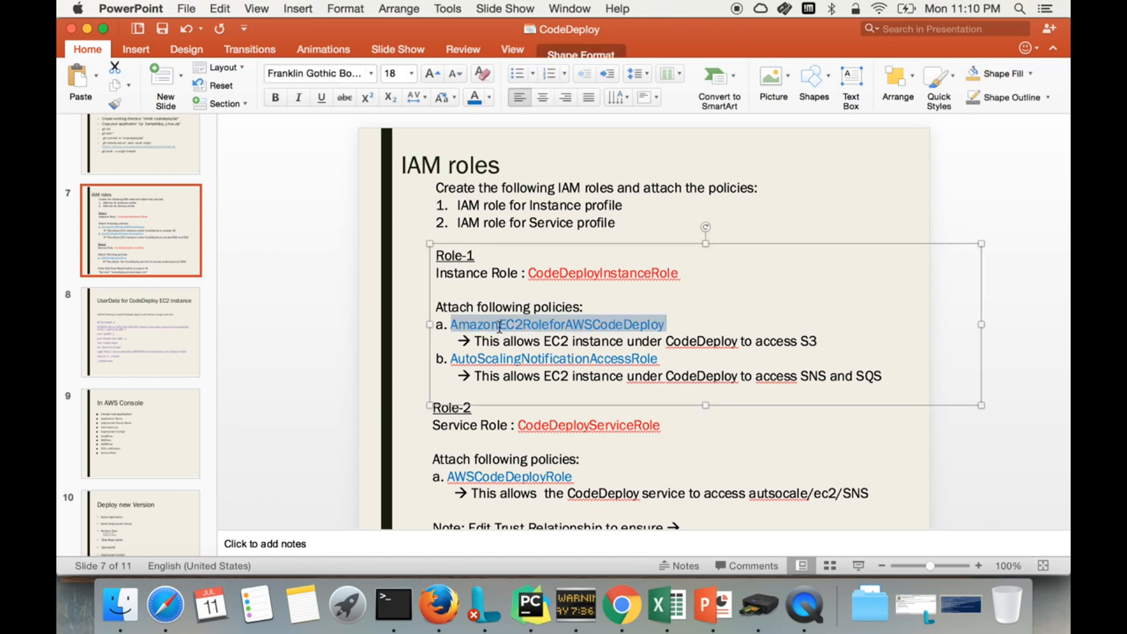
key(super+c)
key(ctrl+Left)
key(super+v)
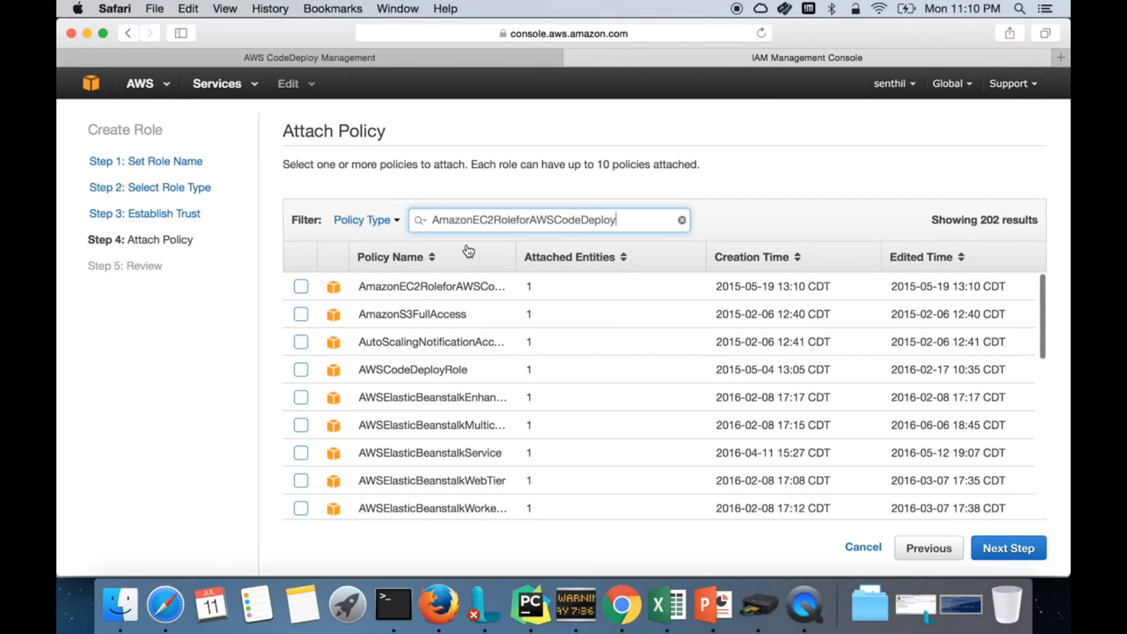
click(300, 286)
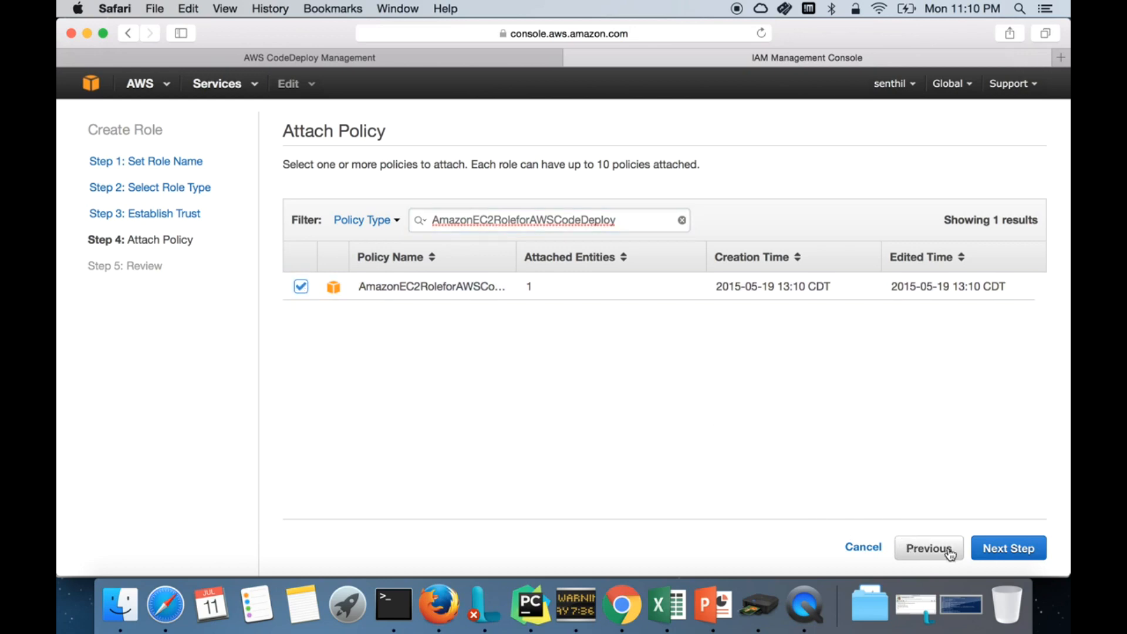
key(ctrl+Right)
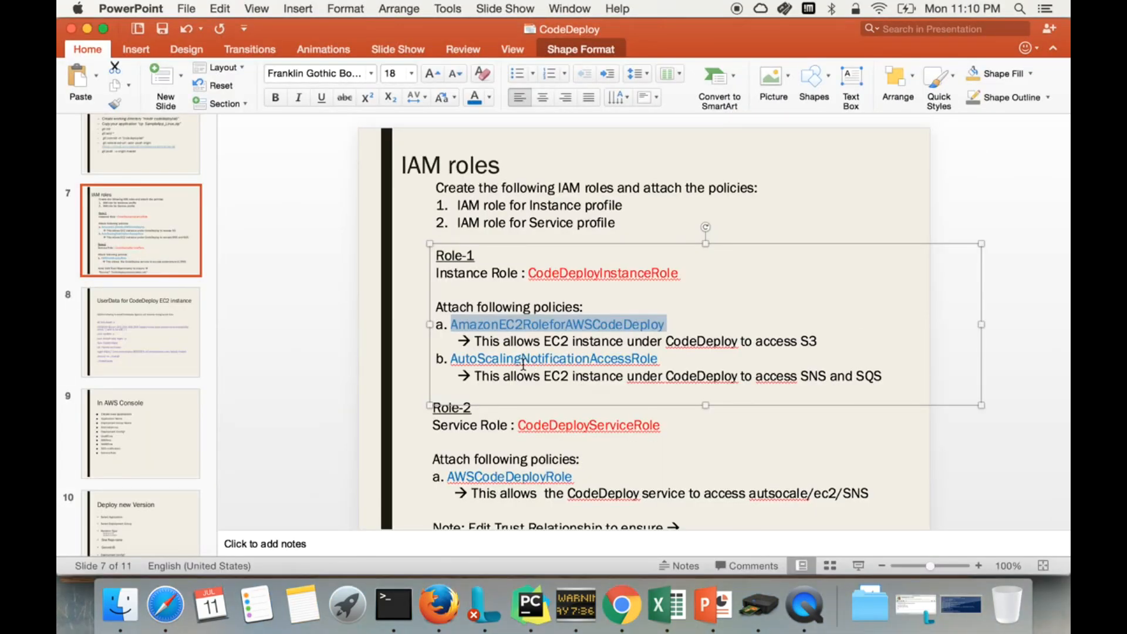
key(ctrl+Left)
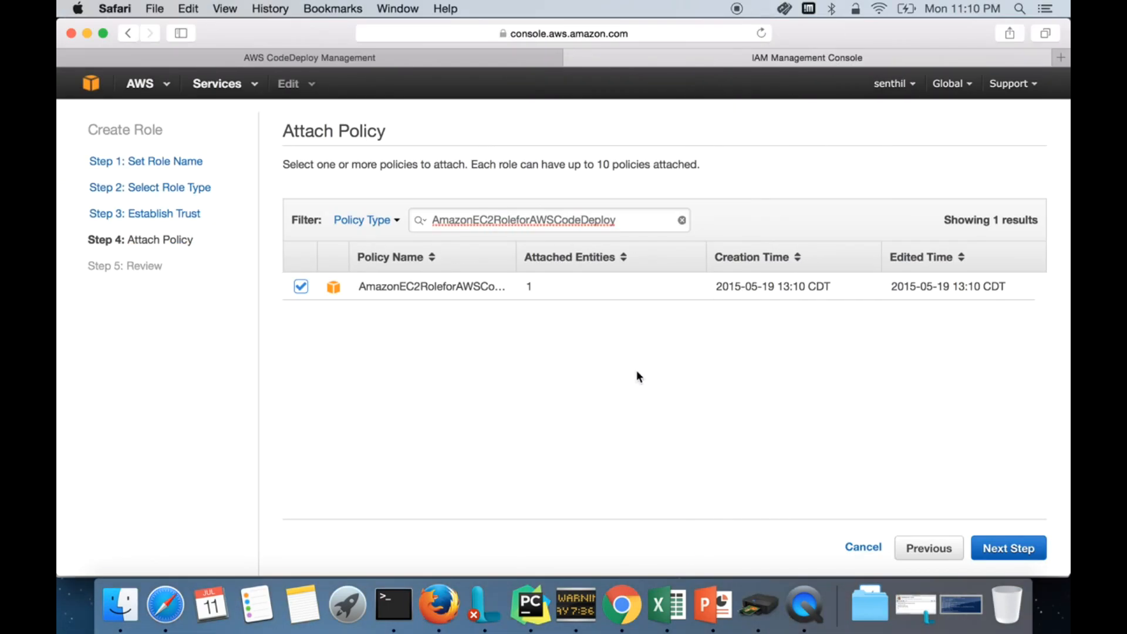
Step: Cancel the new role and inspect CodeDeployInstanceRole's AmazonEC2RoleforAWSCodeDeploy policy and its S3 actions
click(861, 546)
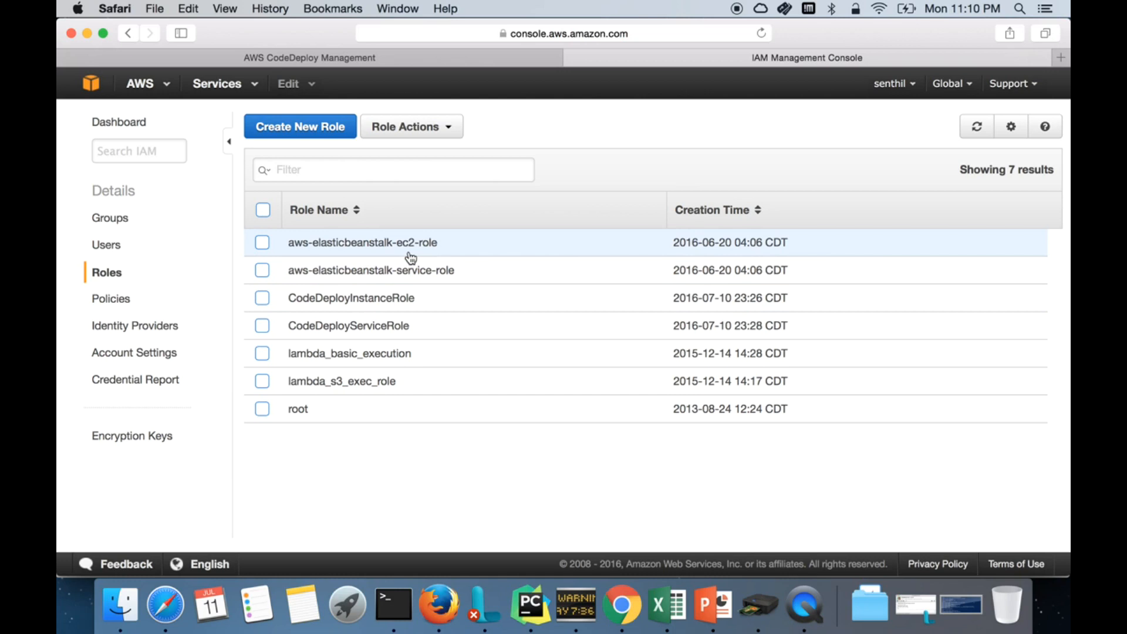
click(364, 299)
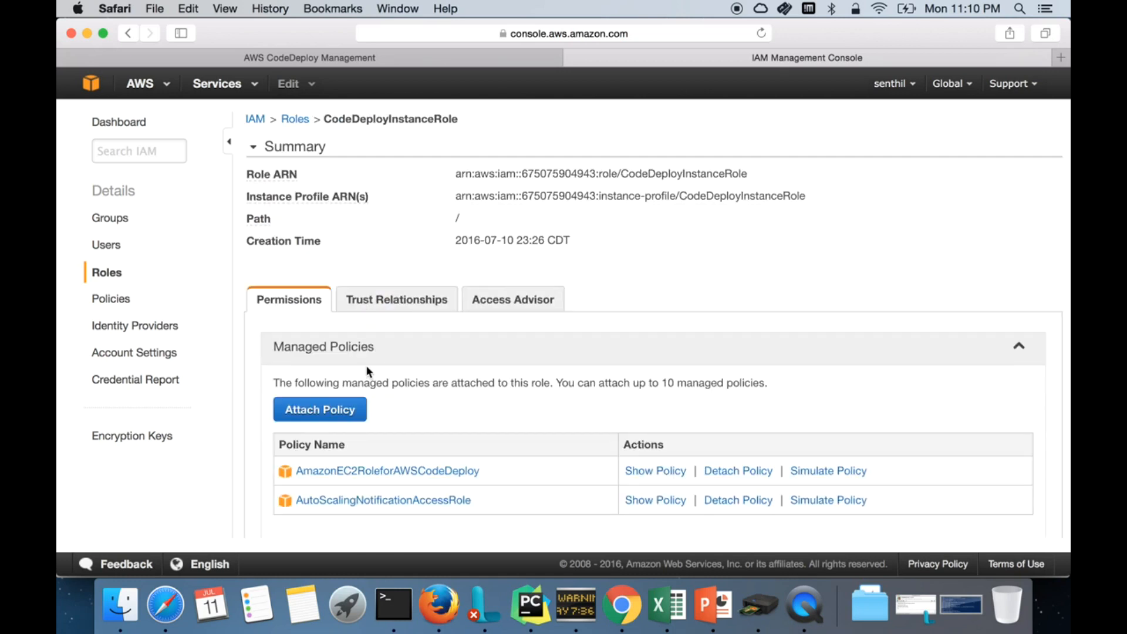
scroll(460, 417, down, 2)
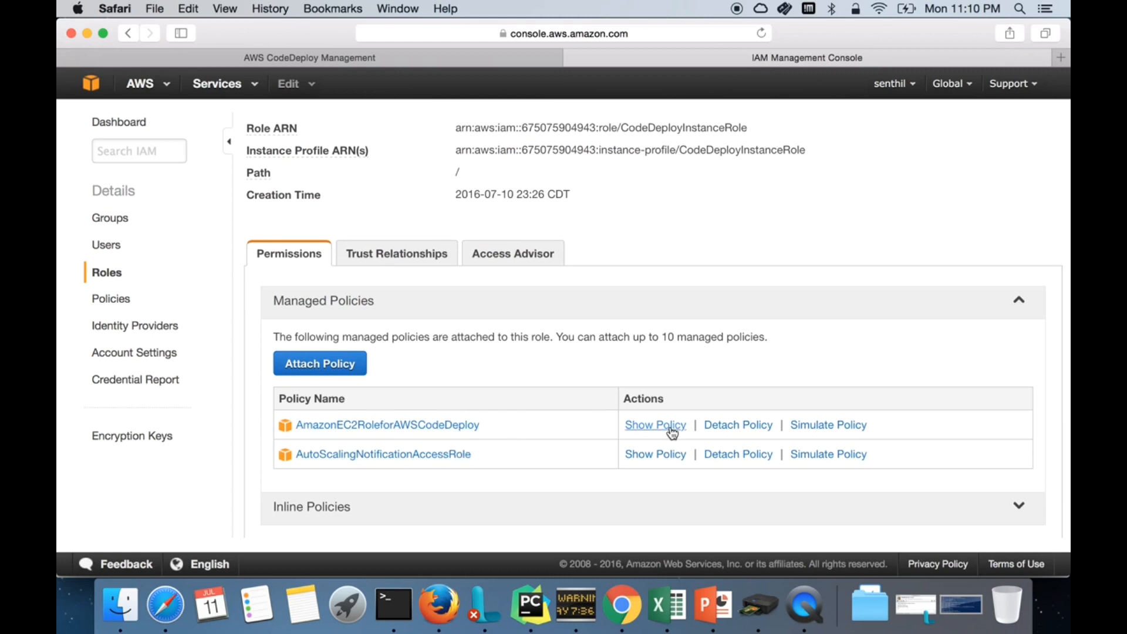
click(632, 427)
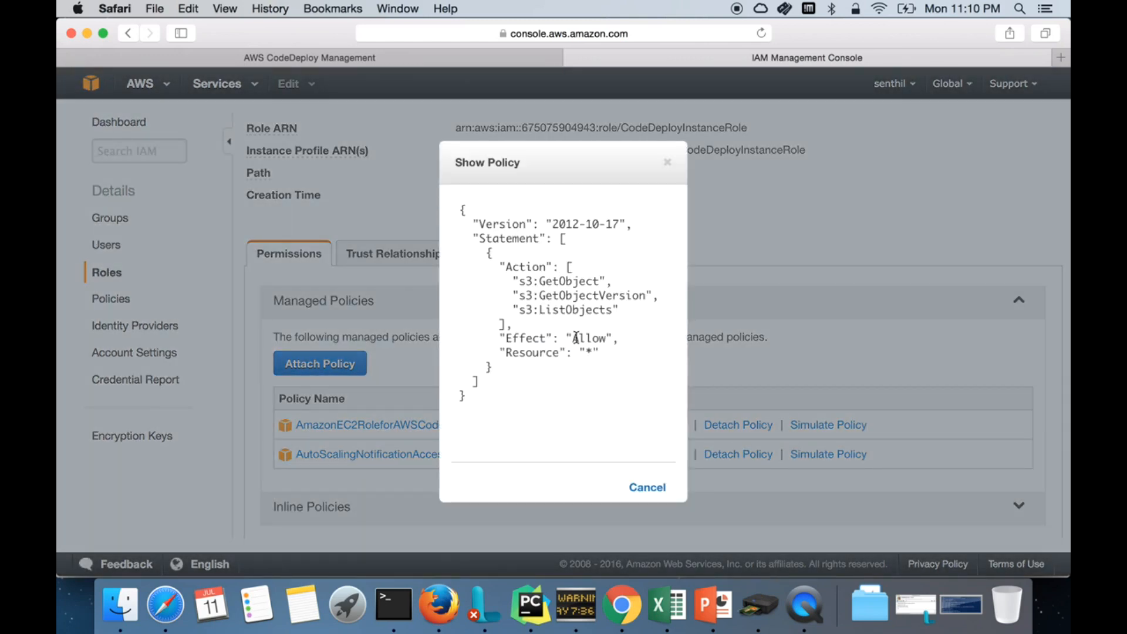
drag(519, 280, 627, 316)
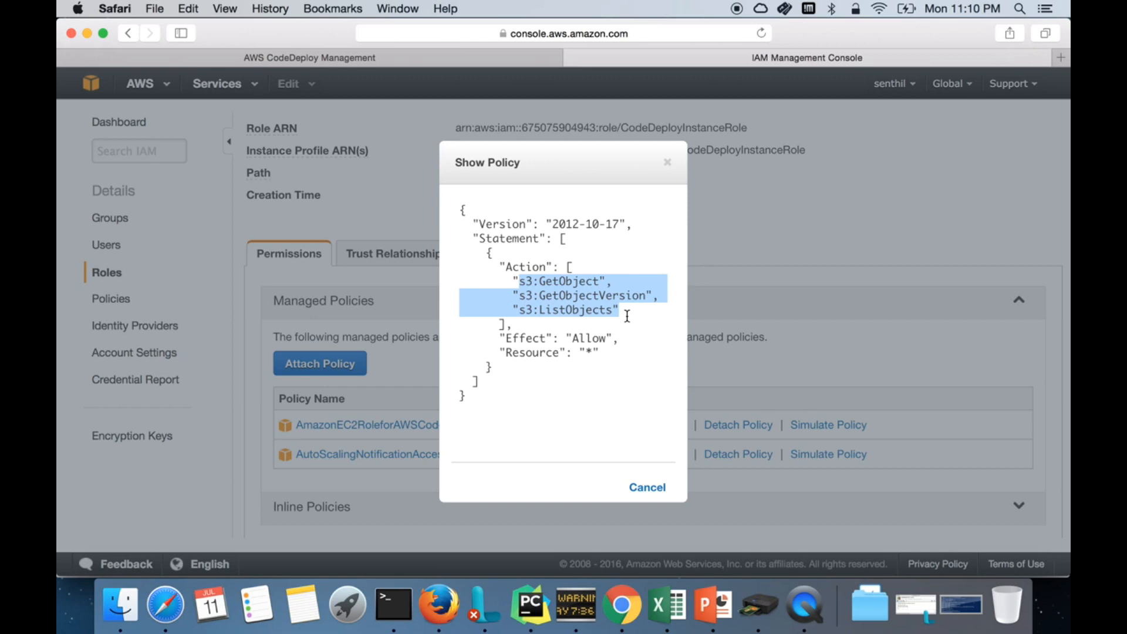
click(667, 162)
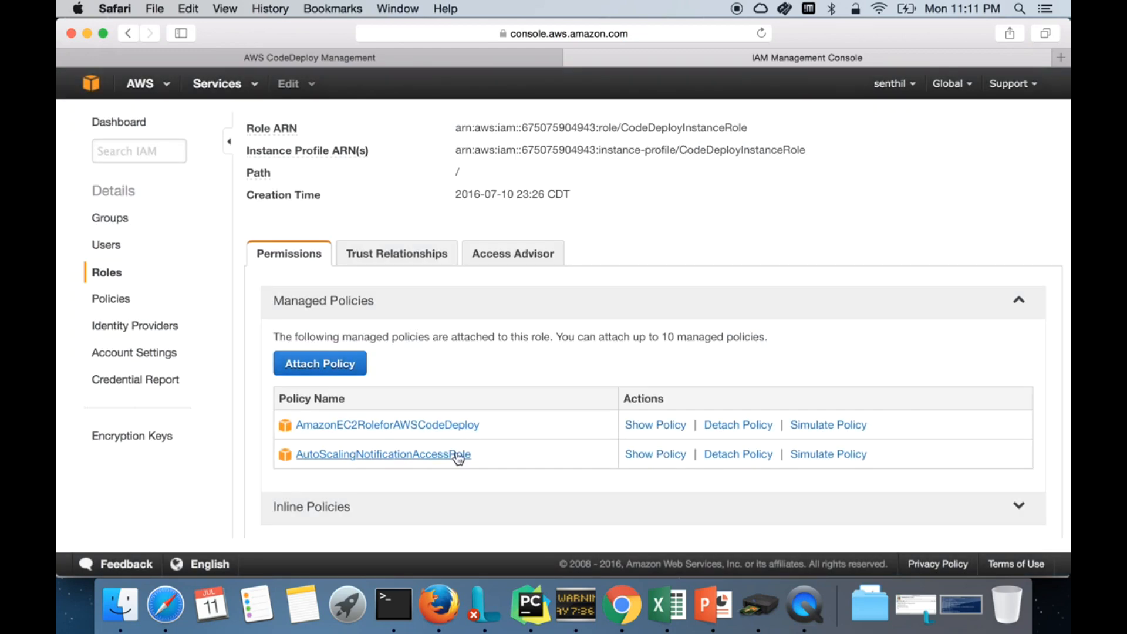
Step: Inspect the AutoScalingNotificationAccessRole policy's SQS actions, then go back to the Roles list
click(662, 457)
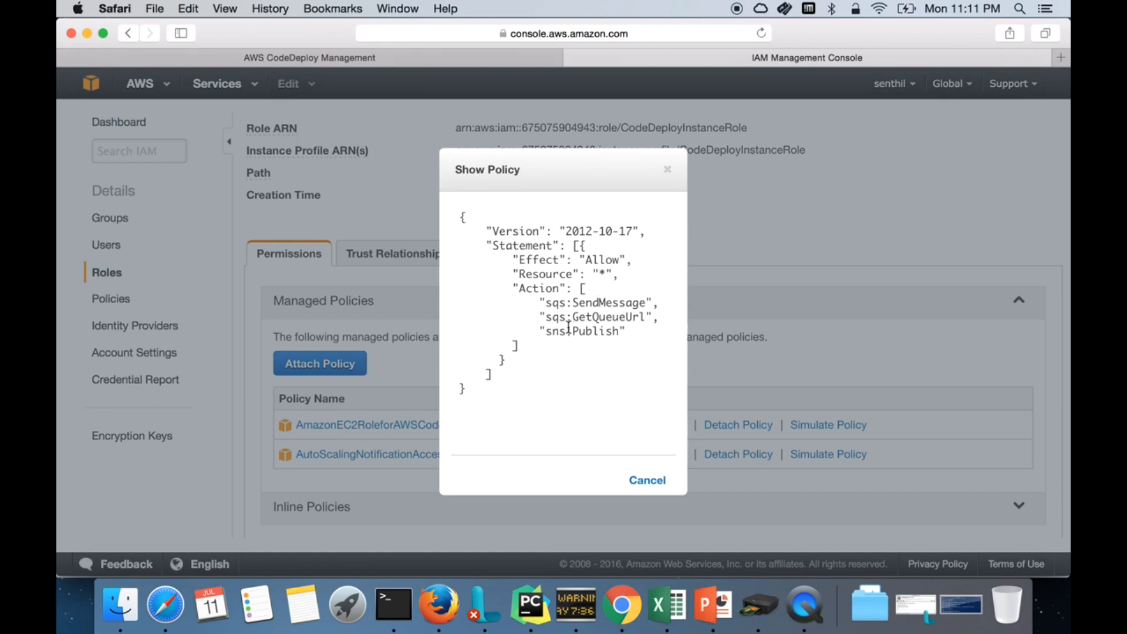
drag(575, 304, 643, 309)
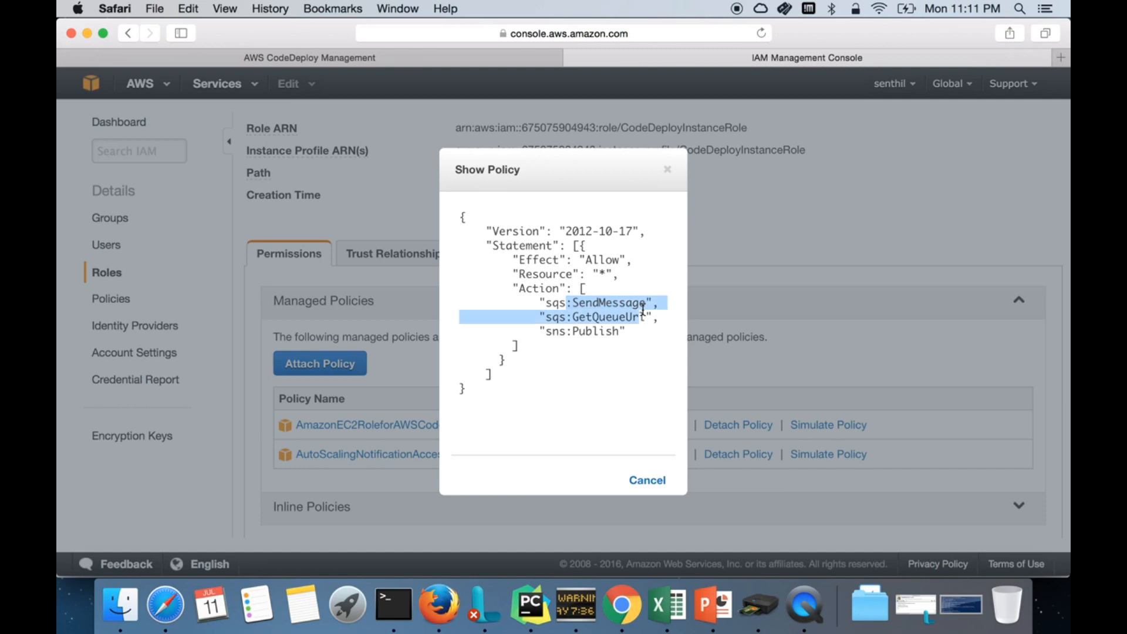
click(626, 359)
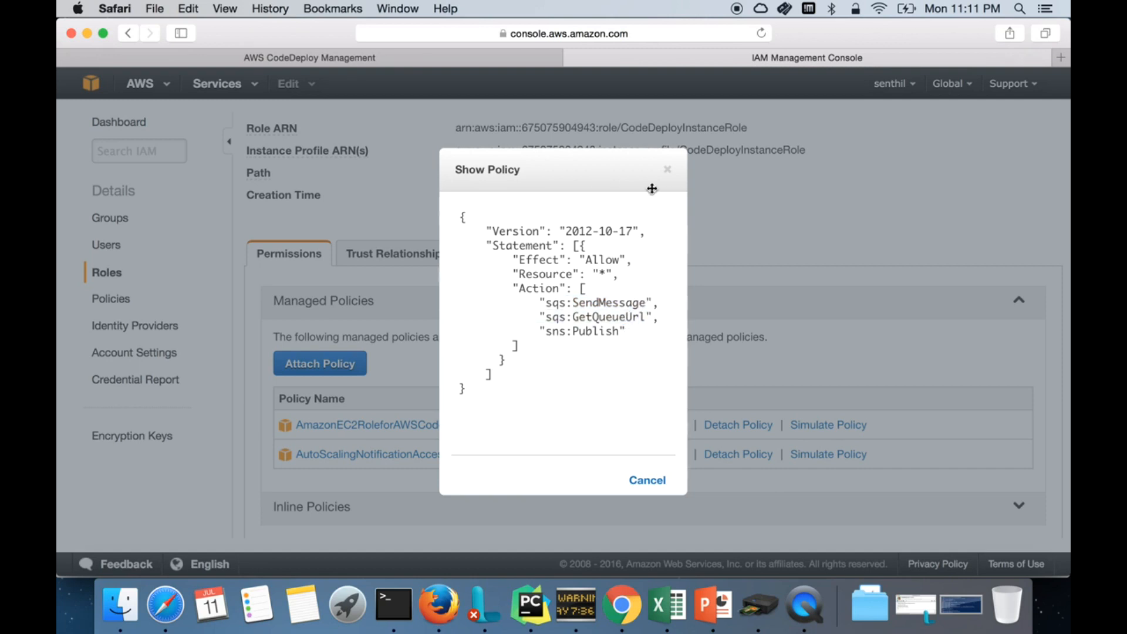
click(667, 170)
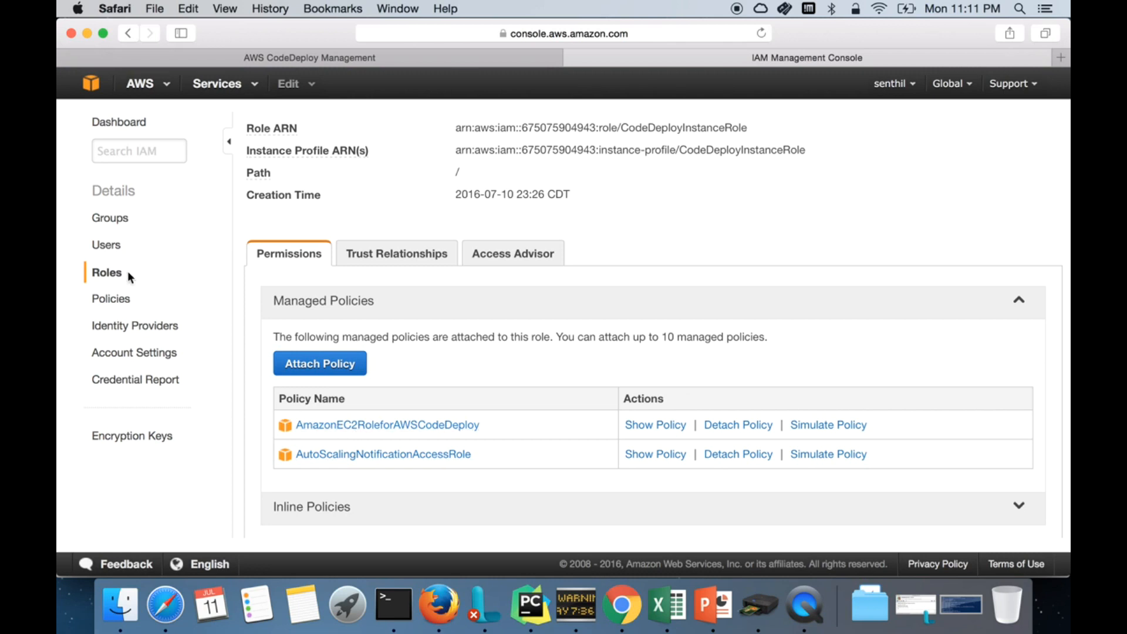
click(112, 275)
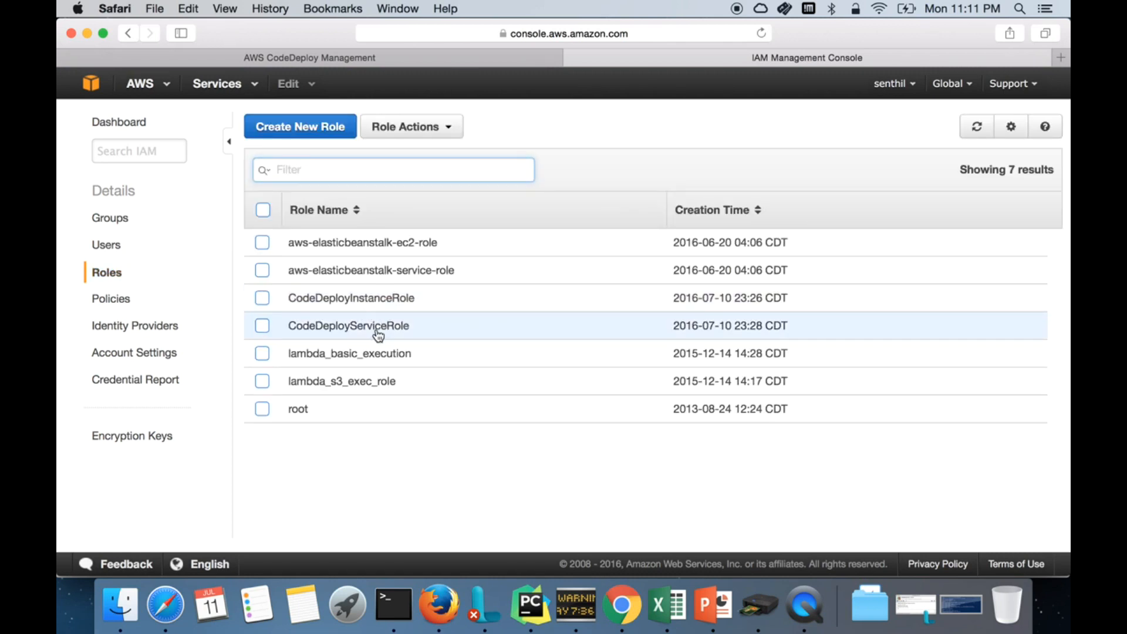
Step: Read CodeDeployServiceRole's AWSCodeDeployRole policy: autoscaling, ec2, tag and sns:Publish actions
click(377, 331)
scroll(421, 407, down, 2)
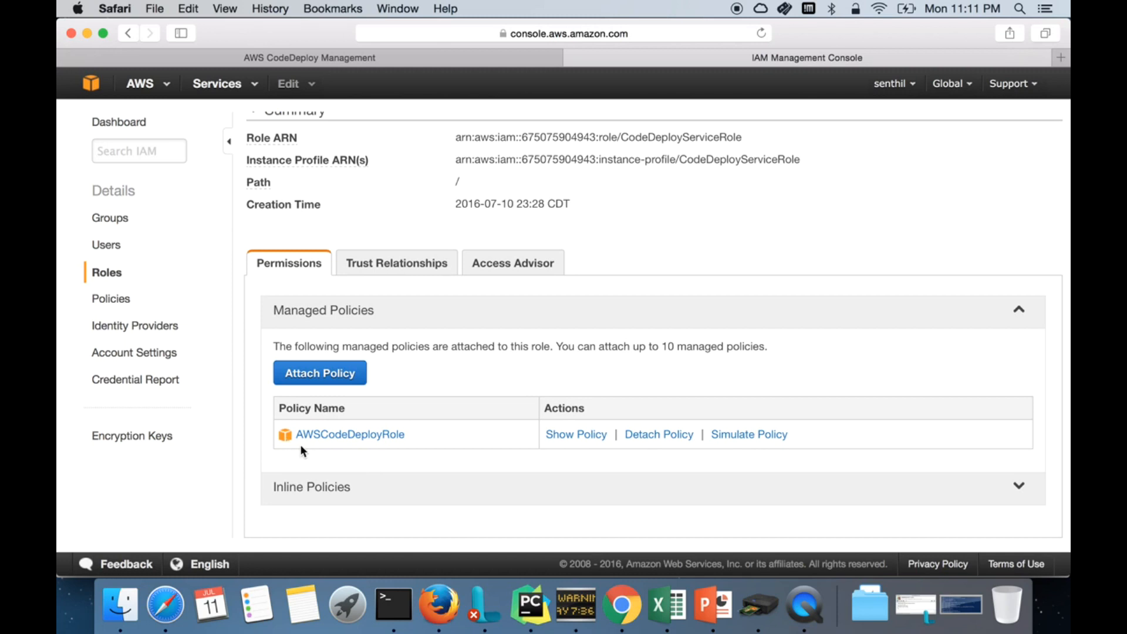
click(585, 436)
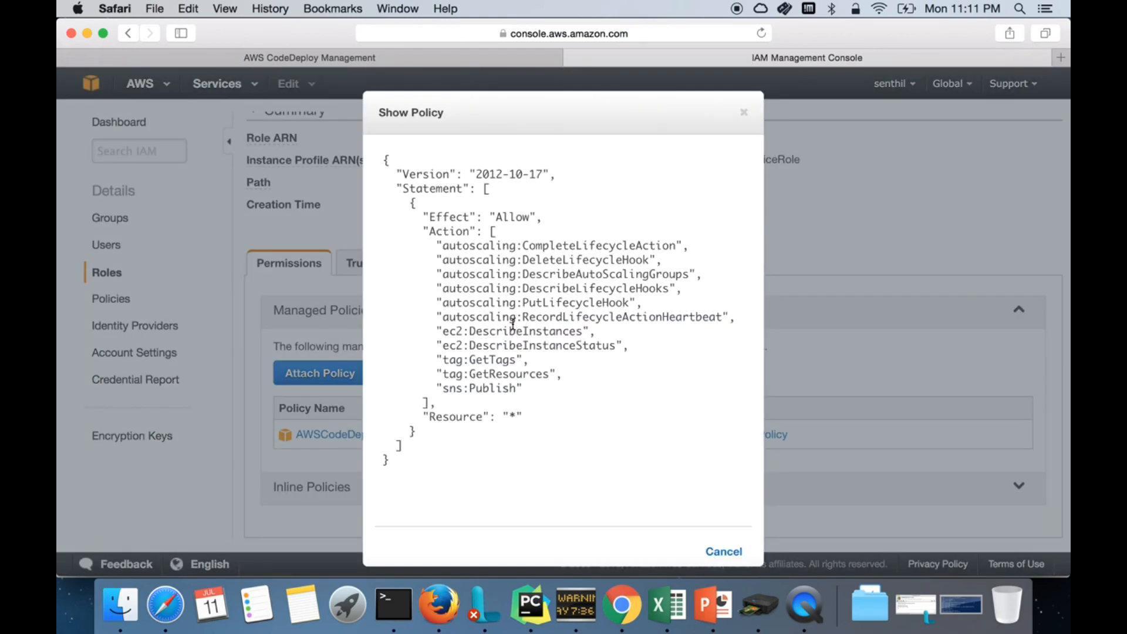
drag(442, 247, 561, 385)
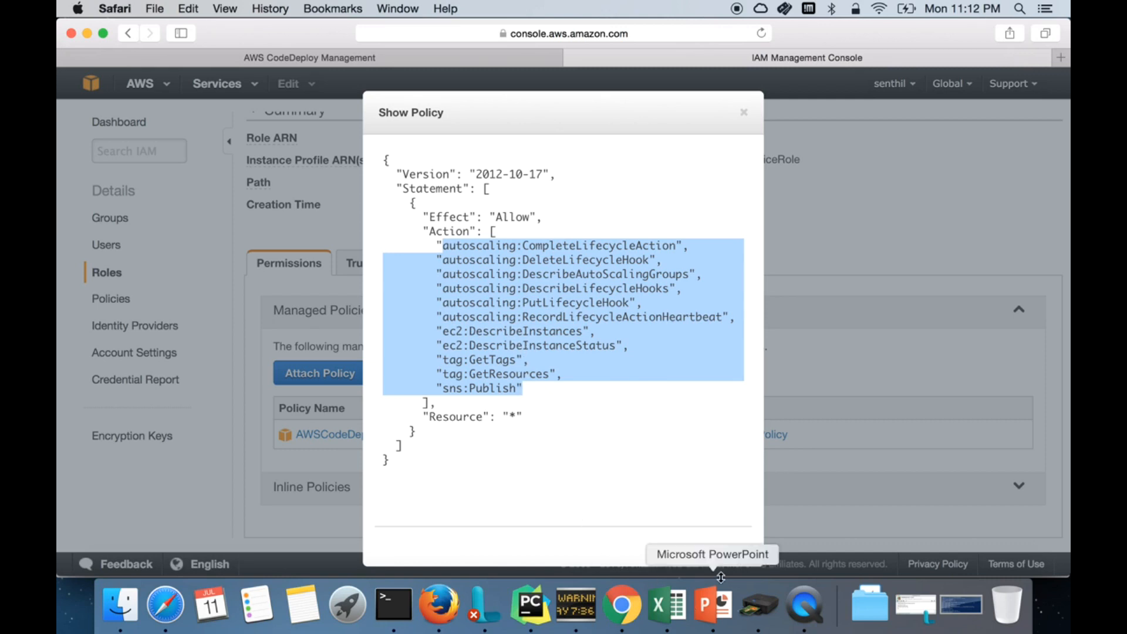
click(723, 553)
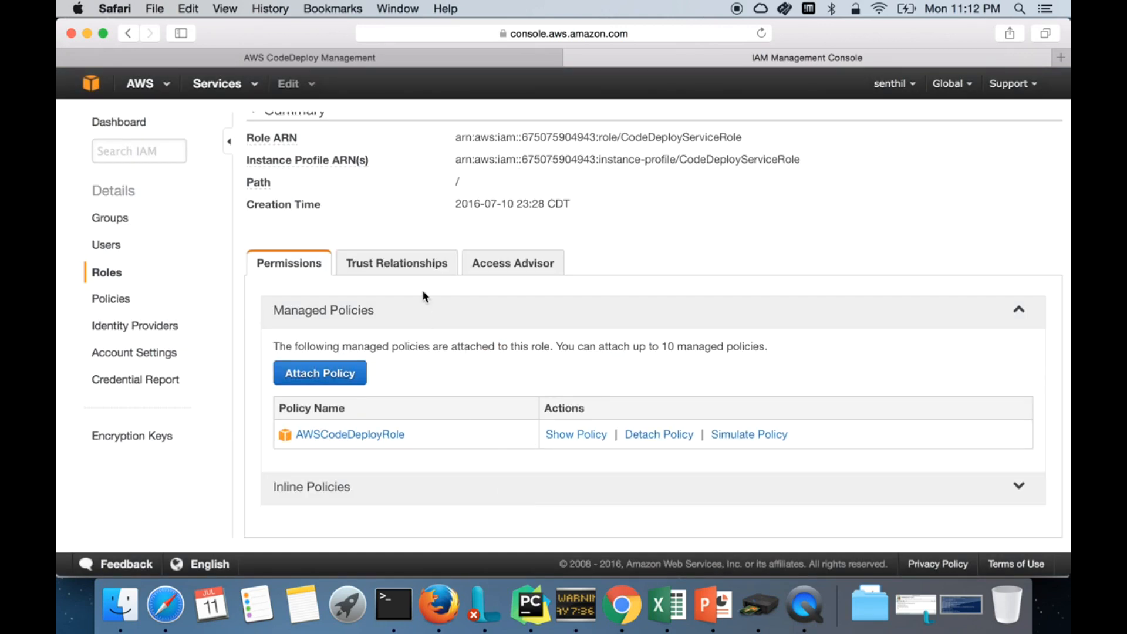
Step: Check that CodeDeployServiceRole trusts codedeploy.amazonaws.com, cancel without edits, and go back to Roles
click(434, 274)
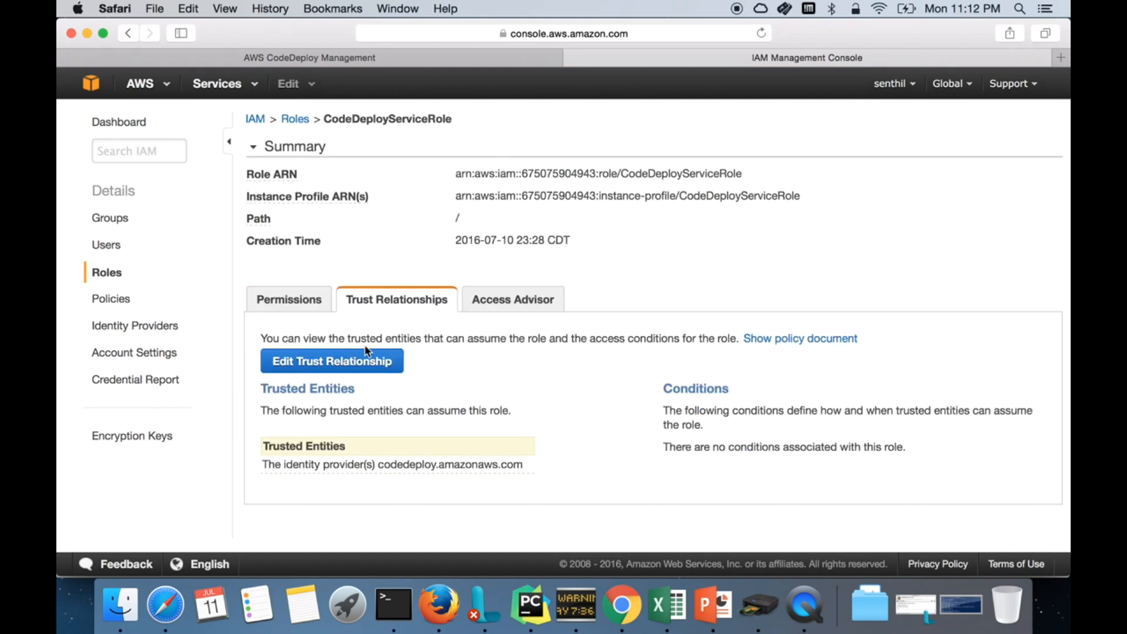
click(350, 364)
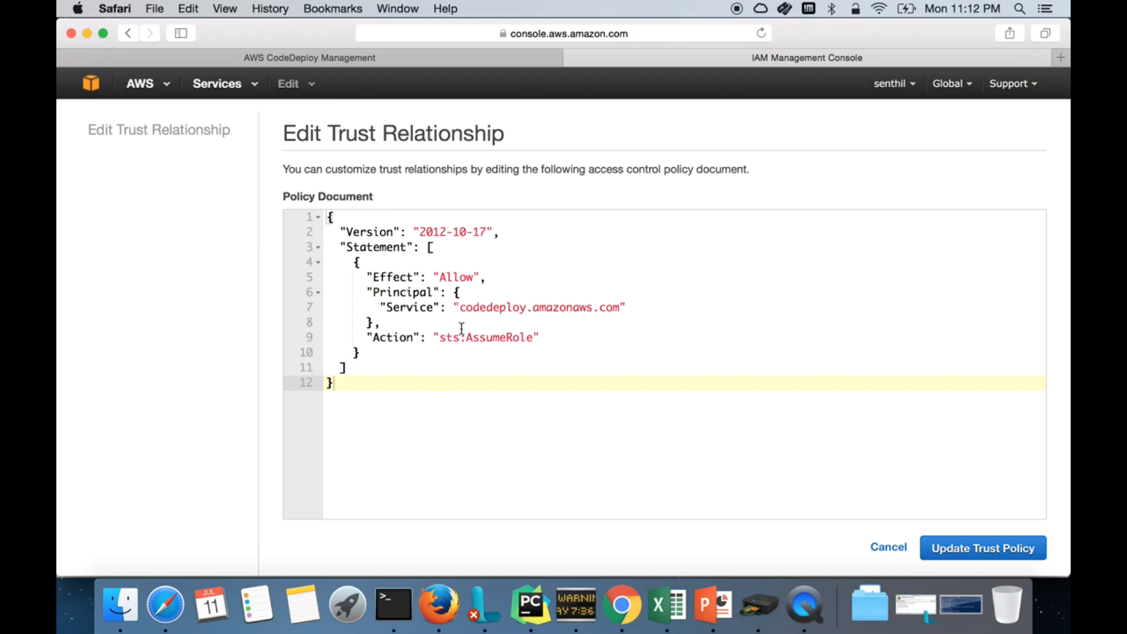
double_click(478, 308)
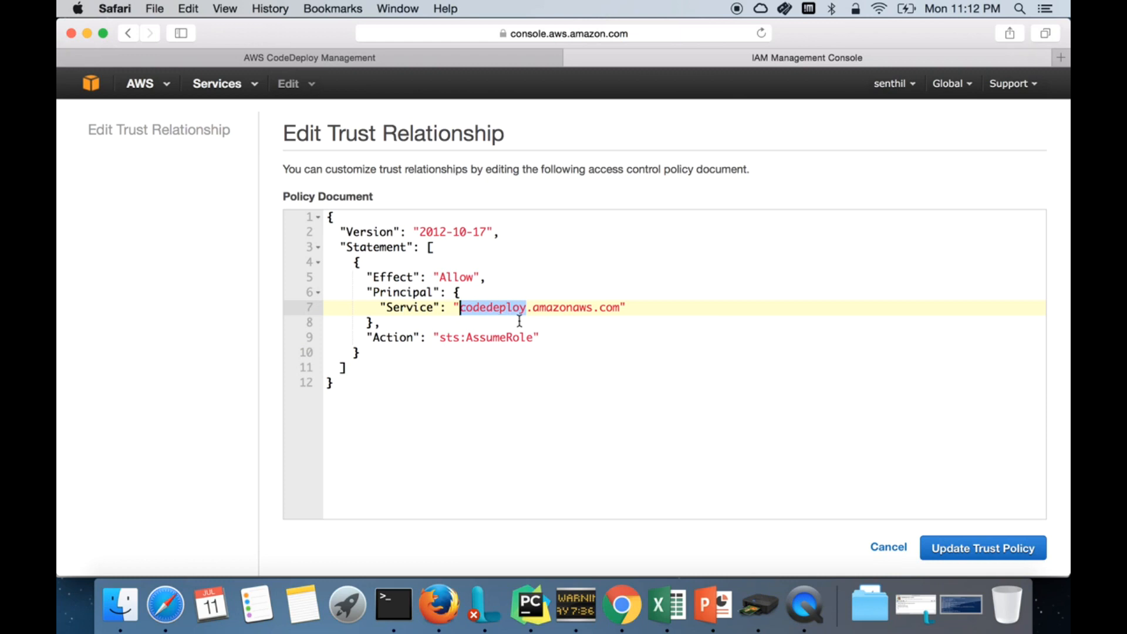
click(888, 547)
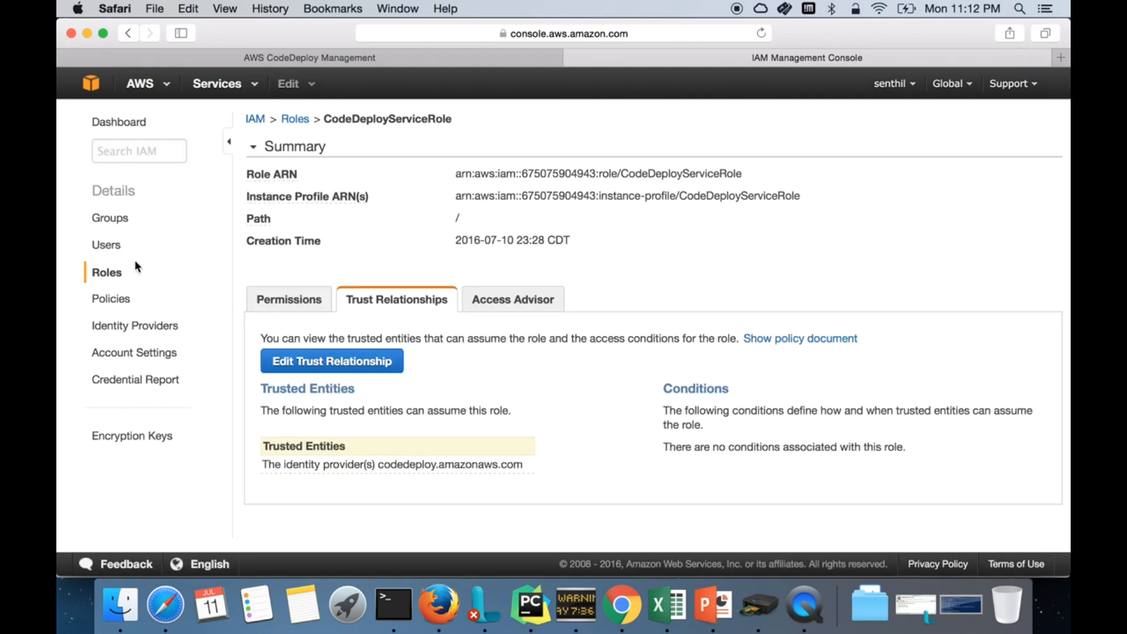
click(102, 272)
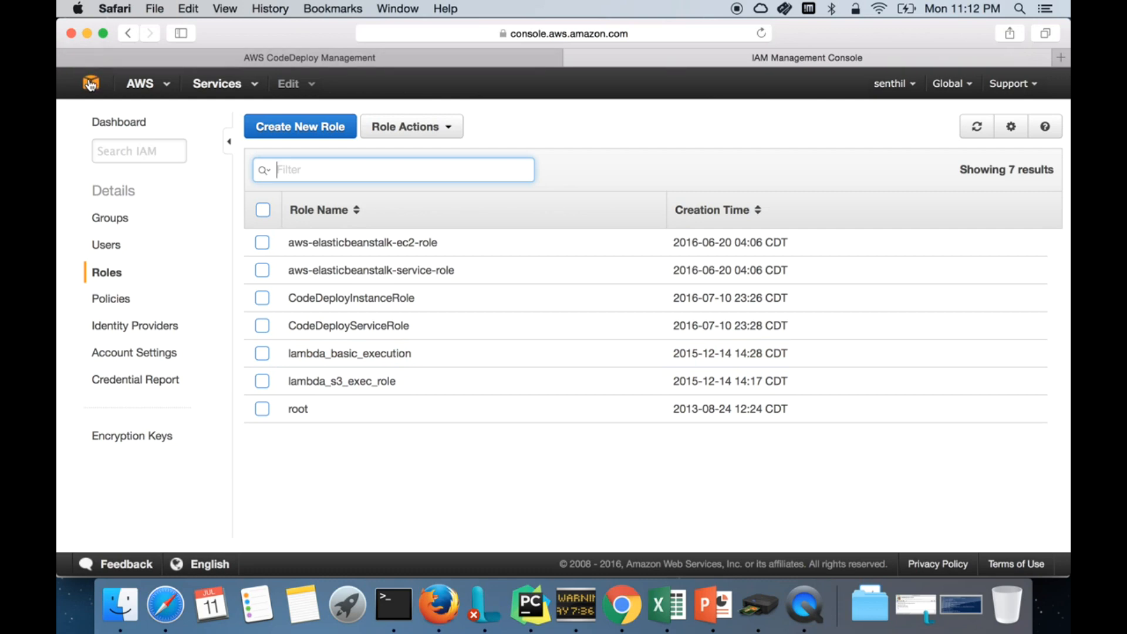
Step: From EC2, launch an Amazon Linux AMI instance on t2.micro and reach Configure Instance Details
click(91, 85)
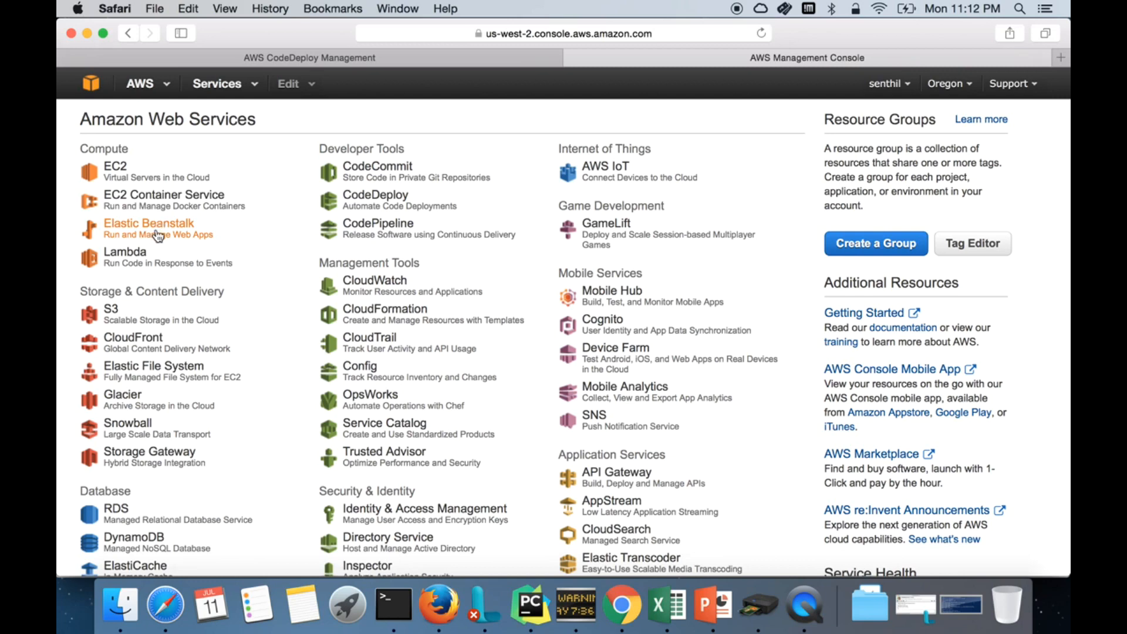
click(146, 181)
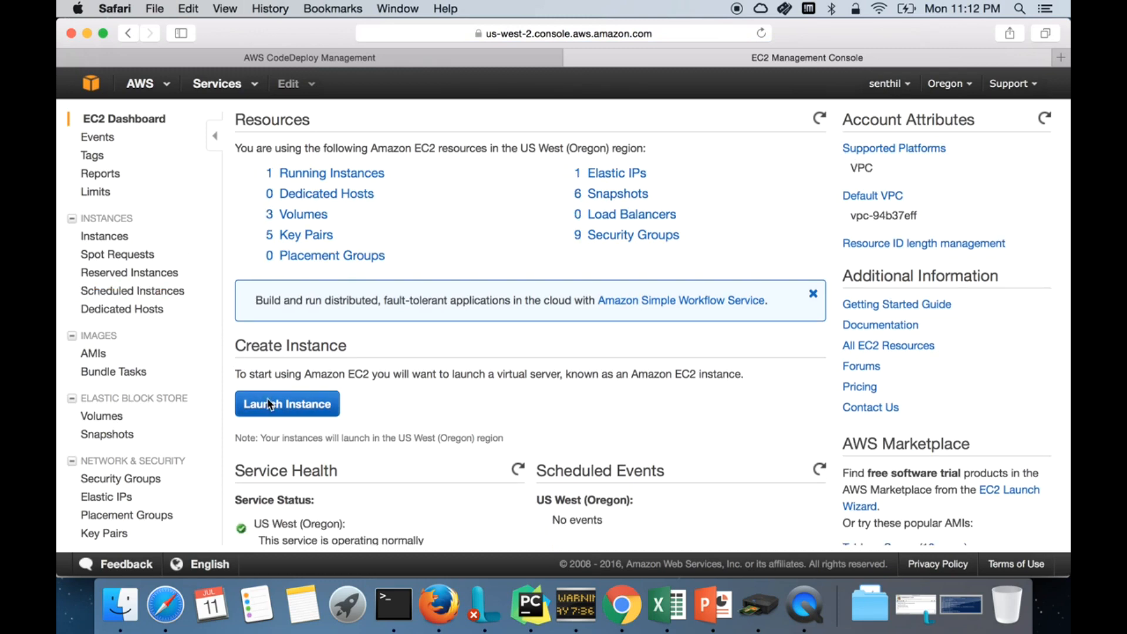
click(269, 404)
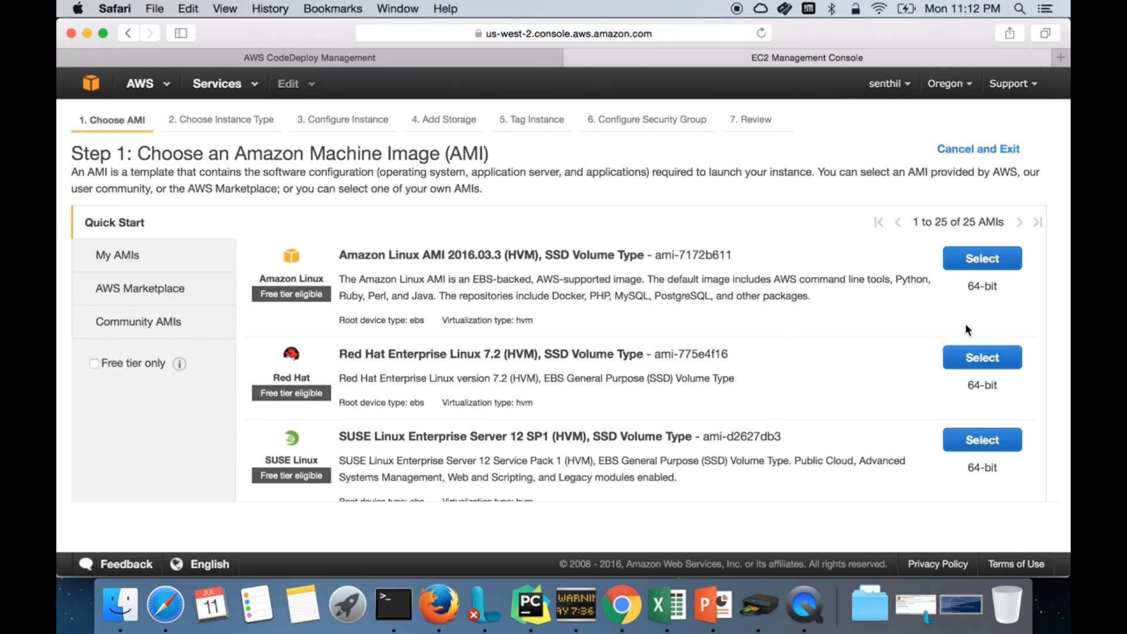
click(995, 258)
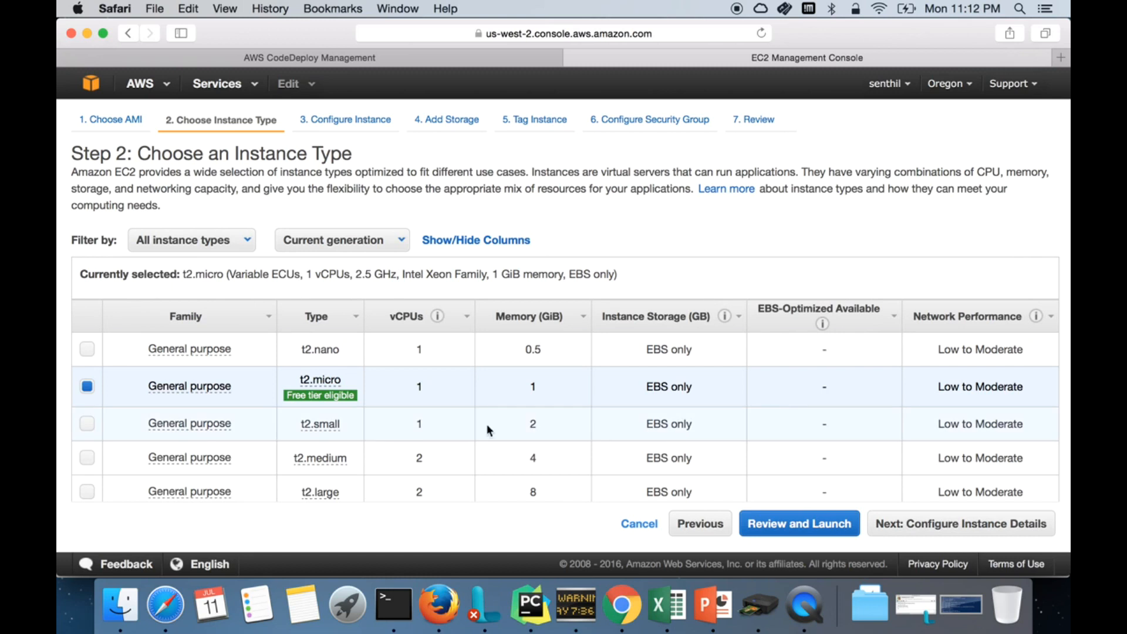
click(930, 531)
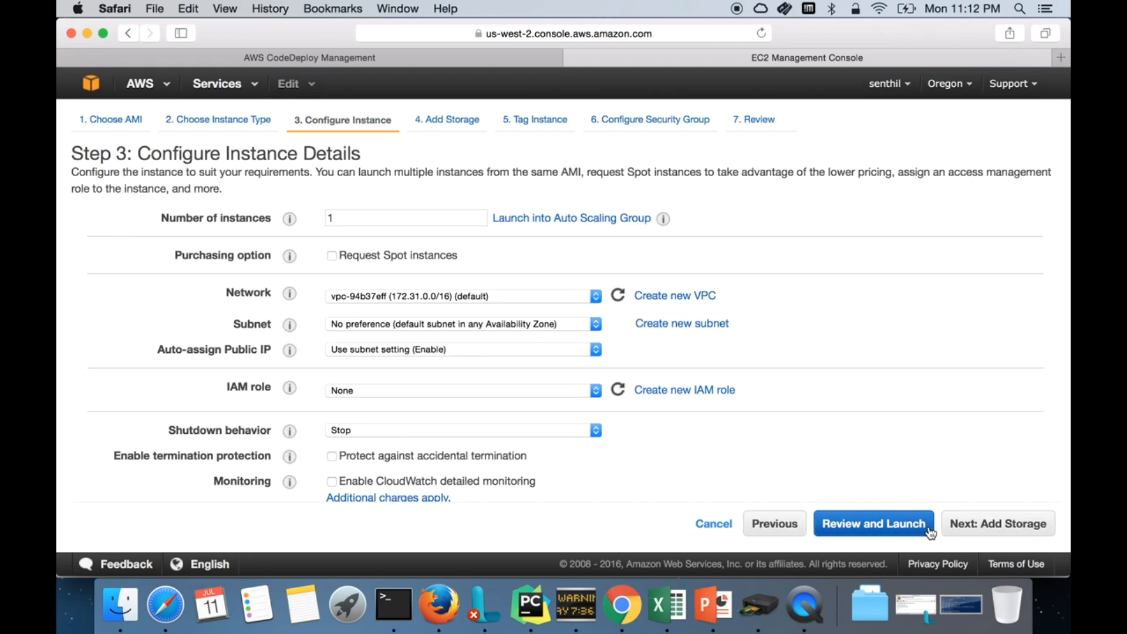
Step: Set the instance's IAM role to CodeDeployInstanceRole and expand Advanced Details
click(498, 400)
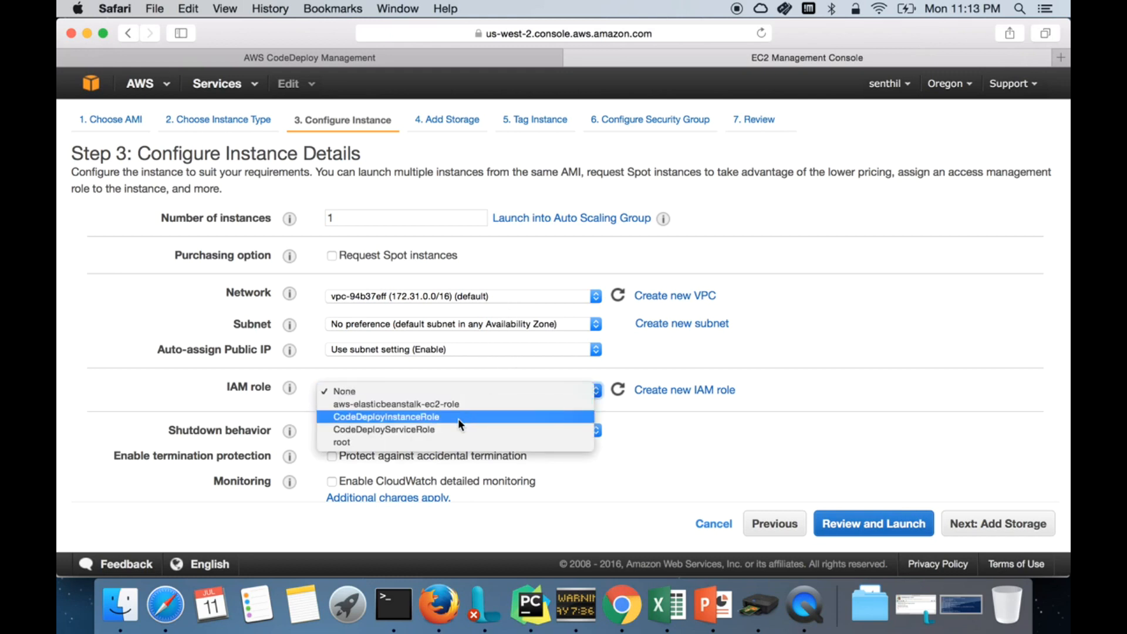
click(414, 420)
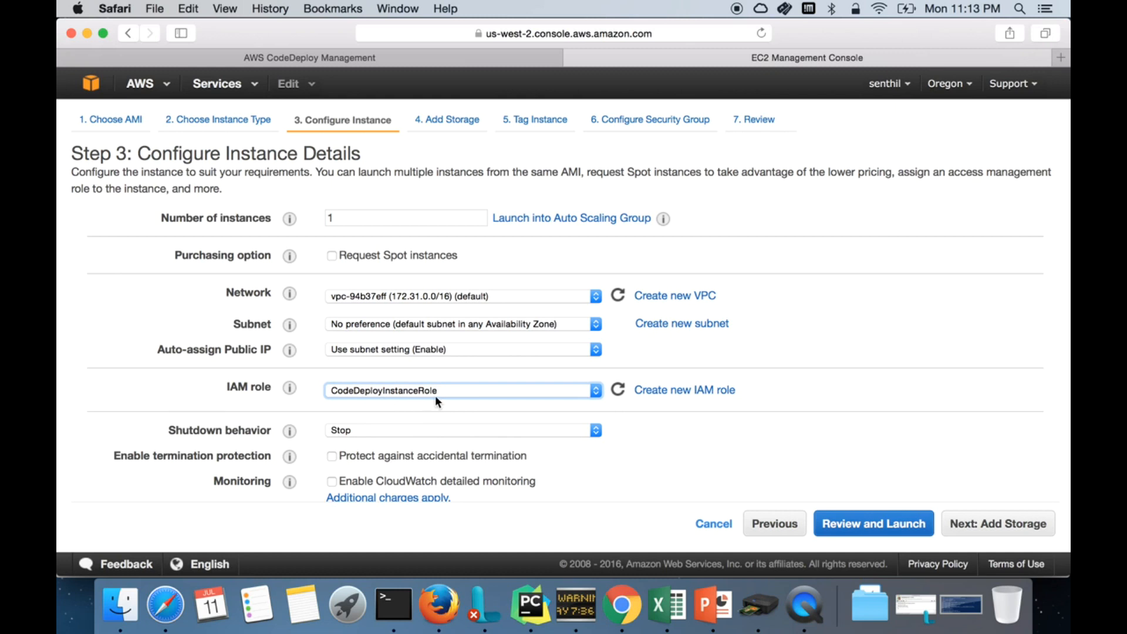
scroll(765, 477, down, 3)
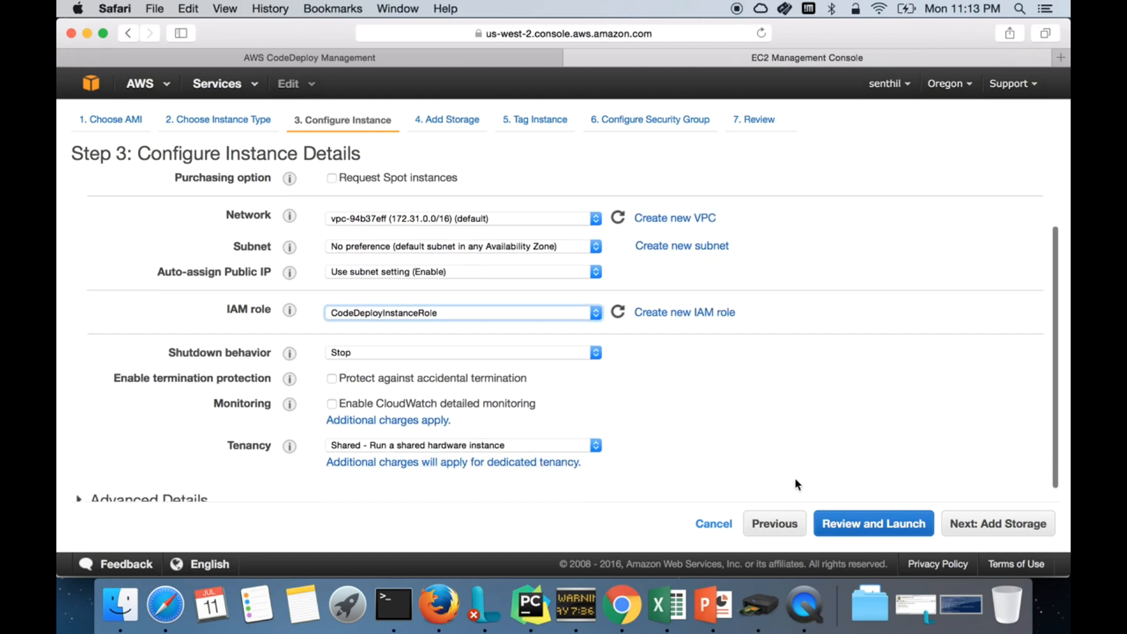
scroll(827, 448, down, 1)
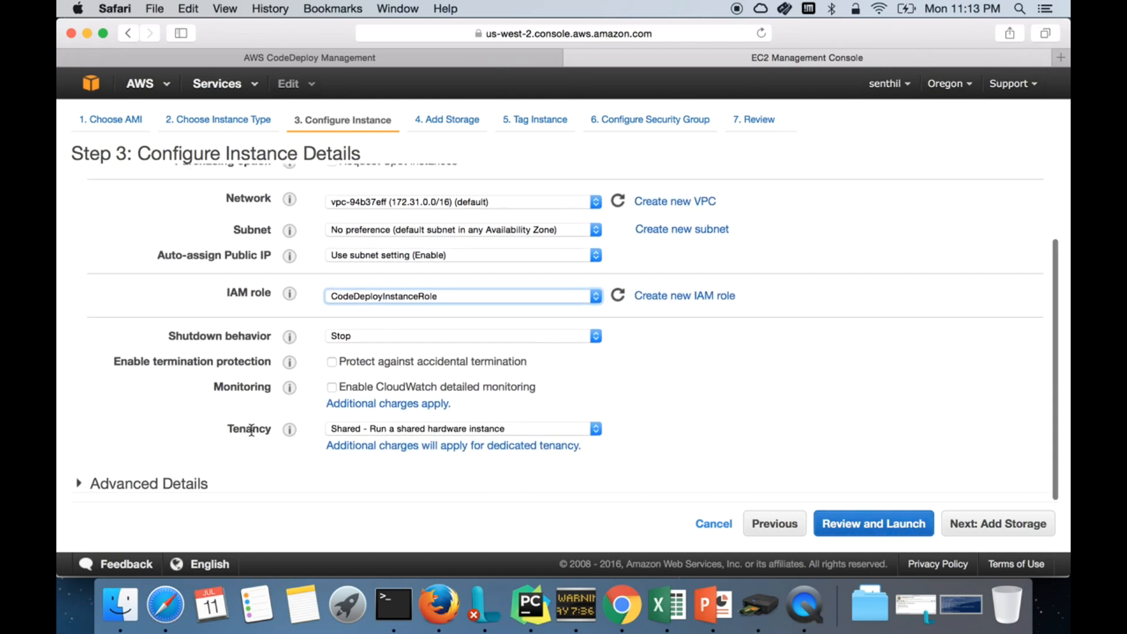
click(80, 486)
Step: Copy the CodeDeploy agent install script from the slide deck into the User data field
scroll(297, 486, down, 4)
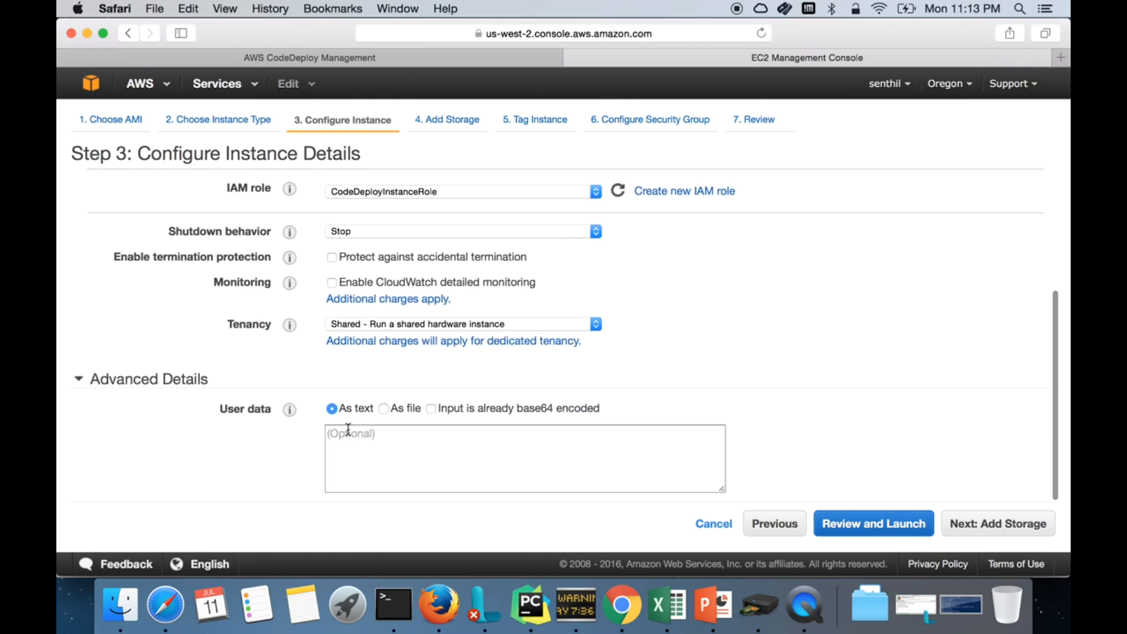
click(400, 463)
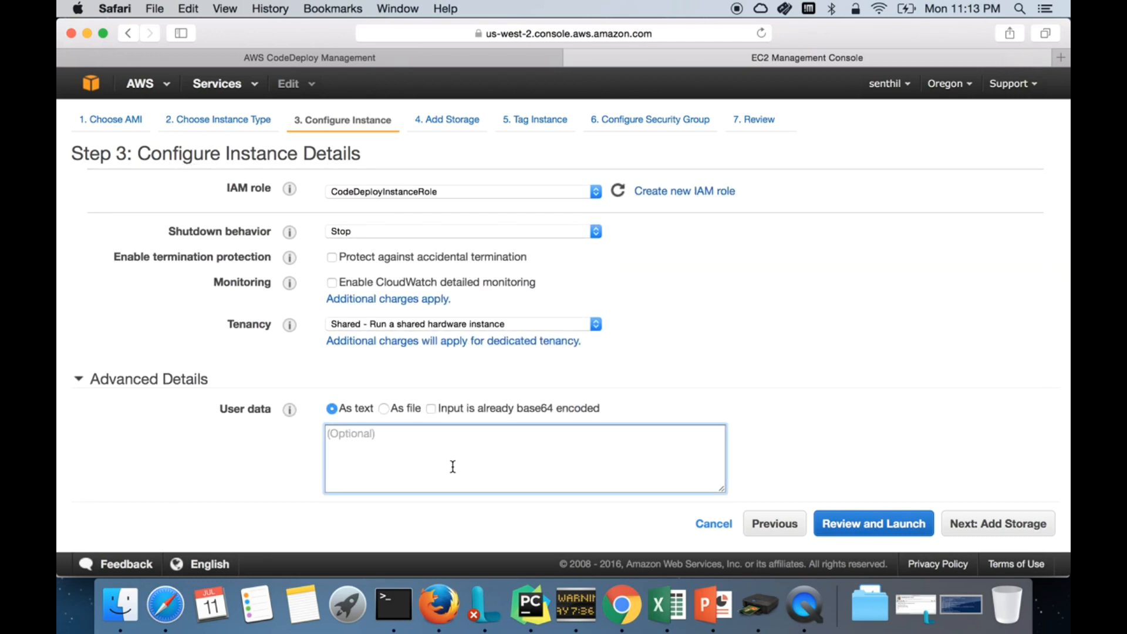
click(725, 619)
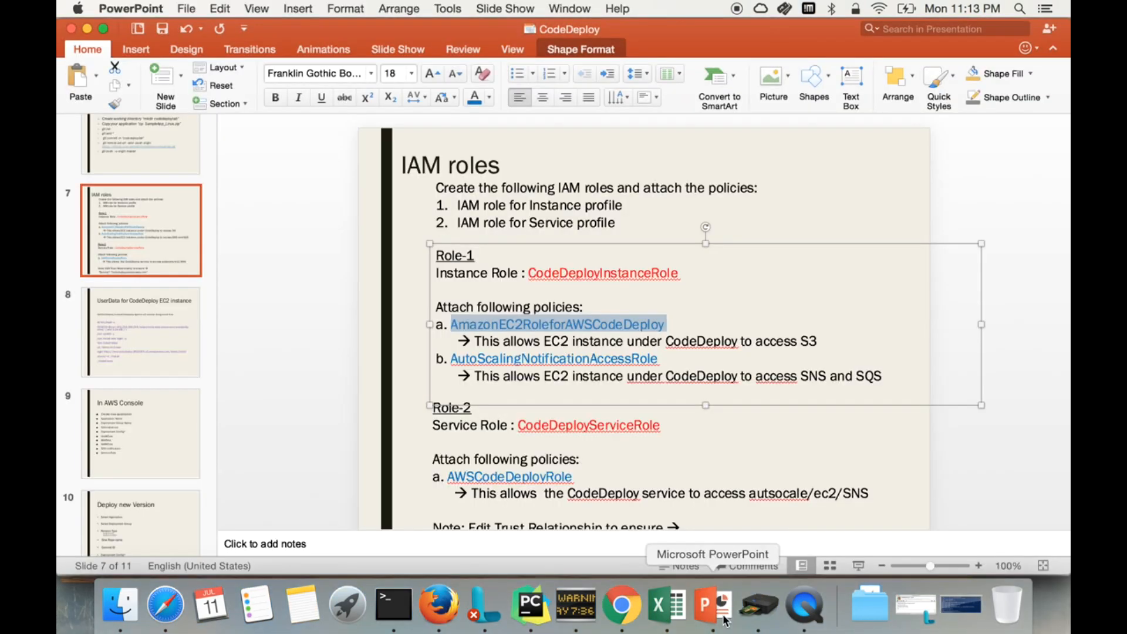
click(157, 337)
drag(431, 288, 520, 485)
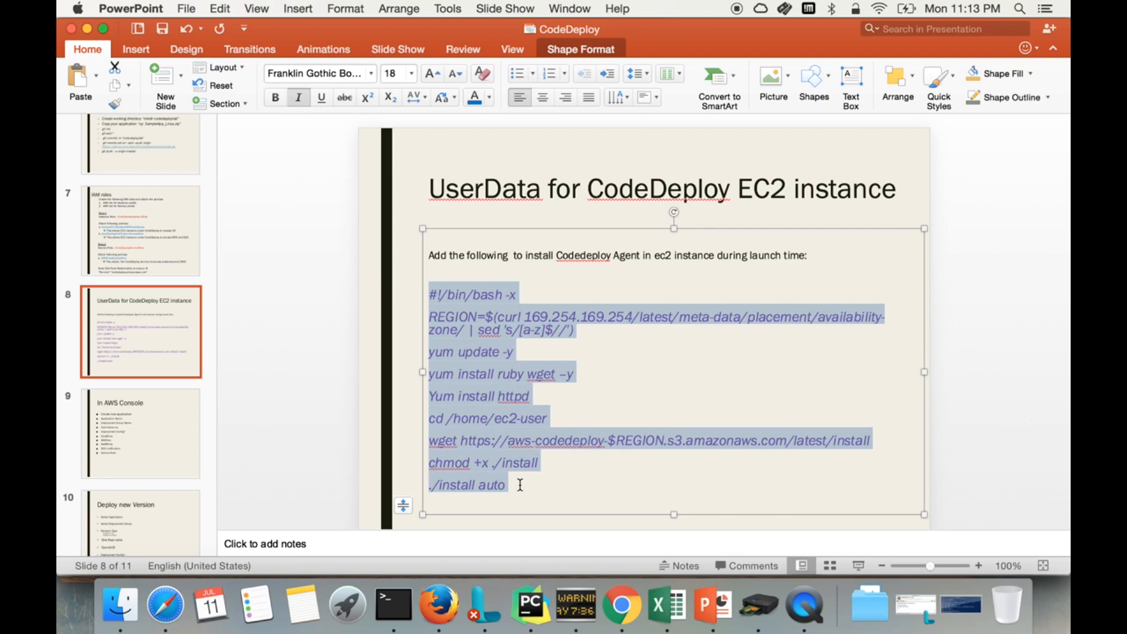
key(super+c)
key(super+Tab)
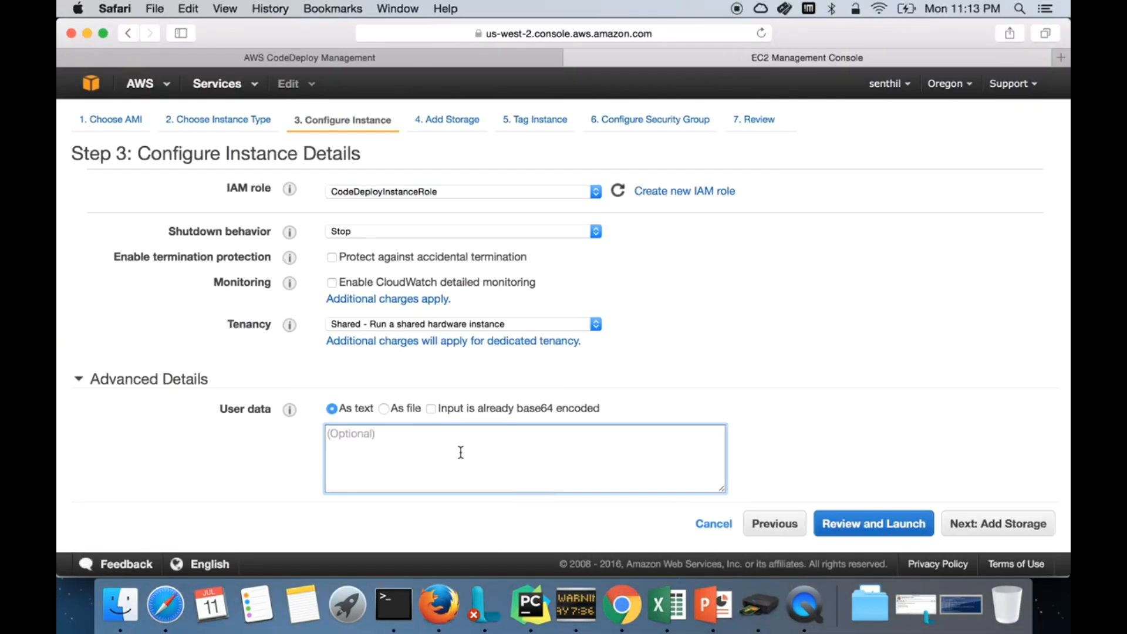
key(super+v)
drag(476, 472, 370, 393)
click(479, 469)
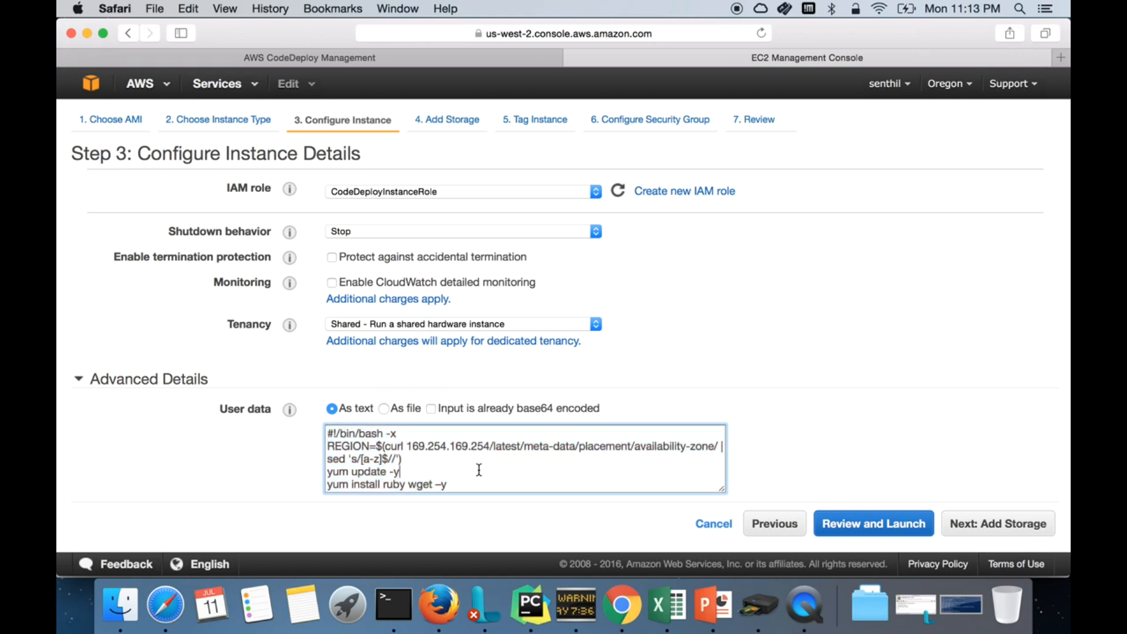
Step: Review and launch the instance, bringing up the existing key-pair choices
scroll(458, 475, down, 3)
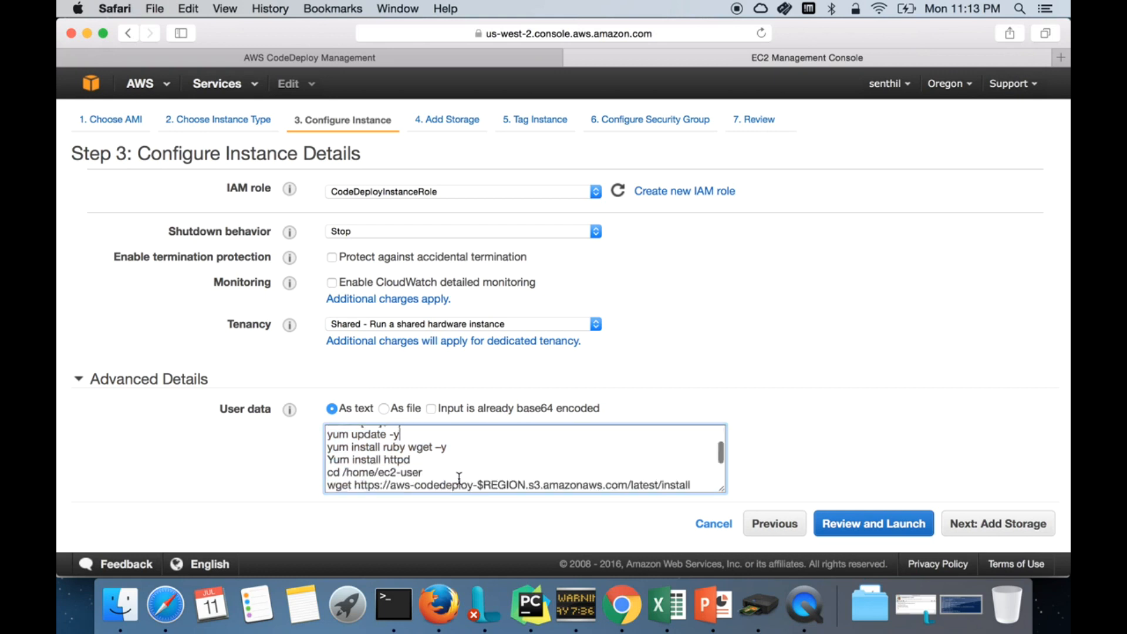
scroll(459, 478, down, 1)
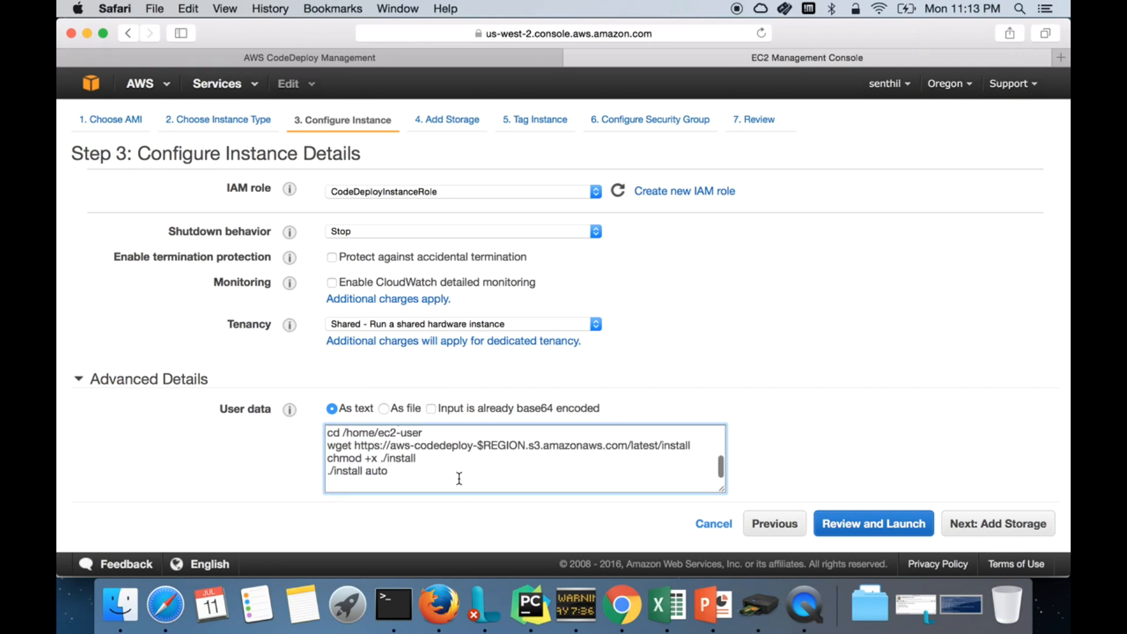
scroll(459, 478, up, 5)
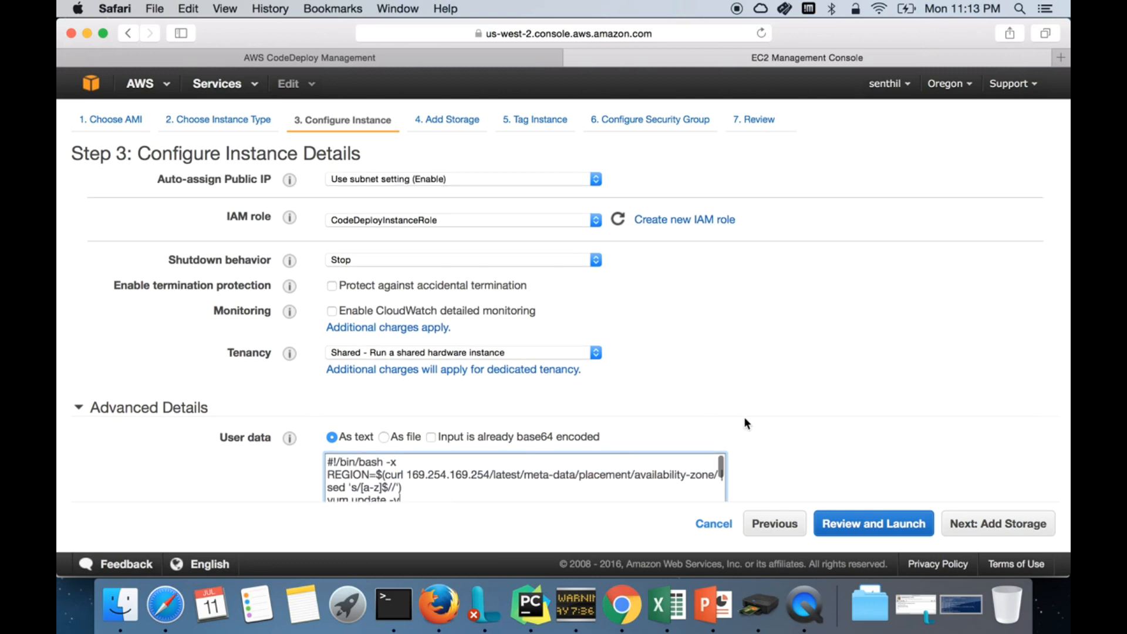
scroll(771, 453, down, 2)
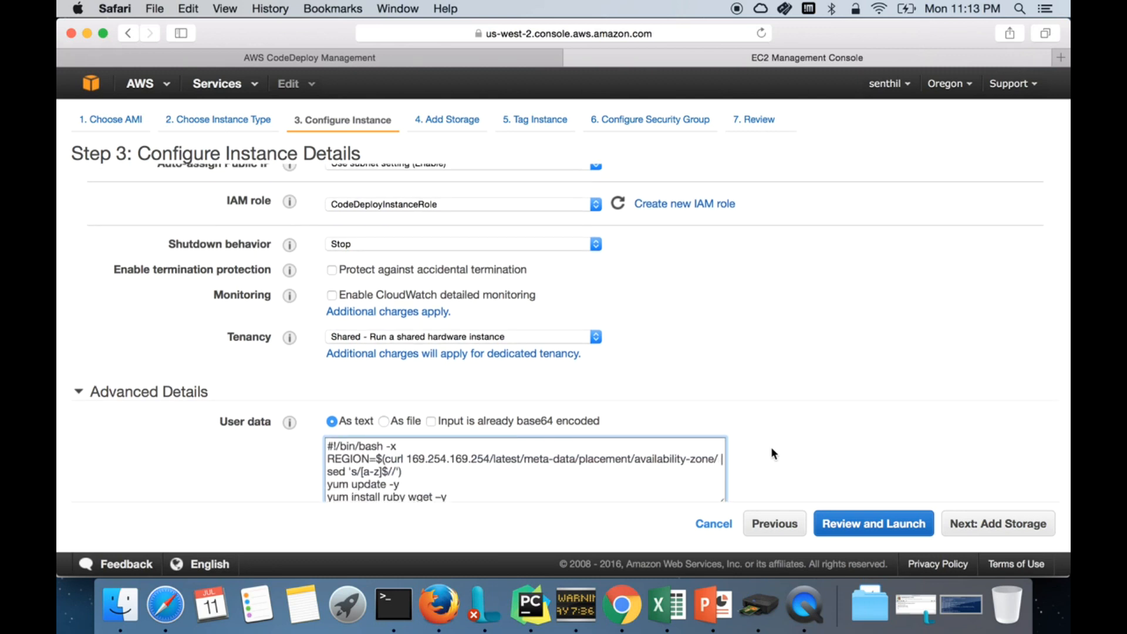
click(885, 531)
click(1012, 530)
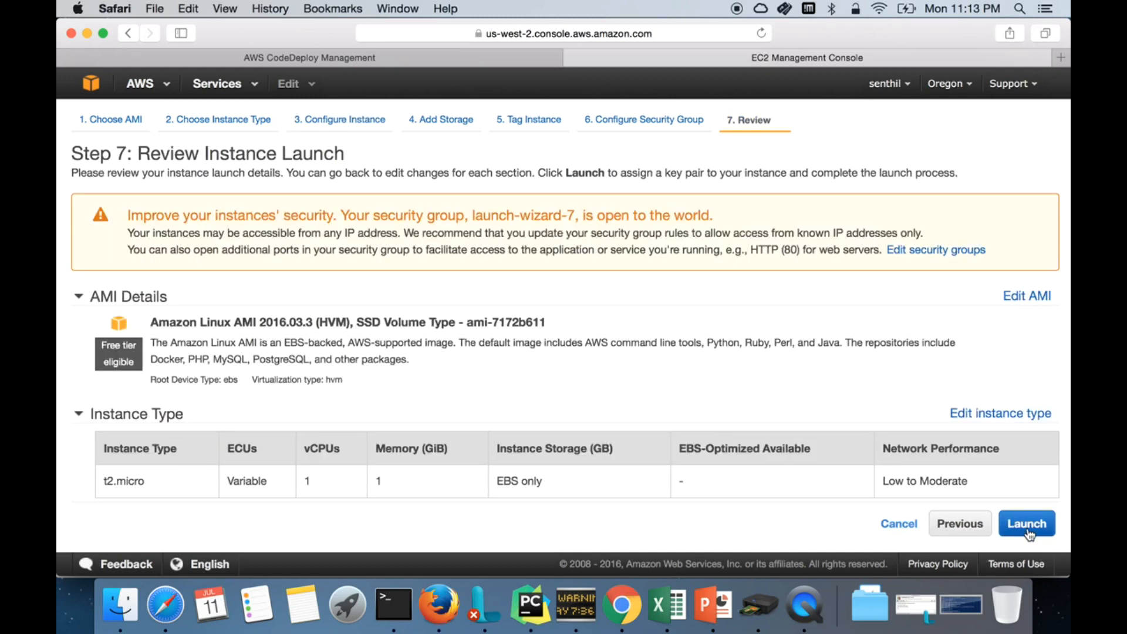
click(625, 384)
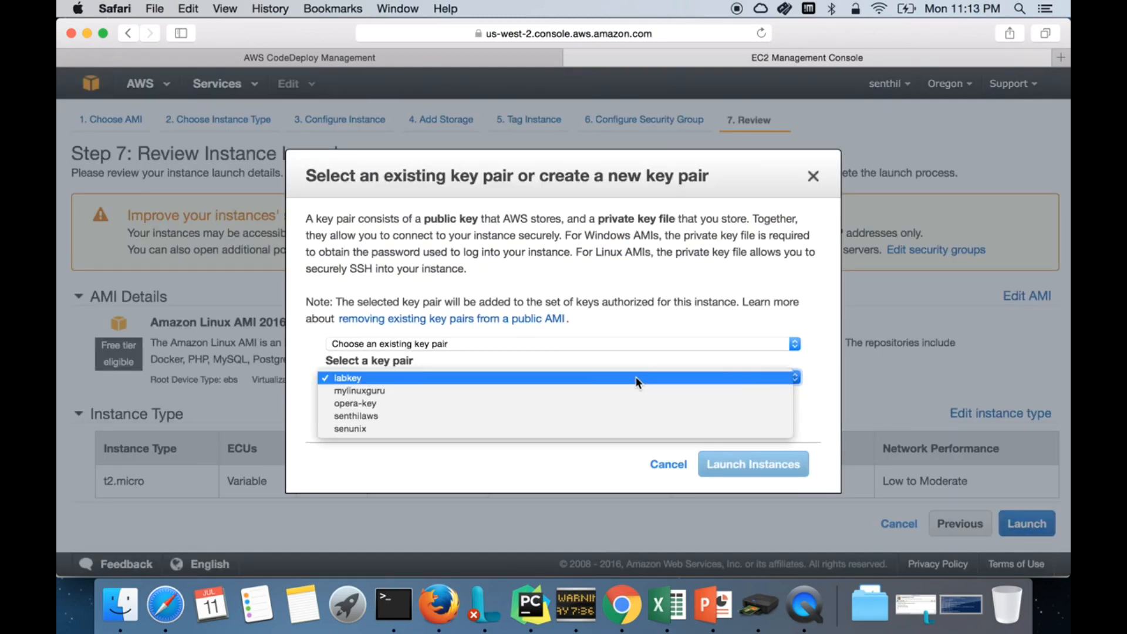
Step: Launch the instance with an existing key pair, acknowledging the private key file, then view instances
click(608, 392)
click(440, 402)
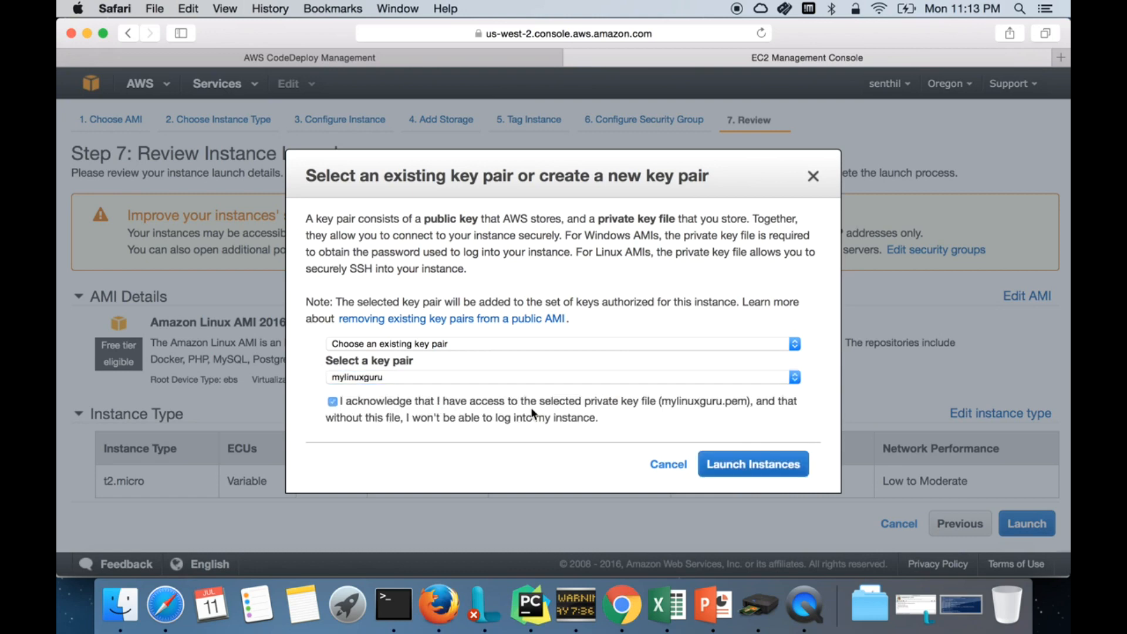
click(733, 461)
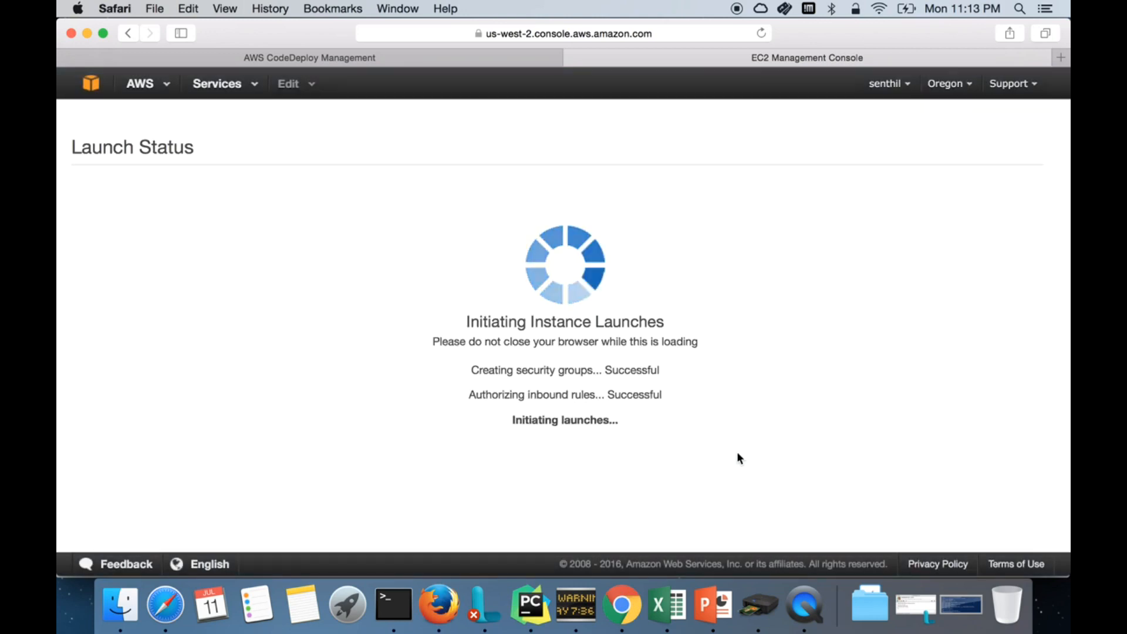
scroll(738, 459, down, 4)
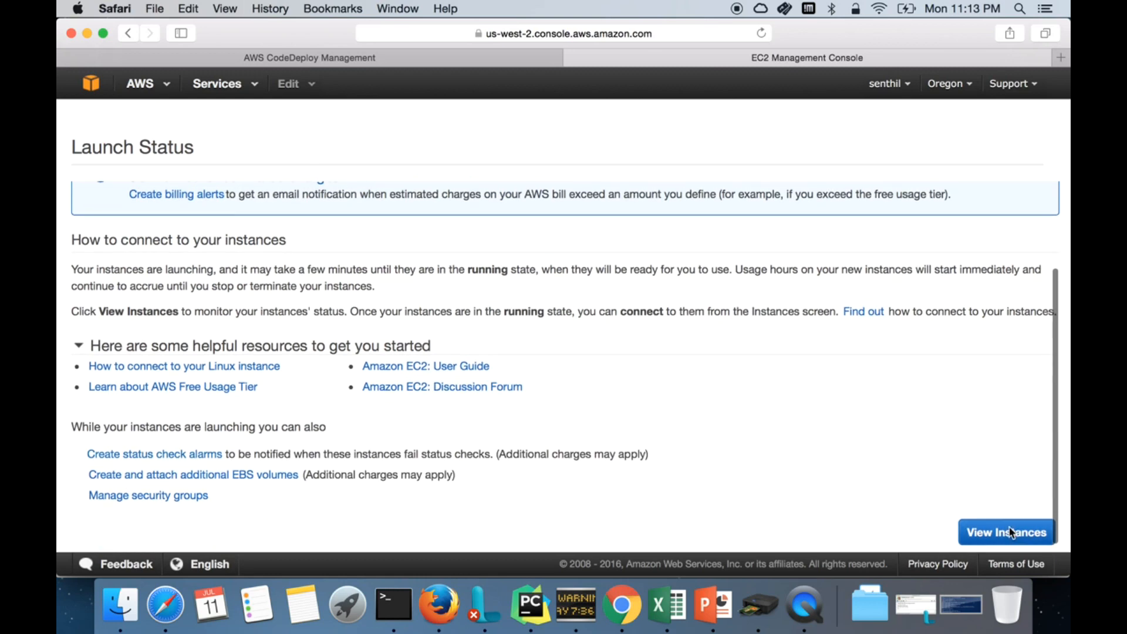
click(1009, 531)
Step: Name the new pending instance CodeDeploy-Lab
click(414, 246)
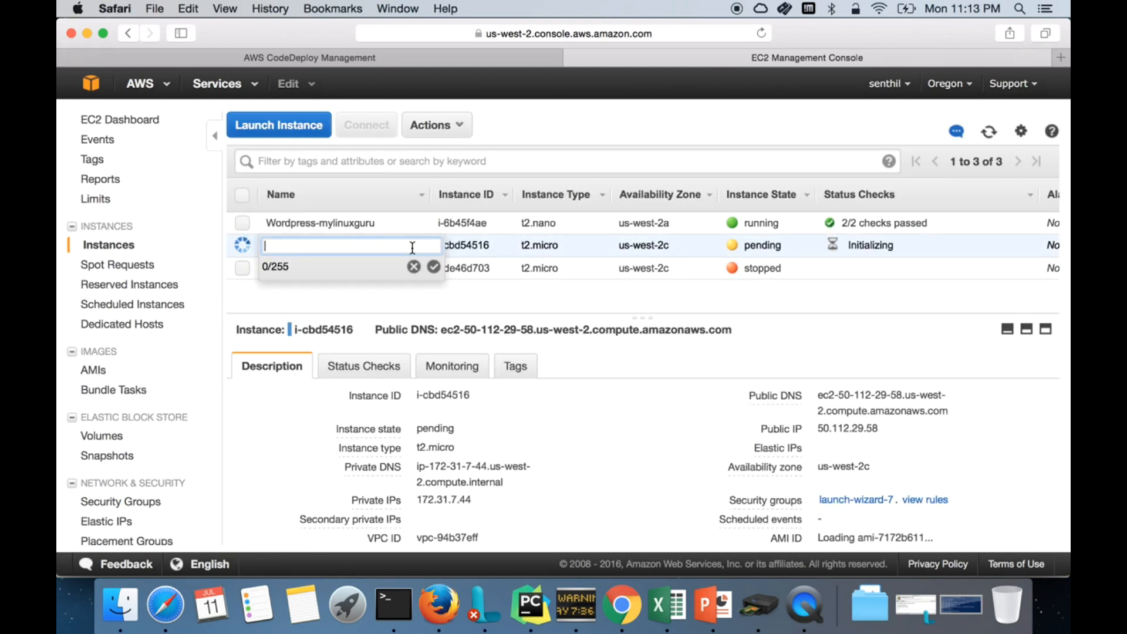
text(CodeDeploy)
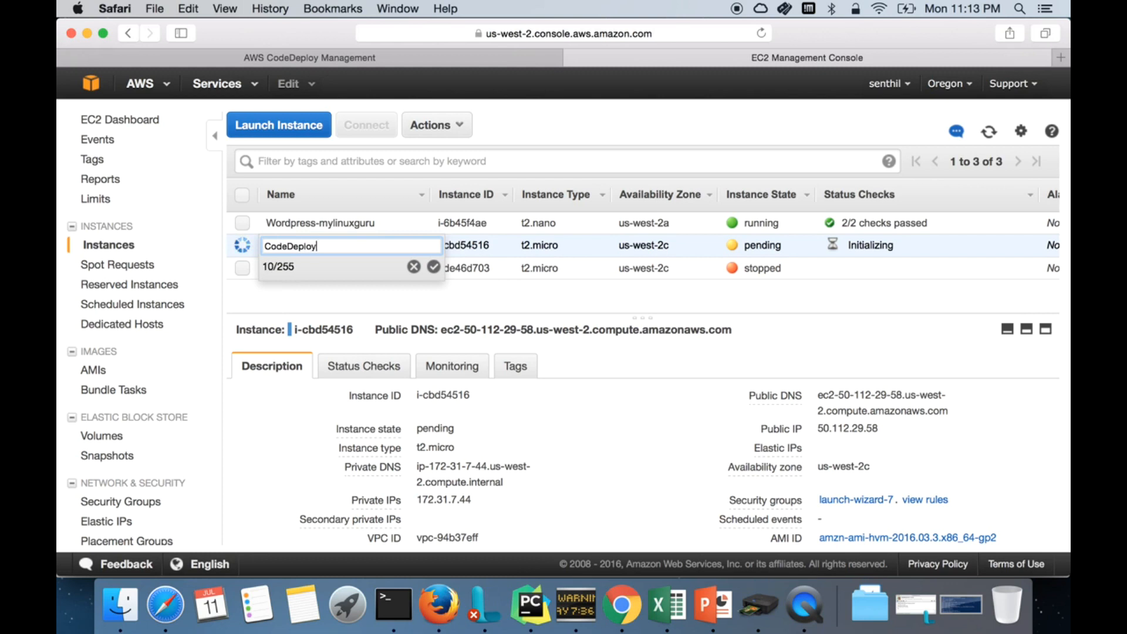
text(-Lab)
click(434, 268)
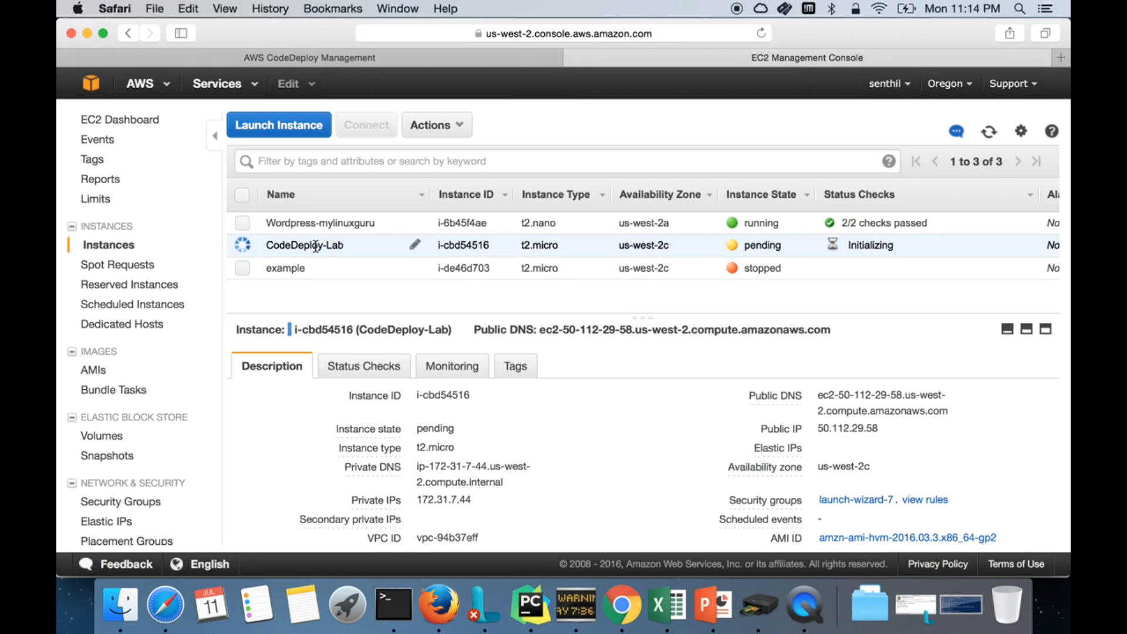
click(394, 605)
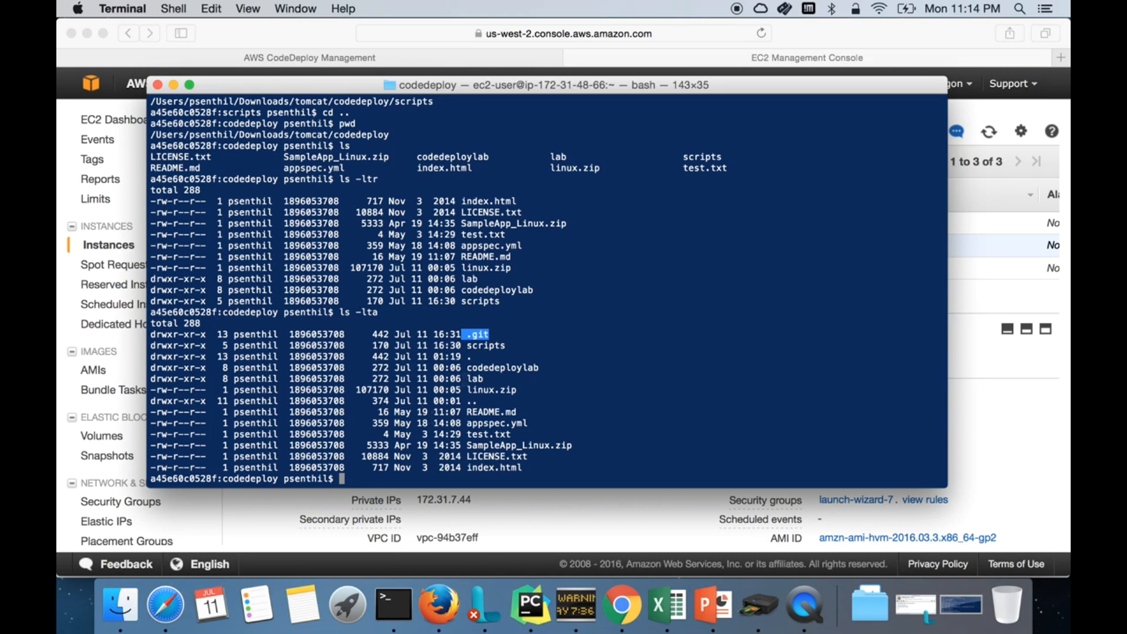
click(573, 508)
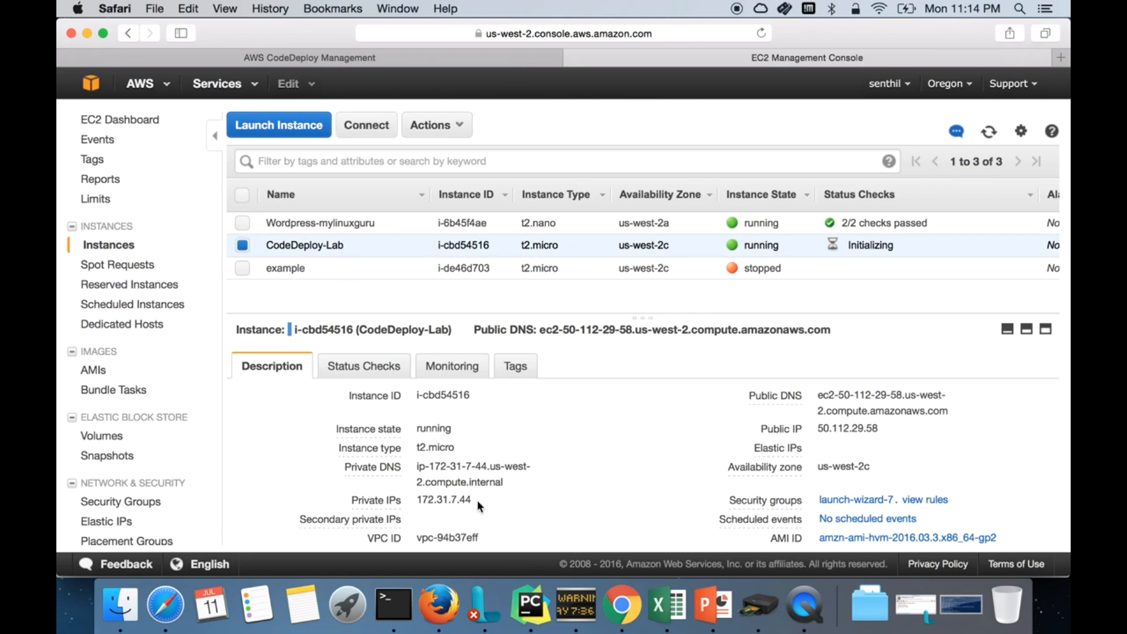
click(713, 605)
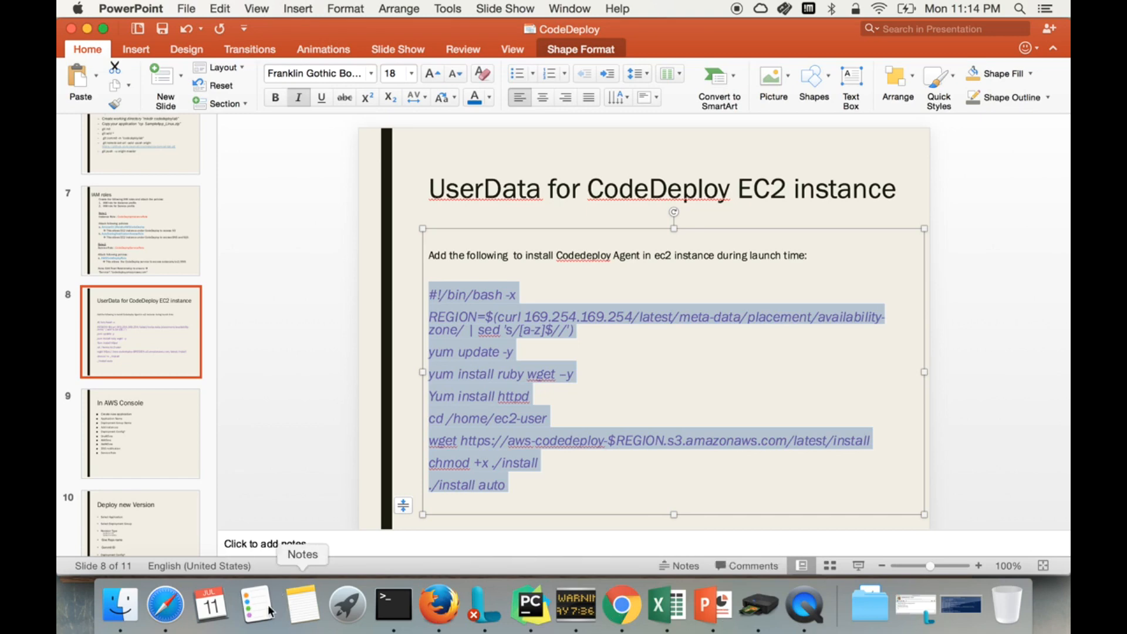
click(178, 605)
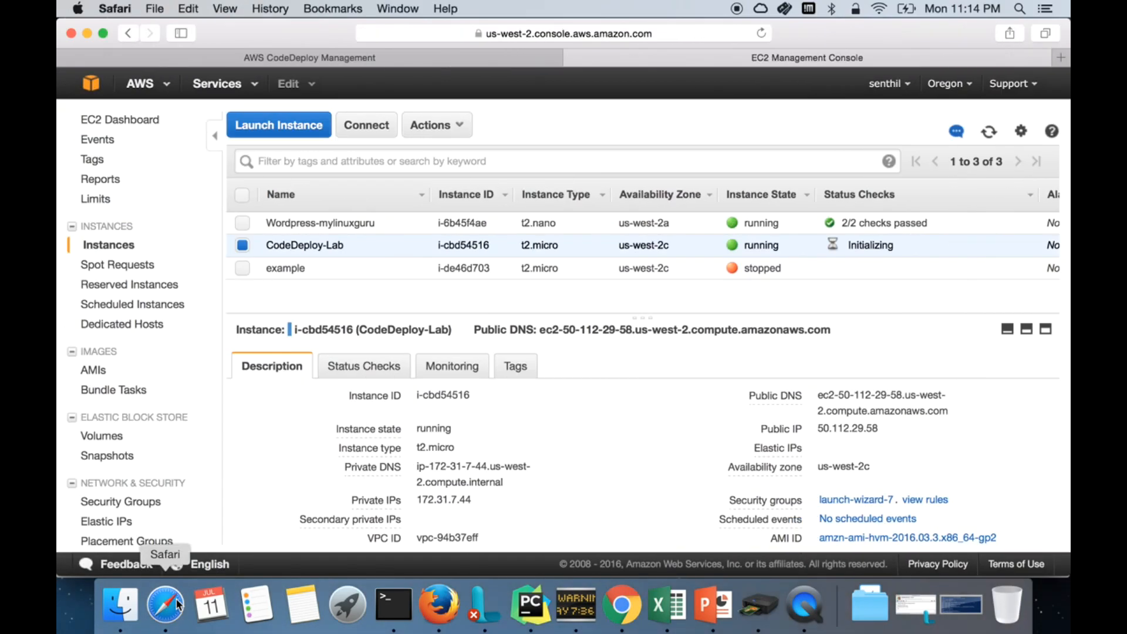
click(96, 86)
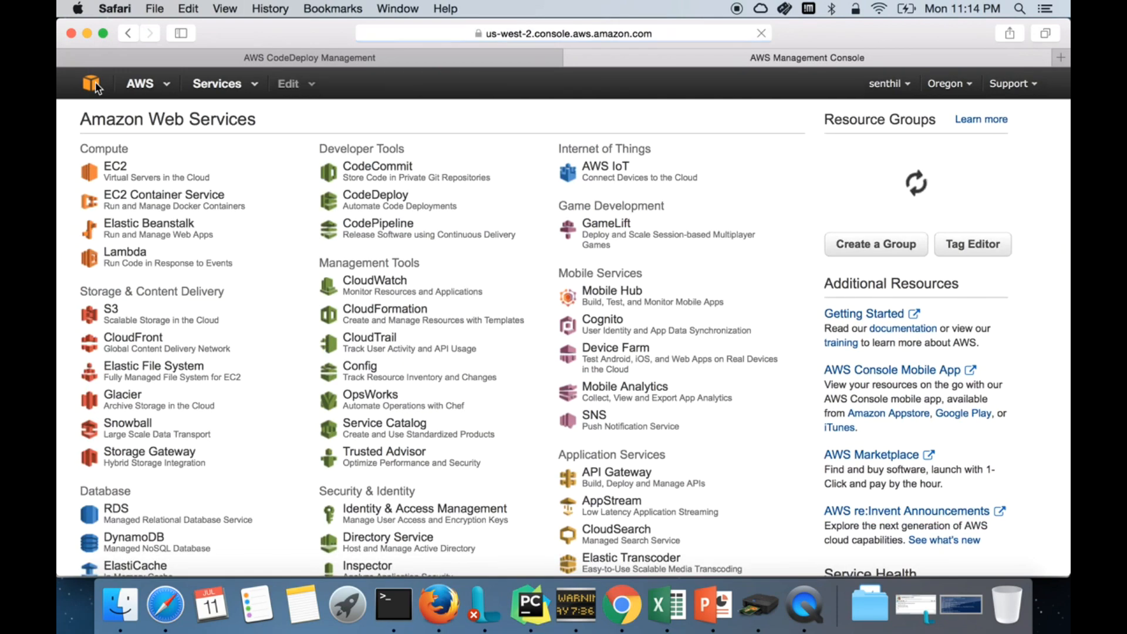
Step: Open CodeDeploy and start creating a new application
click(355, 199)
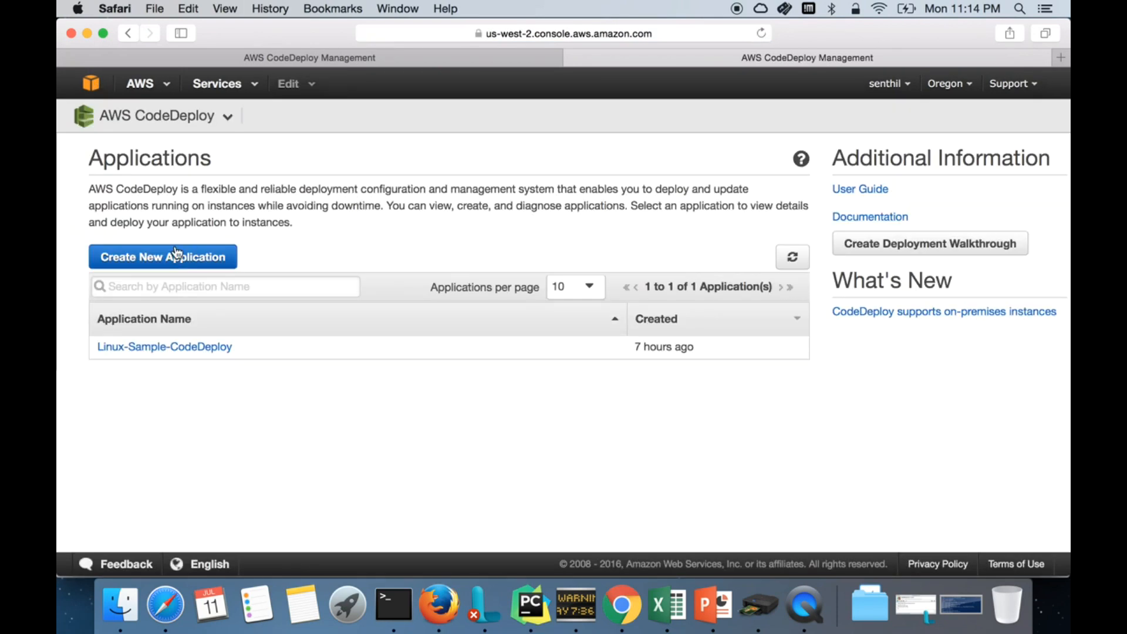
click(176, 257)
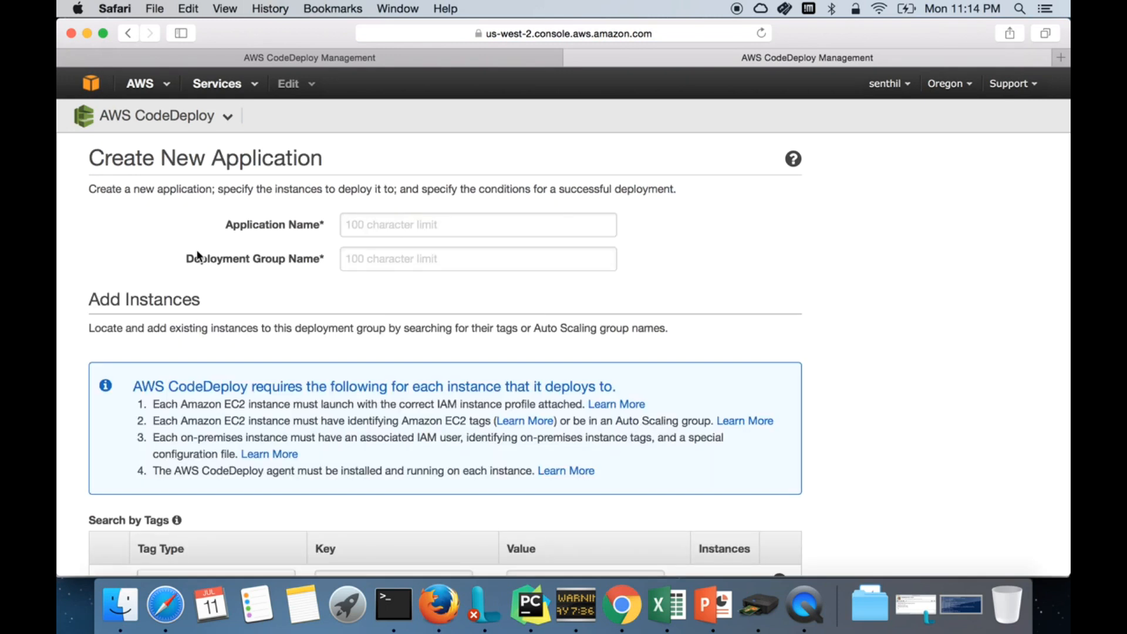
click(122, 117)
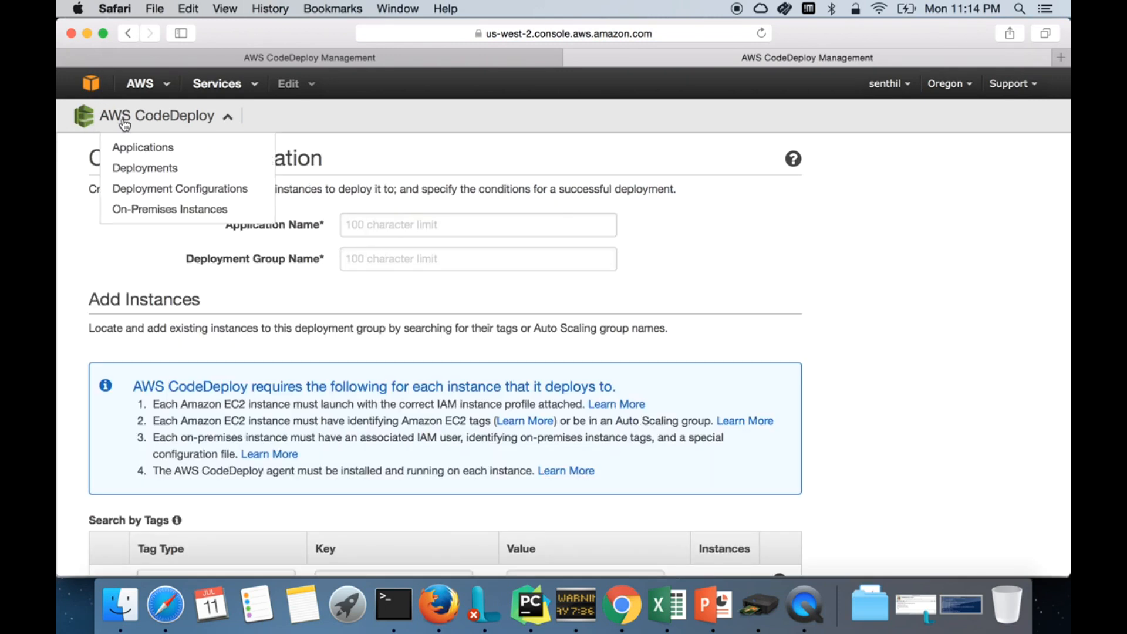
click(100, 85)
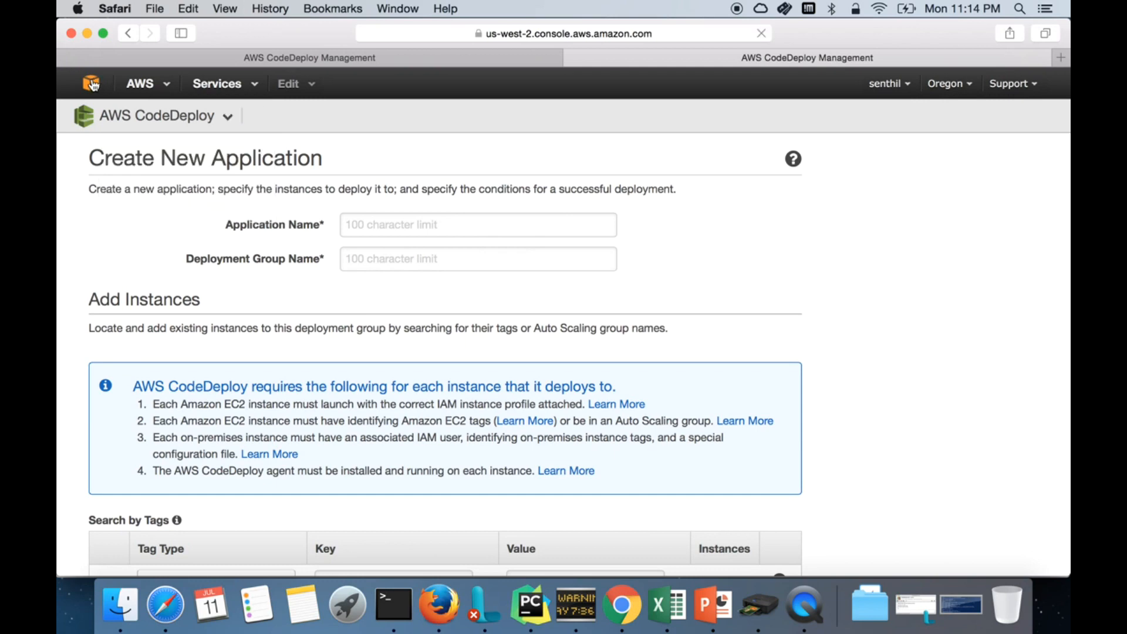
click(386, 202)
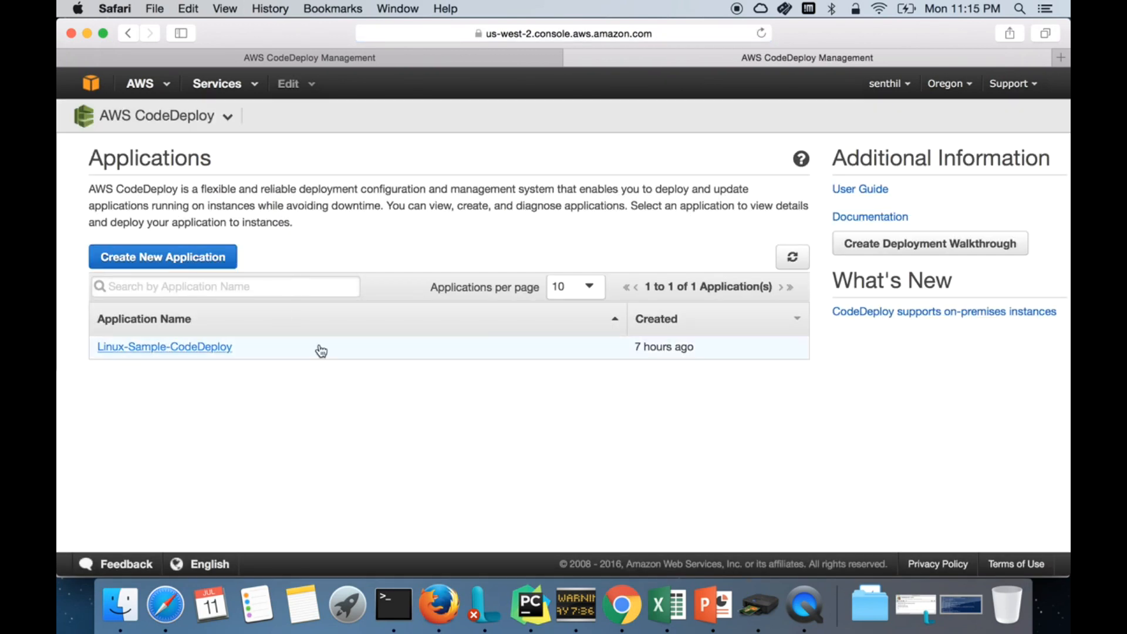
click(205, 246)
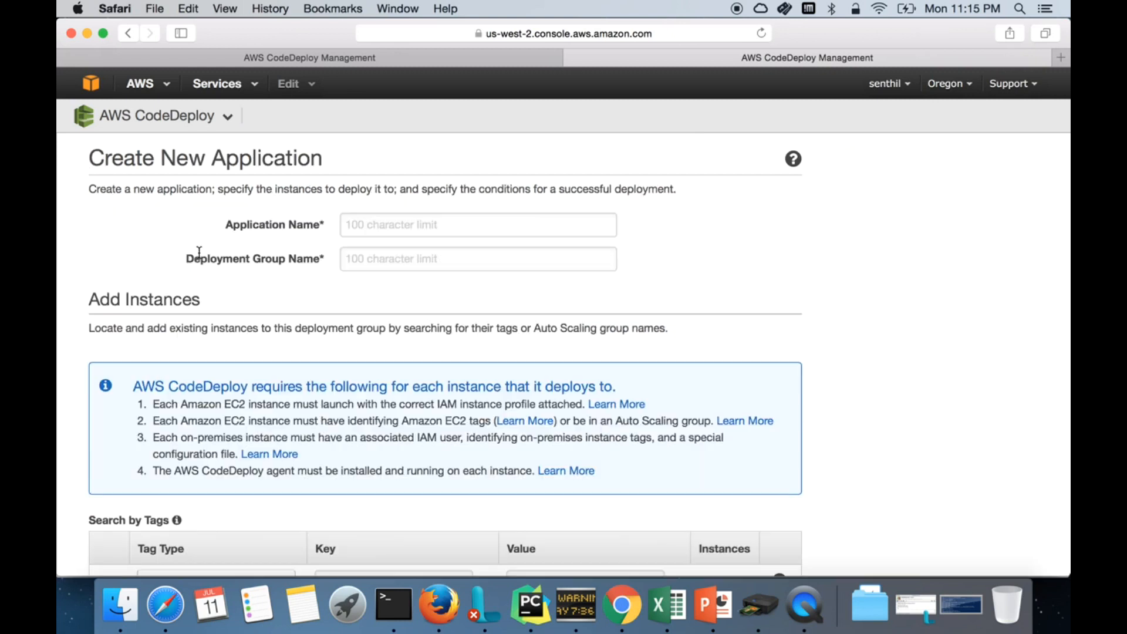
Step: Enter application name CodeDeploy-Lab and deployment group name Lab-Stage
text(CodeDeploy)
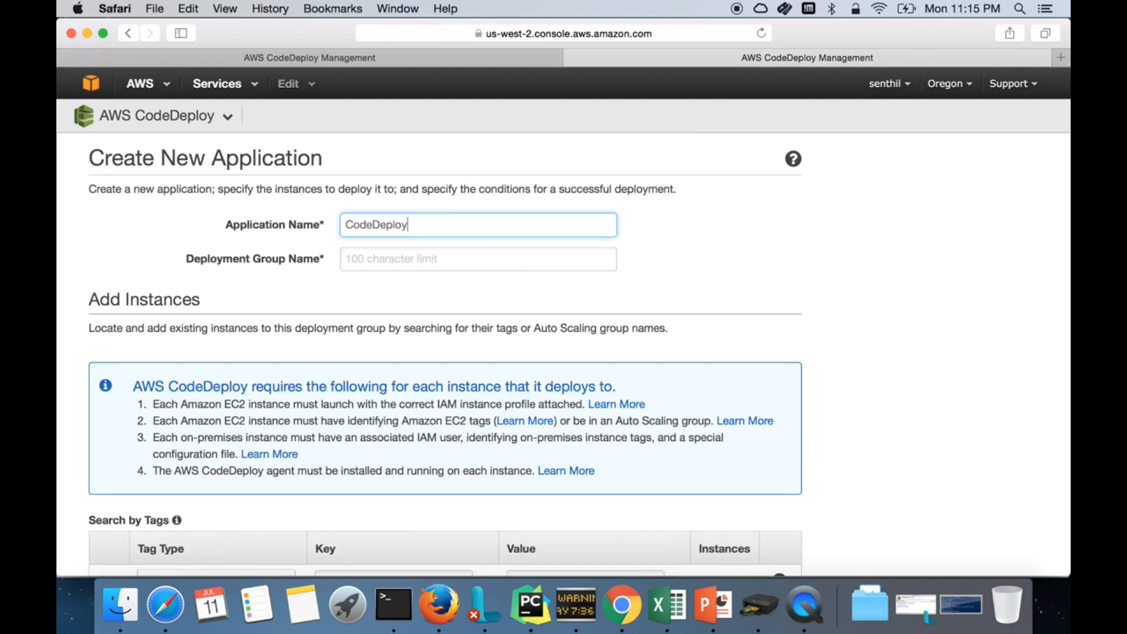
text(-Lab)
click(425, 257)
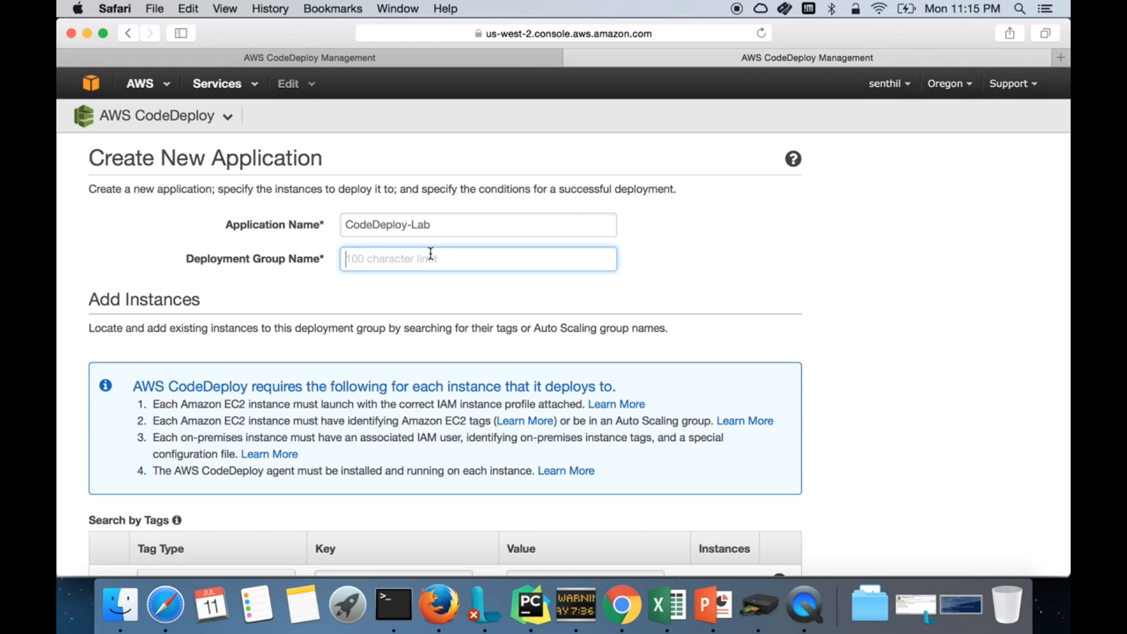
text(Lab-Stage)
click(438, 284)
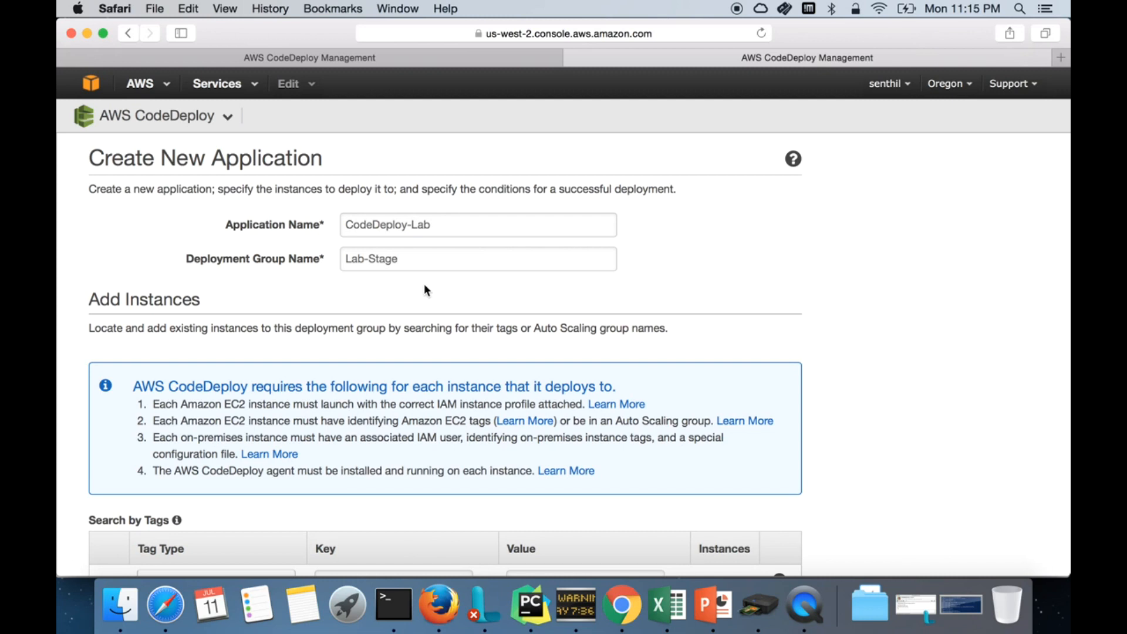
scroll(388, 295, down, 3)
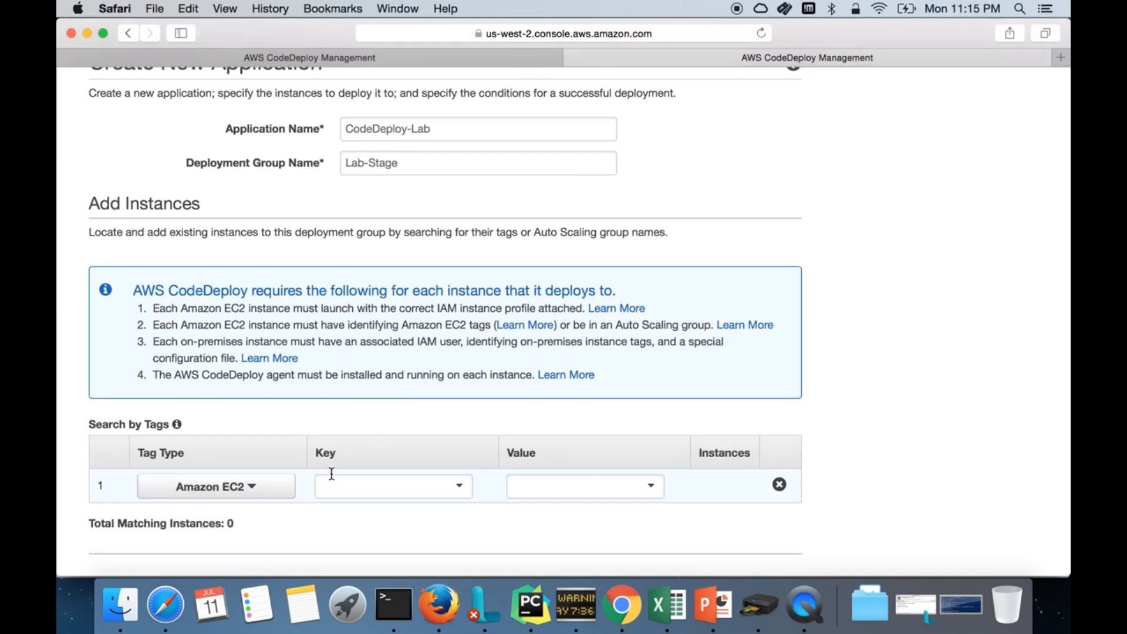
Step: Set the instance tag search to key Name with value CodeDeploy-Lab
click(390, 478)
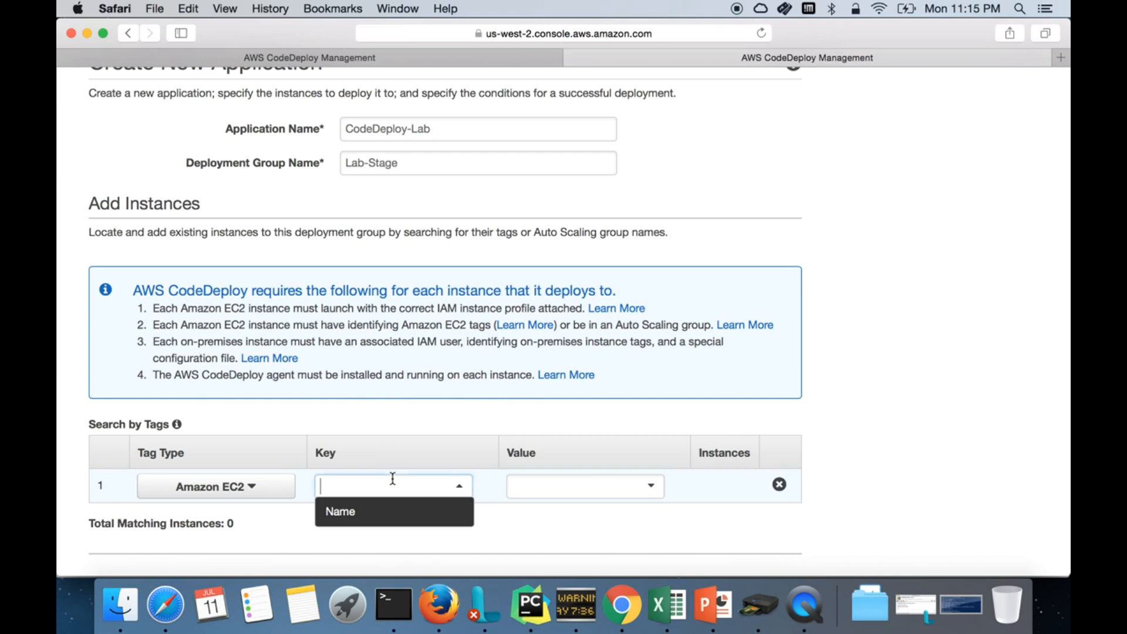
click(379, 515)
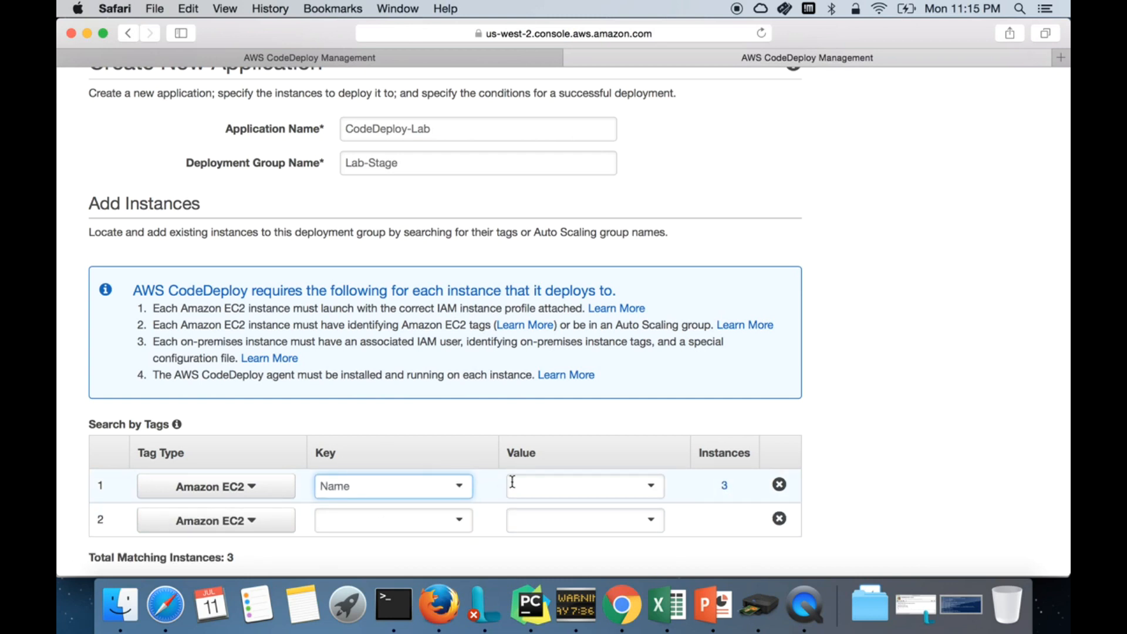
double_click(349, 484)
click(544, 483)
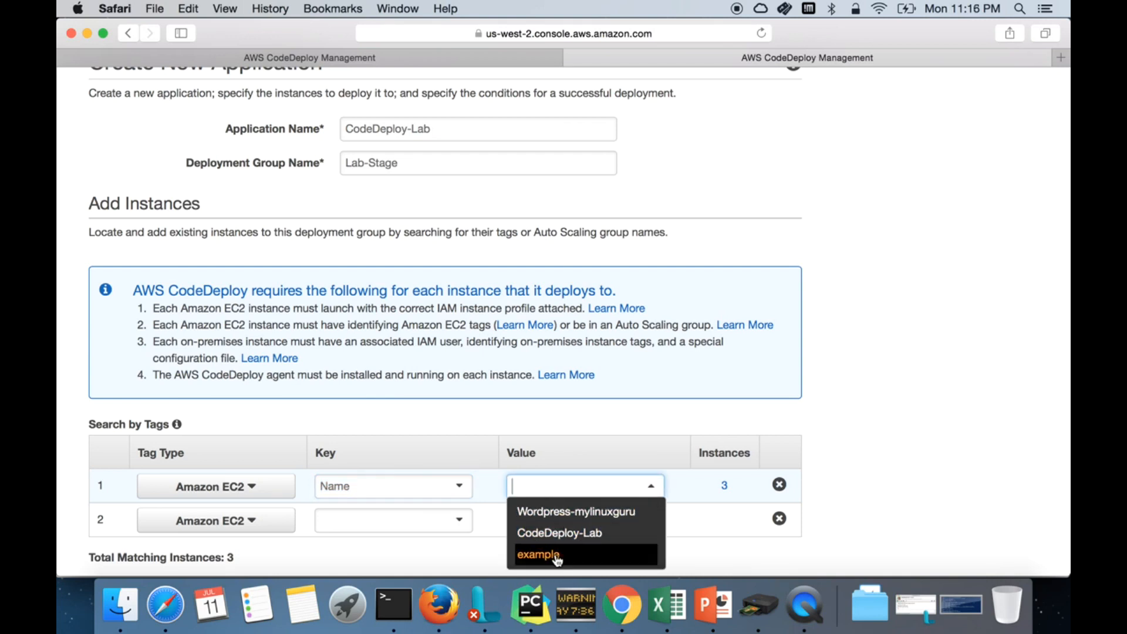
click(573, 545)
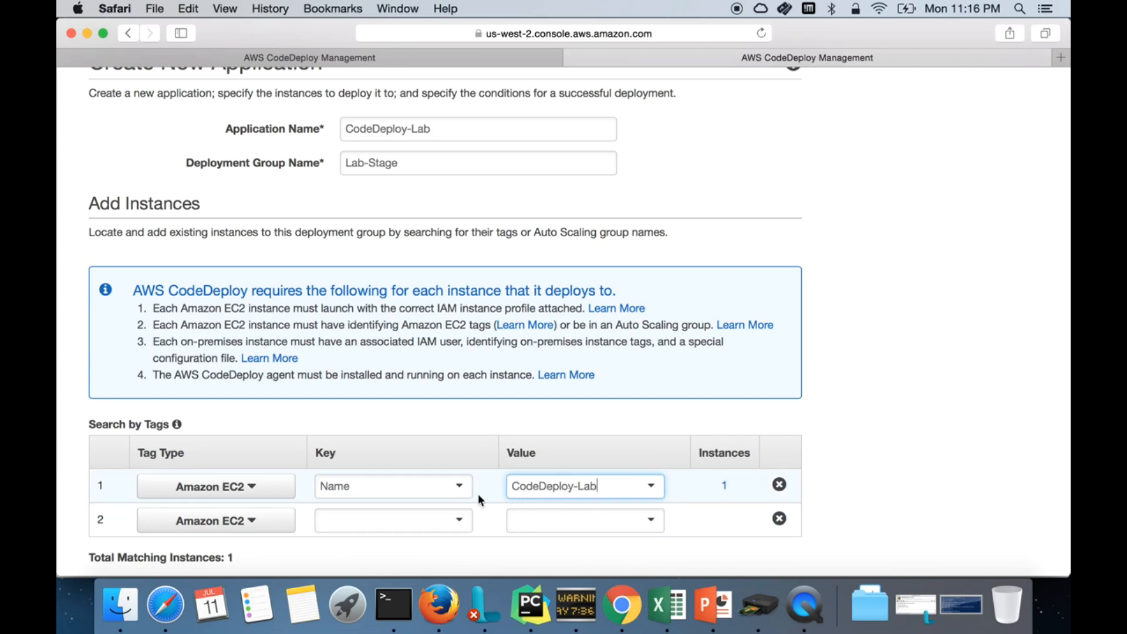
Step: Remove the extra second tag row, keeping only Name = CodeDeploy-Lab
click(414, 522)
click(423, 546)
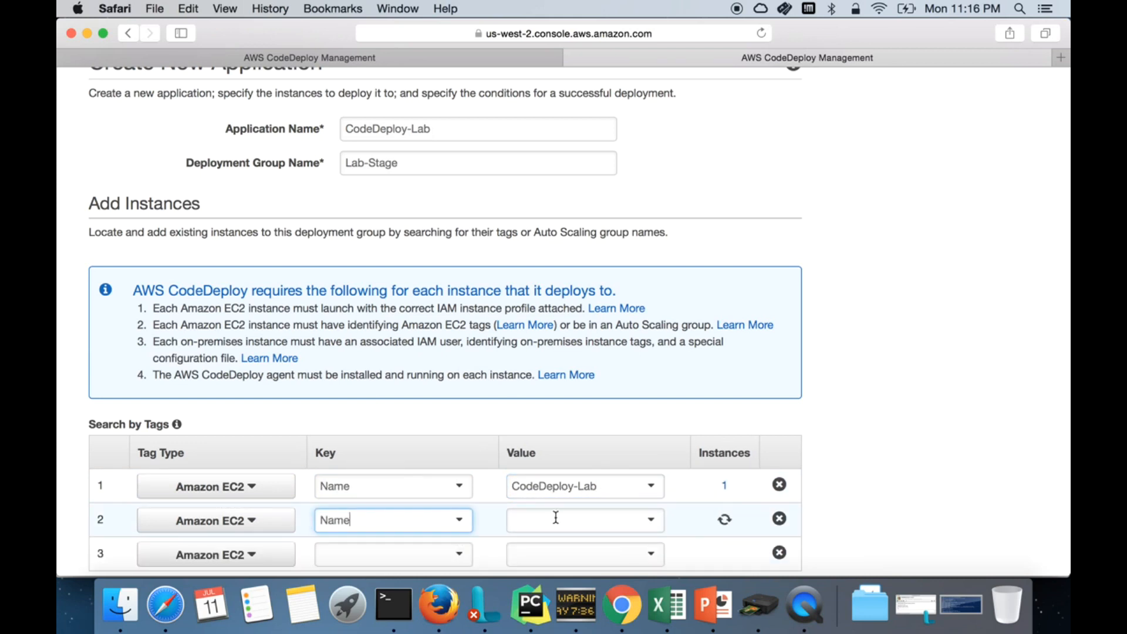
click(556, 519)
click(779, 519)
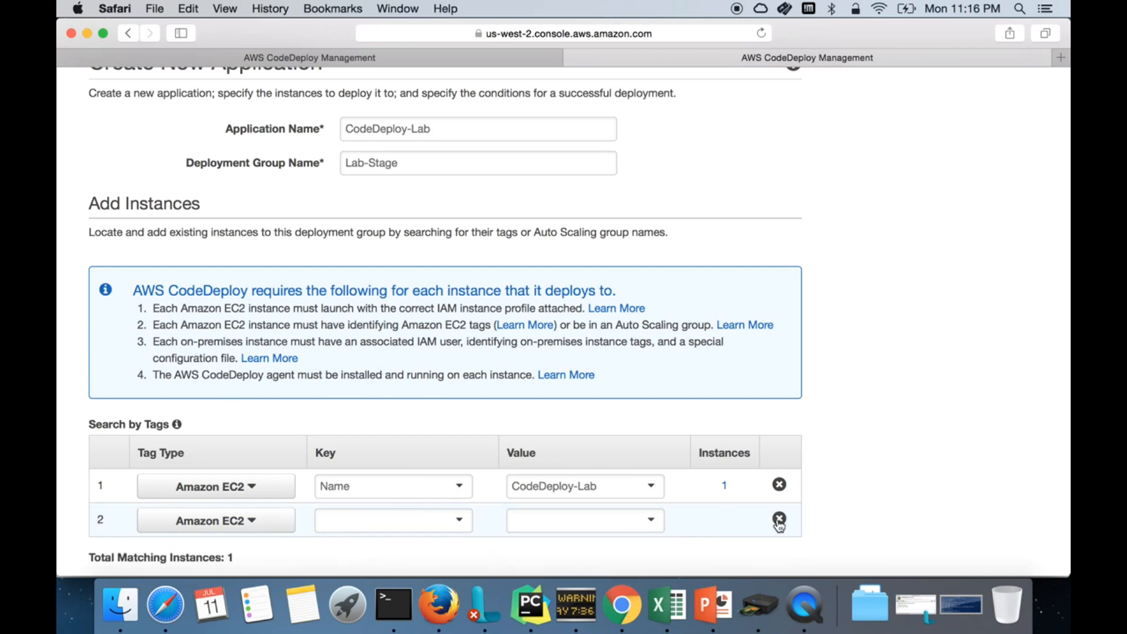
double_click(533, 492)
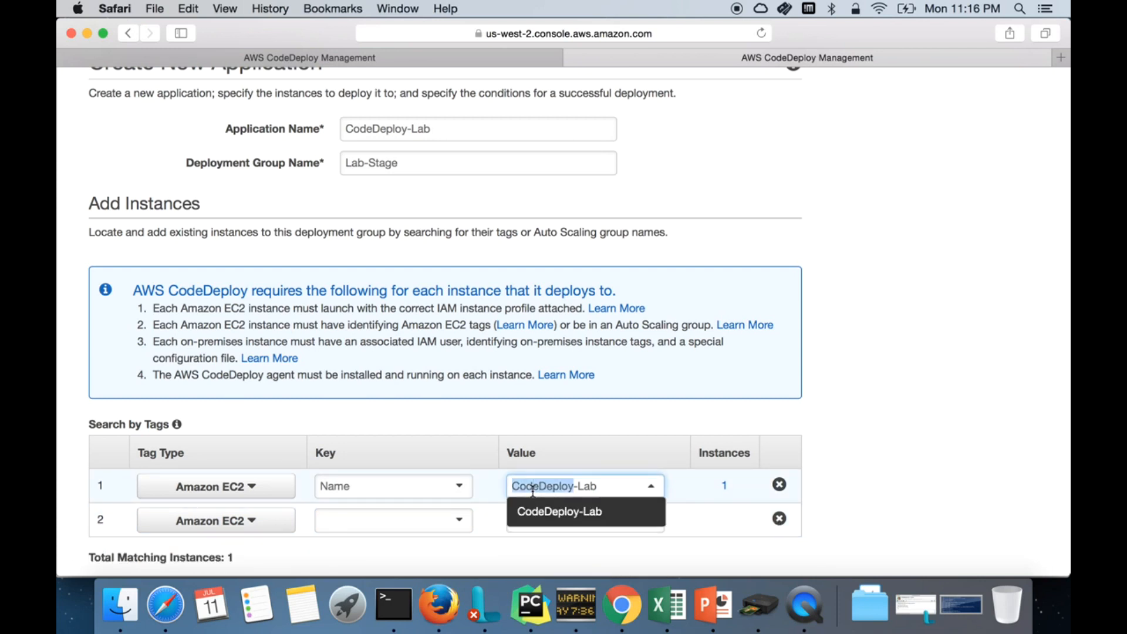
click(918, 500)
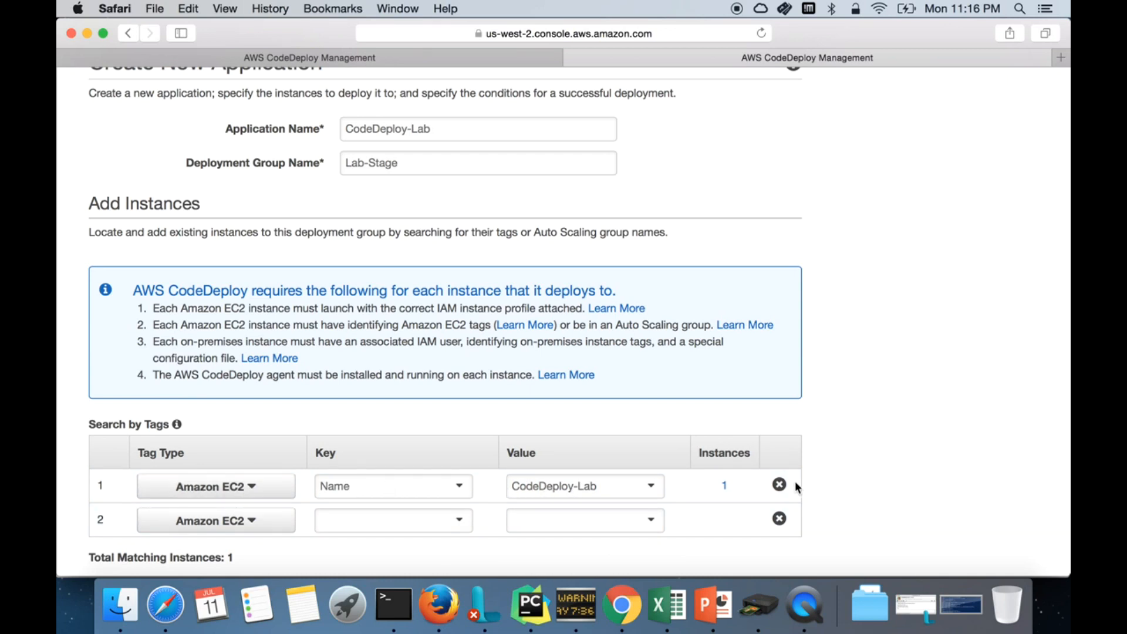
scroll(873, 503, down, 3)
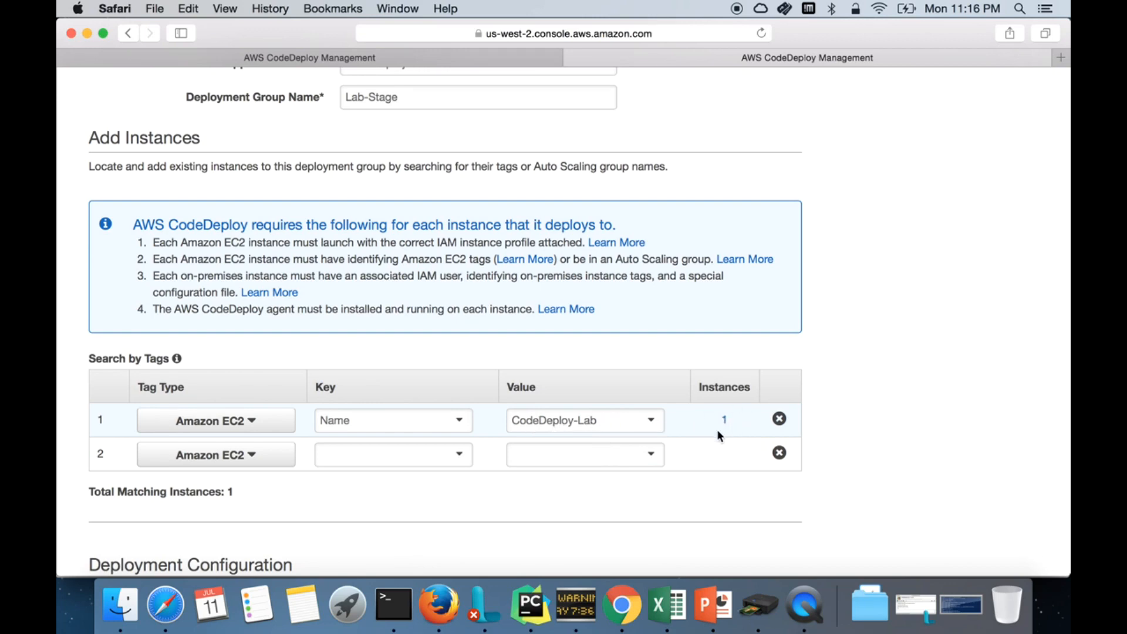
Step: Keep the deployment configuration at CodeDeployDefault.OneAtATime
scroll(804, 485, down, 5)
scroll(803, 485, down, 3)
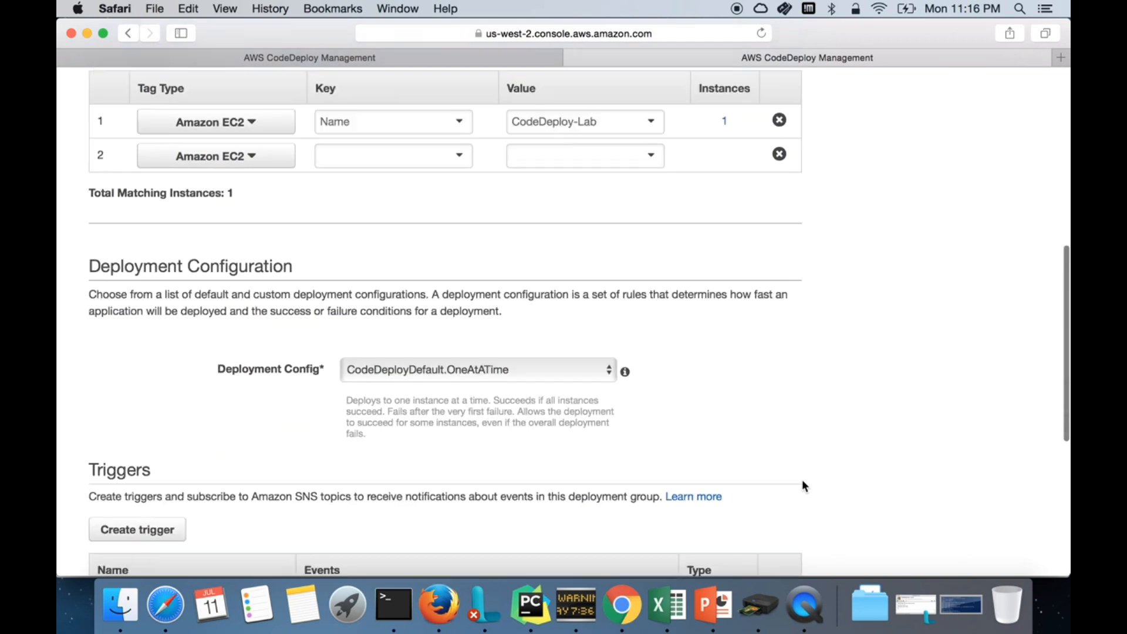
scroll(803, 482, down, 1)
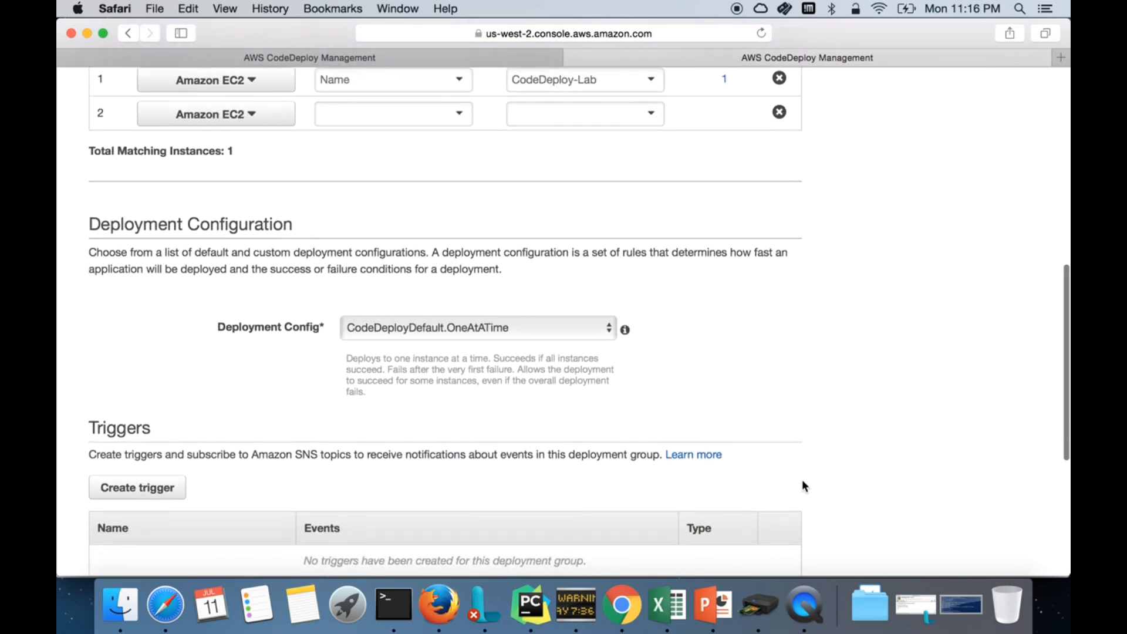
click(504, 338)
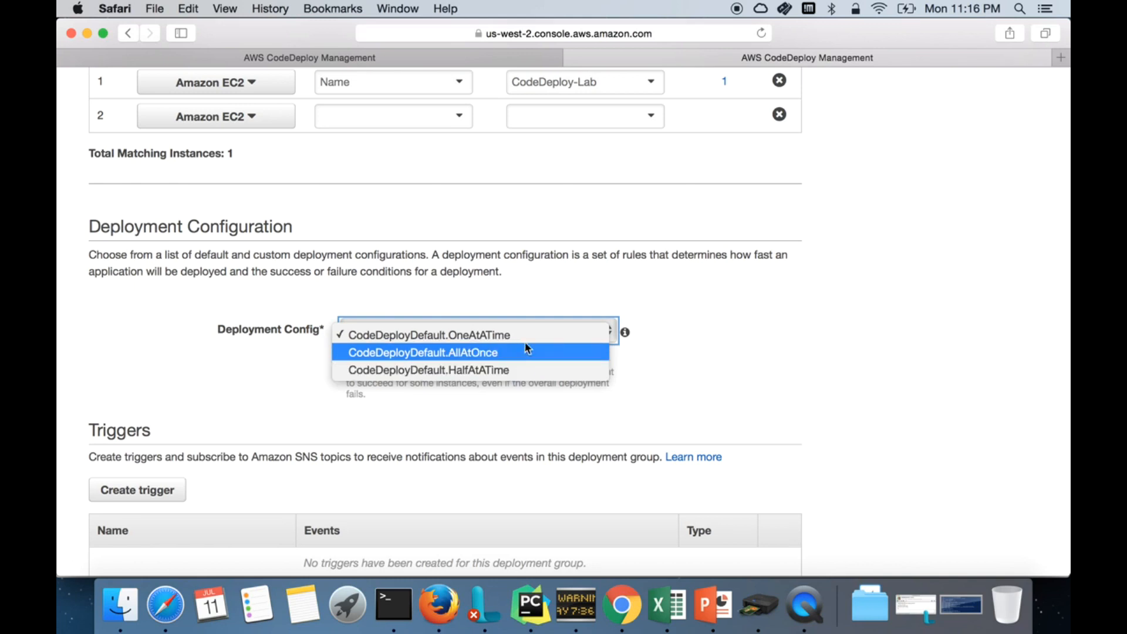
click(529, 338)
Step: Choose CodeDeployServiceRole as the Service Role ARN
scroll(754, 399, down, 3)
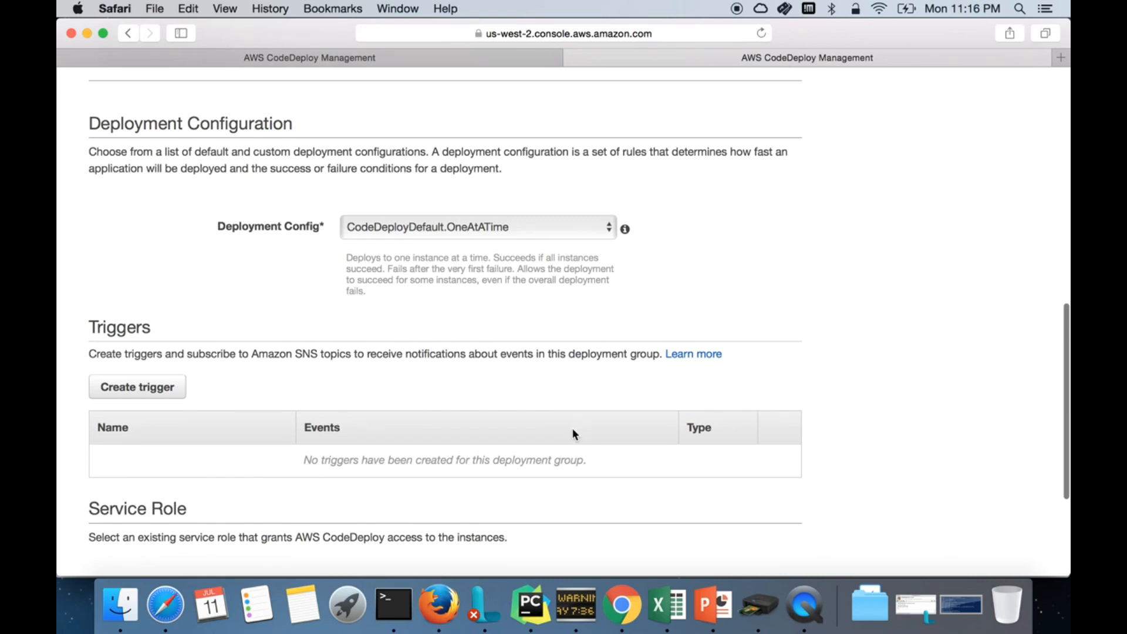
scroll(575, 433, down, 5)
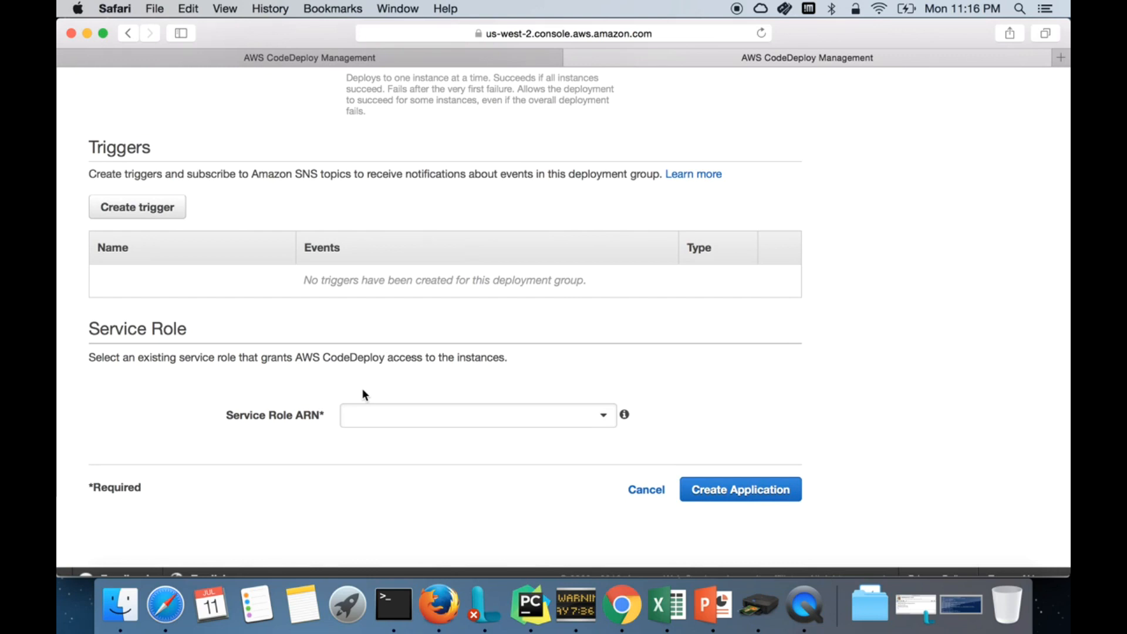
click(372, 412)
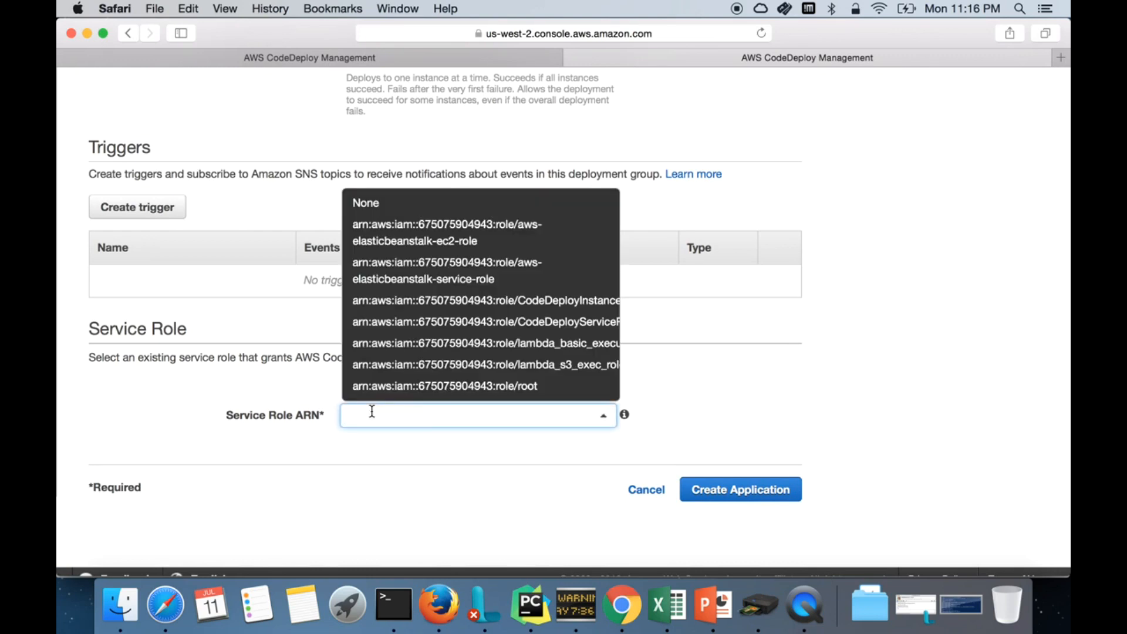
click(569, 328)
scroll(607, 420, right, 1)
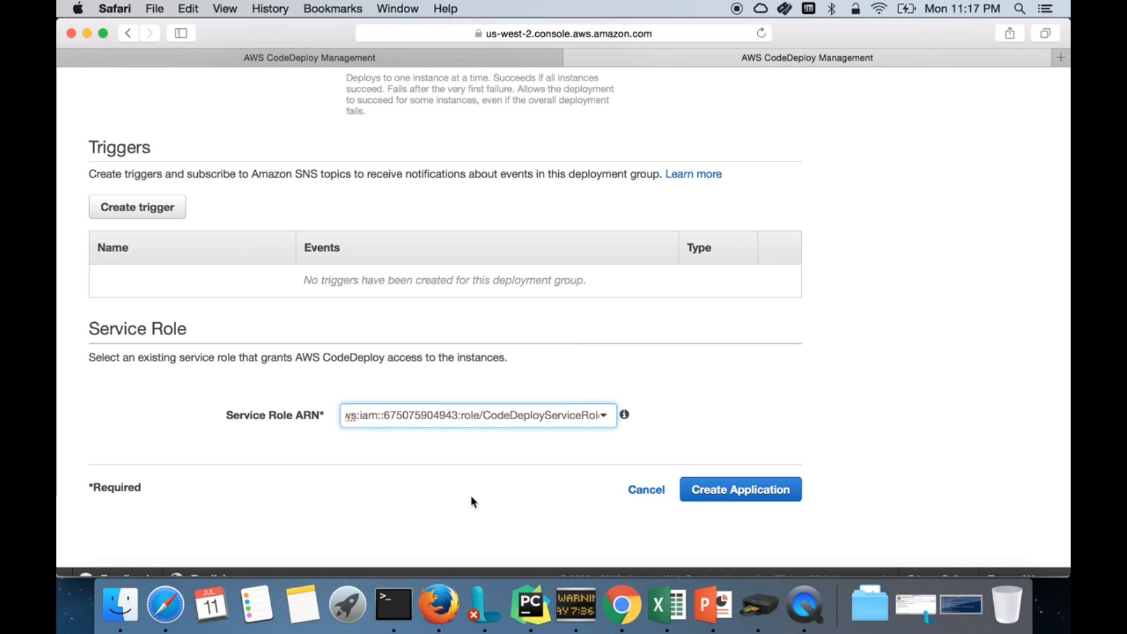
Step: Create the CodeDeploy-Lab application, then select the CodeDeploy-Lab instance in EC2 Instances
click(777, 492)
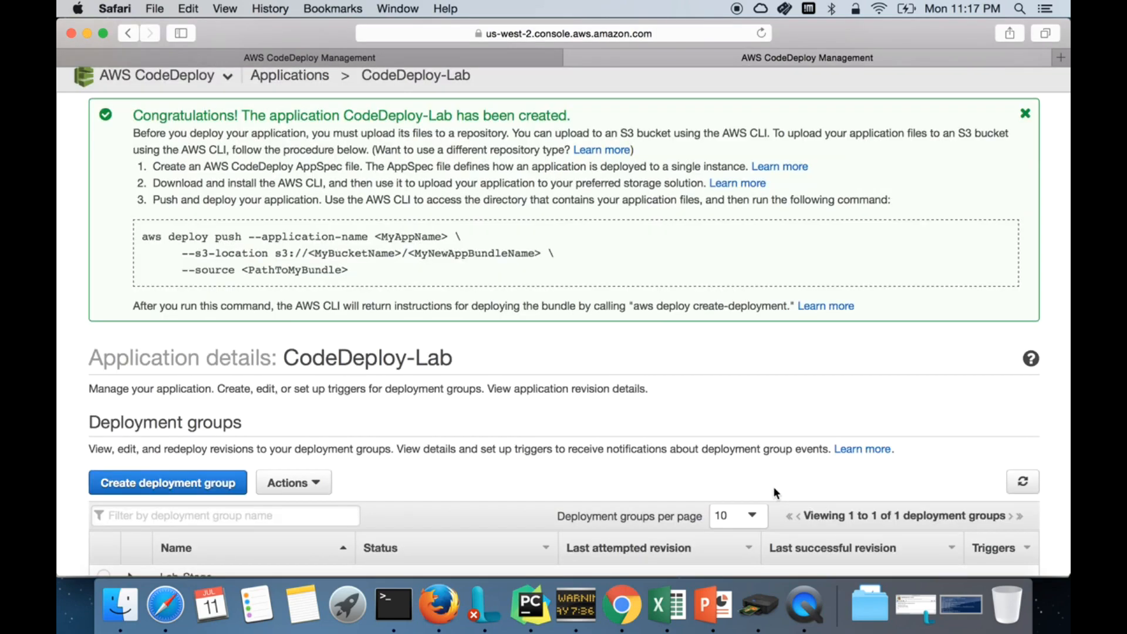
scroll(709, 472, down, 5)
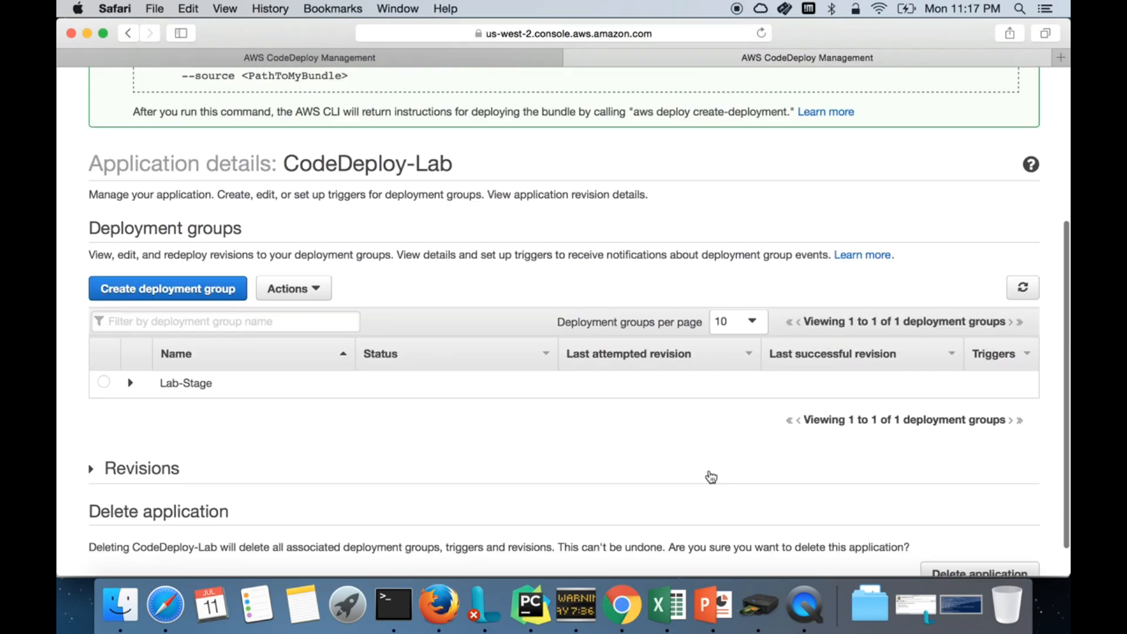
scroll(710, 473, up, 6)
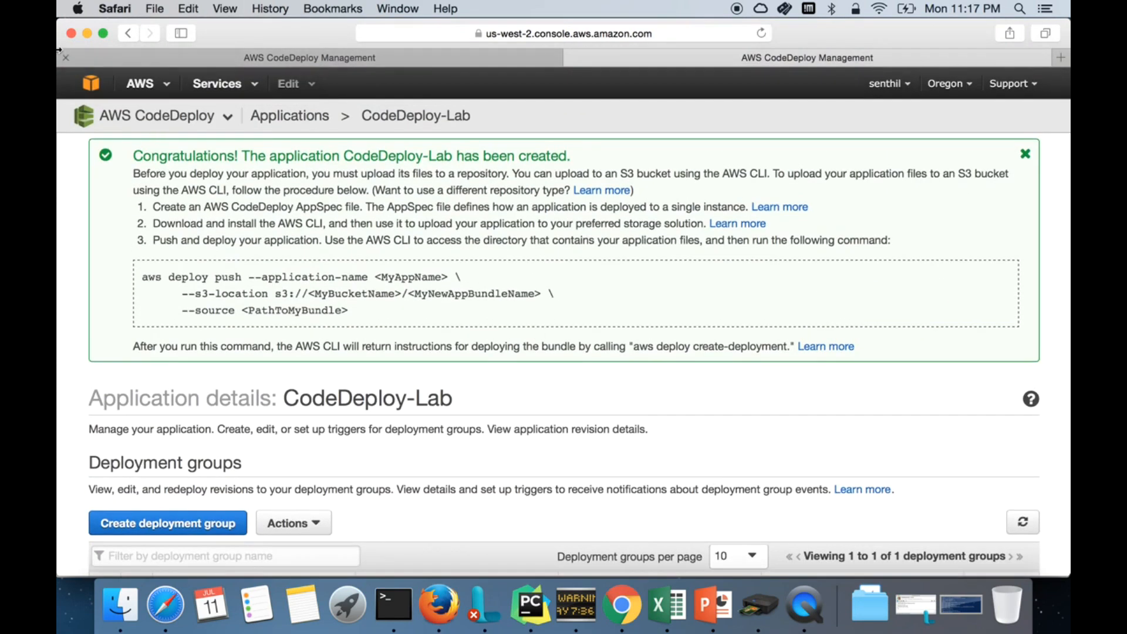
click(91, 85)
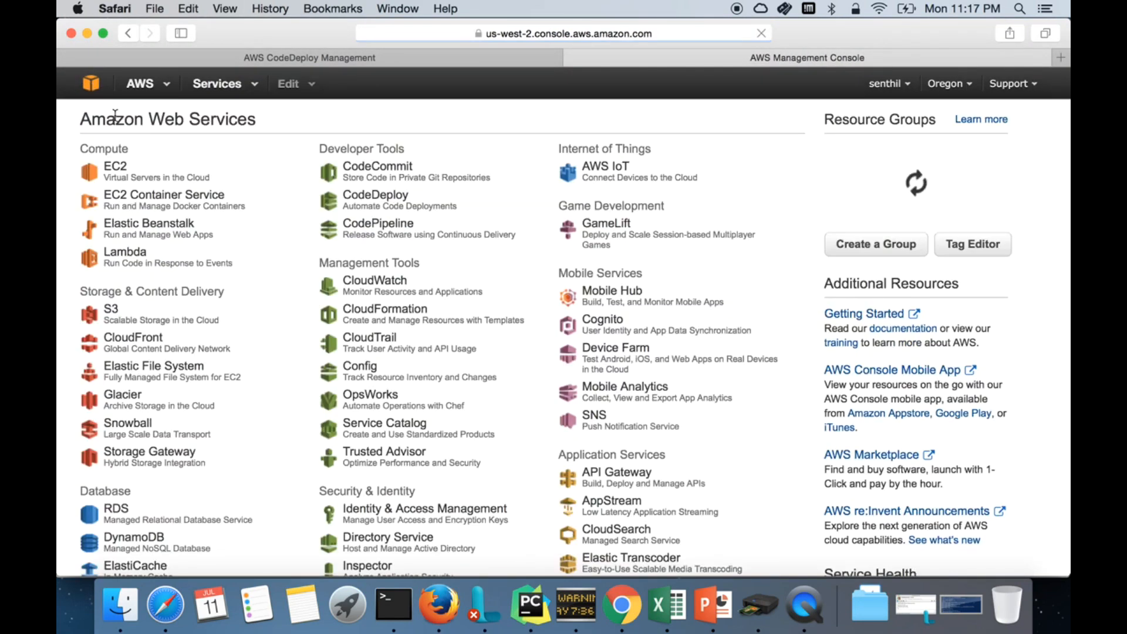
click(130, 166)
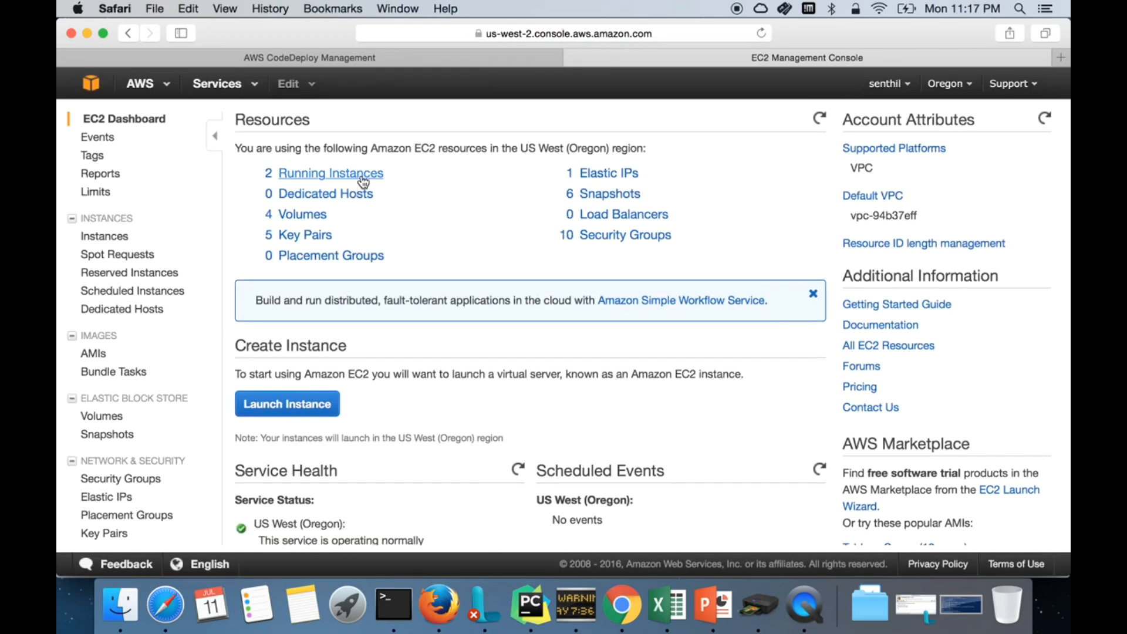
click(361, 175)
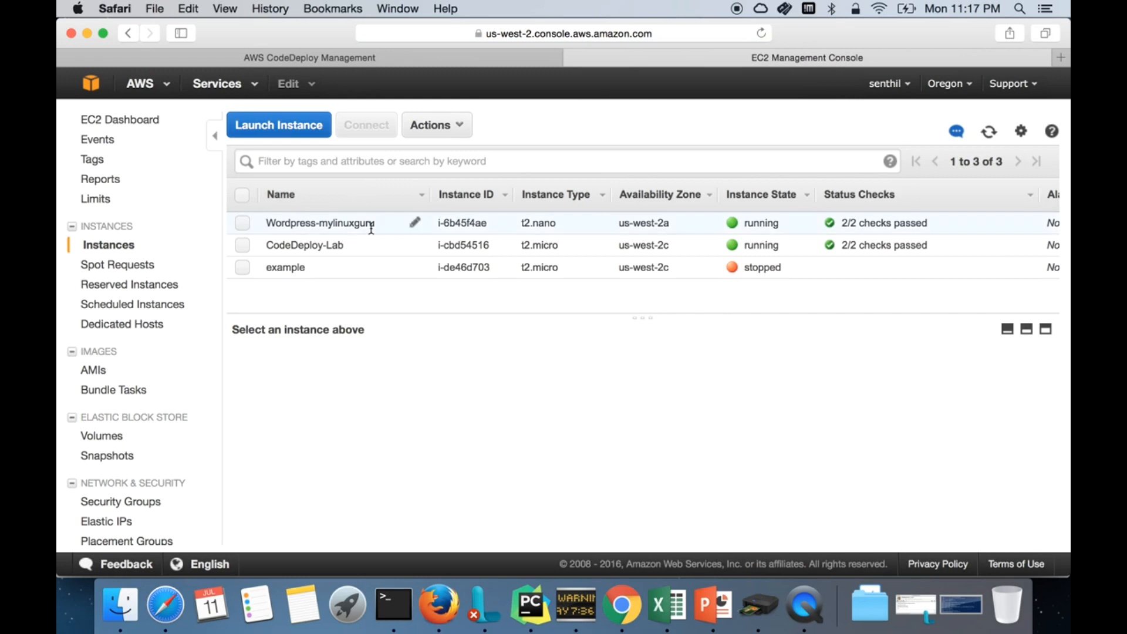
click(319, 246)
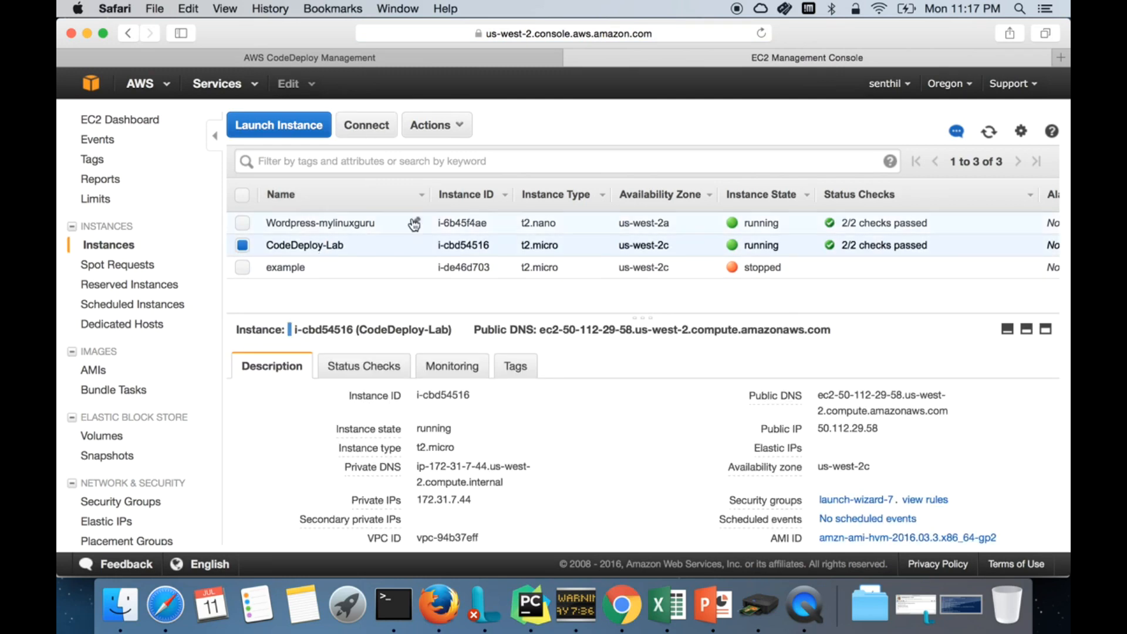
Step: View the instance's example SSH command in the Connect dialog, then close it
click(368, 127)
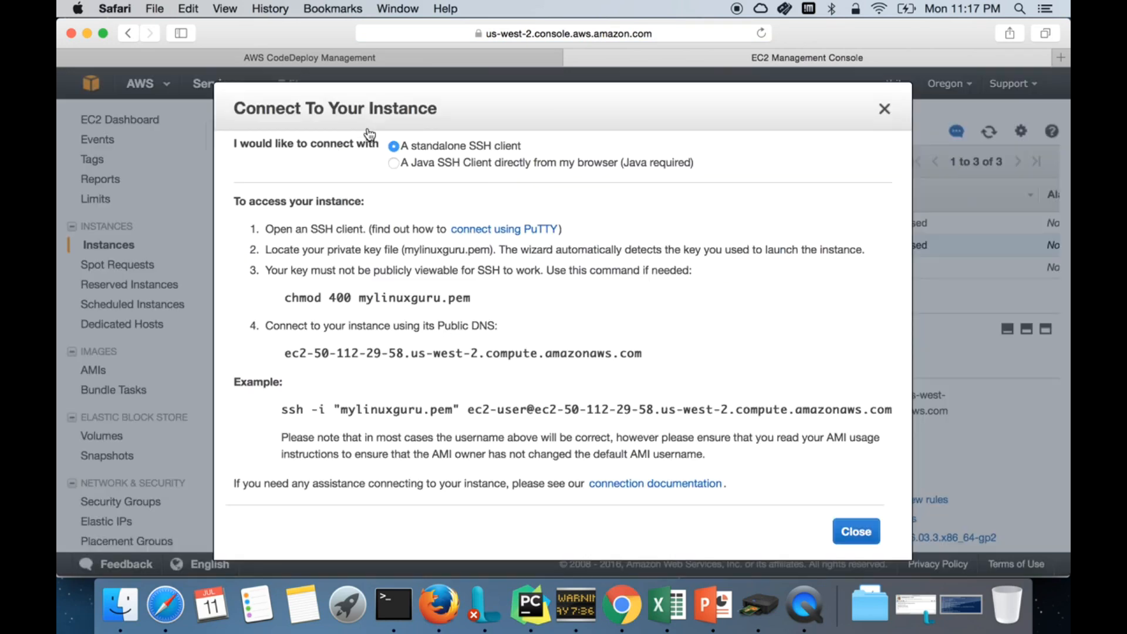
triple_click(538, 406)
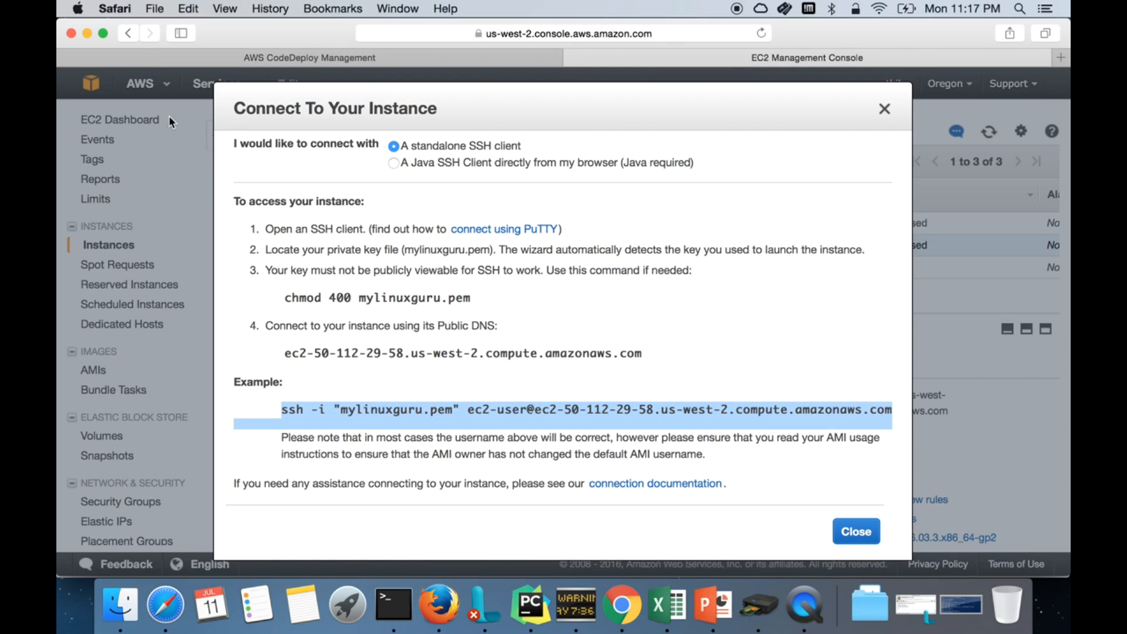
click(112, 69)
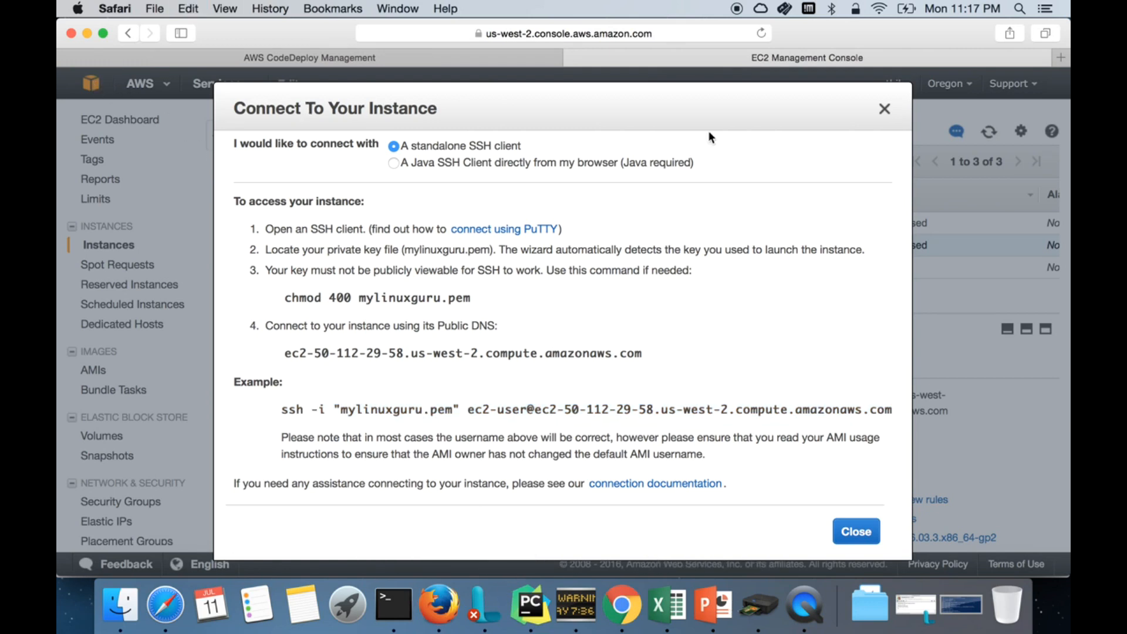
click(884, 109)
click(103, 88)
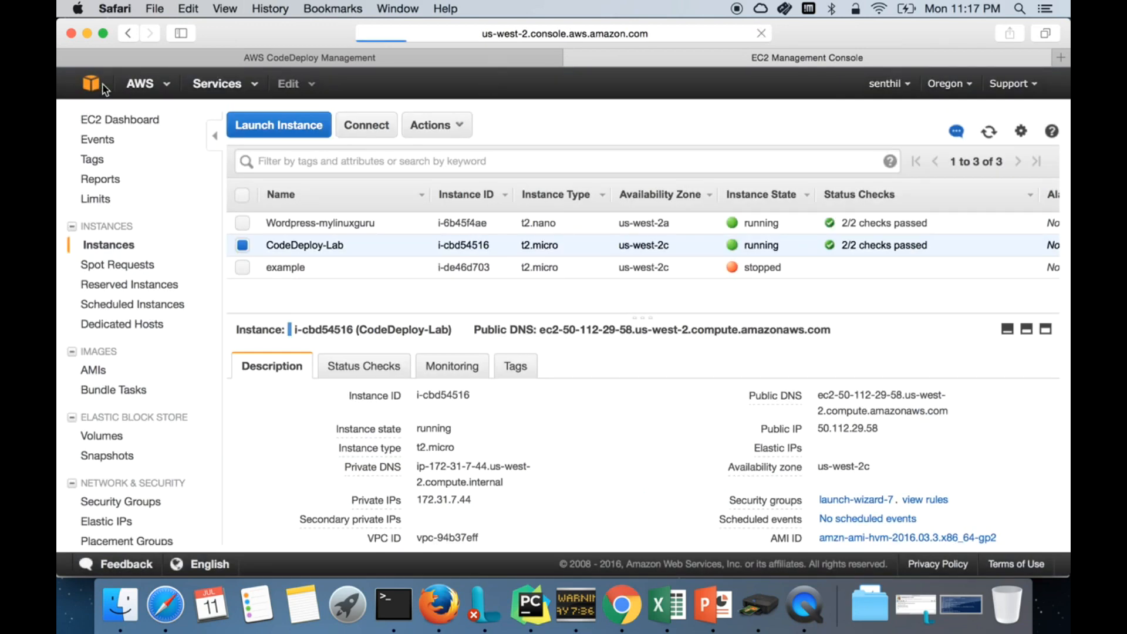
Step: Open the CodeDeploy-Lab application and choose Deploy new revision for its Lab-Stage group
click(385, 193)
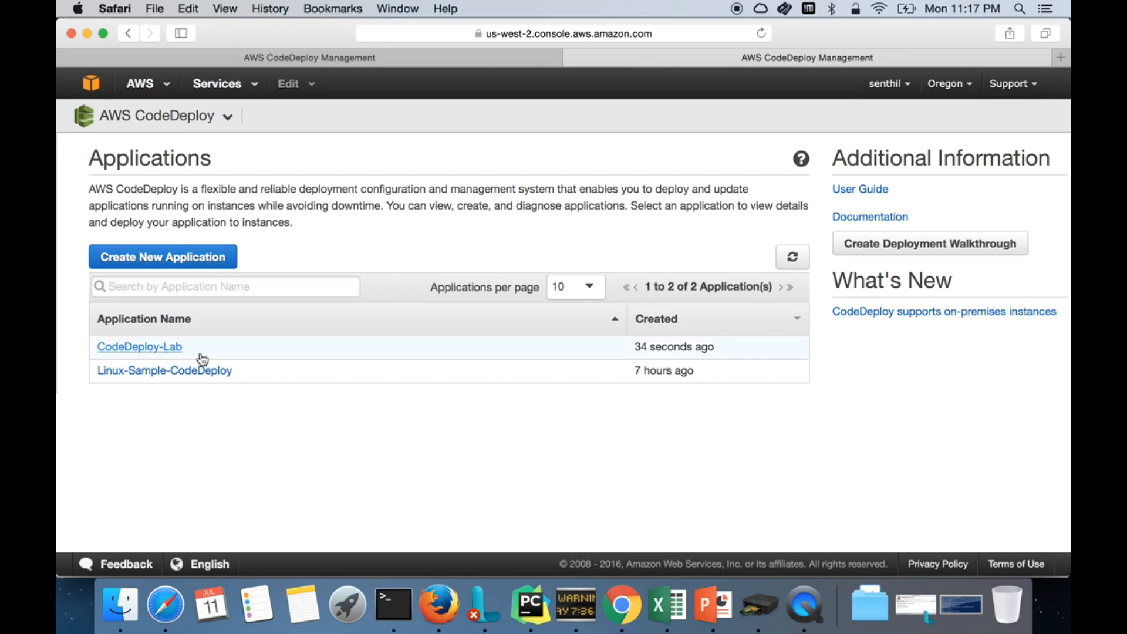
click(156, 348)
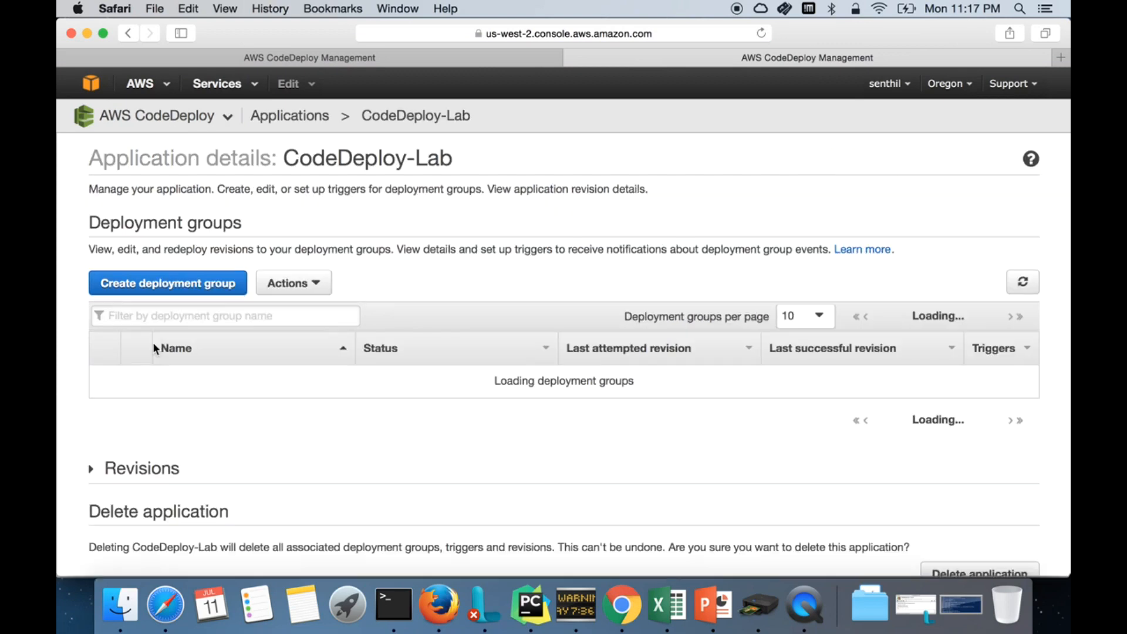
scroll(272, 447, down, 5)
scroll(275, 455, down, 1)
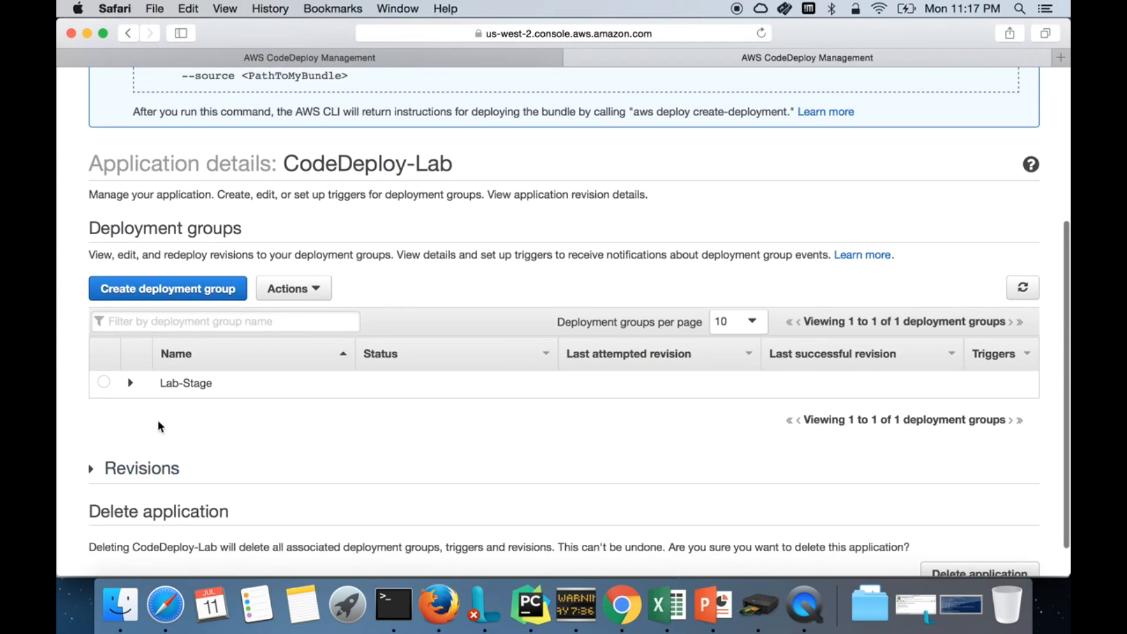
click(104, 382)
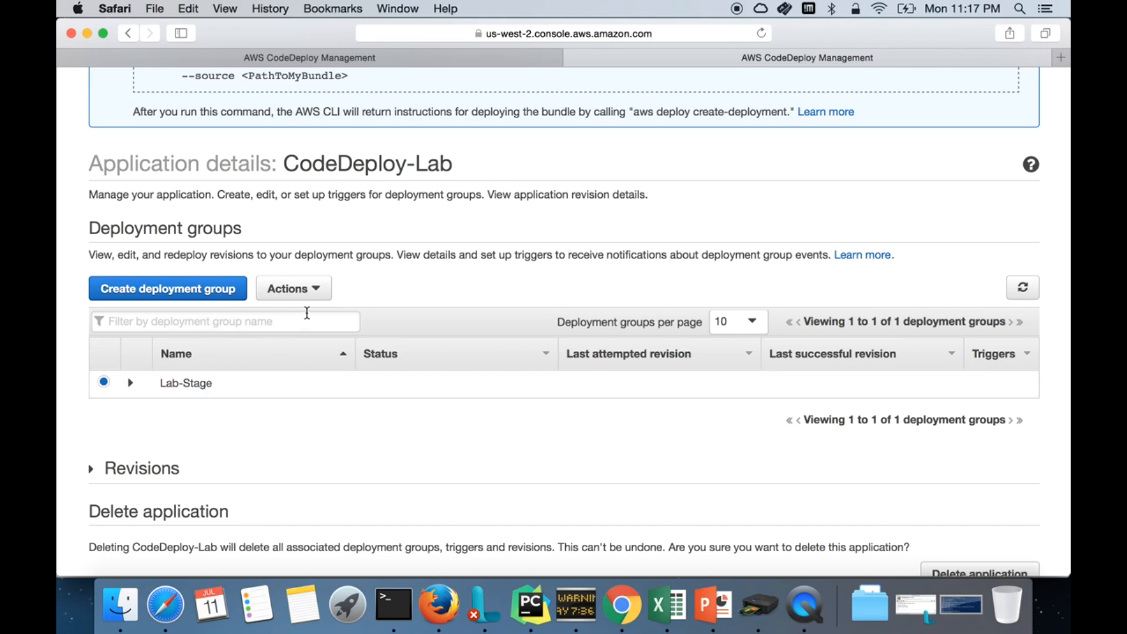
click(292, 288)
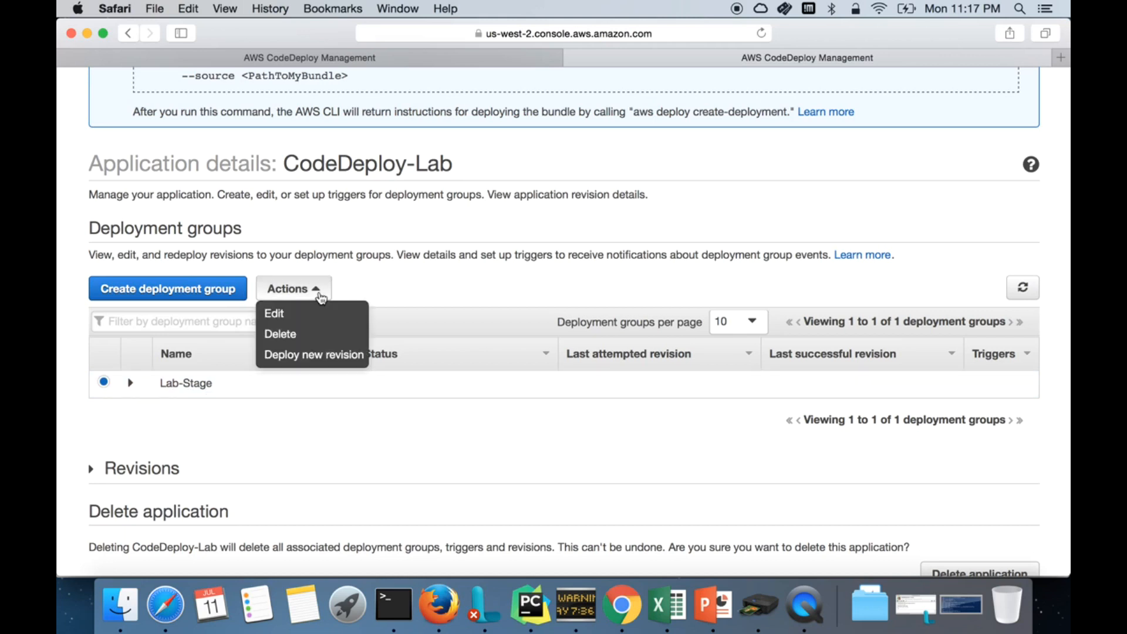
click(318, 354)
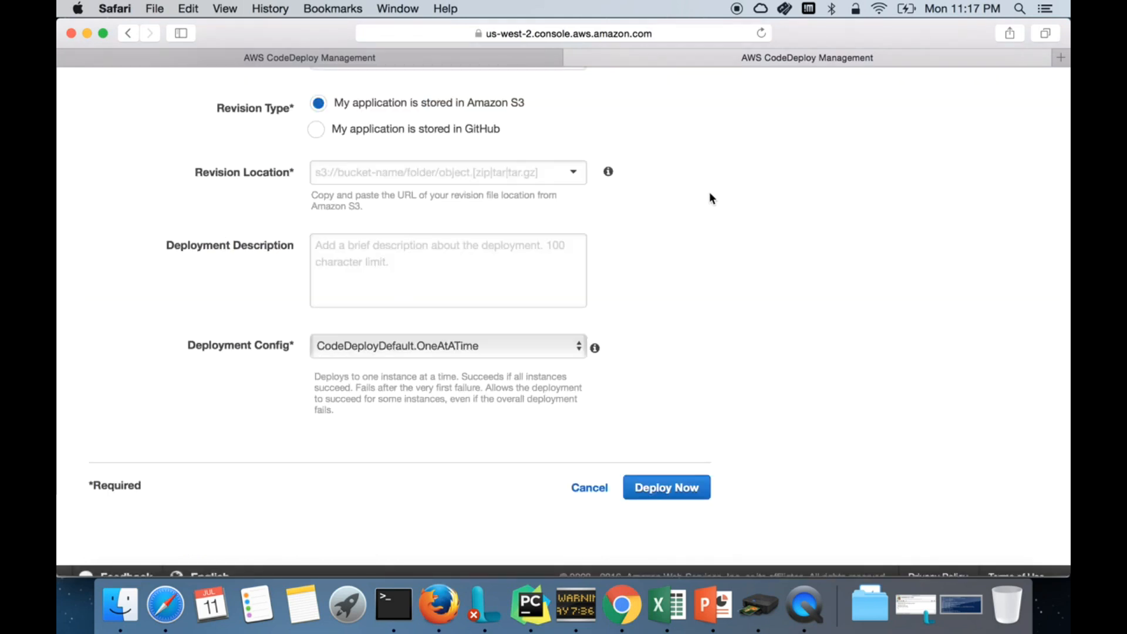
Step: Select CodeDeploy-Lab as the application and Lab-Stage as the deployment group
scroll(709, 196, up, 3)
scroll(709, 196, up, 2)
click(570, 167)
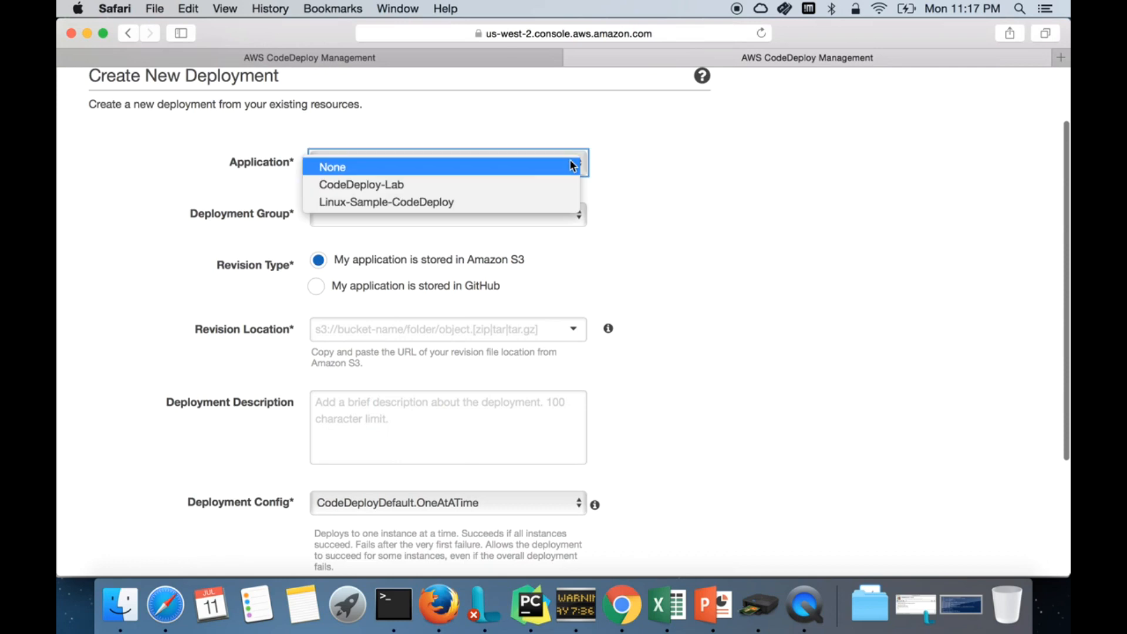
click(492, 184)
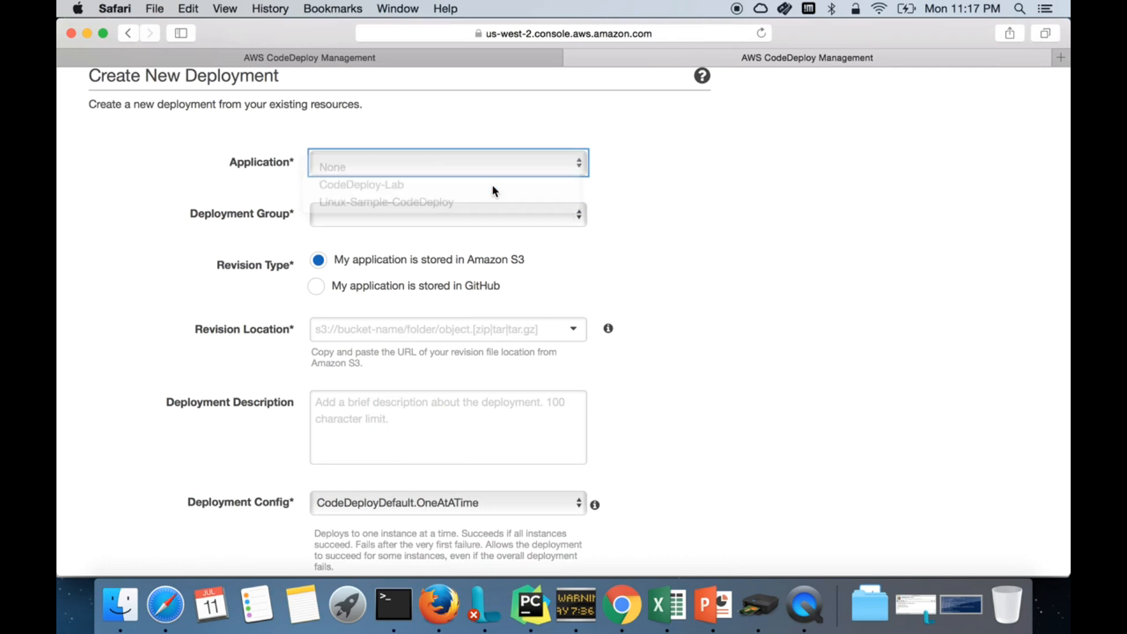
click(420, 213)
click(393, 237)
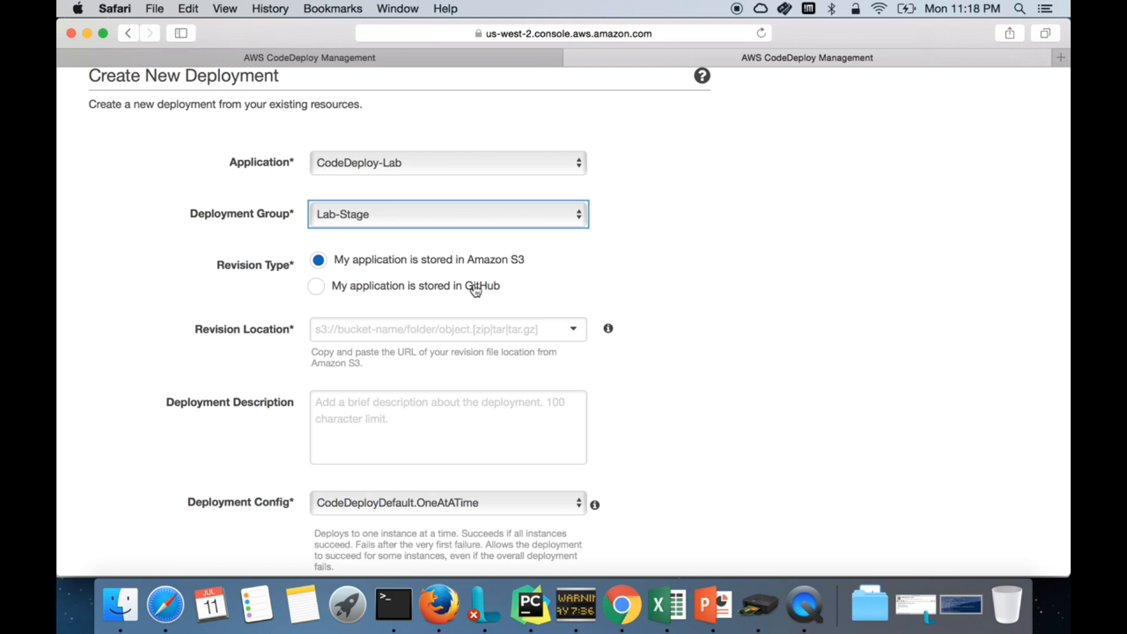
Step: Switch the revision type to GitHub, connect the GitHub account, and bring up the commit page
click(453, 288)
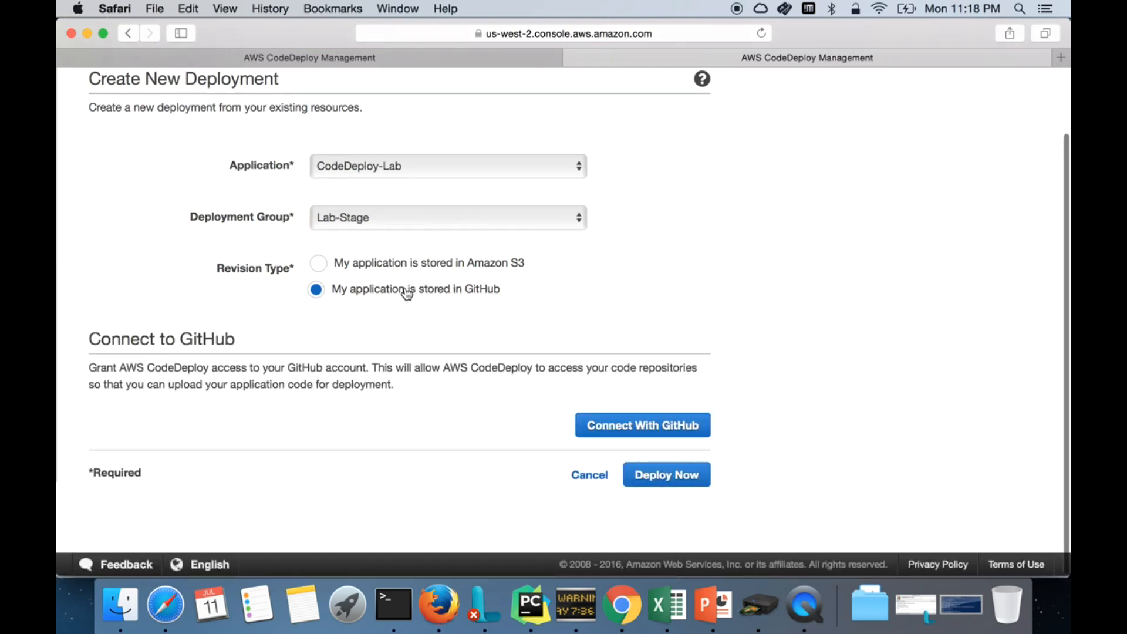
click(446, 264)
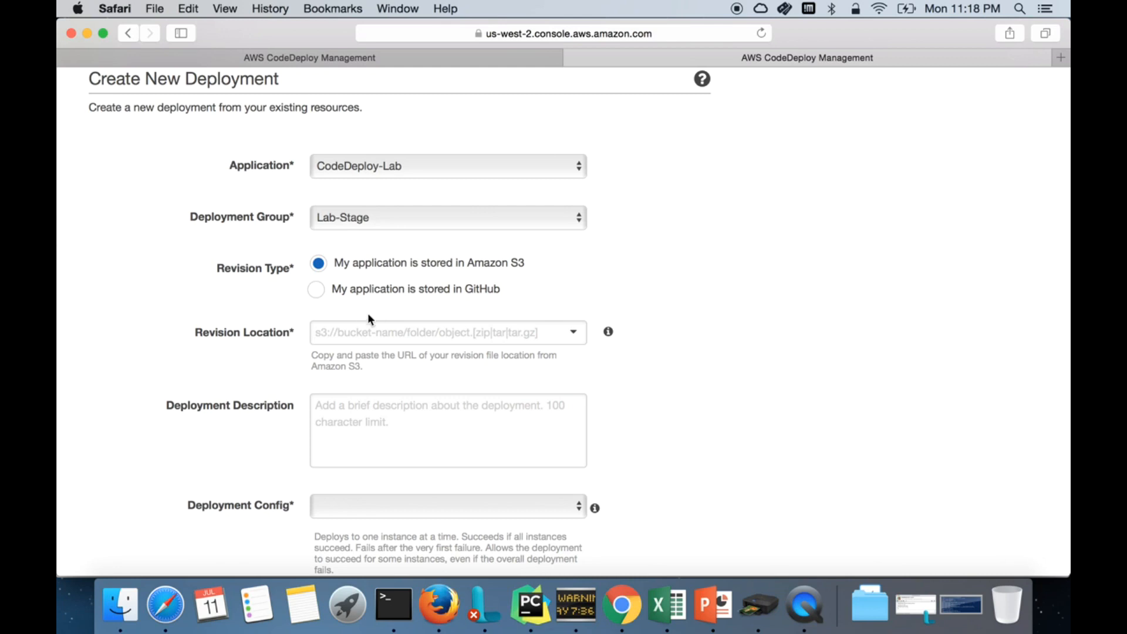
click(318, 333)
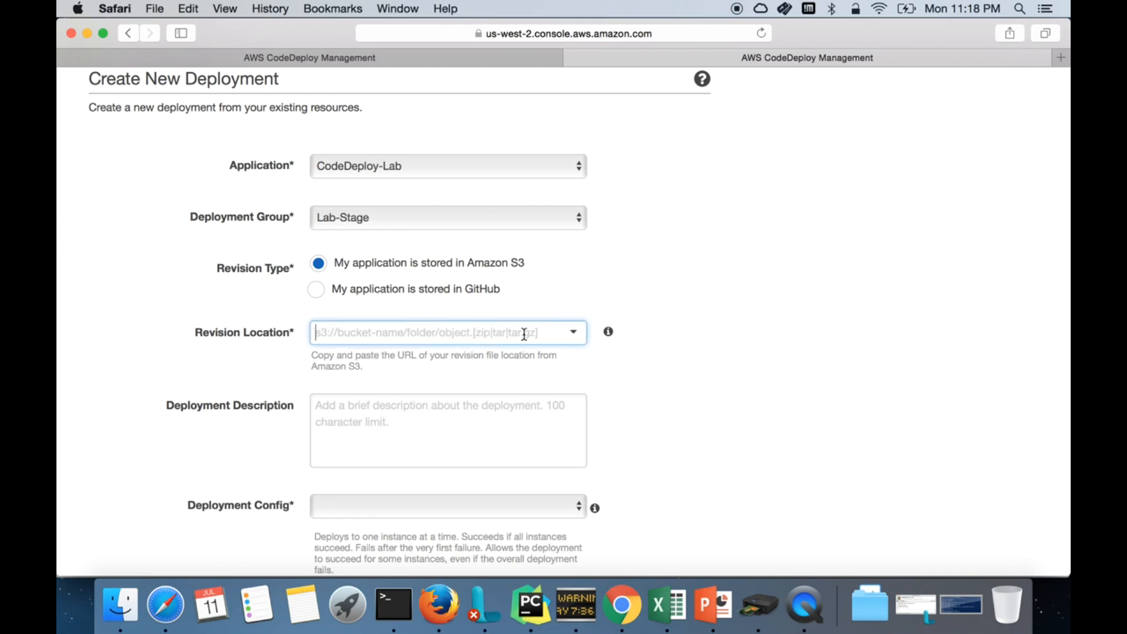
click(367, 298)
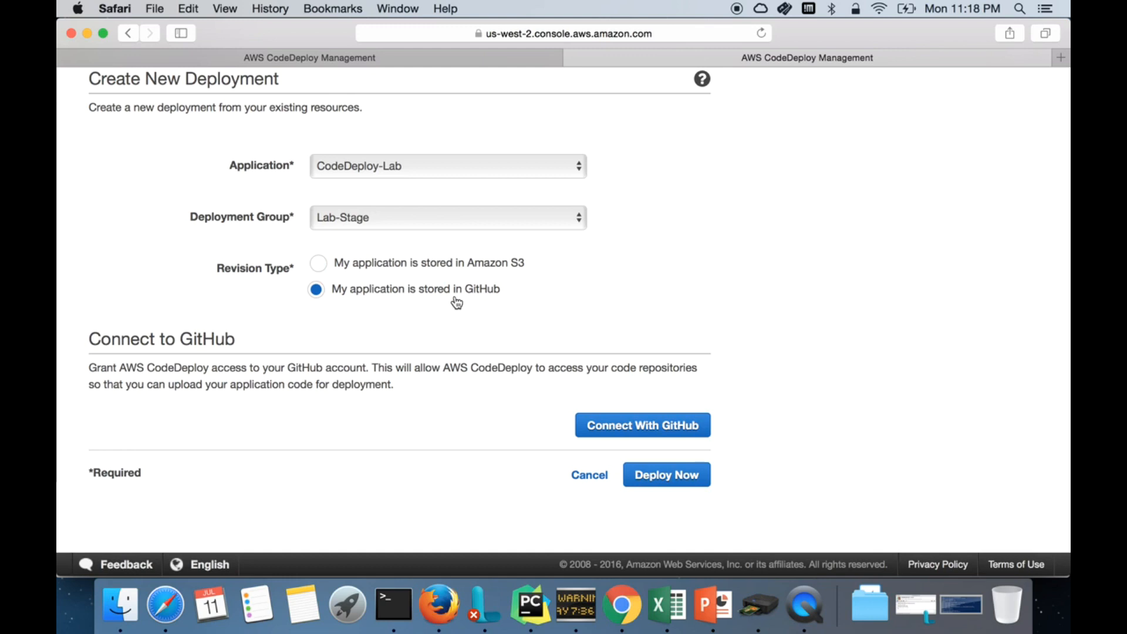
click(658, 429)
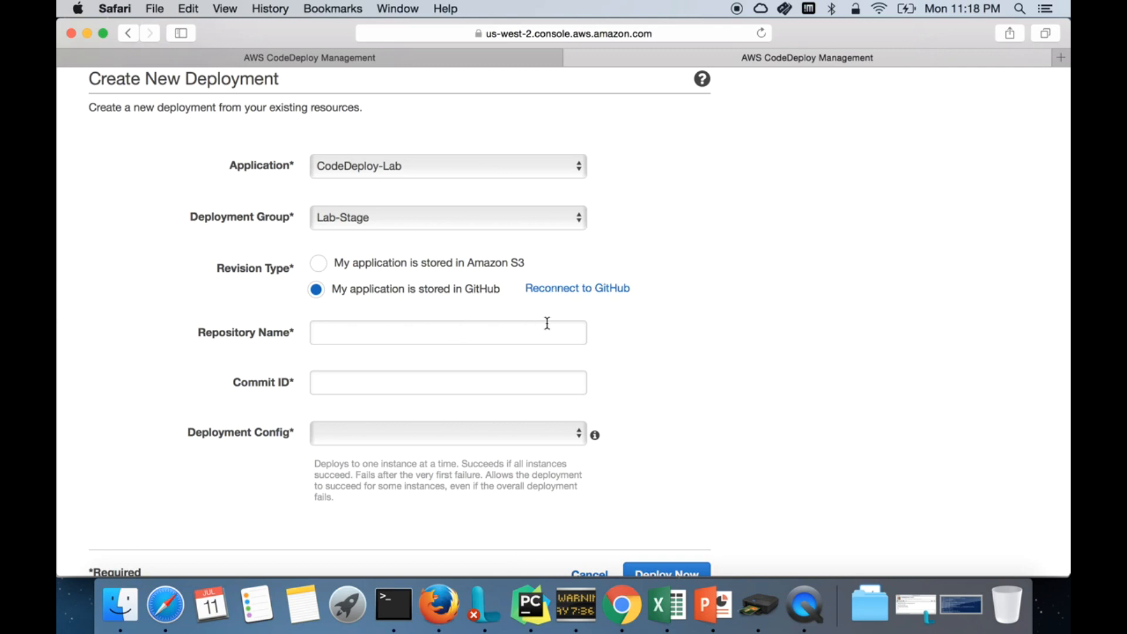
click(465, 343)
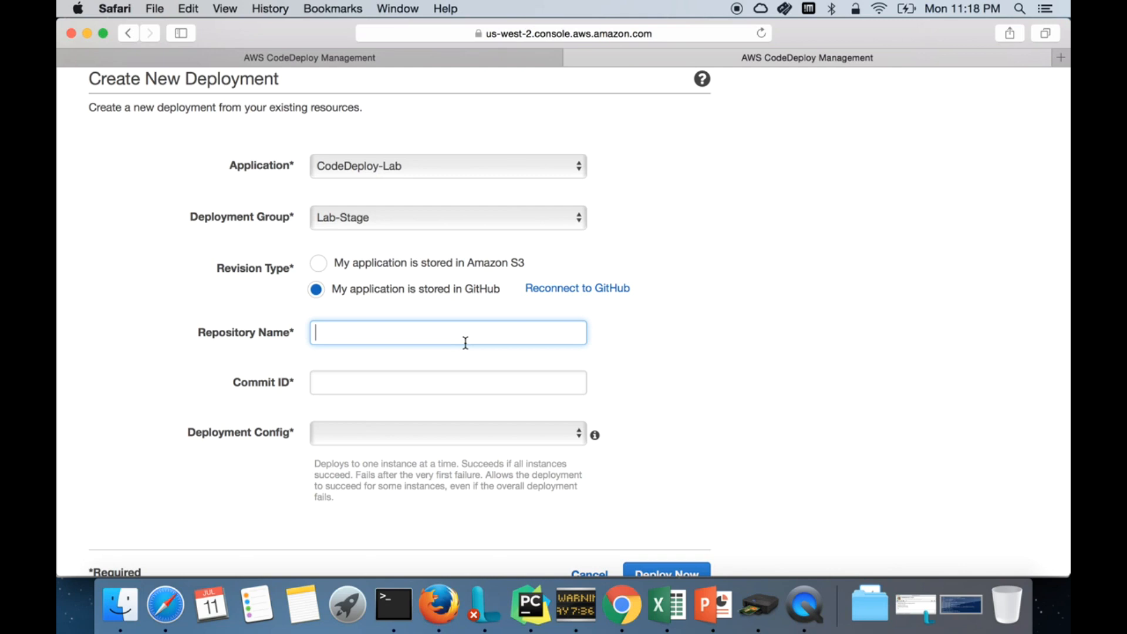
click(440, 605)
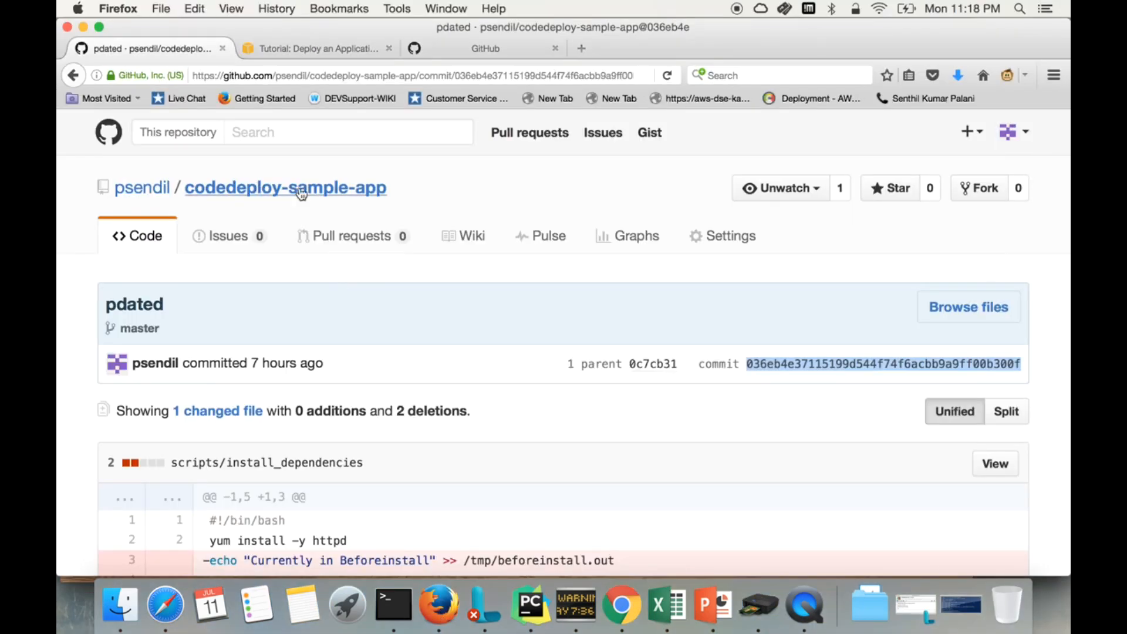
Step: Copy the repository name codedeploy-sample-app from GitHub into the Repository Name field
drag(406, 188, 118, 197)
key(super+c)
key(super+Tab)
key(super+v)
Step: Copy commit hash 036eb4e37115199d544f74f6acbb9a9ff00b300f from GitHub into the Commit ID field
click(403, 381)
key(super+Tab)
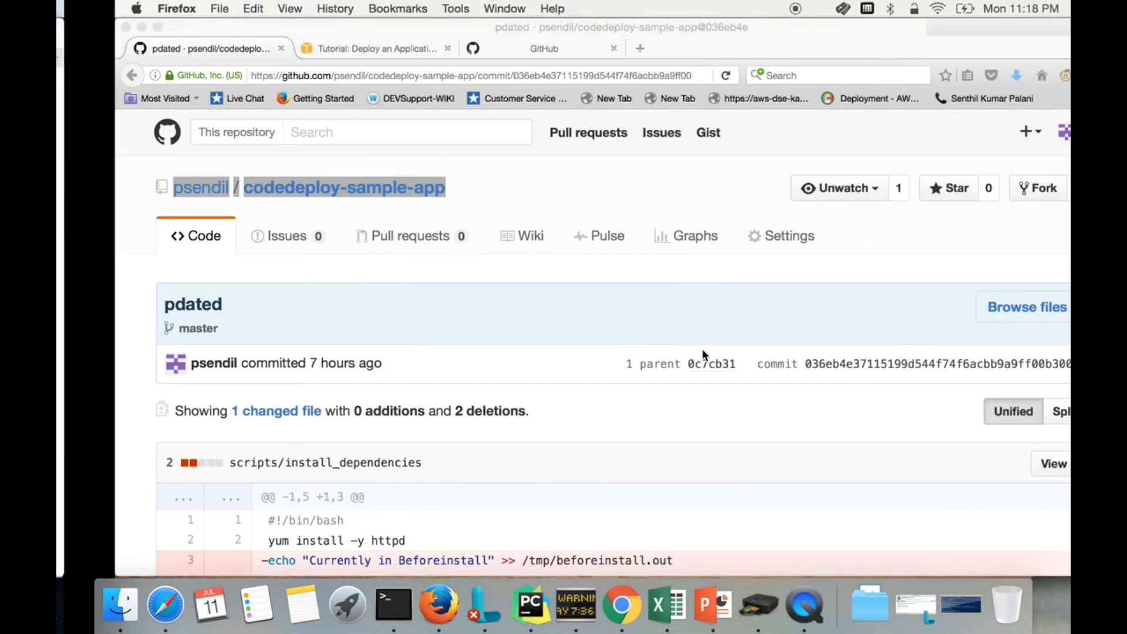
double_click(785, 366)
key(super+c)
key(super+Tab)
key(super+v)
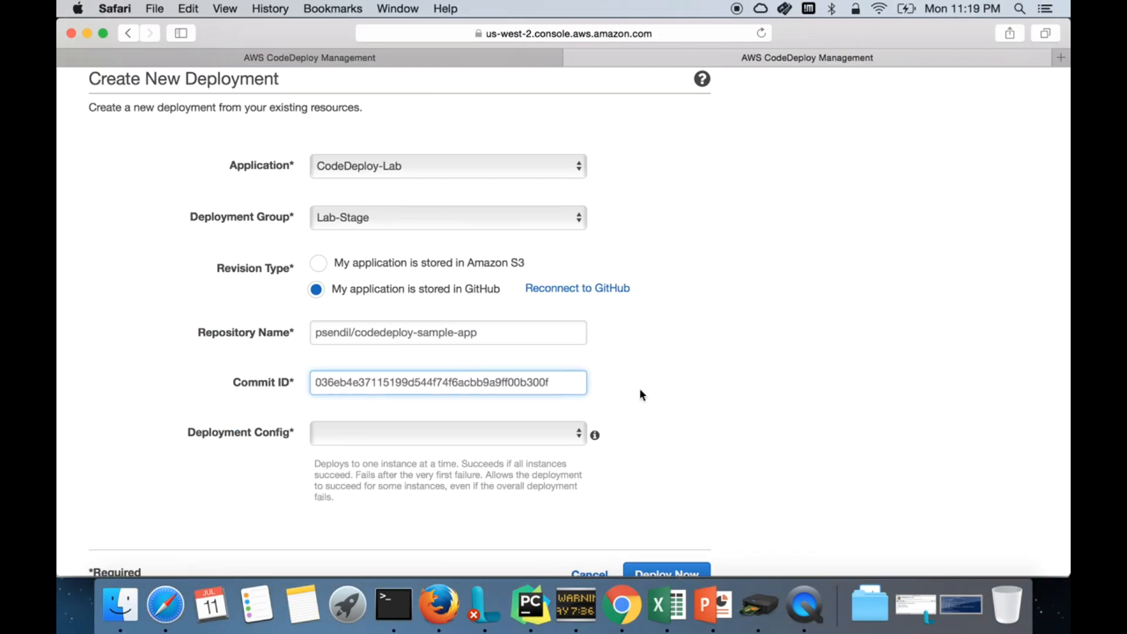
Step: Choose the OneAtATime deployment configuration and create the deployment
click(453, 431)
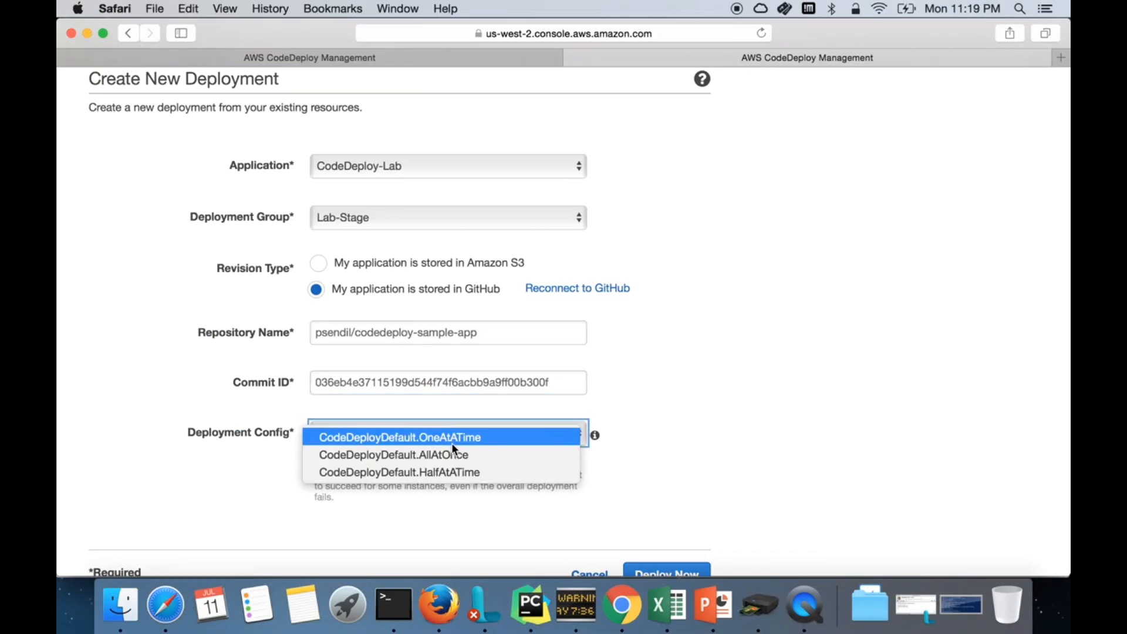
click(459, 437)
scroll(701, 457, down, 3)
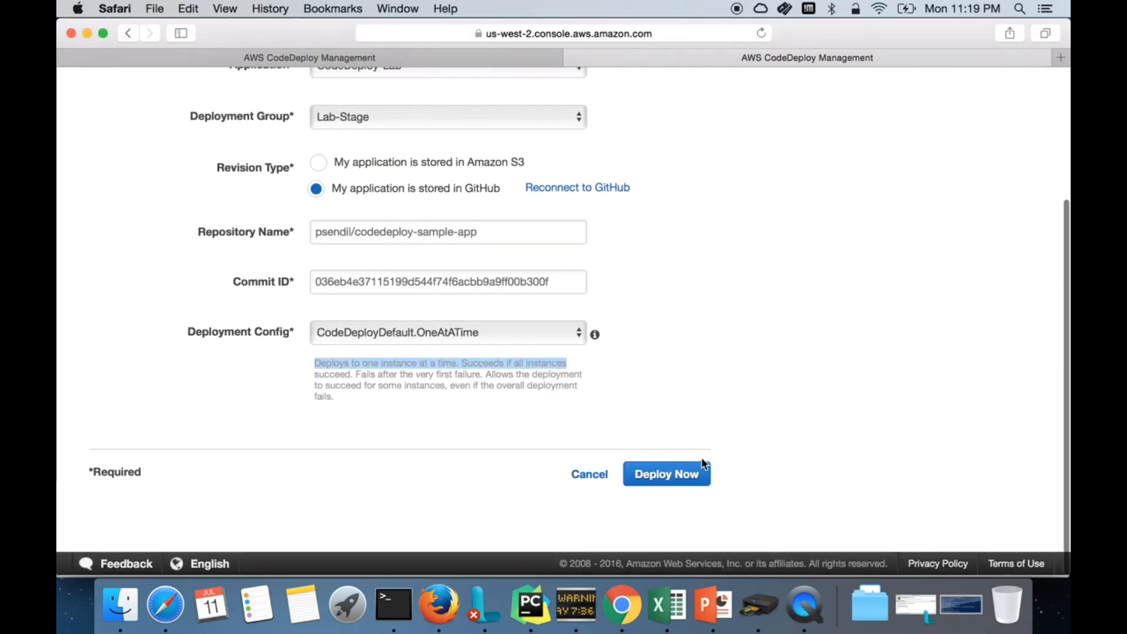
click(685, 478)
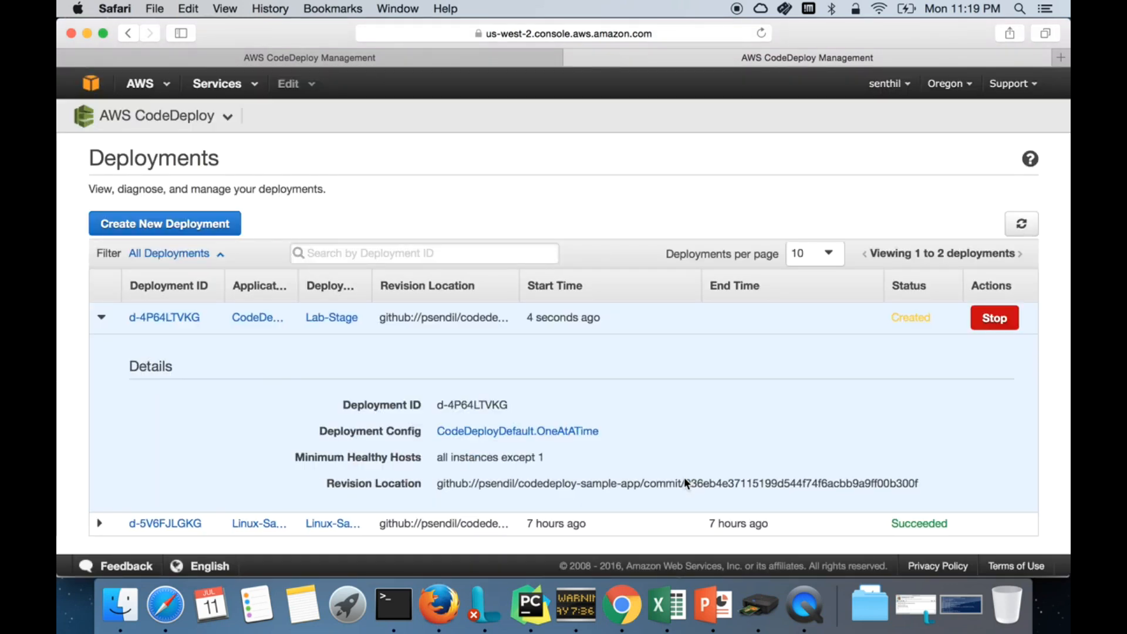
Step: Refresh the deployments list and open deployment d-4P64LTVKG's full details page
scroll(754, 453, down, 1)
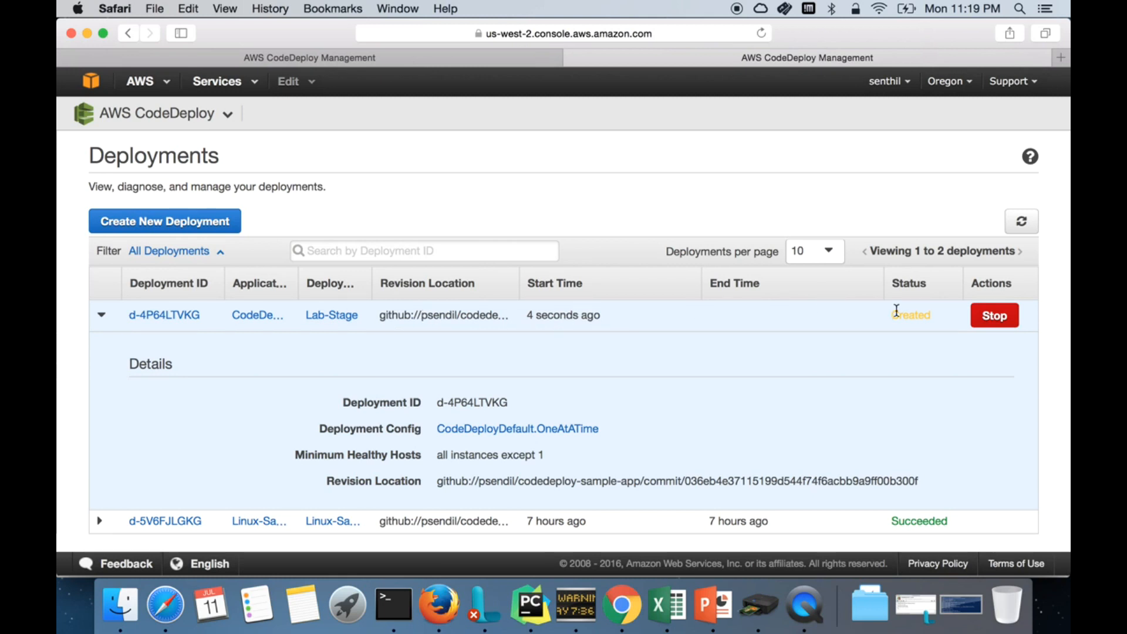
click(1028, 224)
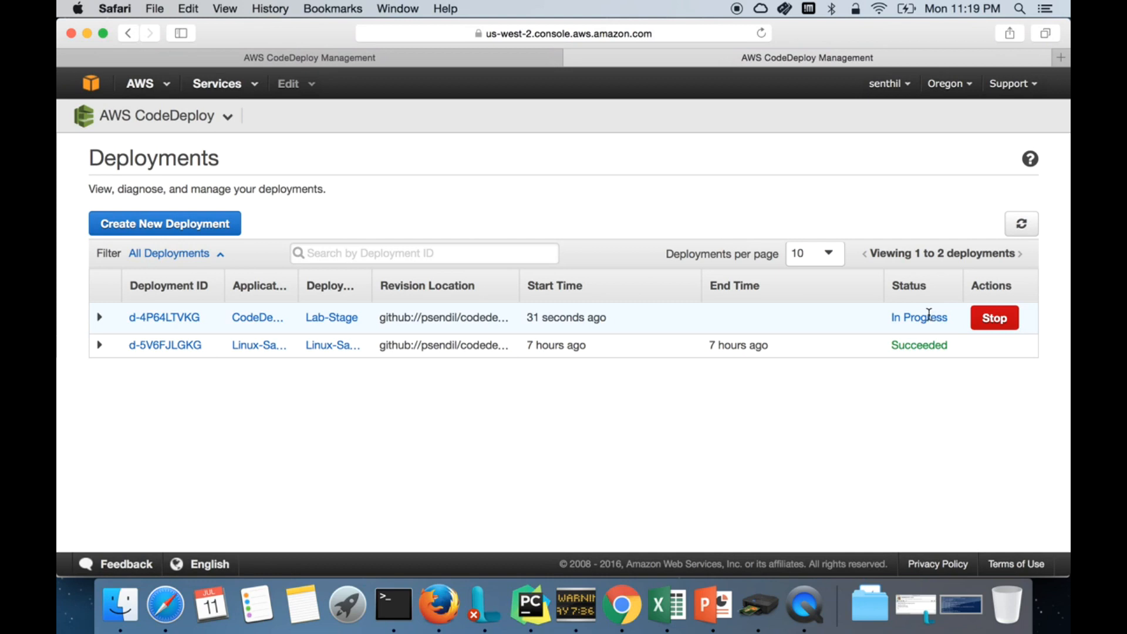
click(926, 316)
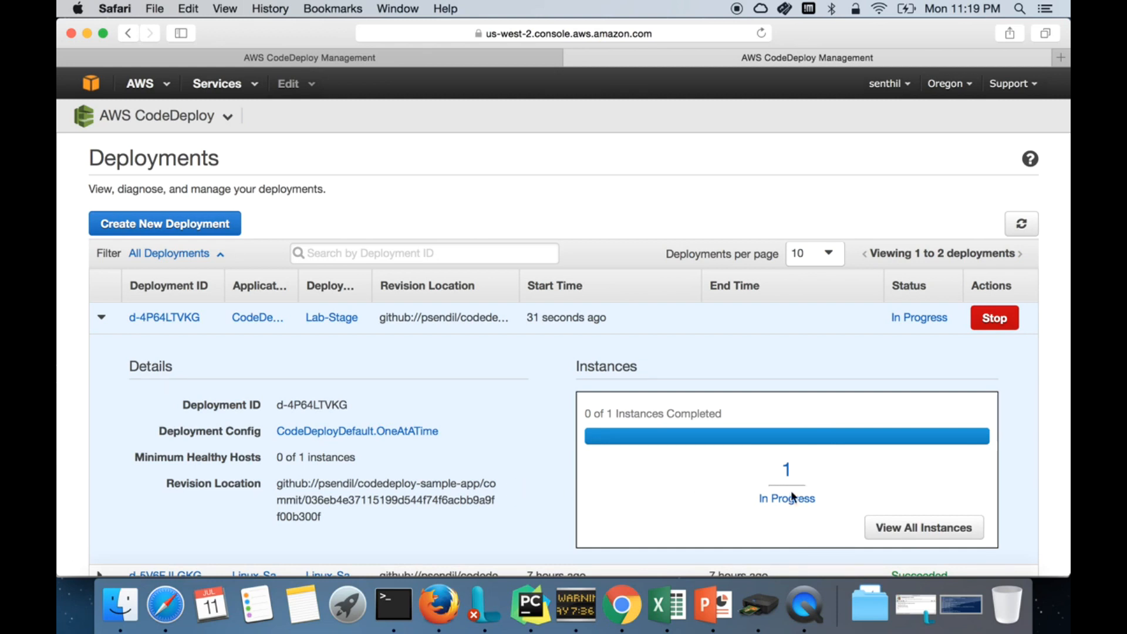
click(910, 528)
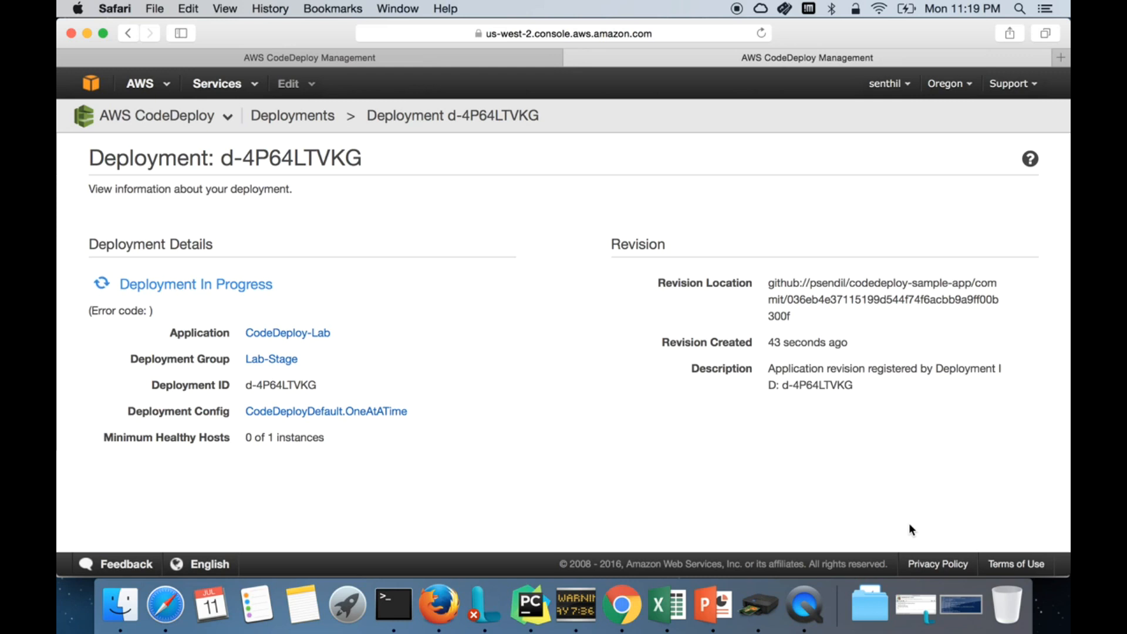
scroll(646, 411, down, 2)
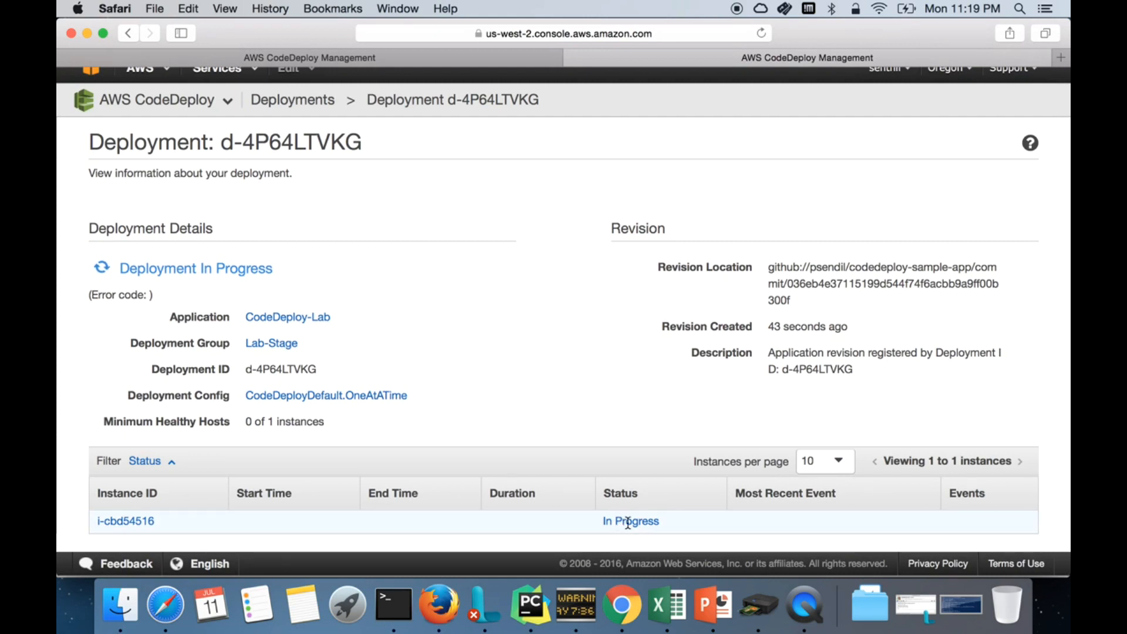
scroll(649, 463, down, 2)
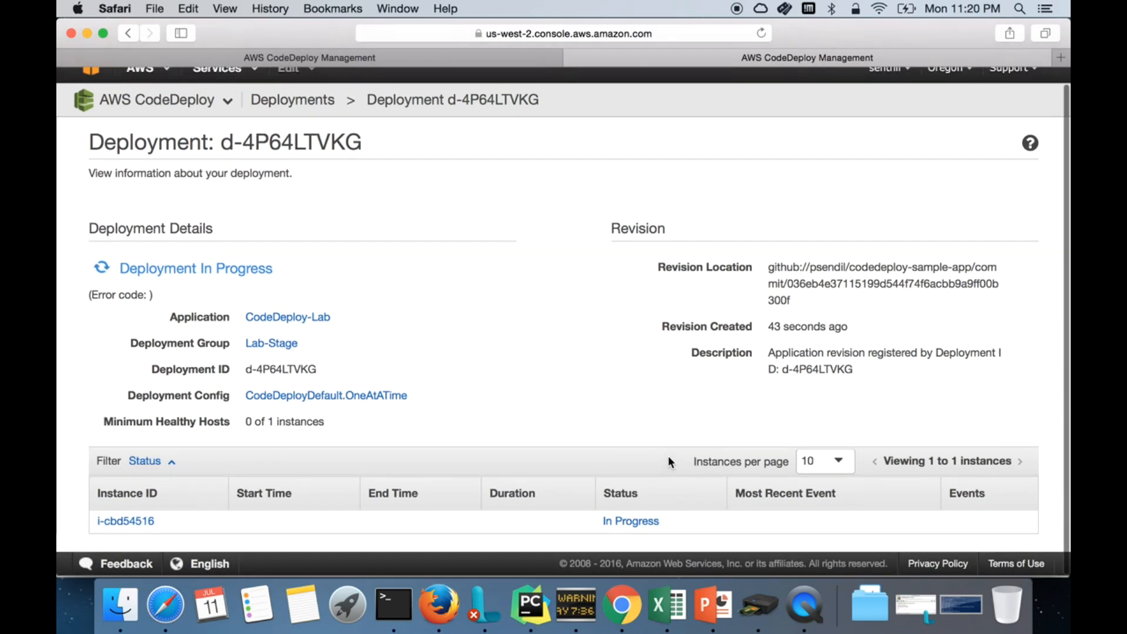
click(762, 34)
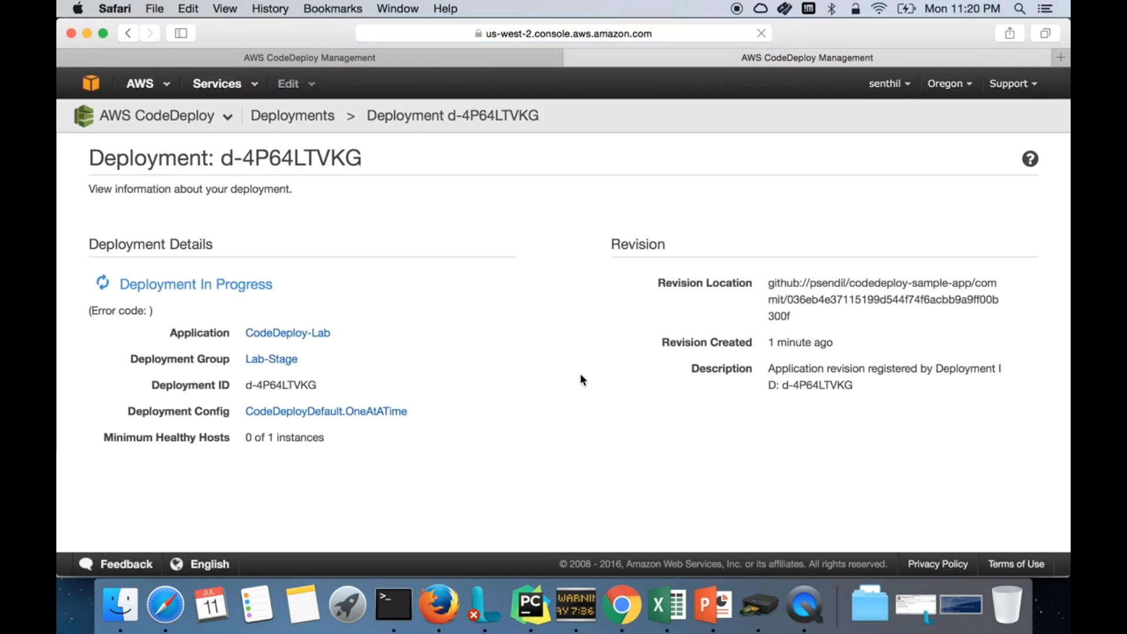
scroll(580, 376, down, 1)
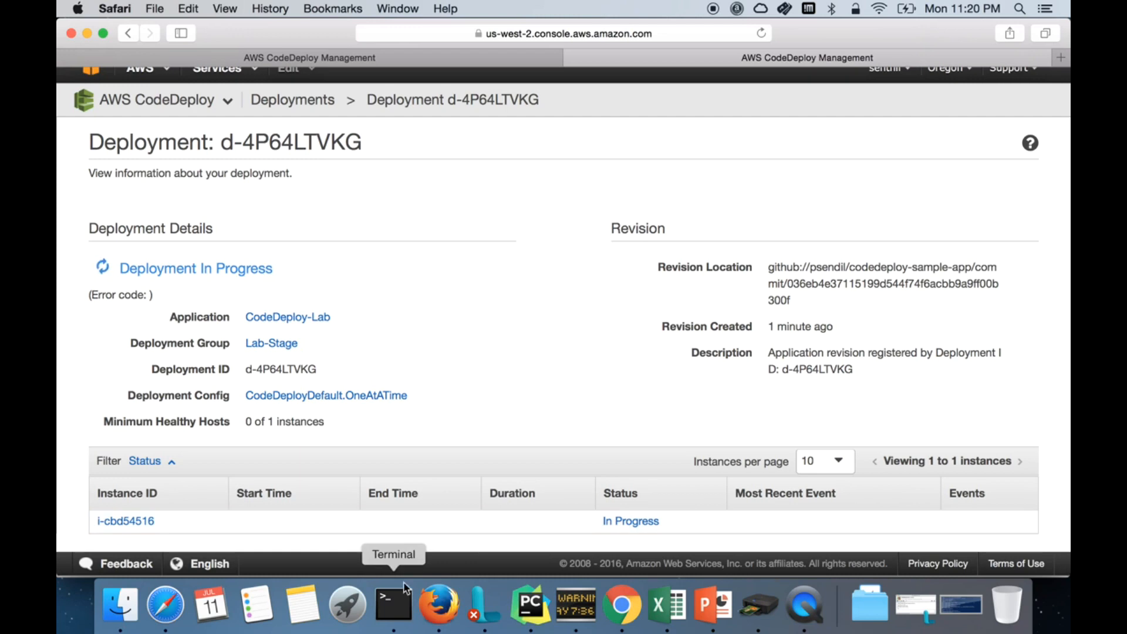
Step: Restore the MyLinuxGuru terminal window and run pwd to check its working folder
click(392, 609)
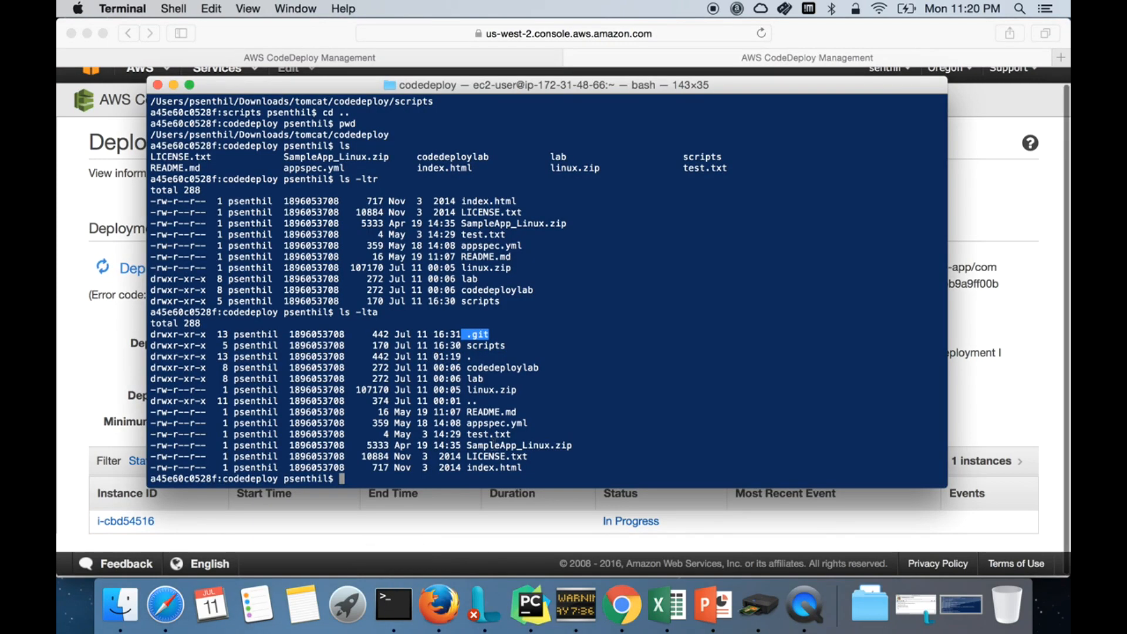
right_click(413, 600)
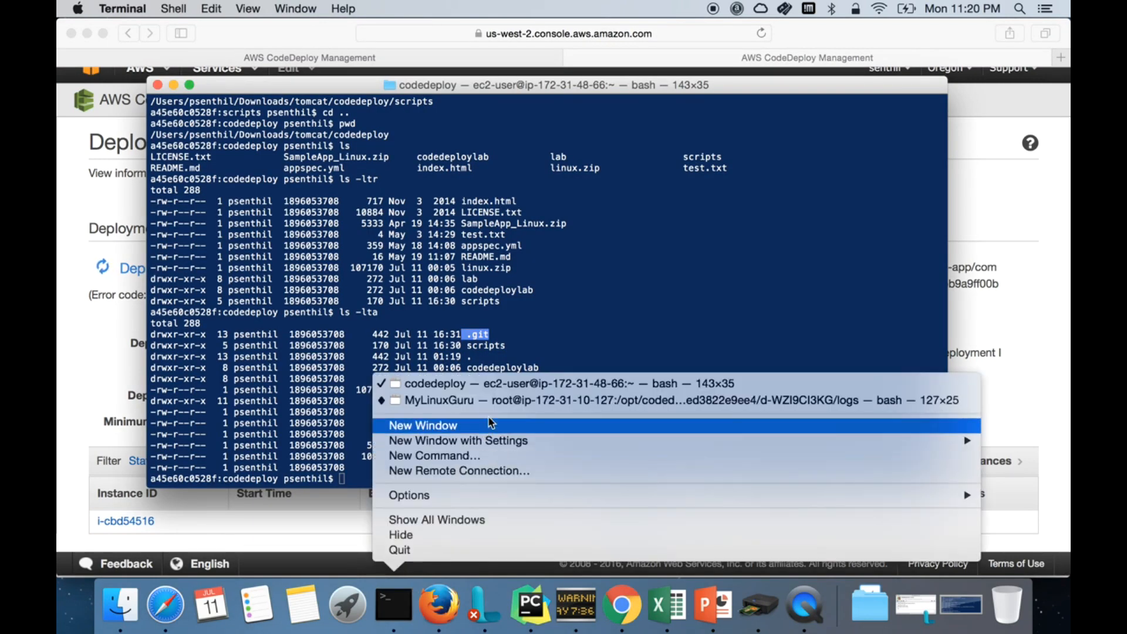
click(511, 399)
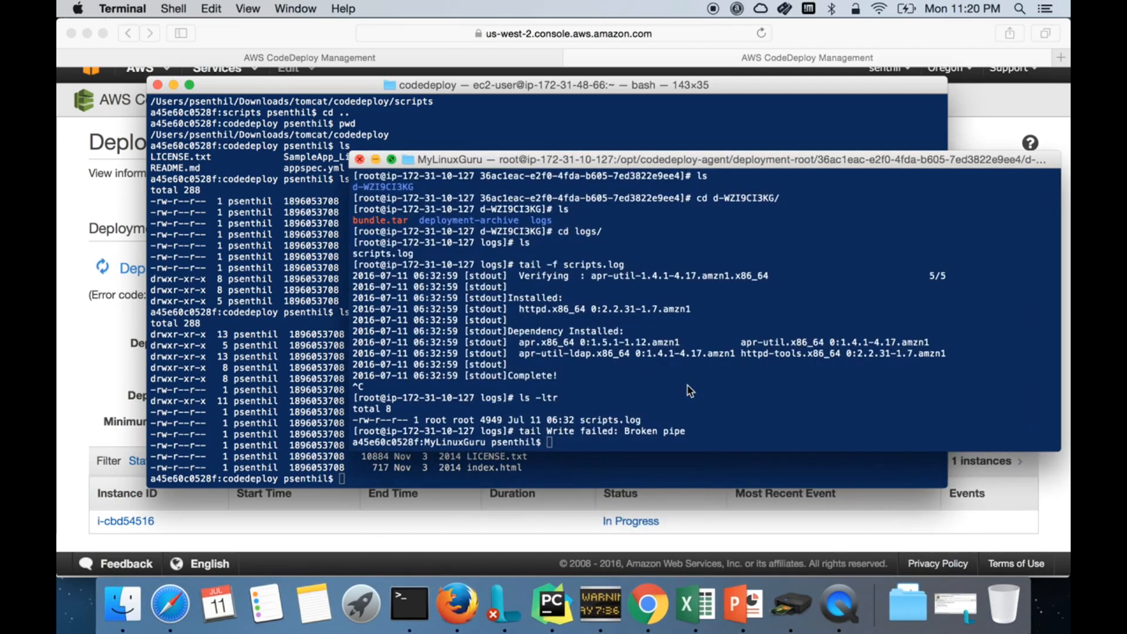
key(Return)
key(Return)
key(Return)
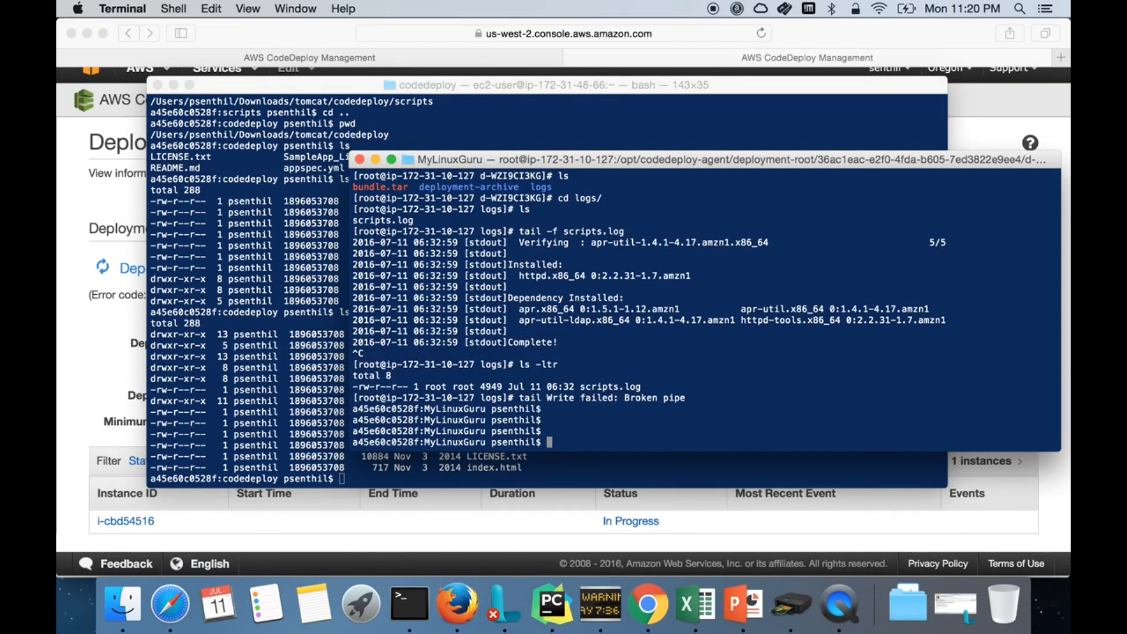
text(pwd)
key(Return)
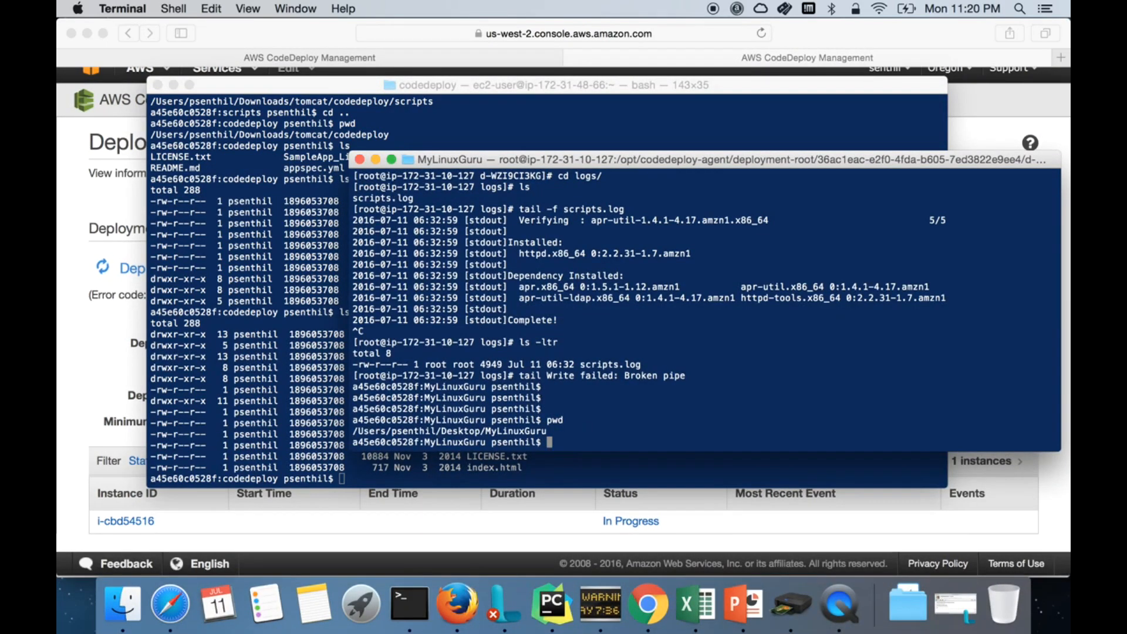
Step: Paste the copied commit hash at the local shell prompt and submit it
right_click(784, 359)
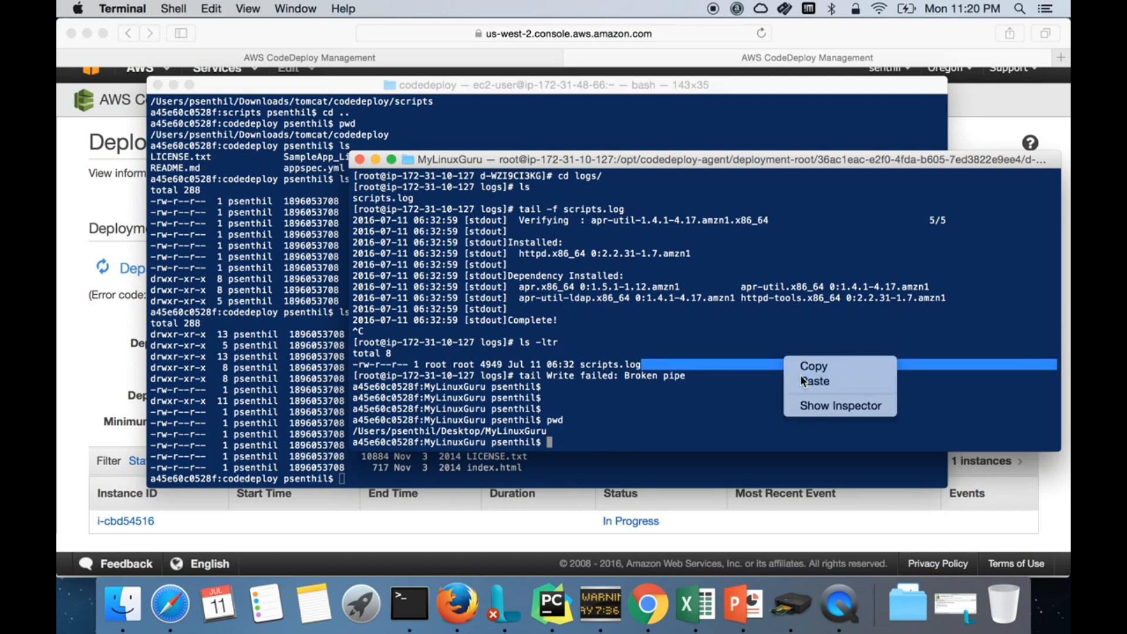
click(801, 376)
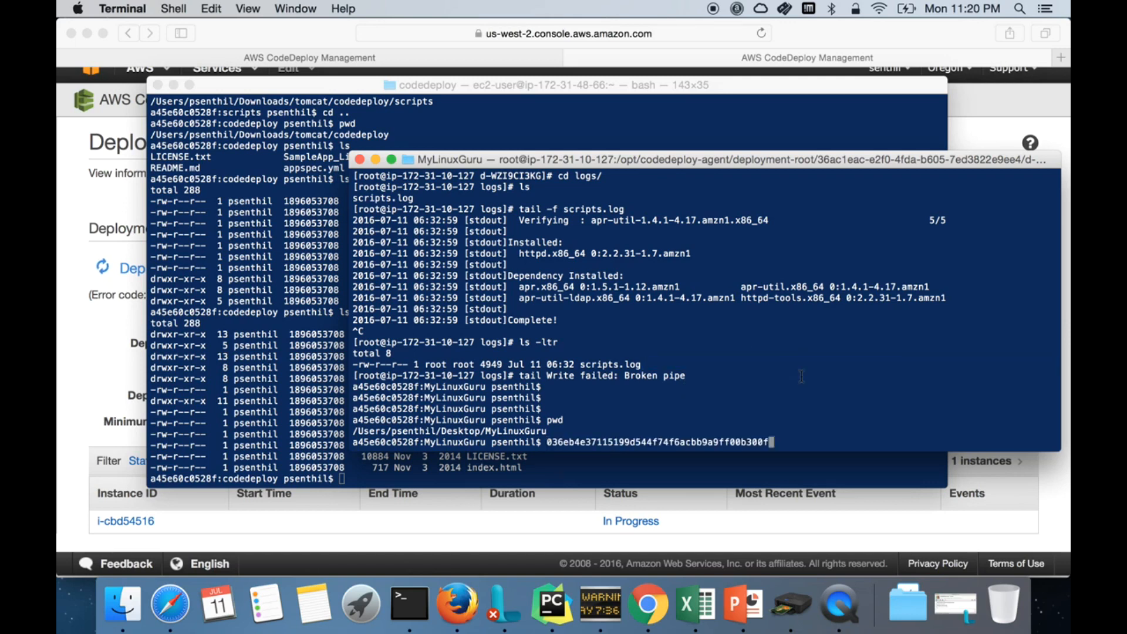
key(Return)
click(75, 170)
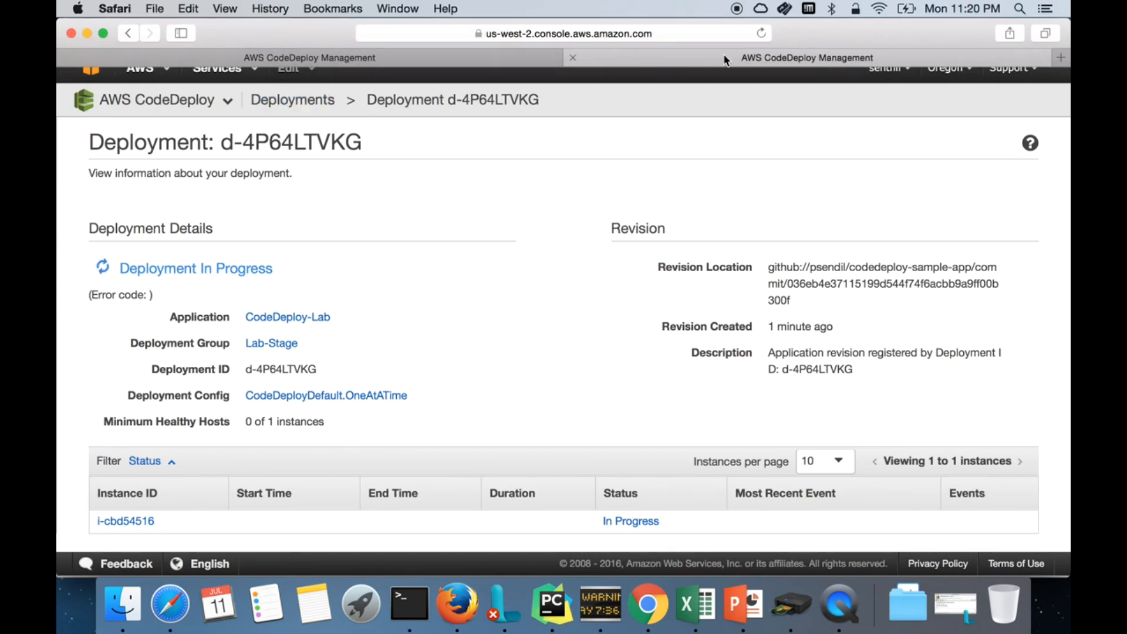
Step: Cycle through the CodeDeploy tabs, then go to the AWS console home and choose EC2
click(489, 54)
click(646, 51)
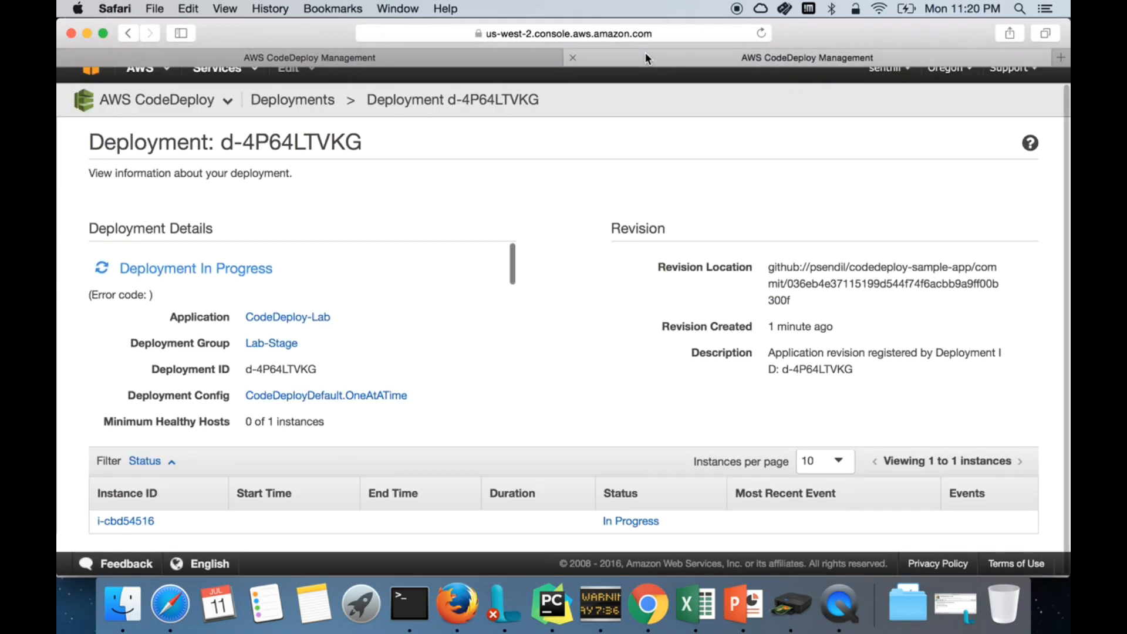
click(396, 52)
scroll(412, 242, up, 5)
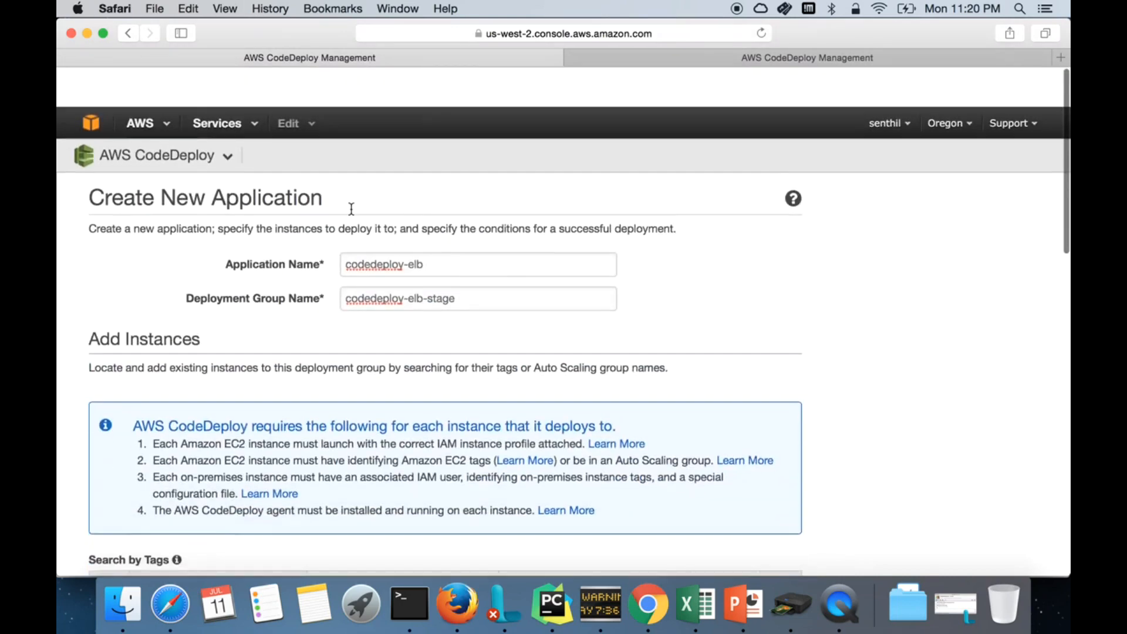
click(89, 86)
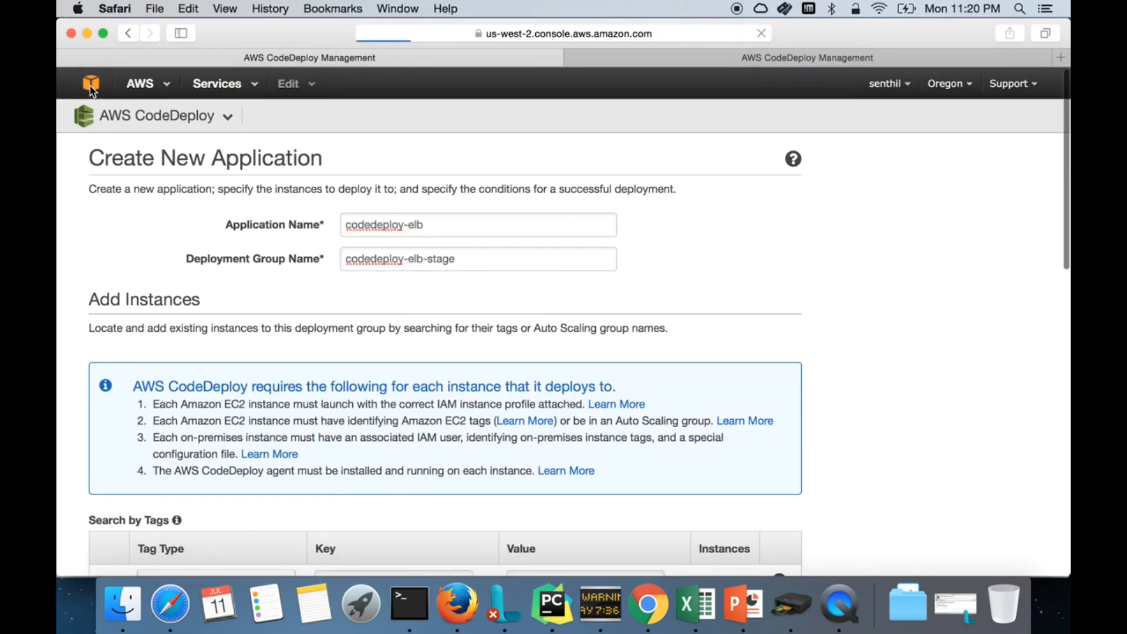
click(122, 172)
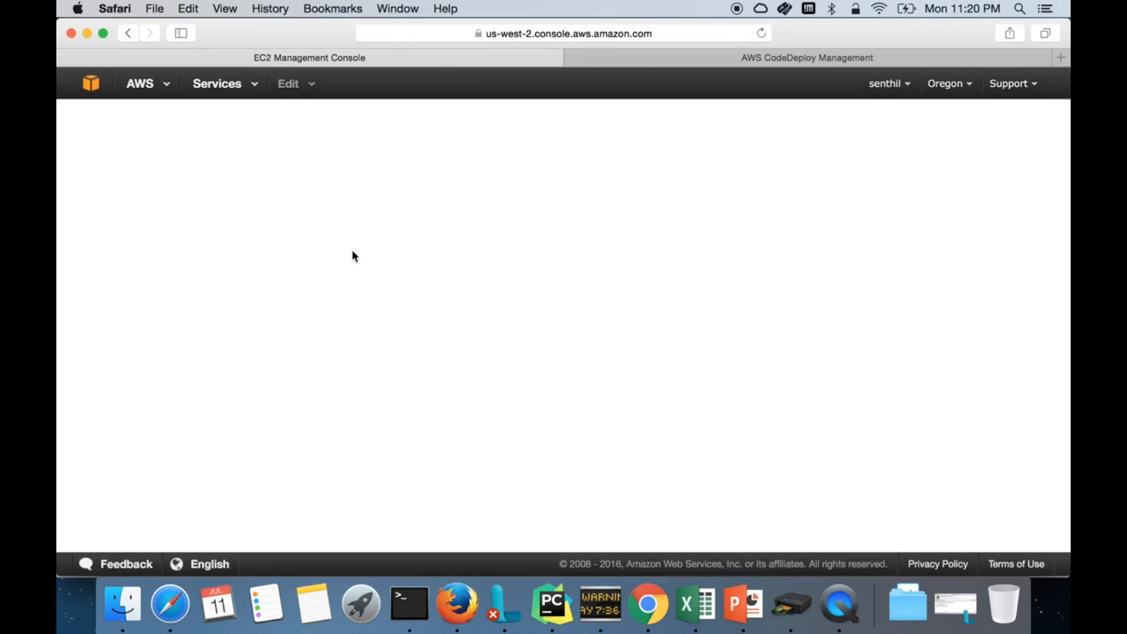
Step: Select CodeDeploy-Lab under EC2 Instances and copy its example ssh command from Connect
click(346, 174)
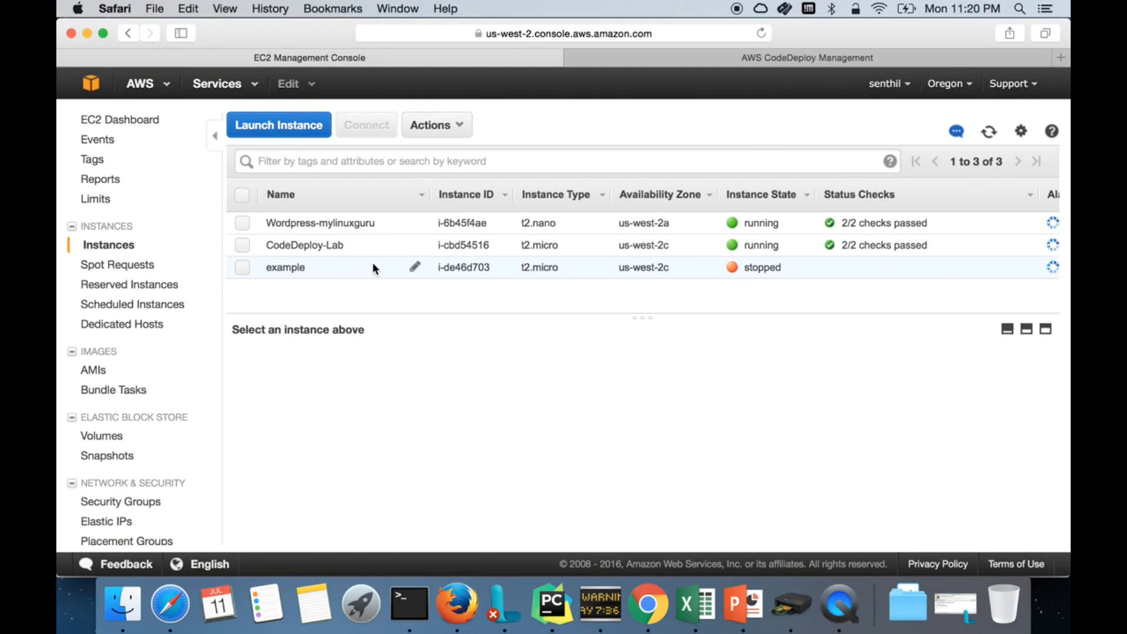
click(346, 240)
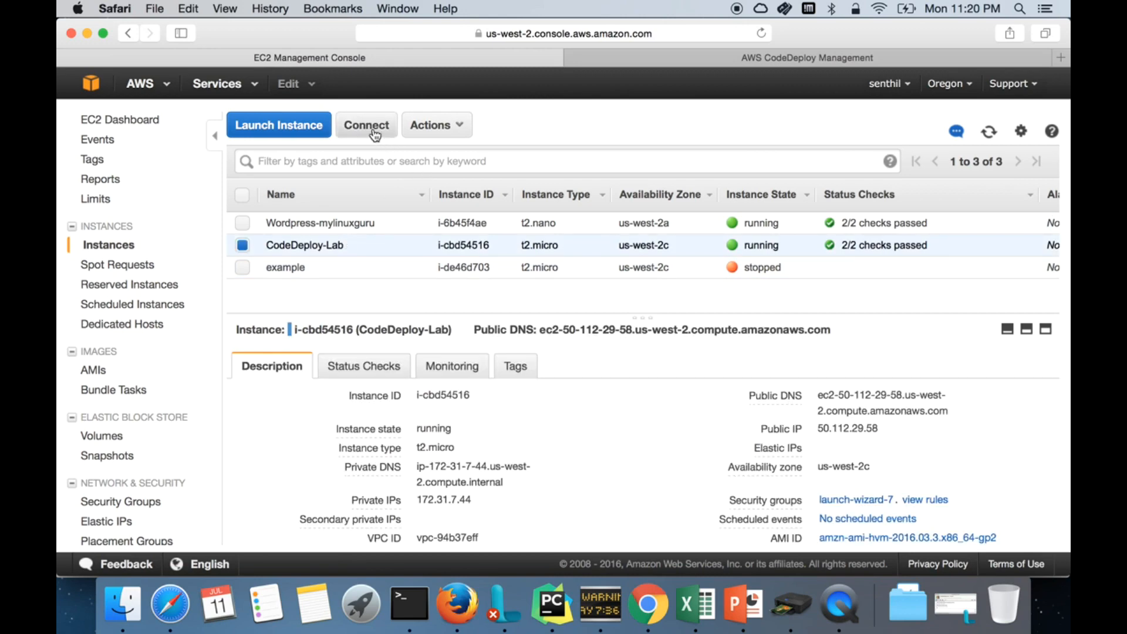
click(369, 126)
triple_click(559, 409)
key(super+c)
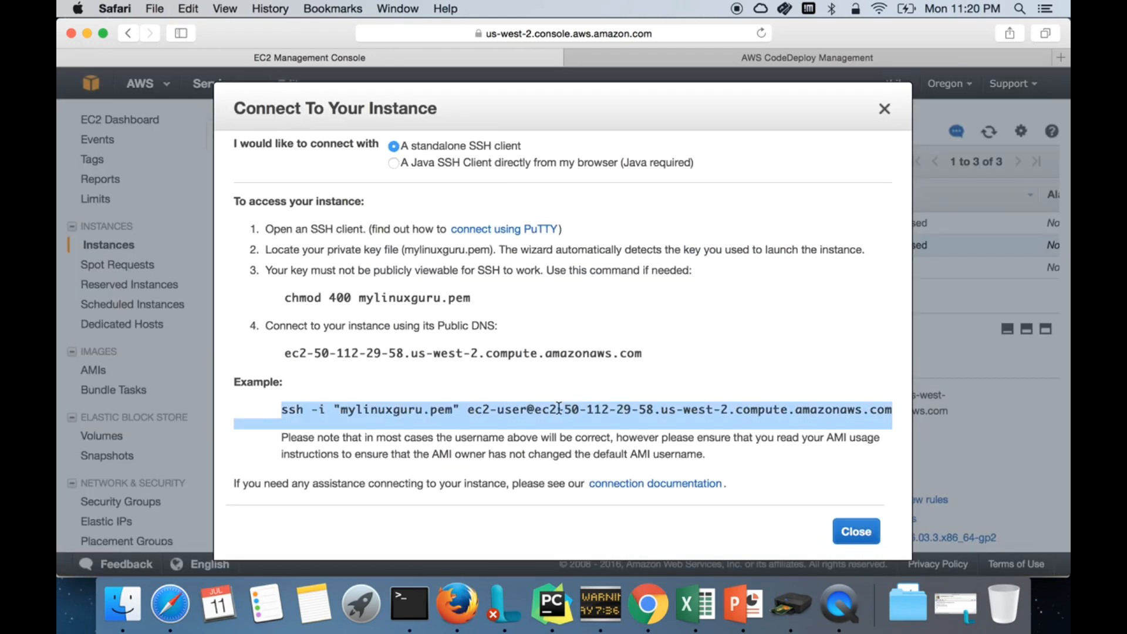
click(409, 599)
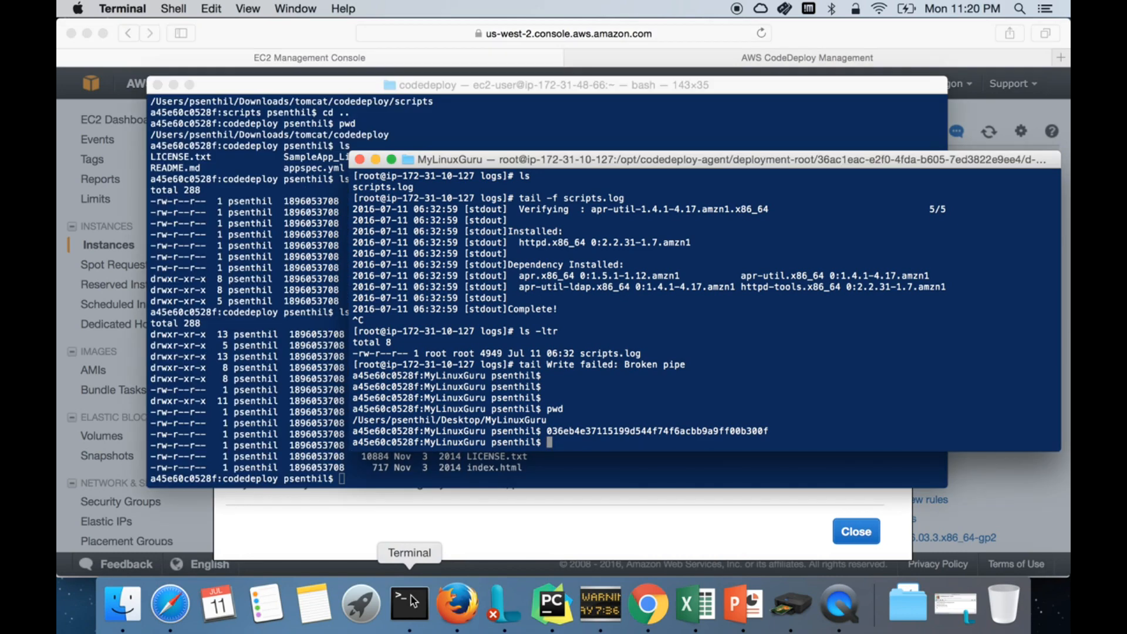
right_click(674, 420)
Step: SSH into CodeDeploy-Lab, accept the host key with yes, clear the screen and become root
click(702, 443)
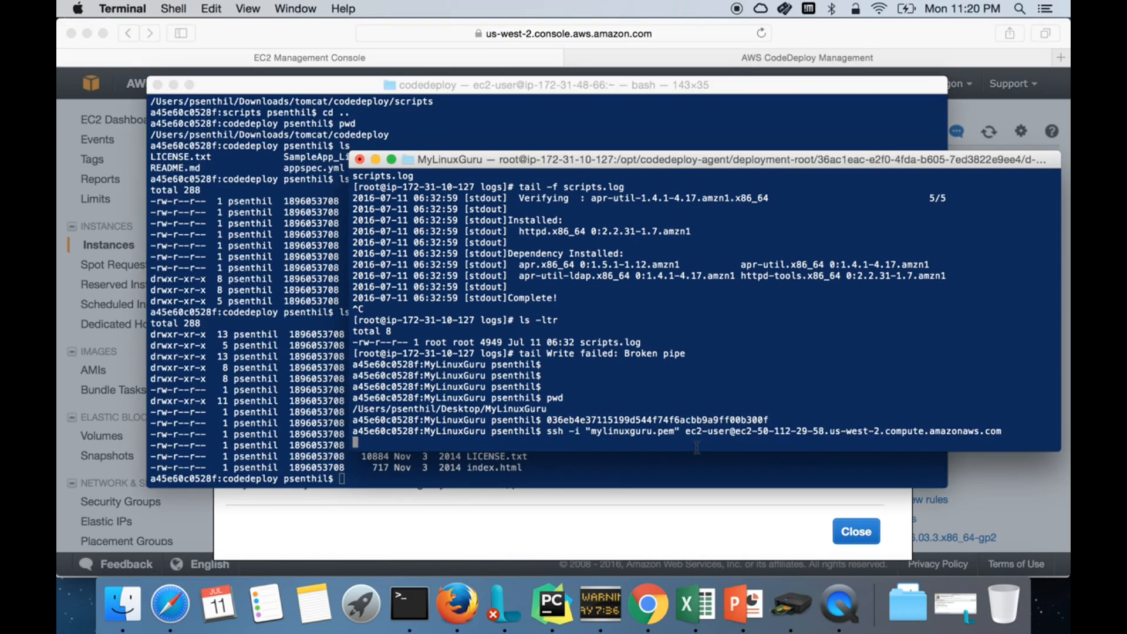
text(yes)
key(Return)
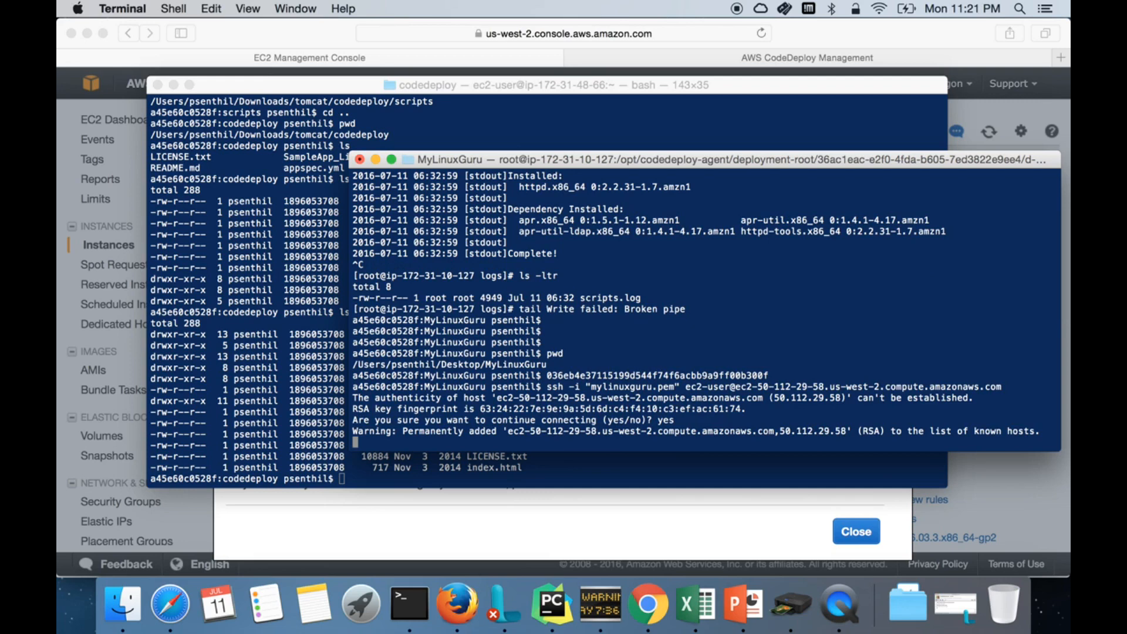
text(clear)
key(Return)
text(sudo su)
key(Return)
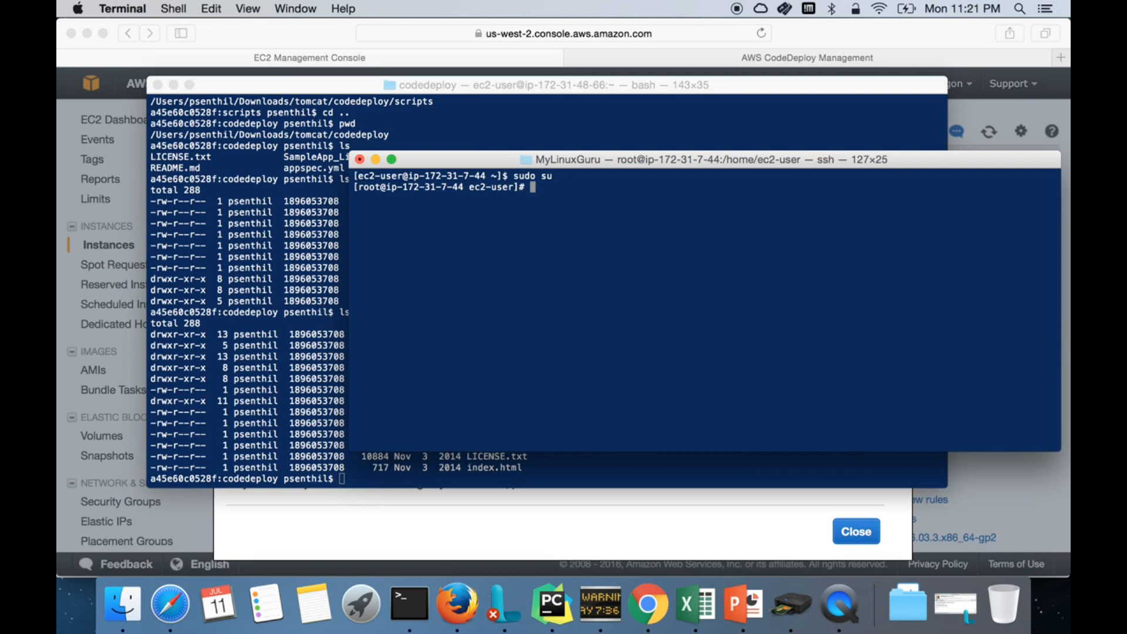
Step: Start typing a cd into a CodeDeploy folder path, then cancel it with Ctrl+C
text(cd /var/log/aw)
key(BackSpace)
key(BackSpace)
key(BackSpace)
key(BackSpace)
key(BackSpace)
key(BackSpace)
key(BackSpace)
key(BackSpace)
key(BackSpace)
key(BackSpace)
text(opt/co)
key(BackSpace)
key(BackSpace)
text(code)
key(BackSpace)
key(BackSpace)
key(BackSpace)
text(ode)
key(ctrl+c)
Step: Run ps -ef | grep code* and confirm no CodeDeploy agent process is running
text(ps -)
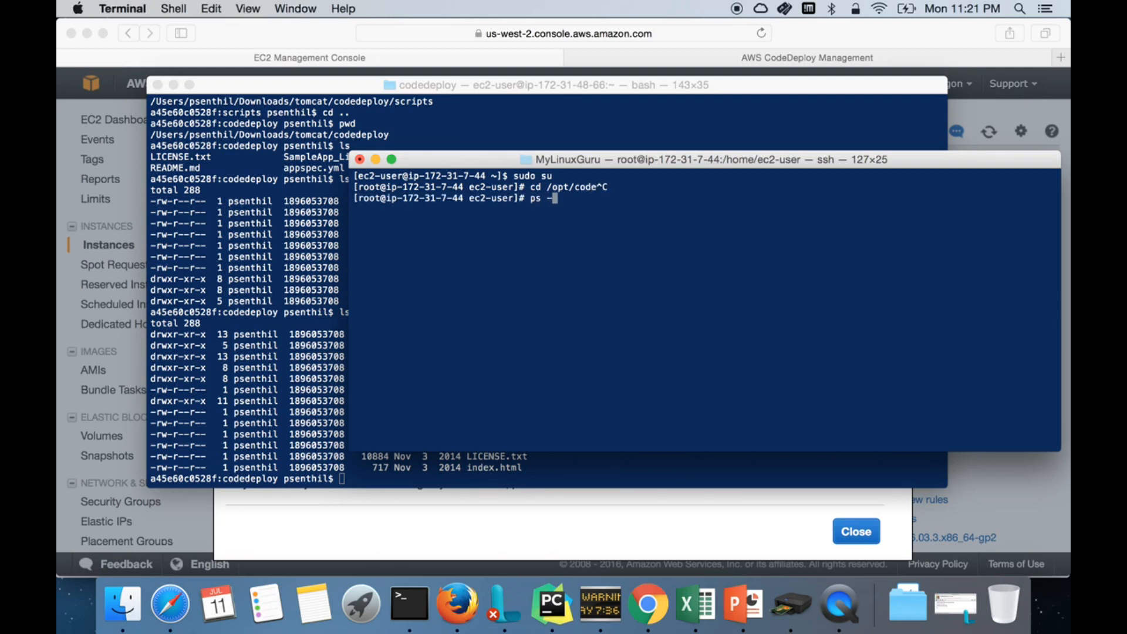
text(ef | grep code*)
key(Return)
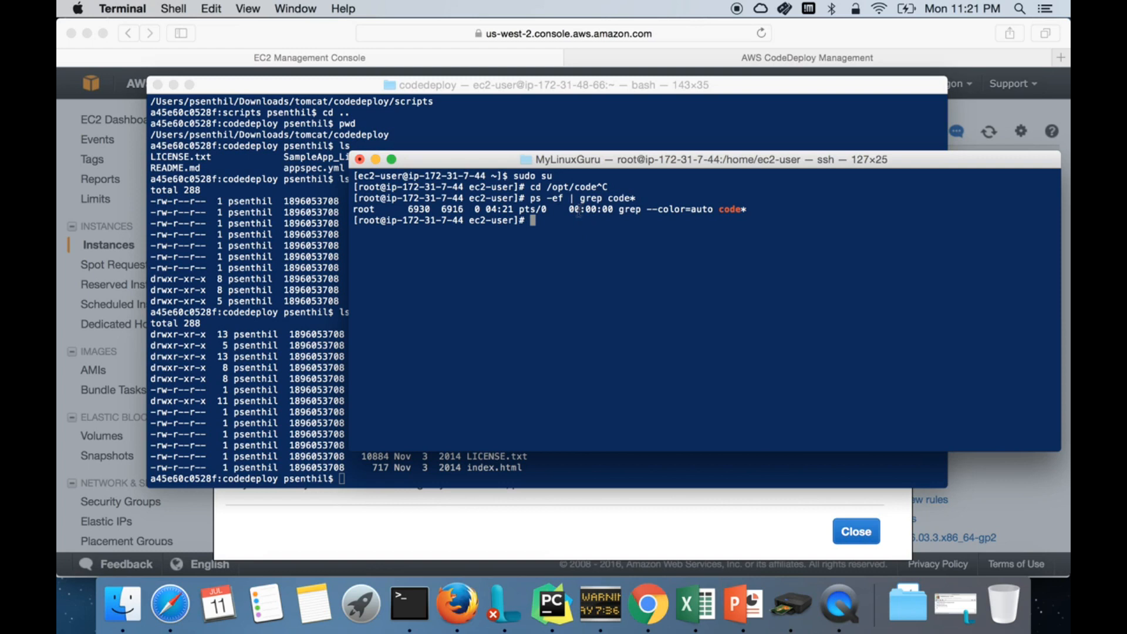
drag(559, 210, 760, 211)
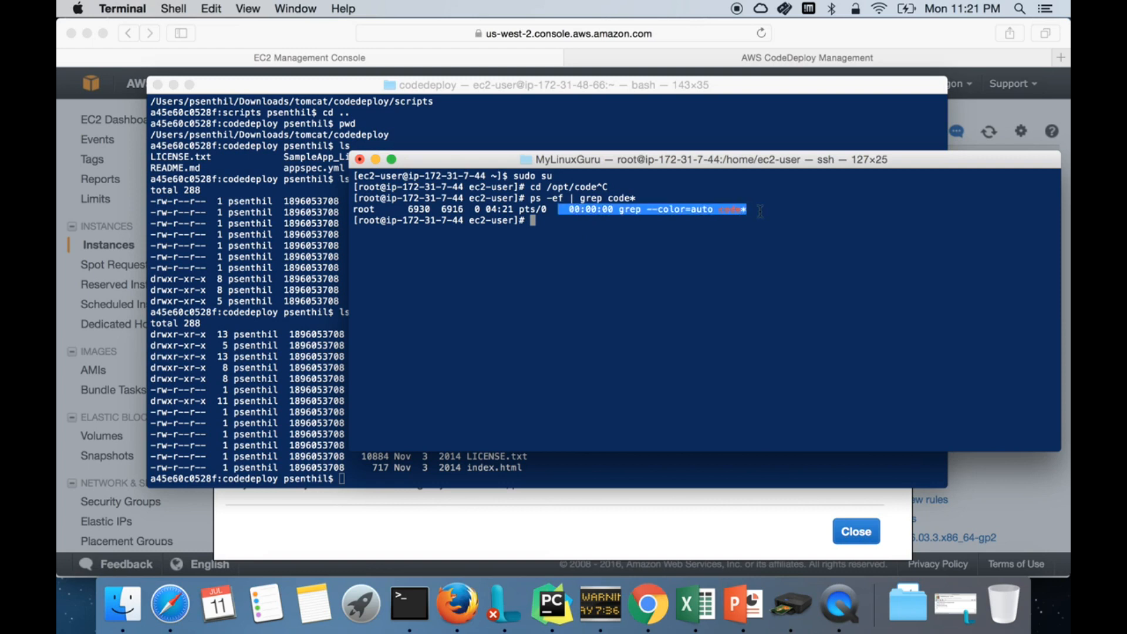
click(725, 310)
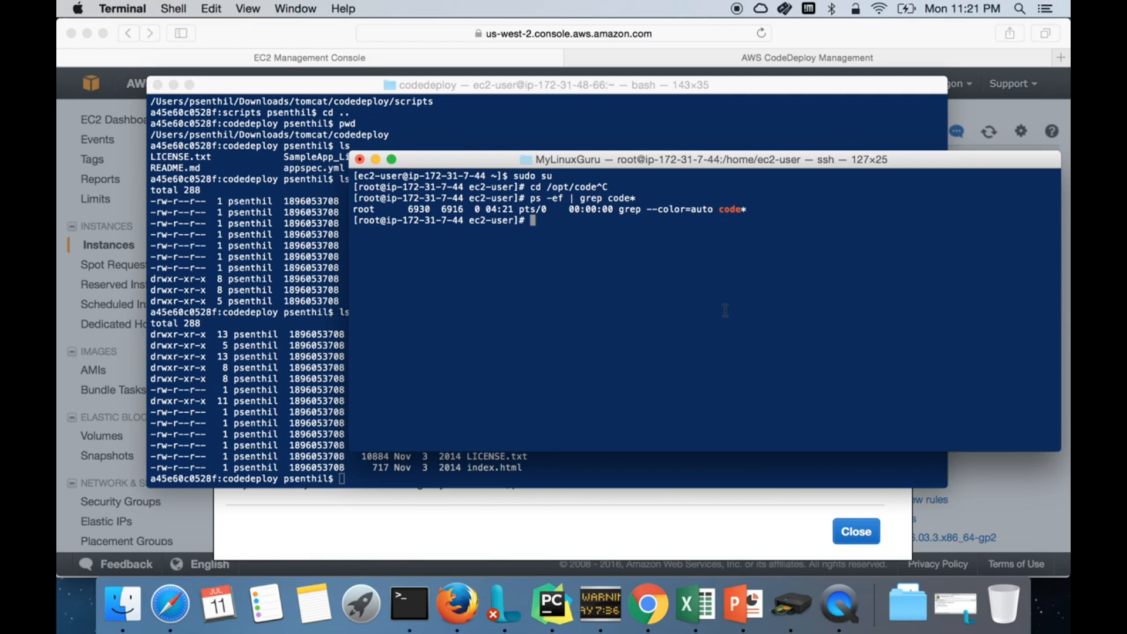
mouse_move(529, 199)
mouse_down()
mouse_move(704, 210)
mouse_move(530, 220)
mouse_up()
click(536, 526)
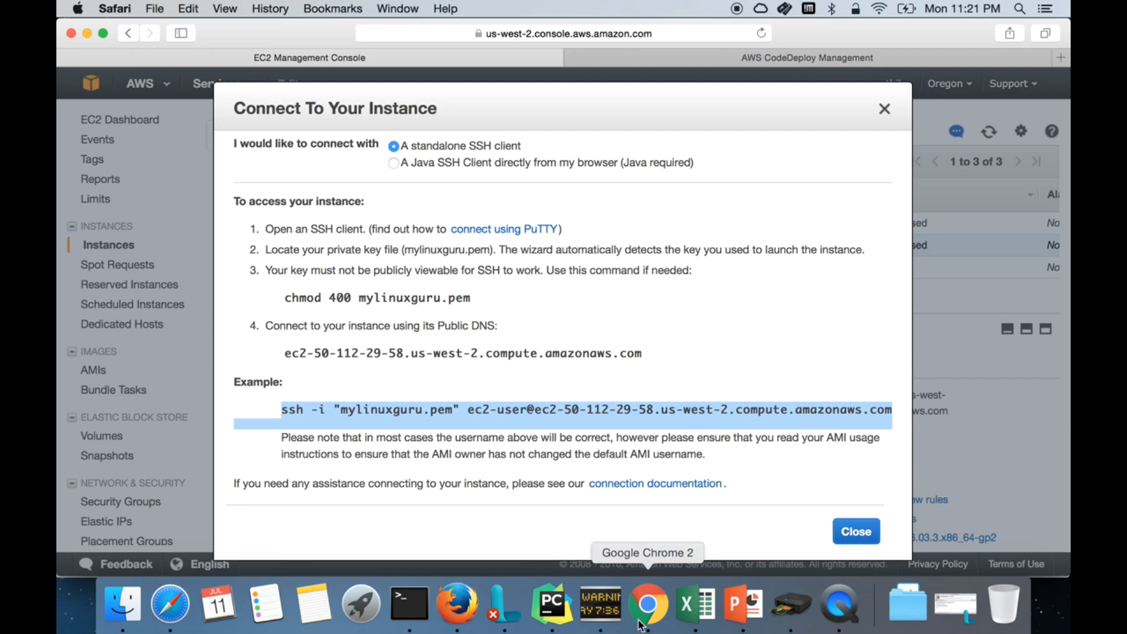
Step: Reload the CodeDeploy deployment page to refresh d-4P64LTVKG's status
click(717, 53)
right_click(547, 418)
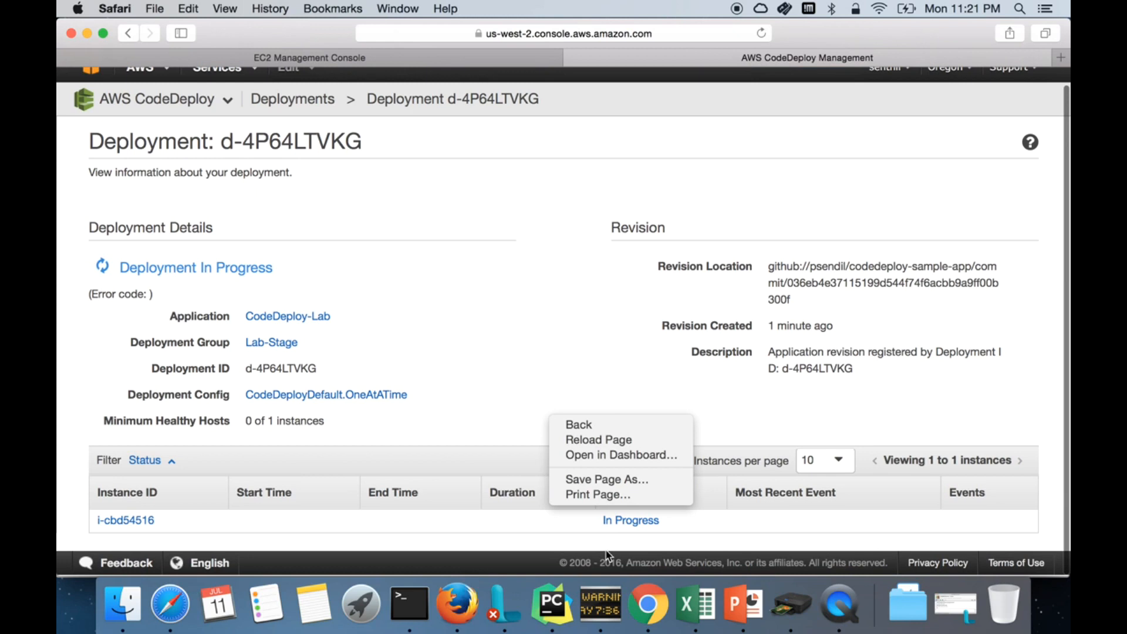
click(636, 516)
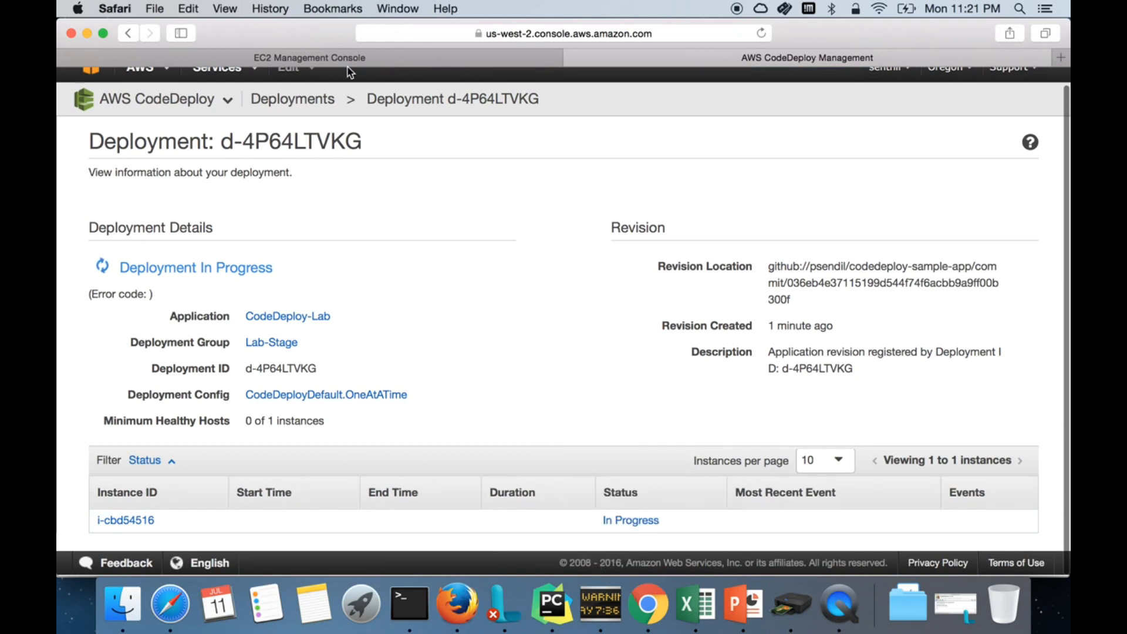
Step: Select the agent install script on PowerPoint's UserData slide 8 to copy it
click(741, 616)
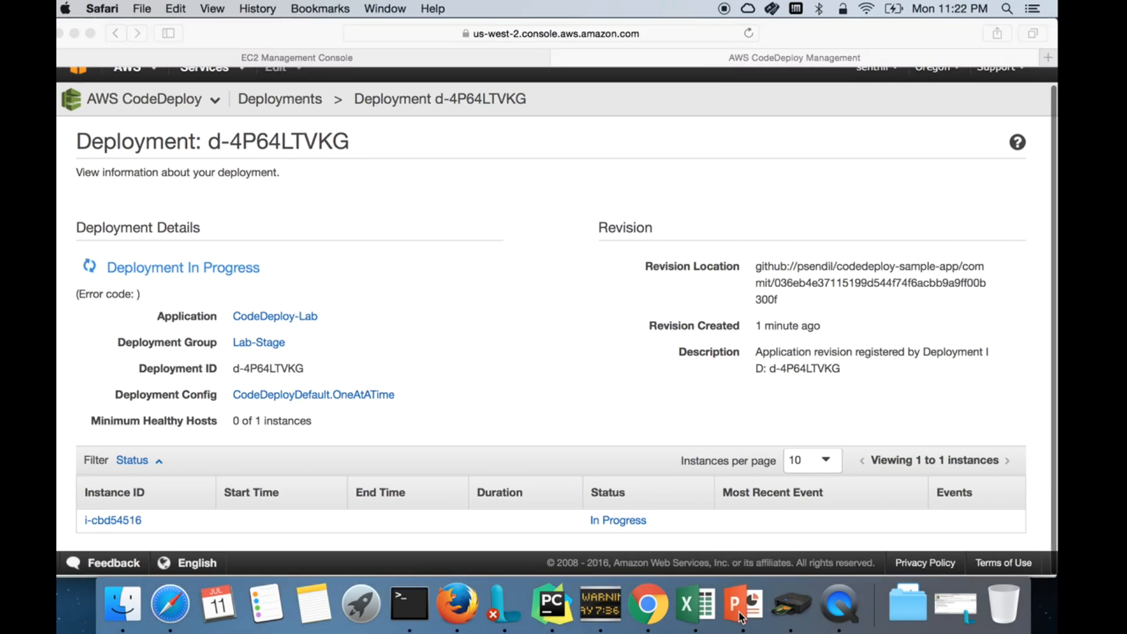
click(546, 349)
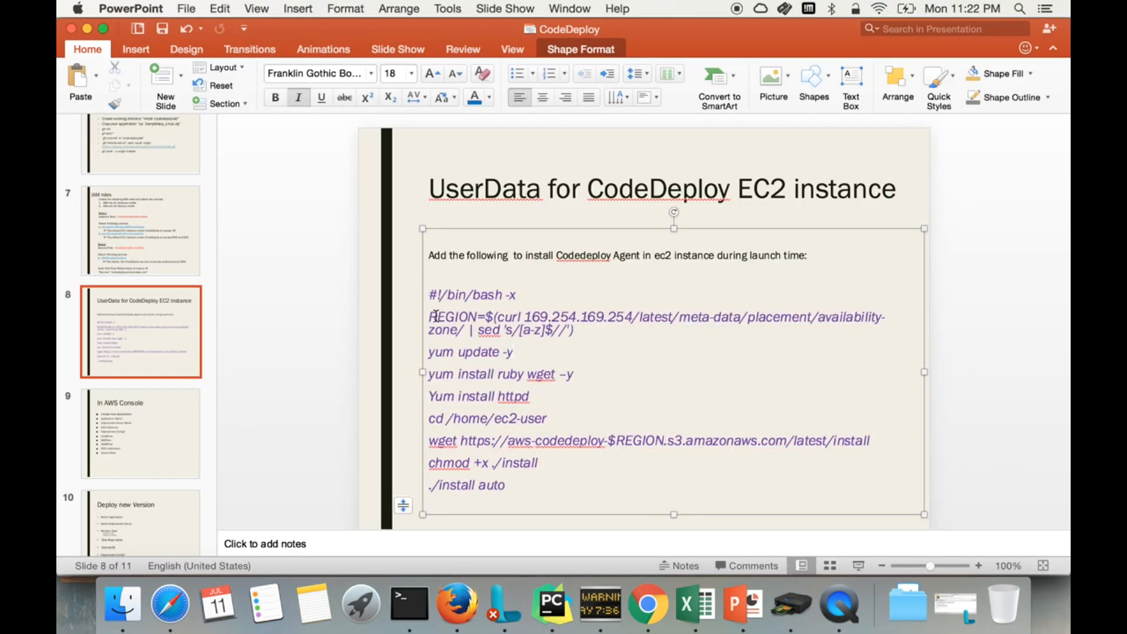
drag(427, 292, 530, 492)
key(super+Tab)
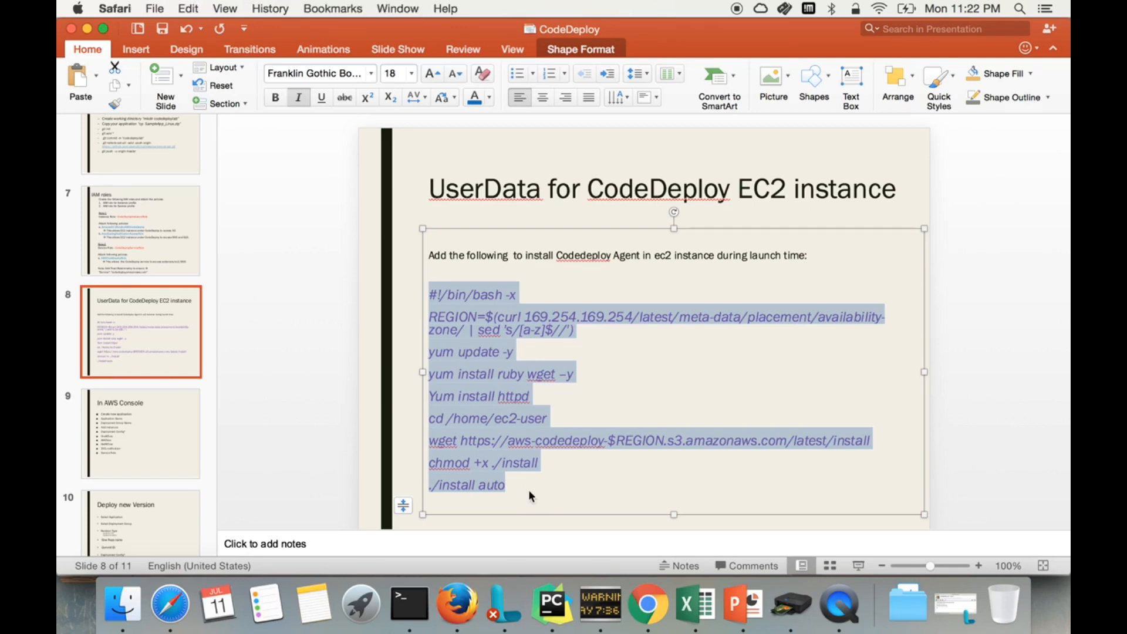
Step: Create codedeploy-agent.sh in vi with the pasted install script and save it with :wq
click(409, 604)
text(j)
key(BackSpace)
text(vi codedeploy-agent.sh)
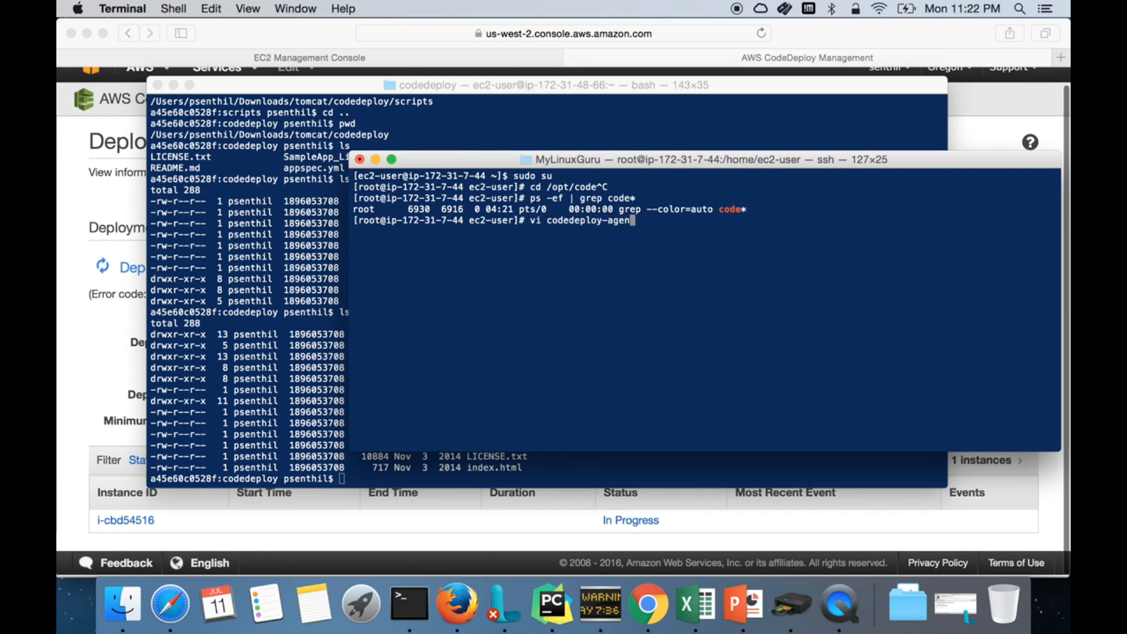
key(Return)
key(i)
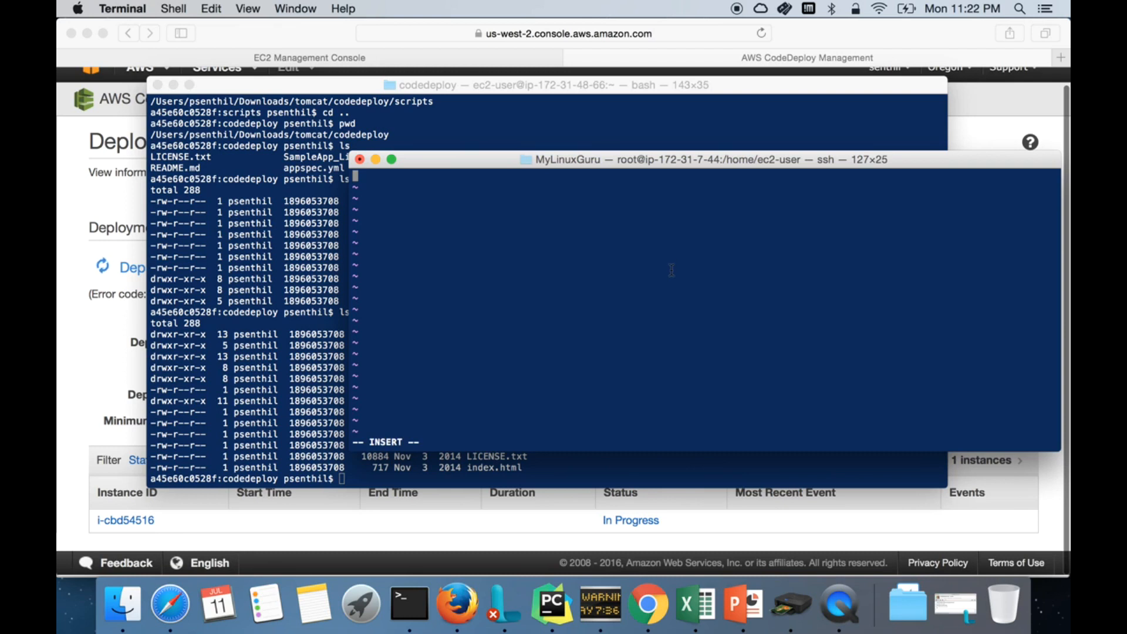
right_click(672, 270)
click(698, 291)
key(Escape)
text(:wq)
key(Return)
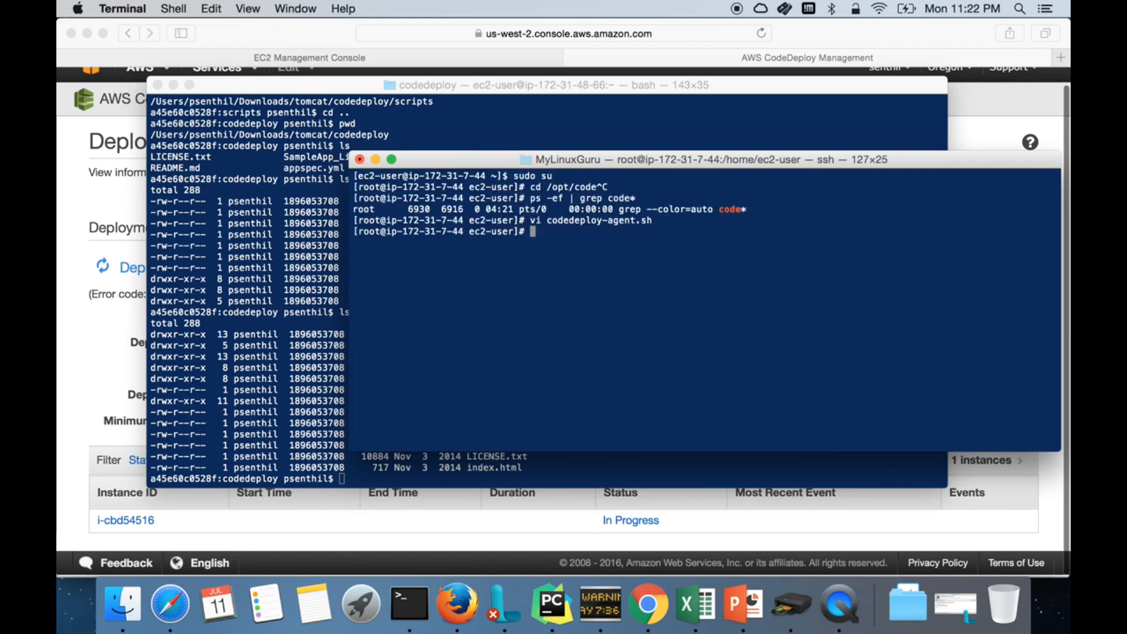
Step: Make codedeploy-agent.sh executable with chmod 755 and run ./codedeploy-agent.sh
text(ls)
key(Return)
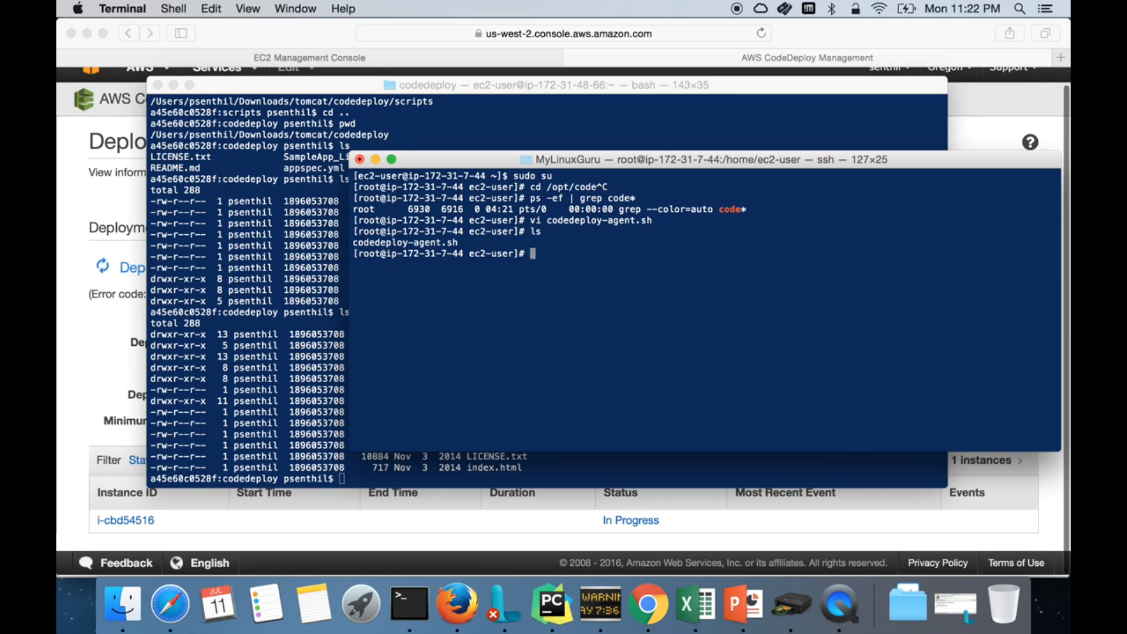
text(chmod 755 a)
text(o)
key(Tab)
key(Return)
text(./c)
key(Tab)
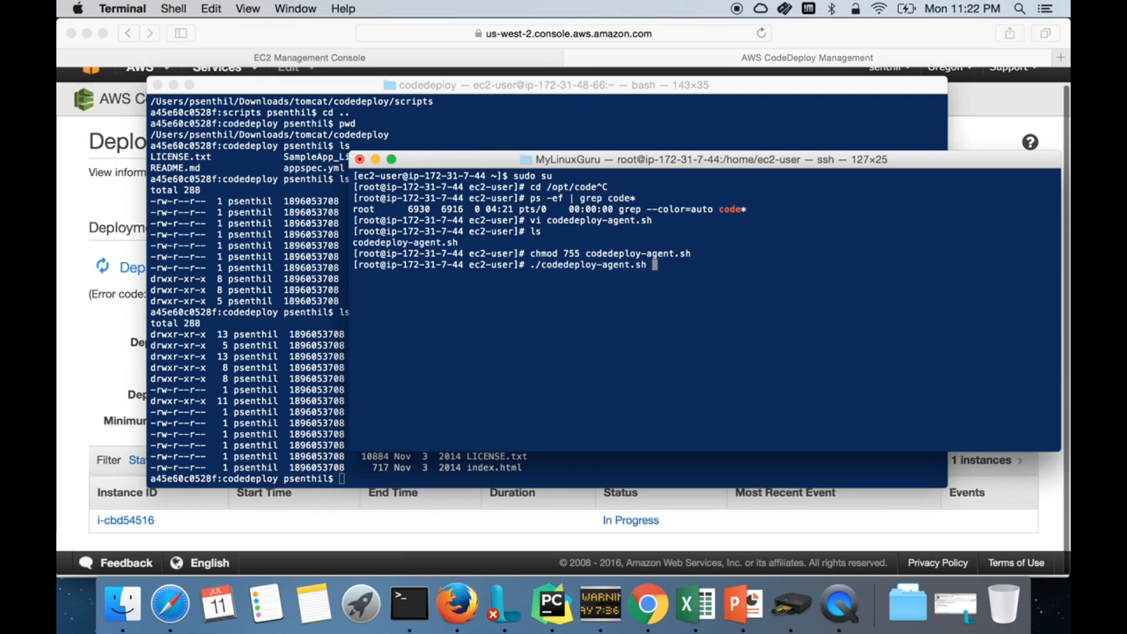
key(Return)
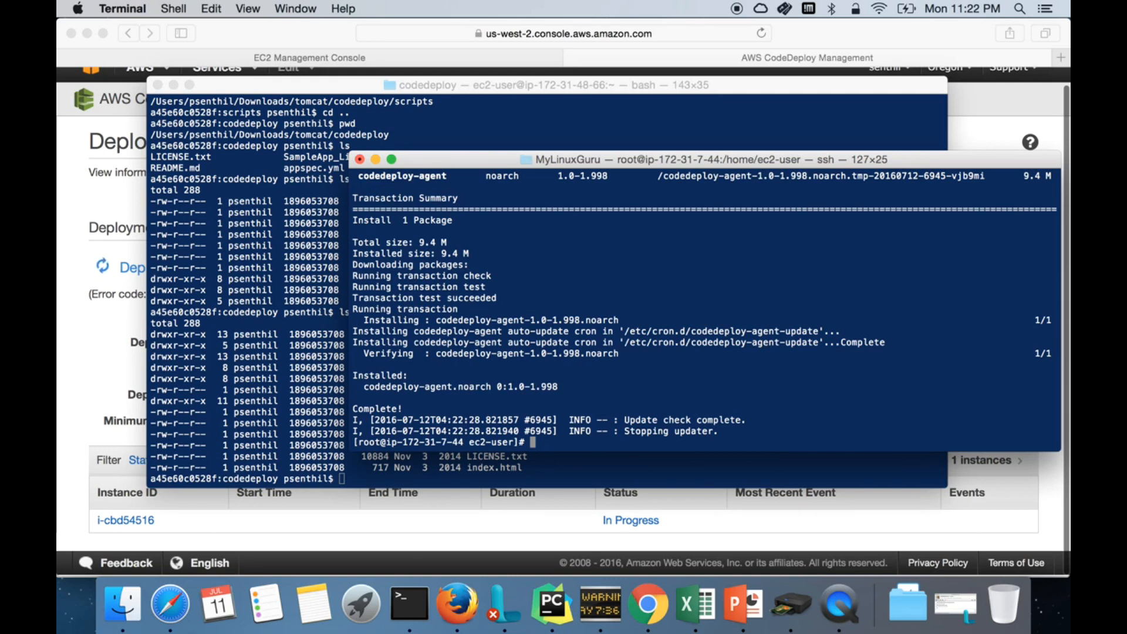
Step: Run ps -ef | grep code and confirm the codedeploy-agent process is now running
text(ps -ef |)
text(code)
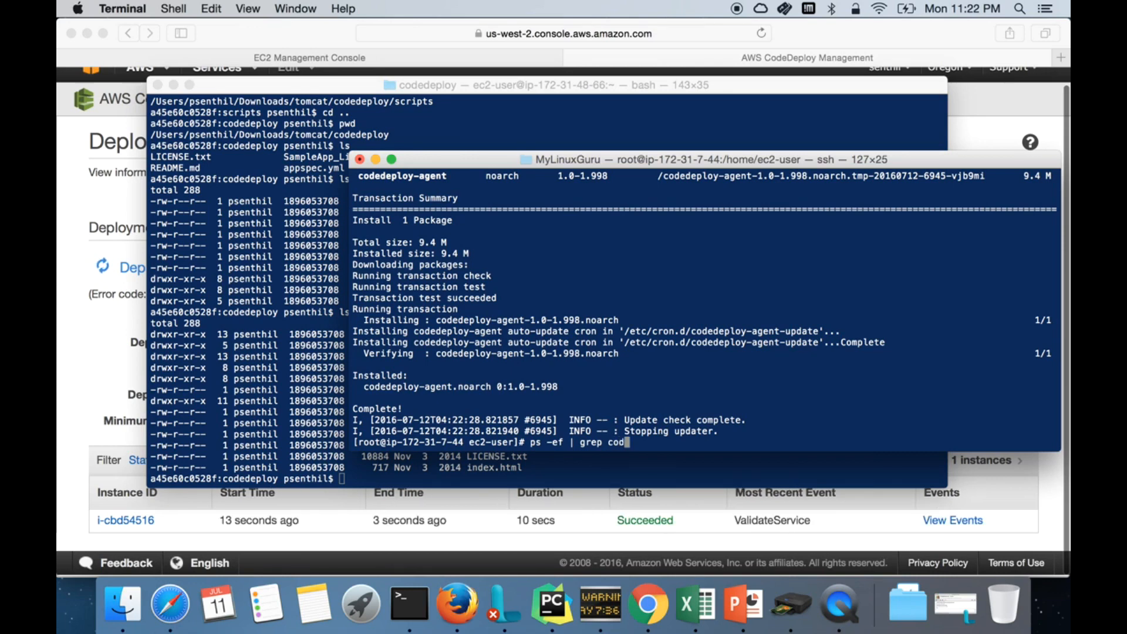
key(Return)
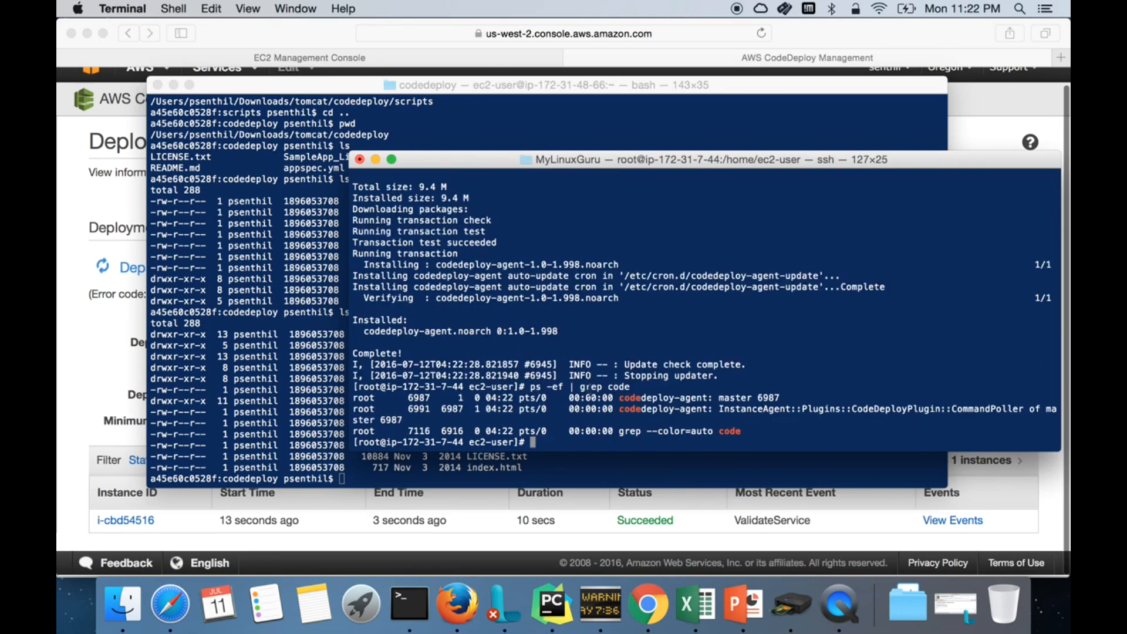
drag(572, 397, 832, 433)
click(520, 395)
drag(528, 387, 709, 411)
click(708, 412)
click(700, 497)
Step: Check that DownloadBundle, BeforeInstall, Install and every other i-cbd54516 event shows Succeeded, then open Deployments
scroll(533, 511, up, 1)
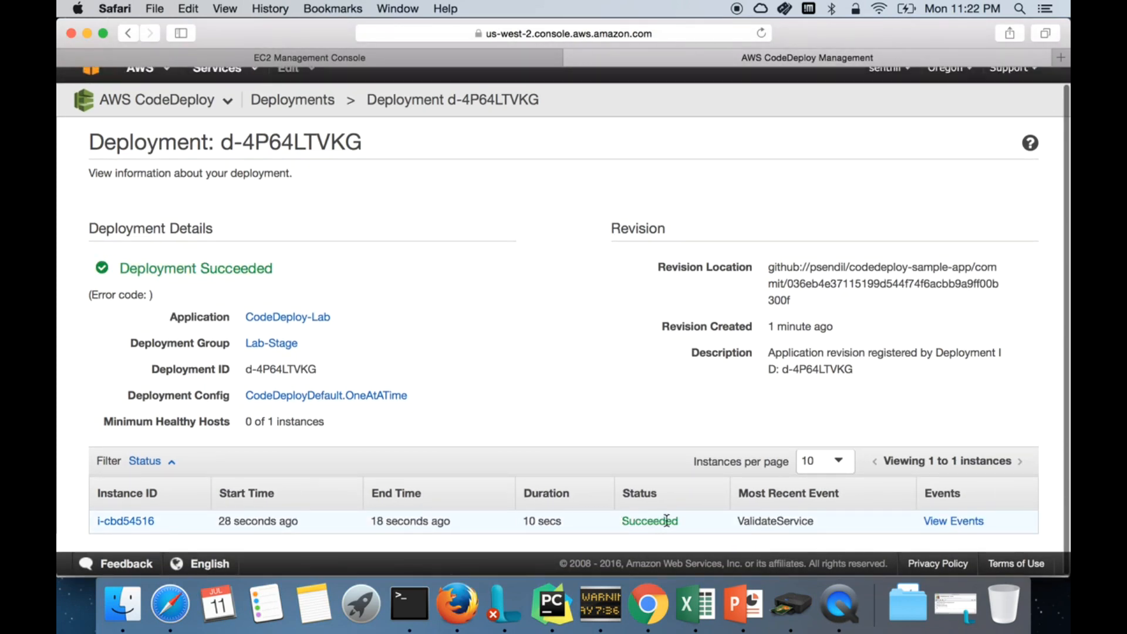
click(945, 522)
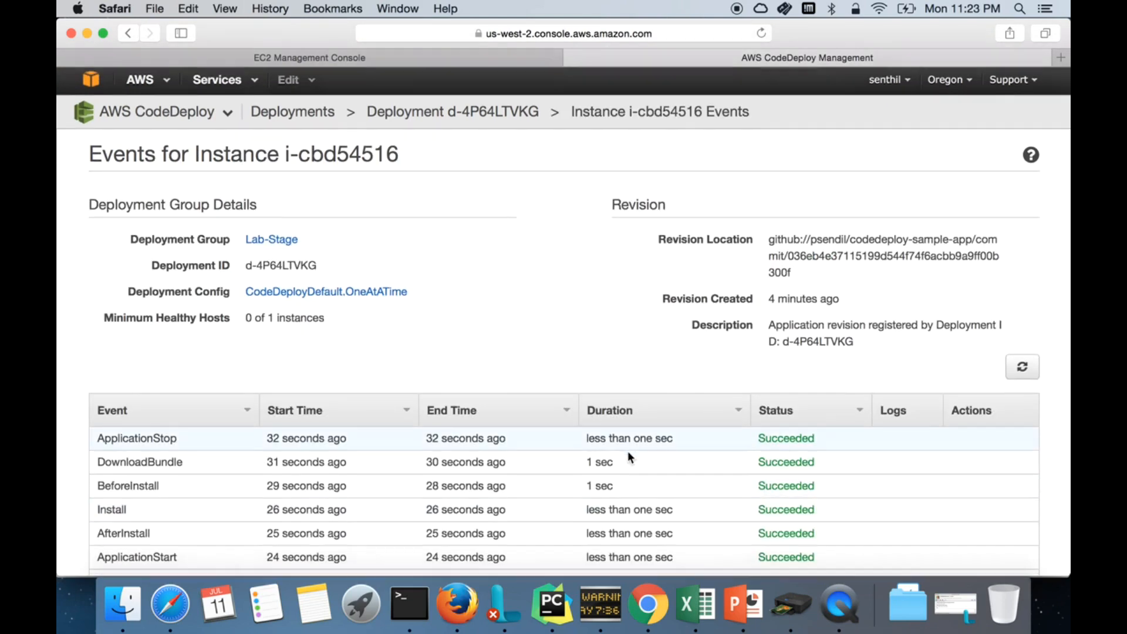
scroll(628, 451, down, 2)
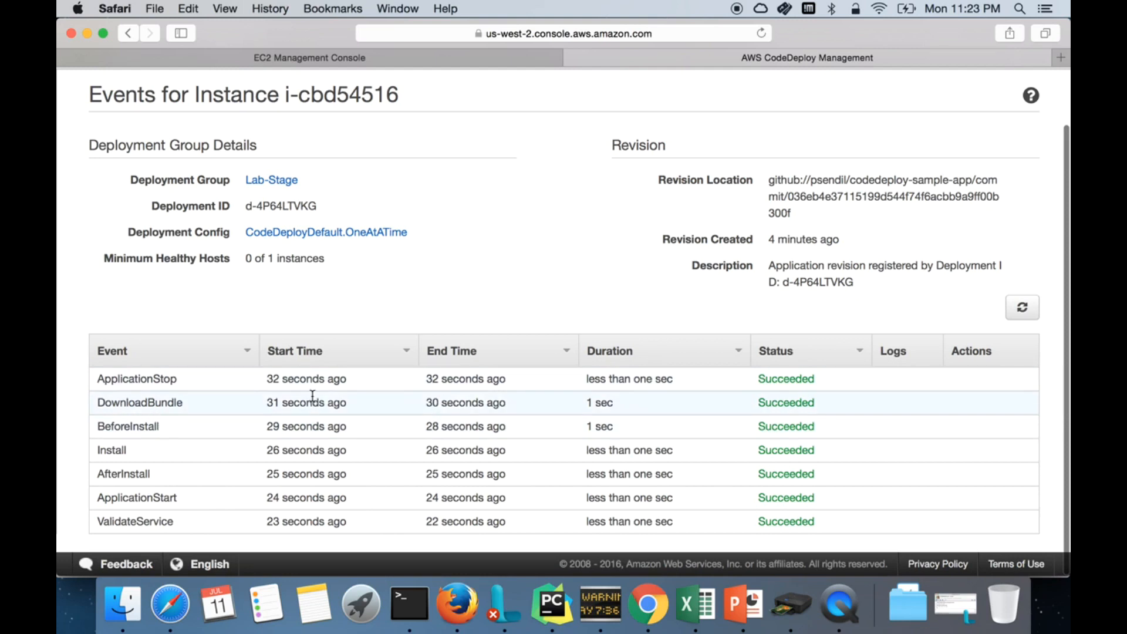
double_click(775, 404)
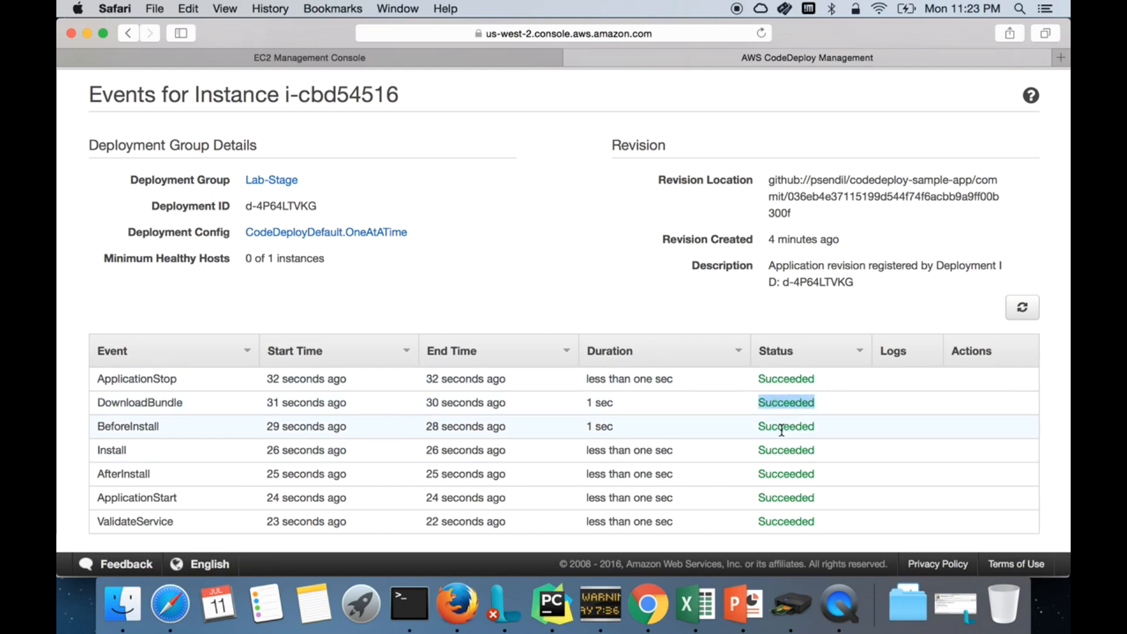
double_click(779, 428)
double_click(782, 449)
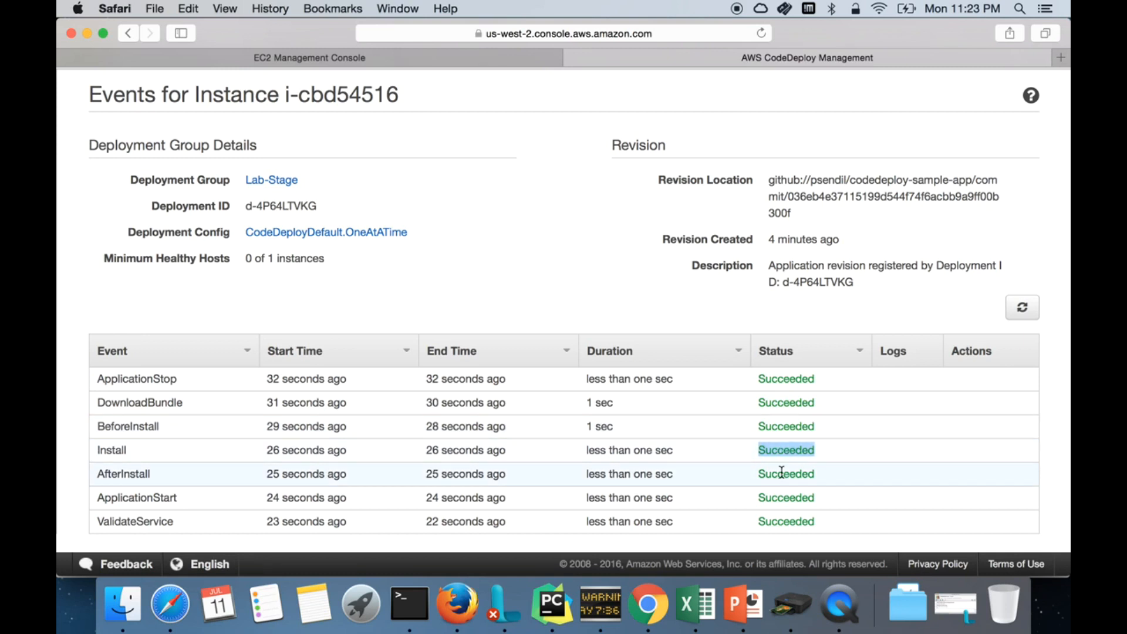
drag(759, 379, 814, 523)
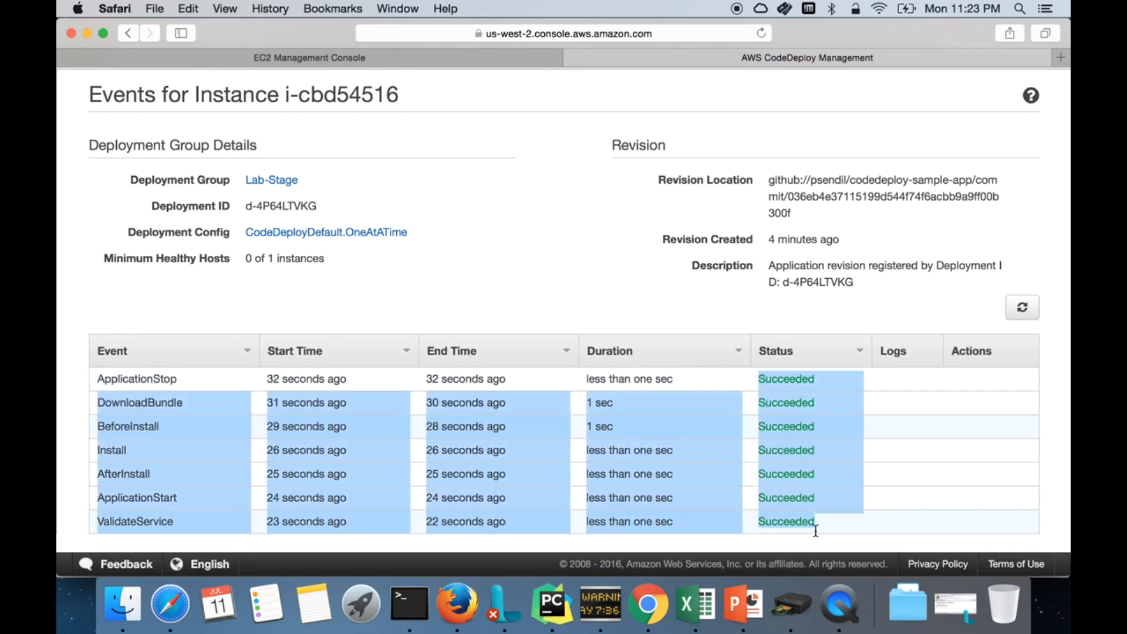
click(580, 233)
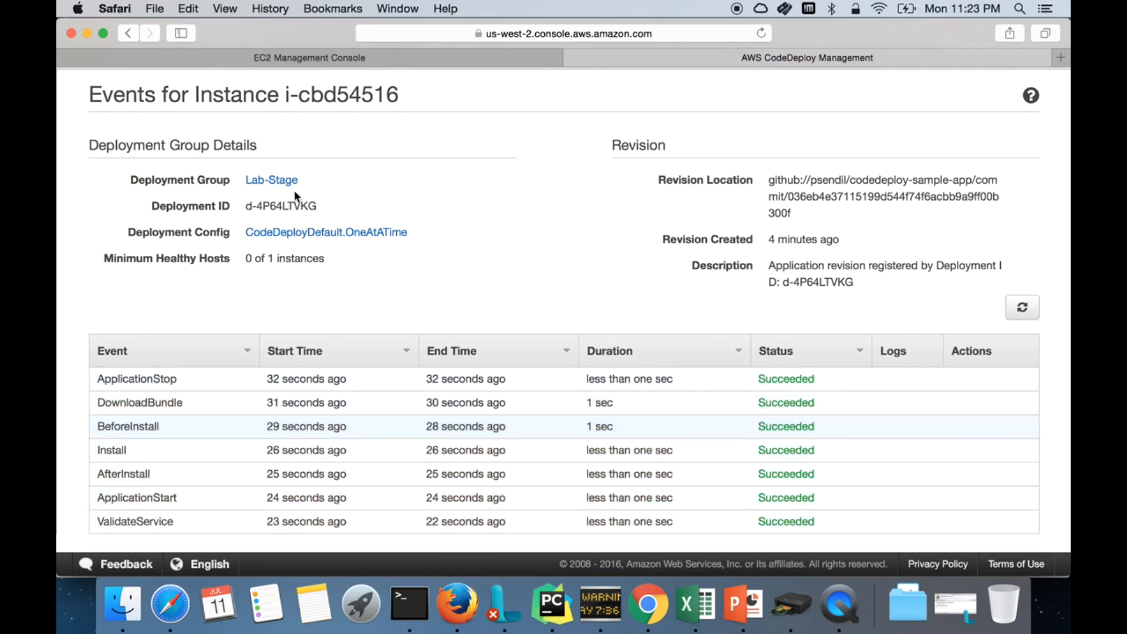
scroll(310, 193, up, 2)
click(311, 116)
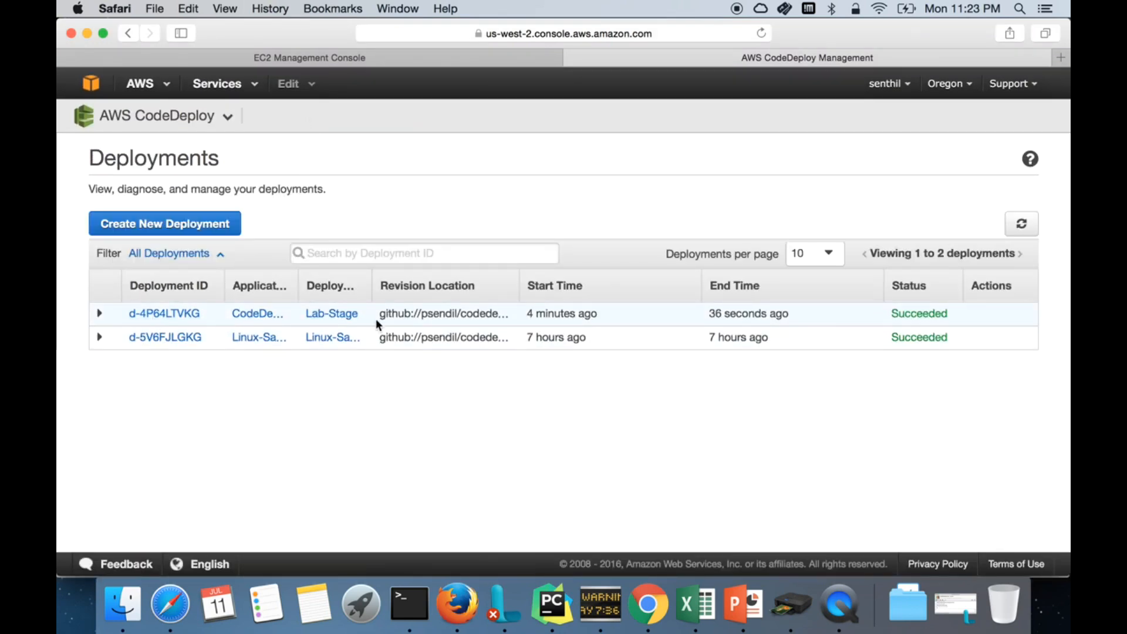
Step: Note Lab-Stage's Succeeded status, then close the EC2 connection instructions
double_click(910, 317)
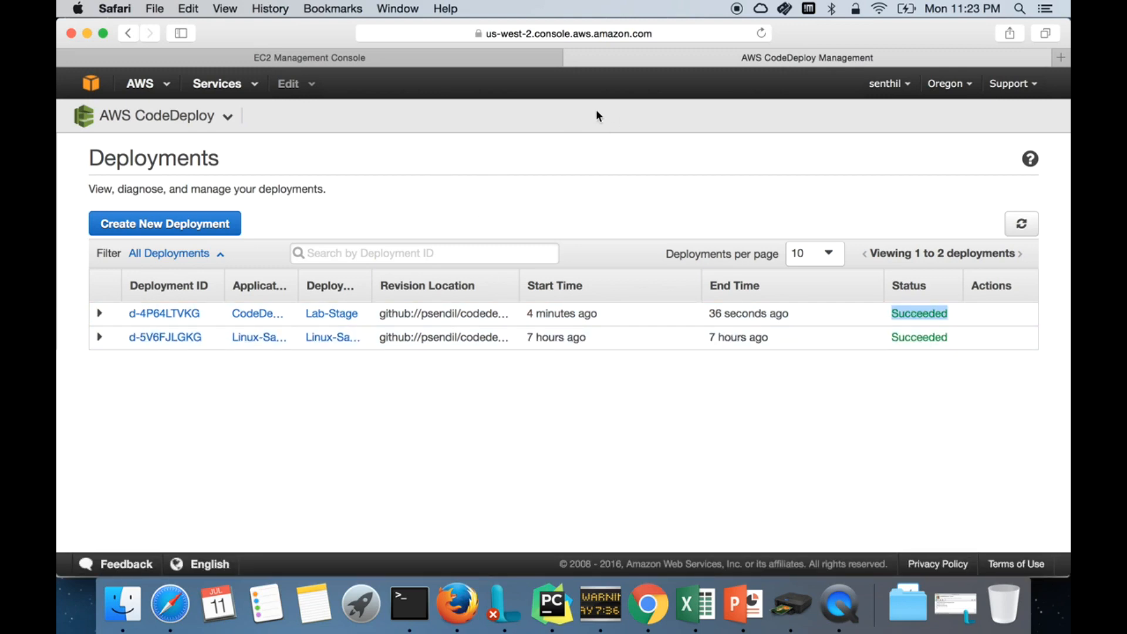
click(464, 58)
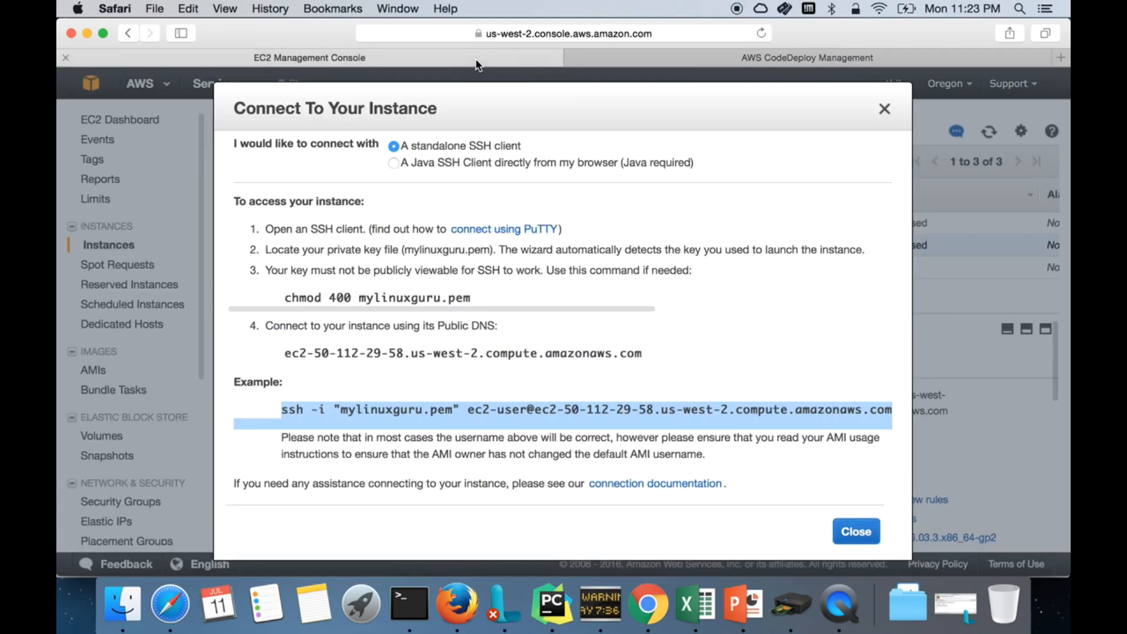
click(885, 110)
Step: Review CodeDeploy-Lab's Description details, including Private DNS and IAM role CodeDeployInstanceRole
double_click(508, 467)
right_click(508, 467)
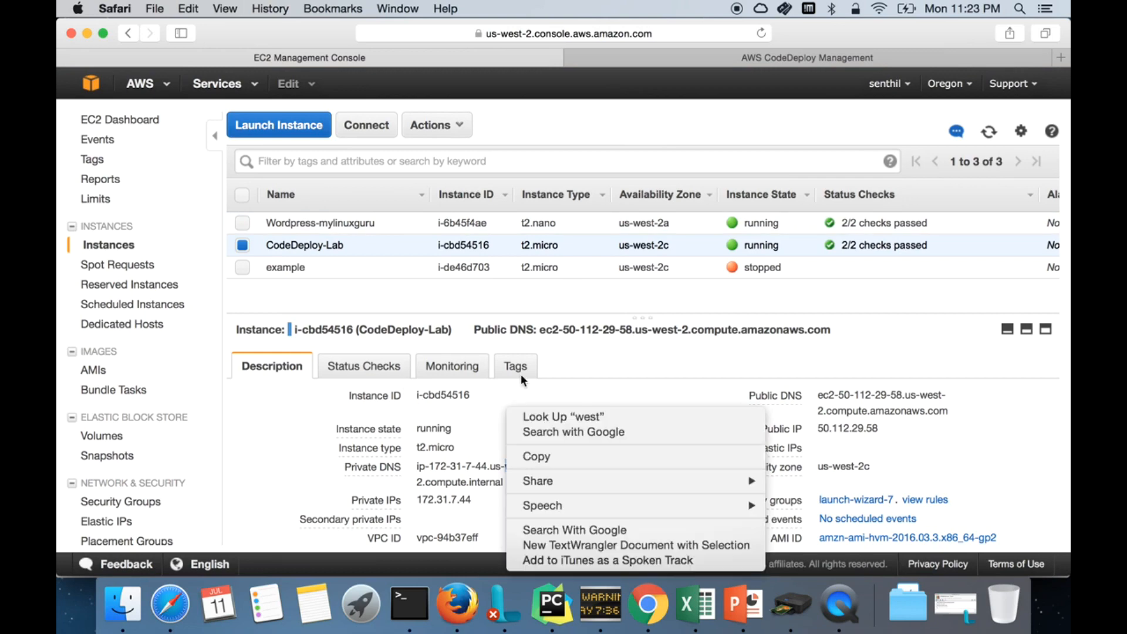
click(948, 477)
click(552, 494)
scroll(551, 494, down, 3)
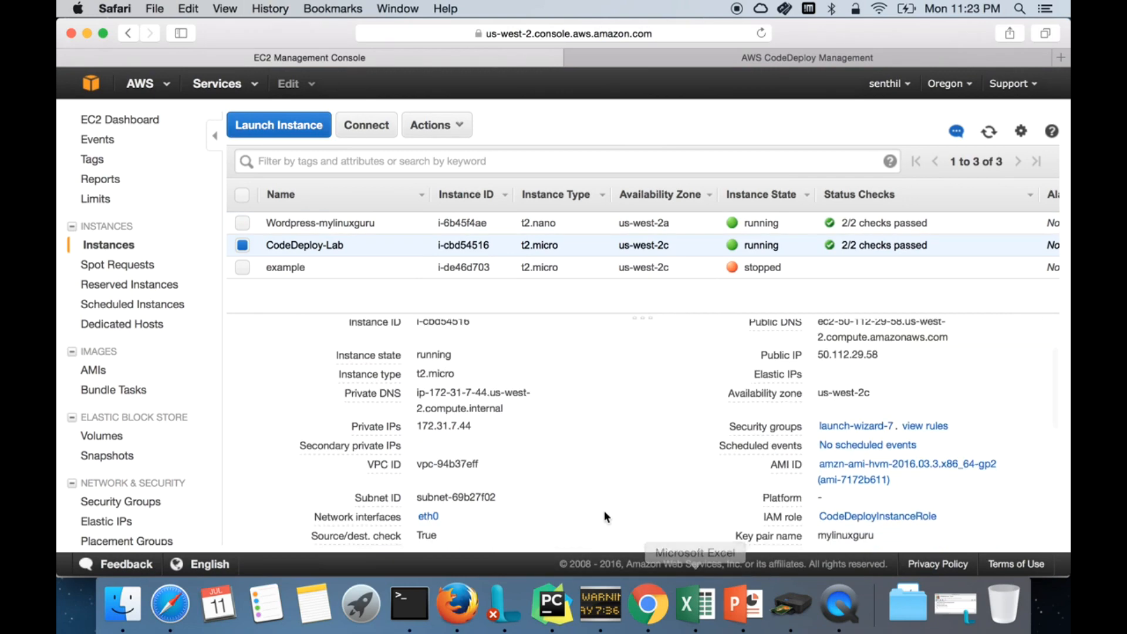
scroll(607, 516, down, 8)
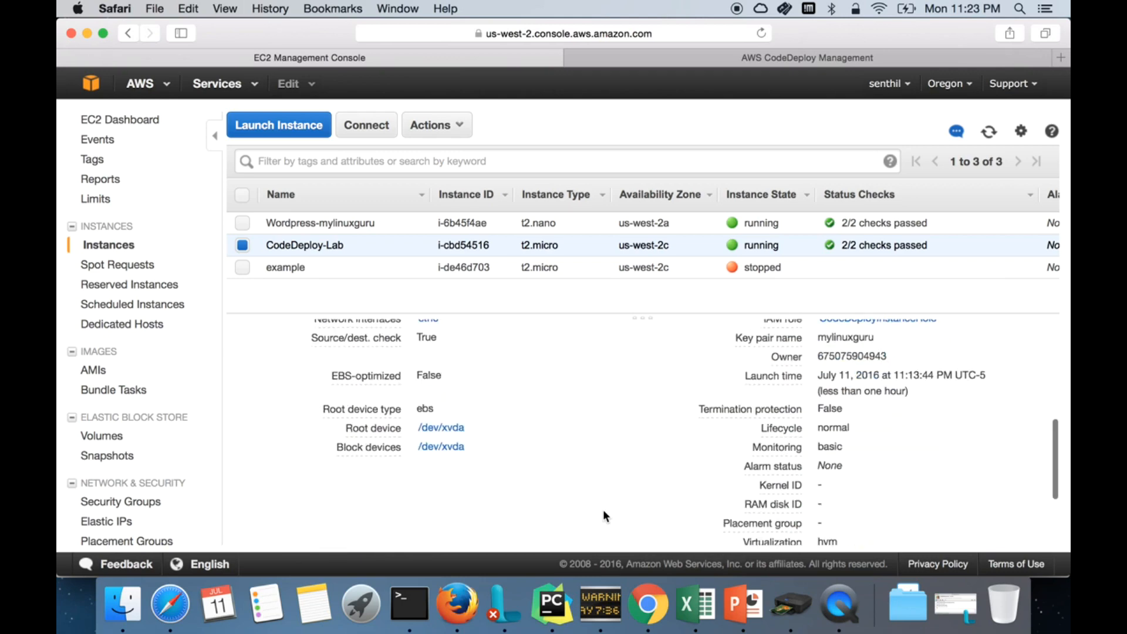
click(746, 620)
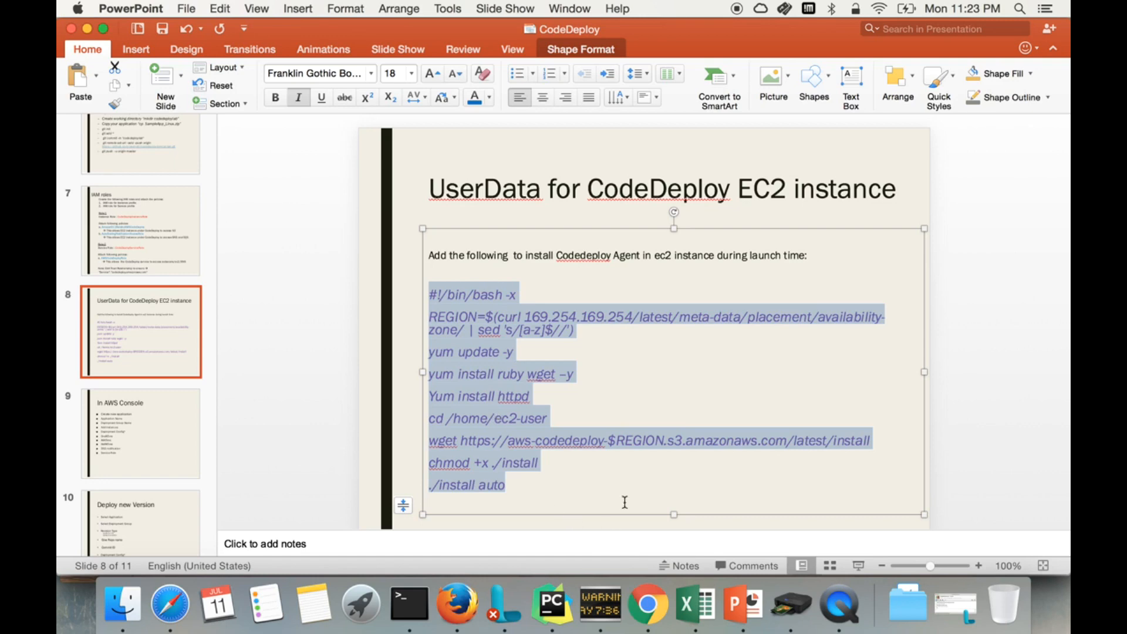
Step: Bring the Terminal with the instance ssh sessions in front of the PowerPoint UserData slide
click(409, 606)
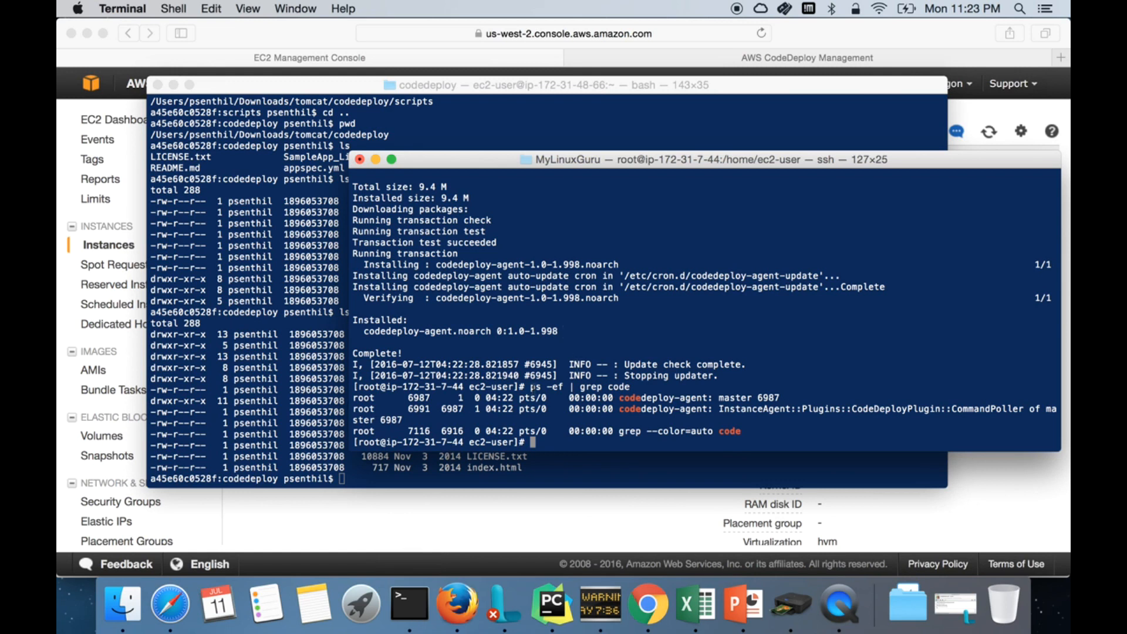
Step: Clear the screen and list /var/log/aws/codedeploy-agent's files sorted by time with ls -ltr
text(clear)
key(Return)
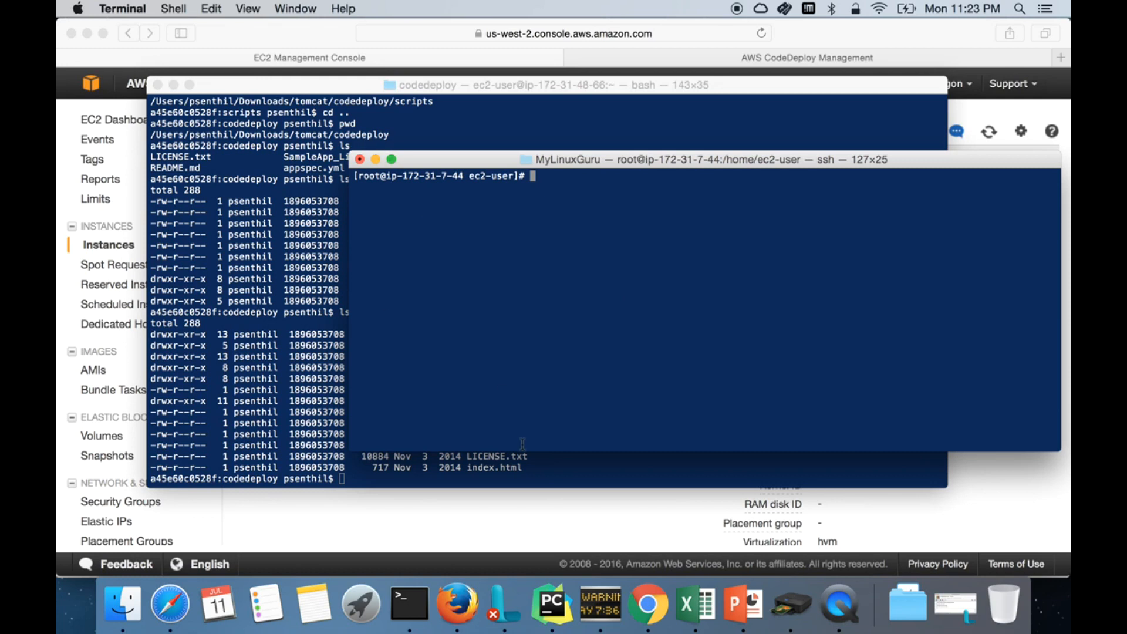
text(cd /var/log/aws/co)
key(Tab)
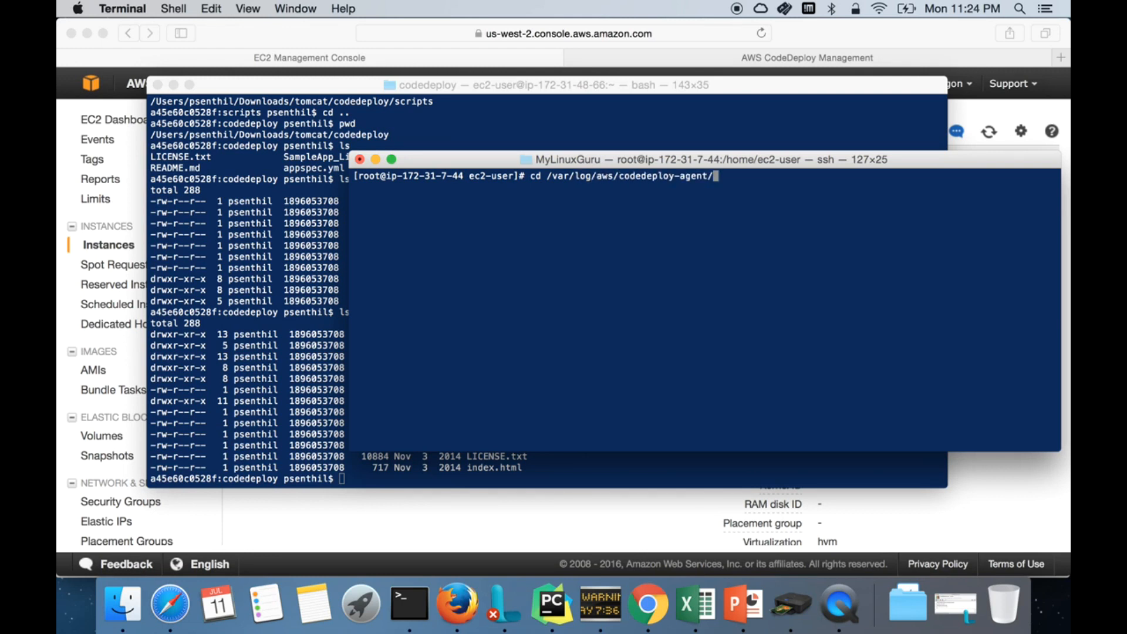
key(Return)
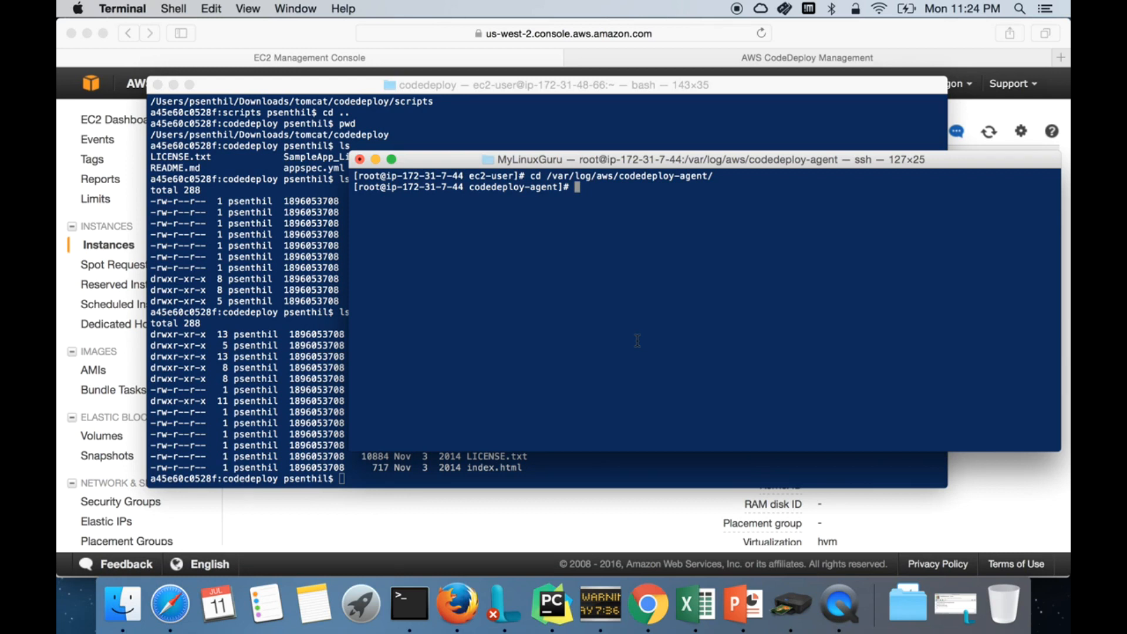
text(ls 0-ltr)
key(Return)
text(ls -lt)
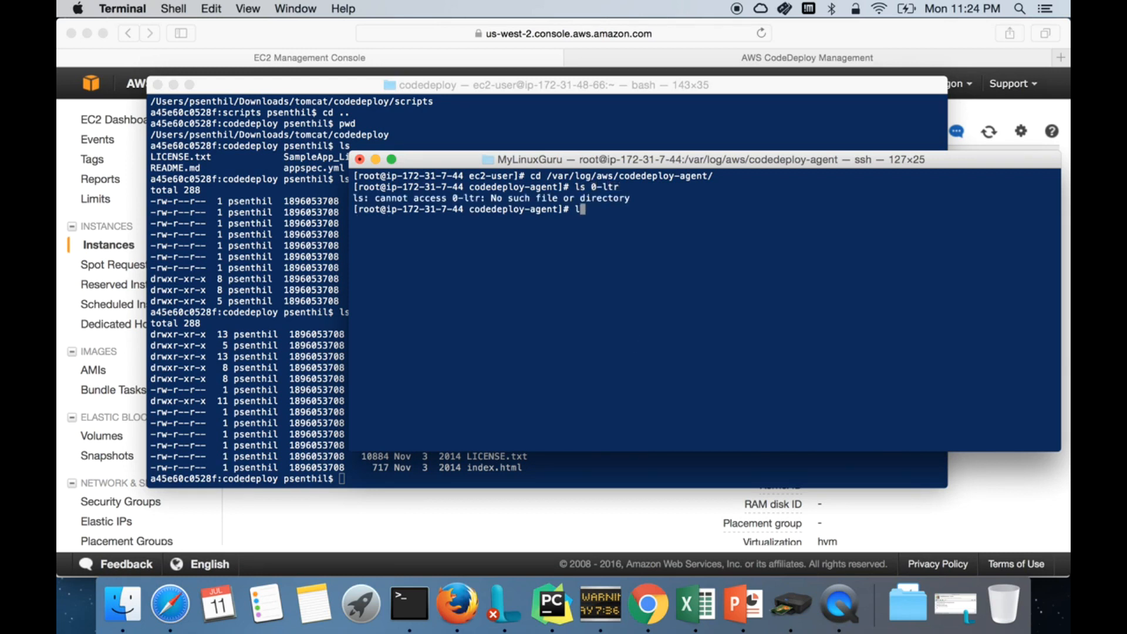
text(r)
key(Return)
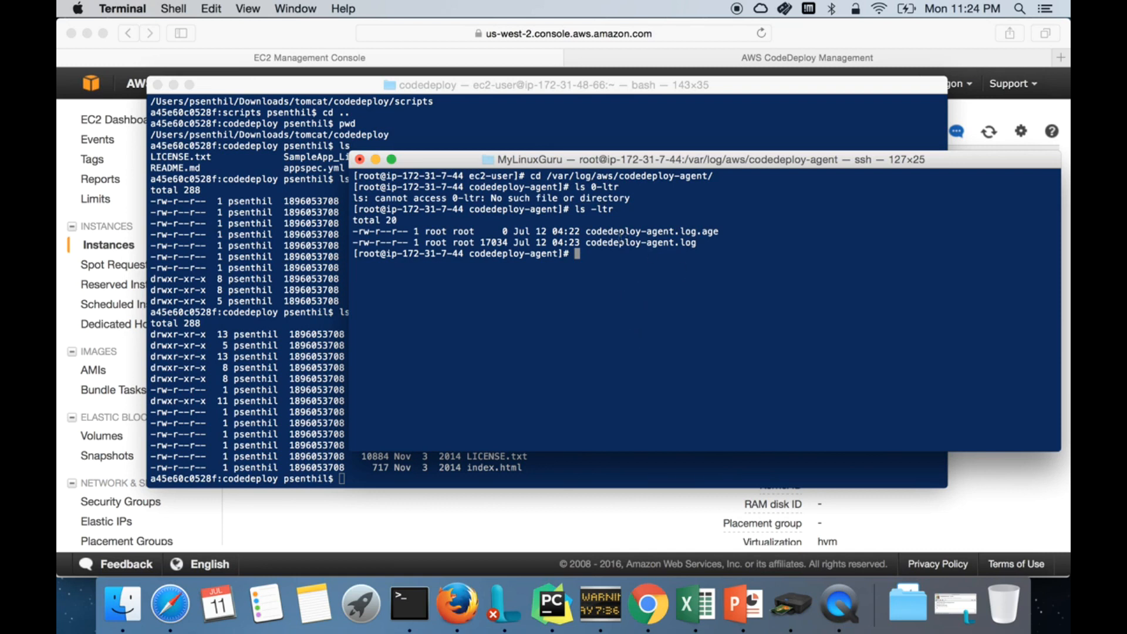
Step: Paste and run the UserData agent install commands, then cancel the pending install with Ctrl+C
double_click(621, 243)
drag(587, 243, 699, 242)
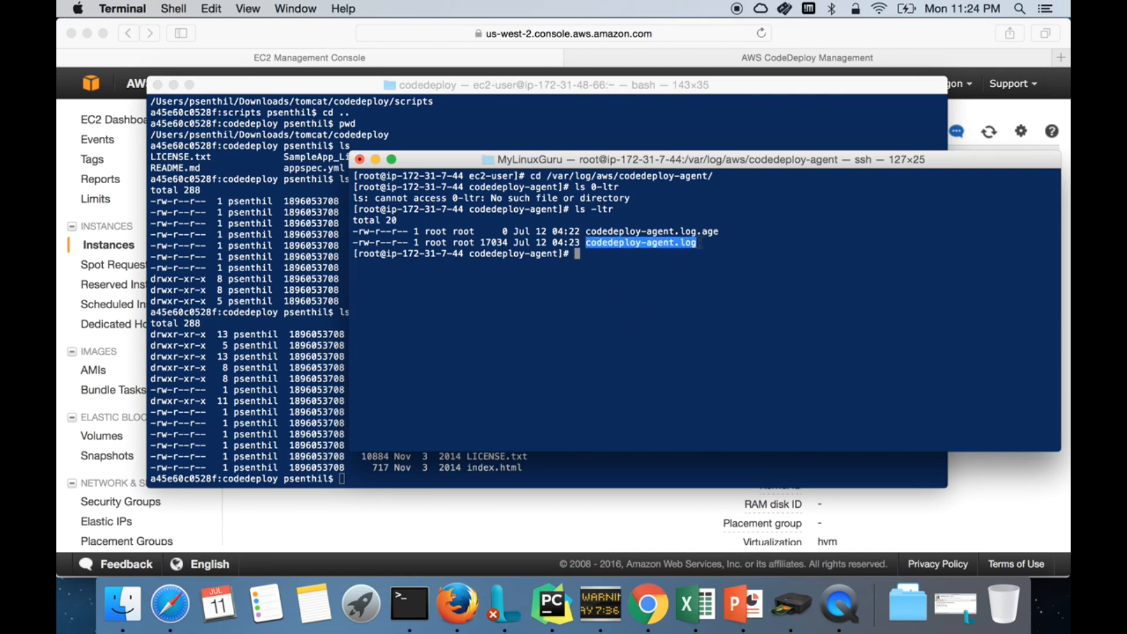
text(more)
right_click(702, 284)
click(726, 311)
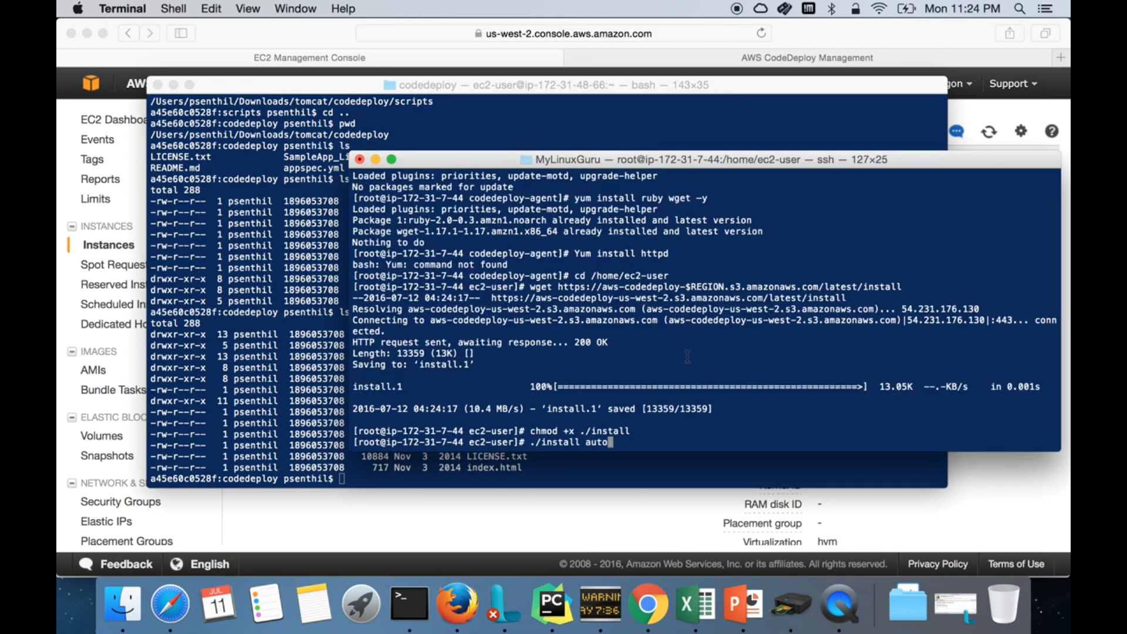
text(clea)
key(ctrl+c)
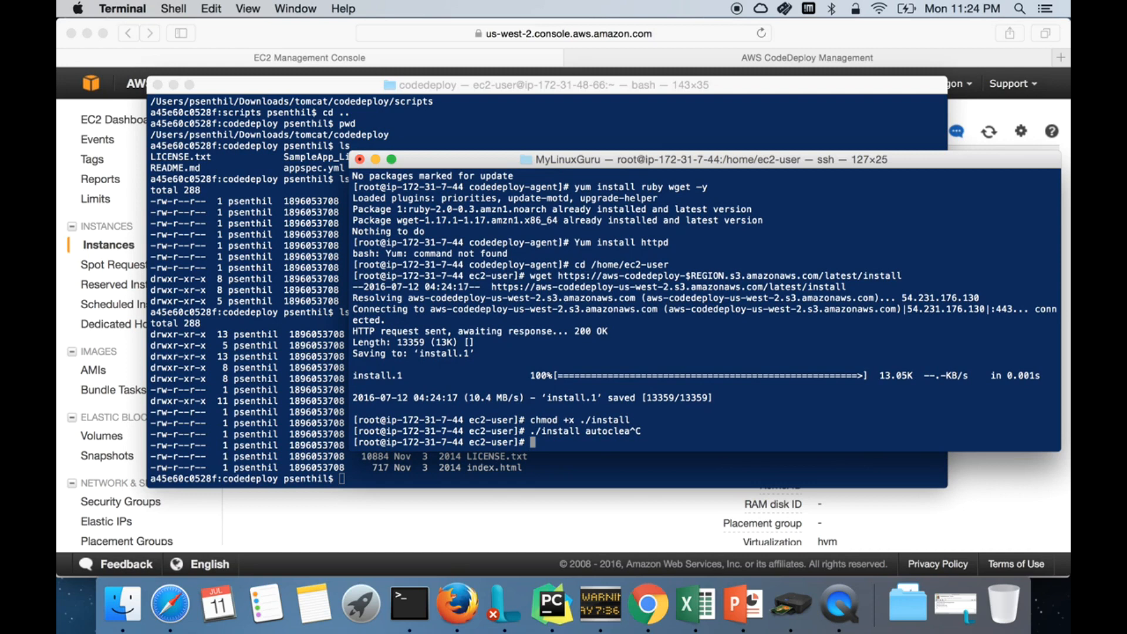
Step: List the downloaded install, install.1 and codedeploy-agent.sh files in /home/ec2-user, then head back to the log folder
text(ls -ltr)
key(Return)
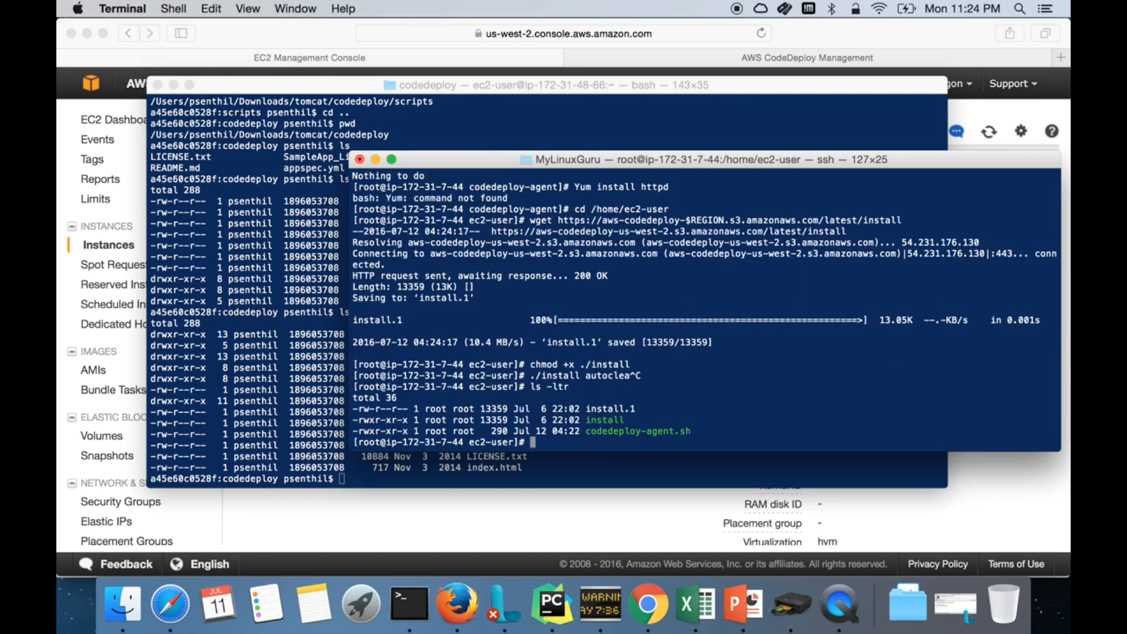
text(pwd)
key(Return)
text(cd /var/)
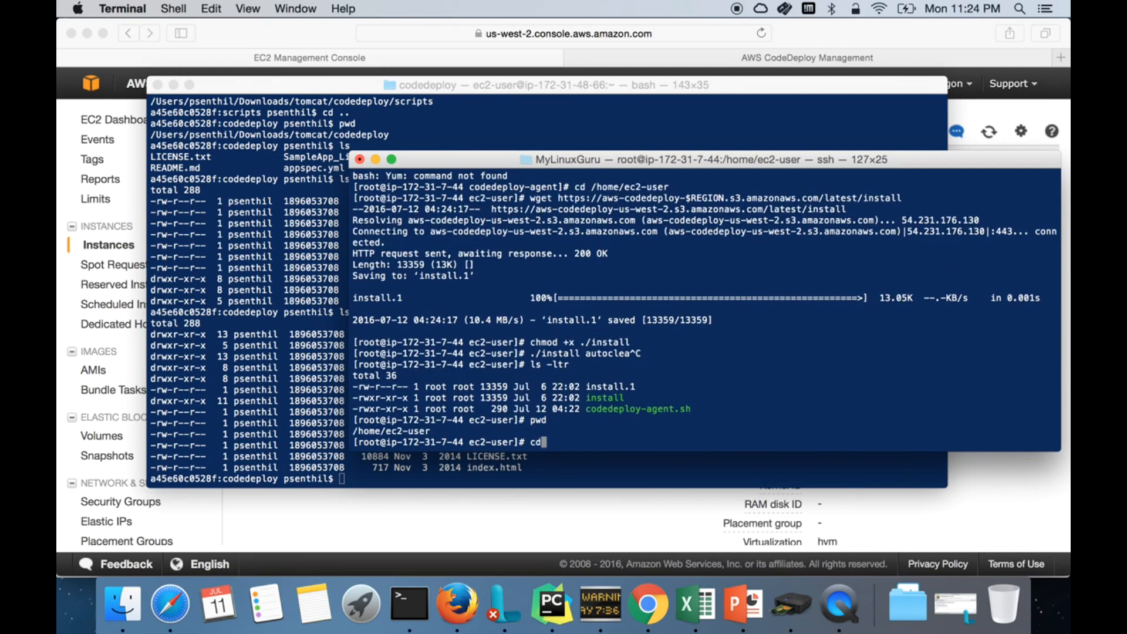
text(log/aws/co)
key(Tab)
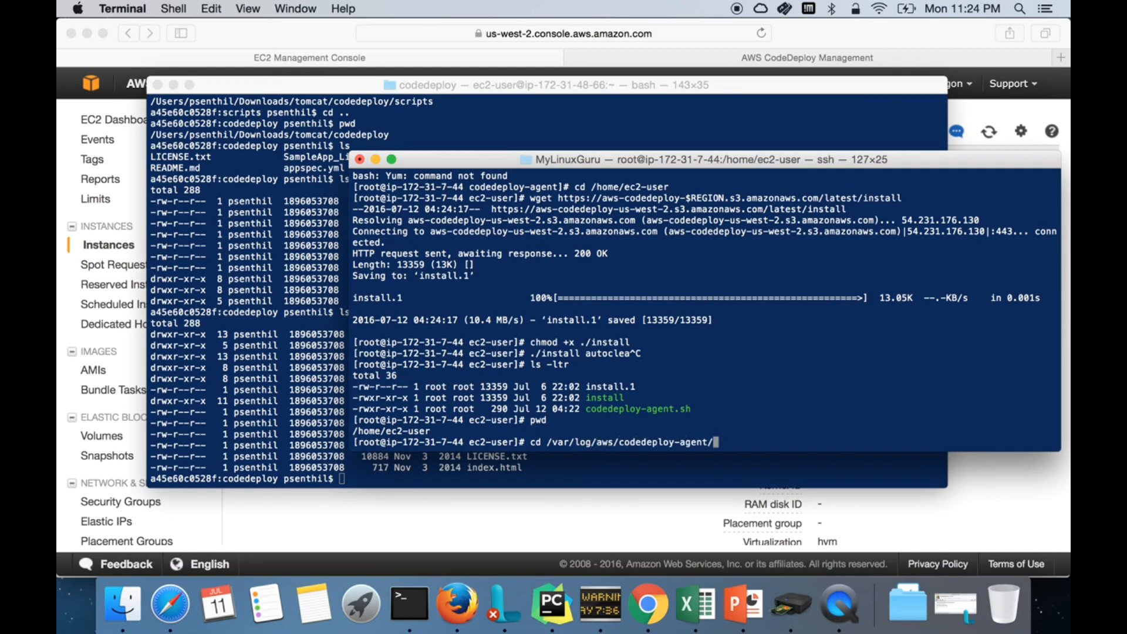
Step: Enter the agent log folder and open codedeploy-agent.log with more
key(Return)
text(ls)
key(Return)
text(more)
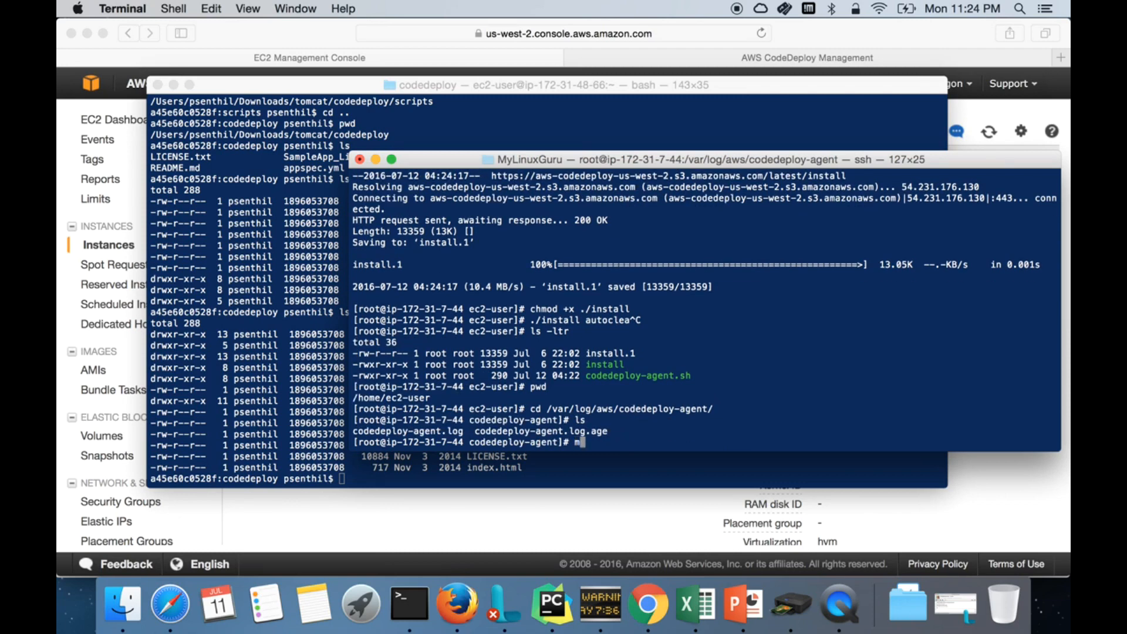
triple_click(438, 432)
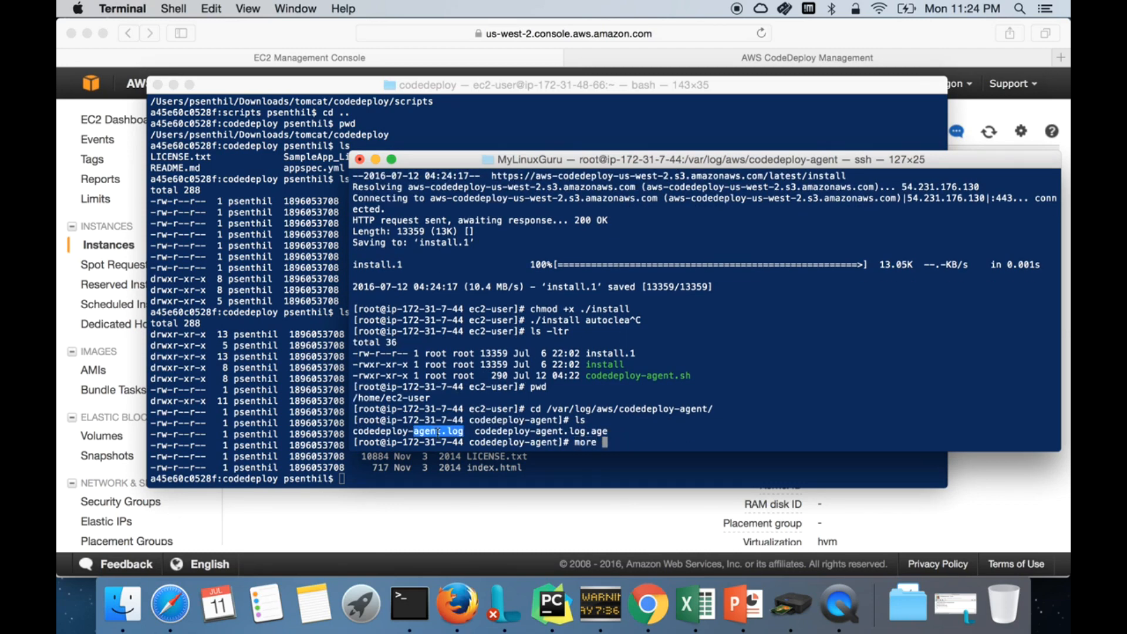
click(440, 433)
double_click(461, 434)
drag(460, 433, 369, 432)
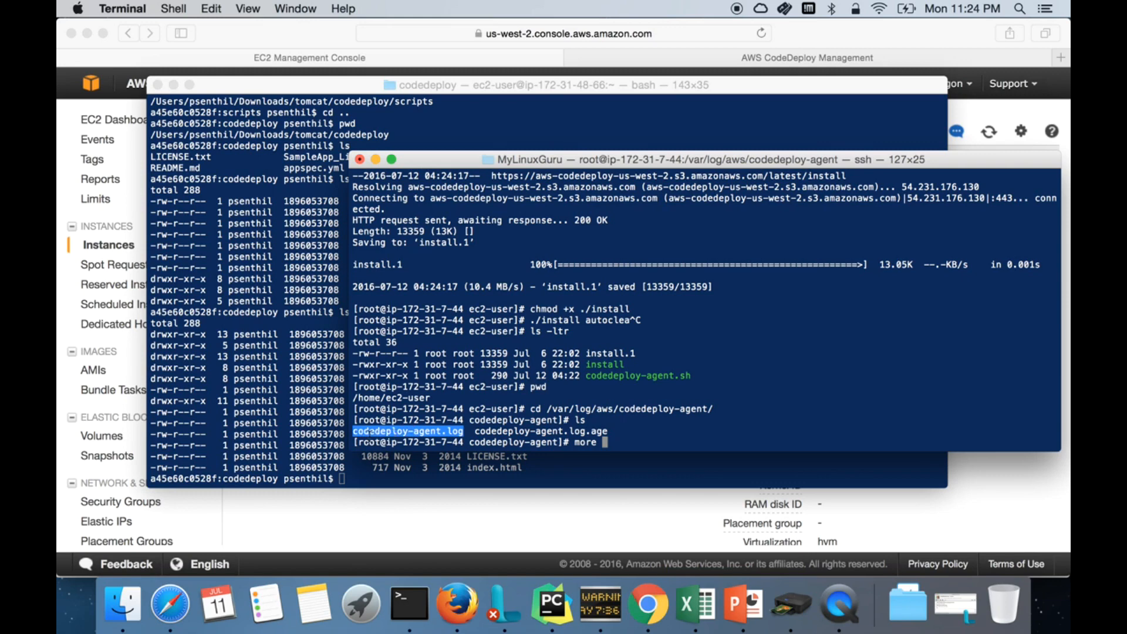
right_click(822, 380)
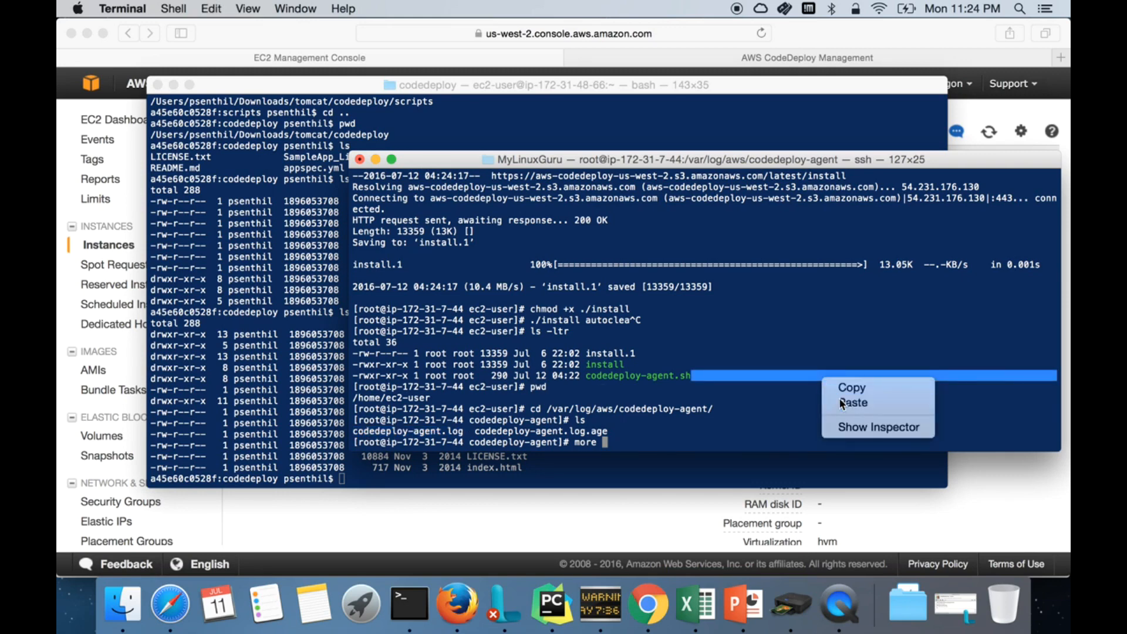
click(841, 399)
key(Return)
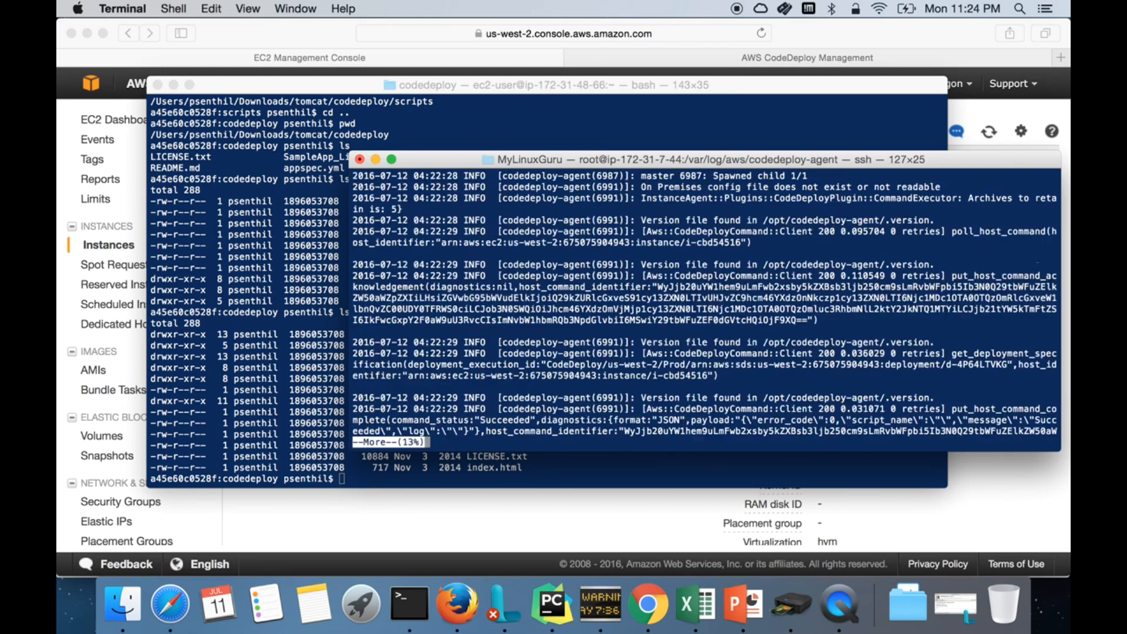
Step: Page to the latest deployment entries of the agent log, then print the directory and clear the screen
key(space)
key(space)
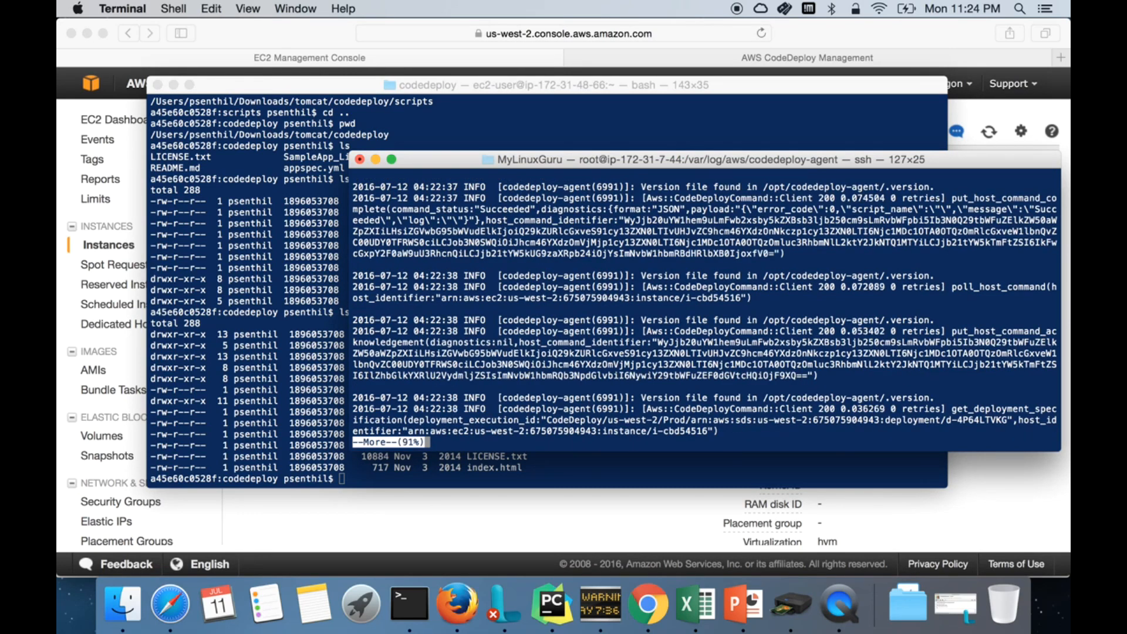
key(space)
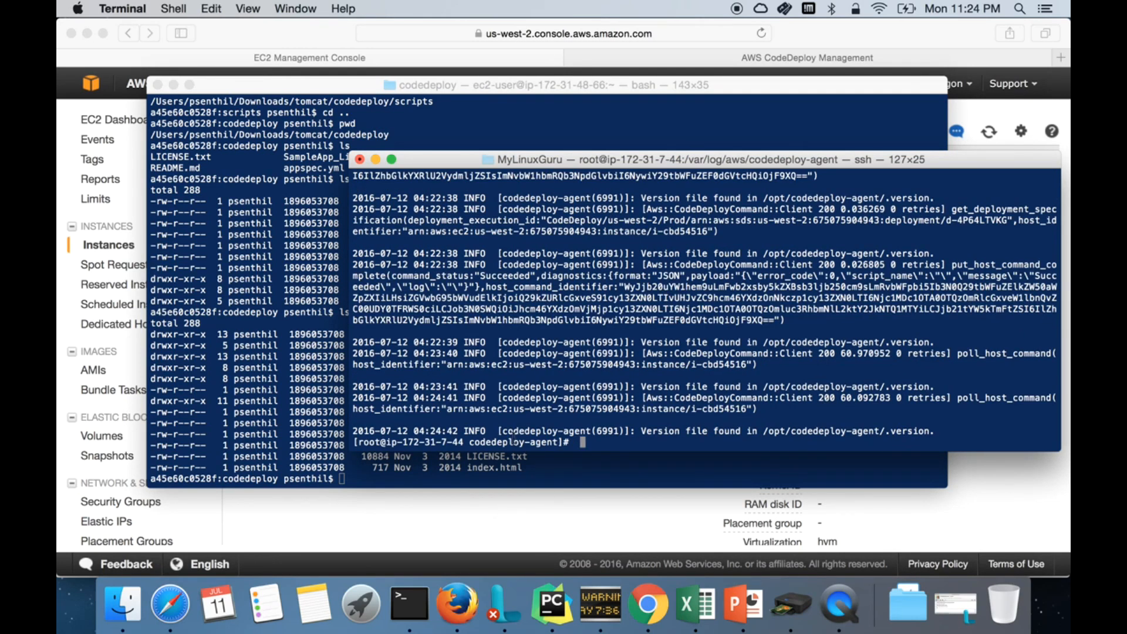
drag(469, 210, 469, 376)
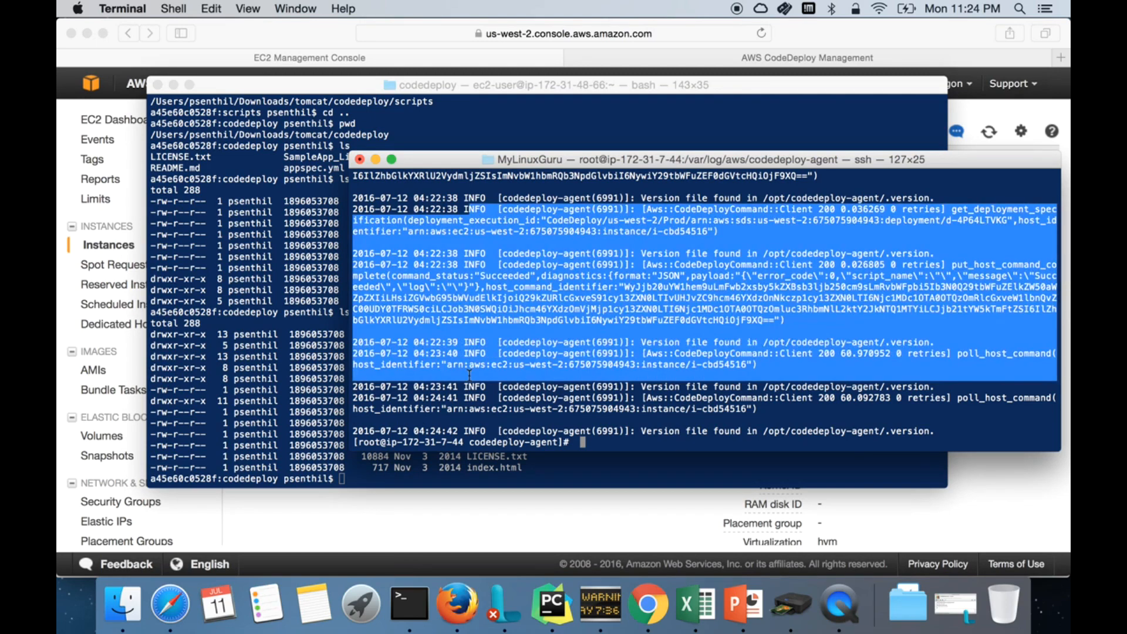
click(469, 375)
text(pwd)
key(Return)
text(c)
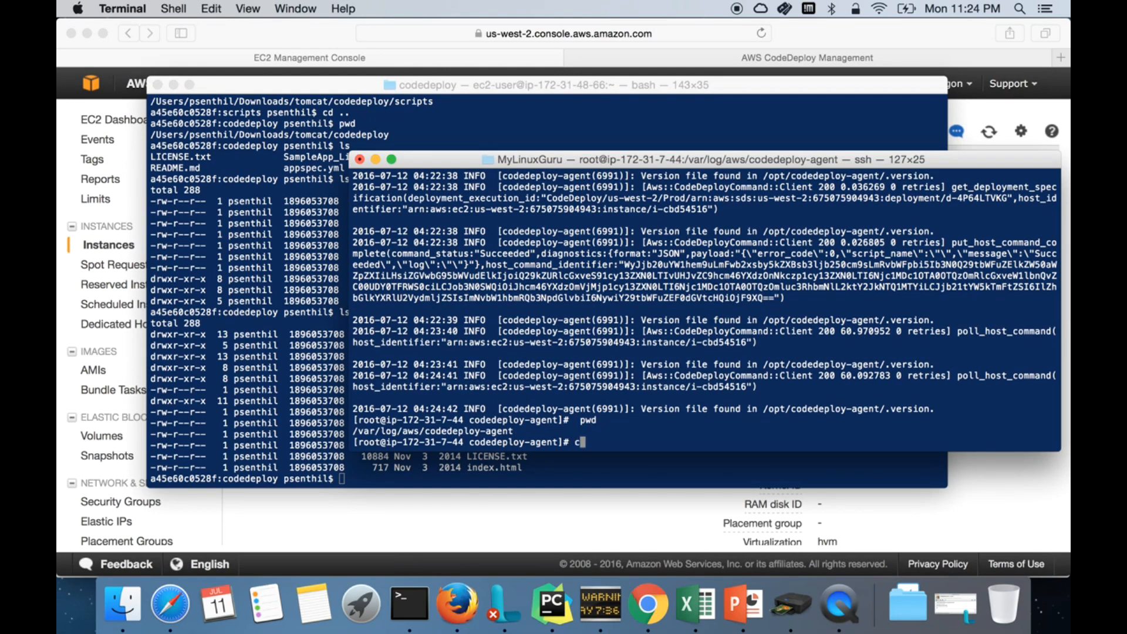
text(llear)
key(BackSpace)
key(BackSpace)
key(BackSpace)
key(BackSpace)
text(ear)
key(Return)
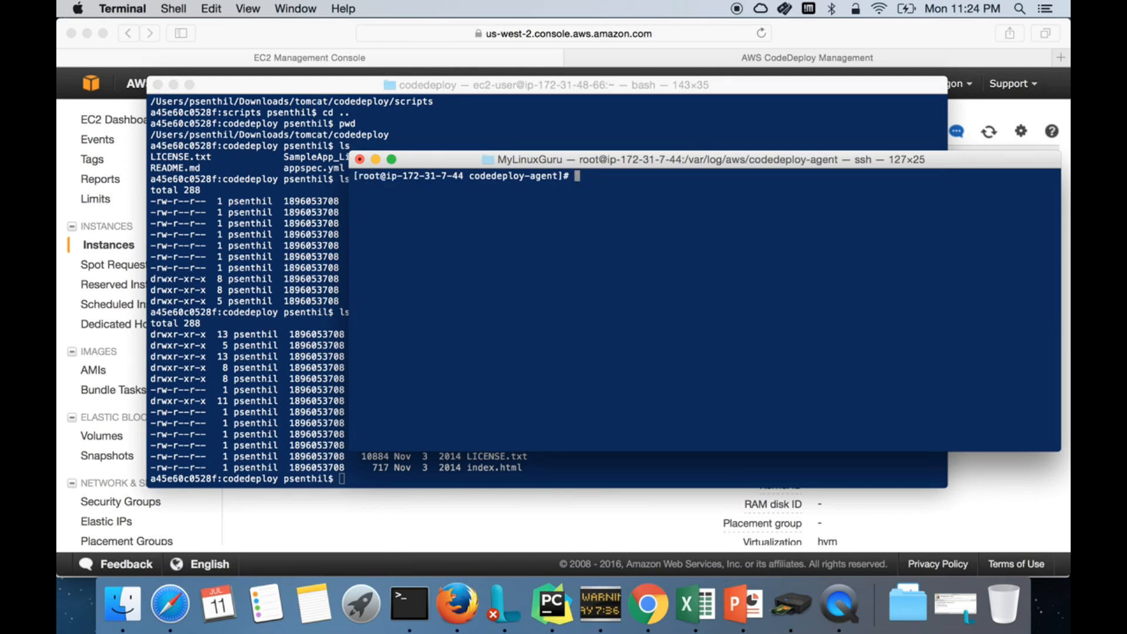
Step: Go into /opt/codedeploy-agent/deployment-root and list its contents in detail
text(cd /opt/co)
key(Tab)
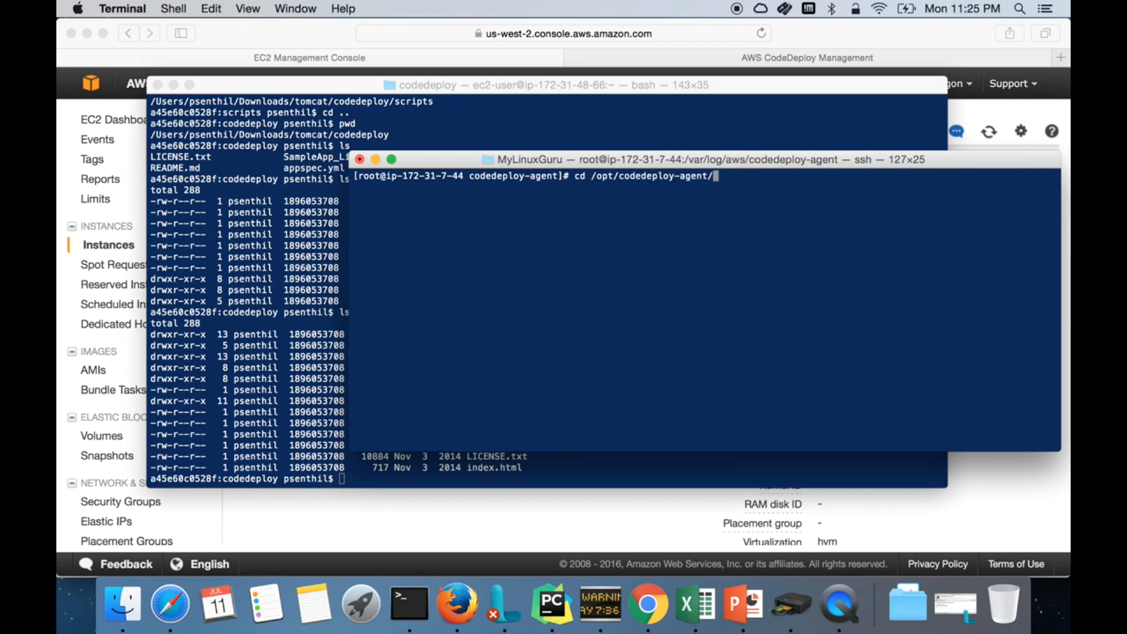
key(Return)
text(ls)
key(Return)
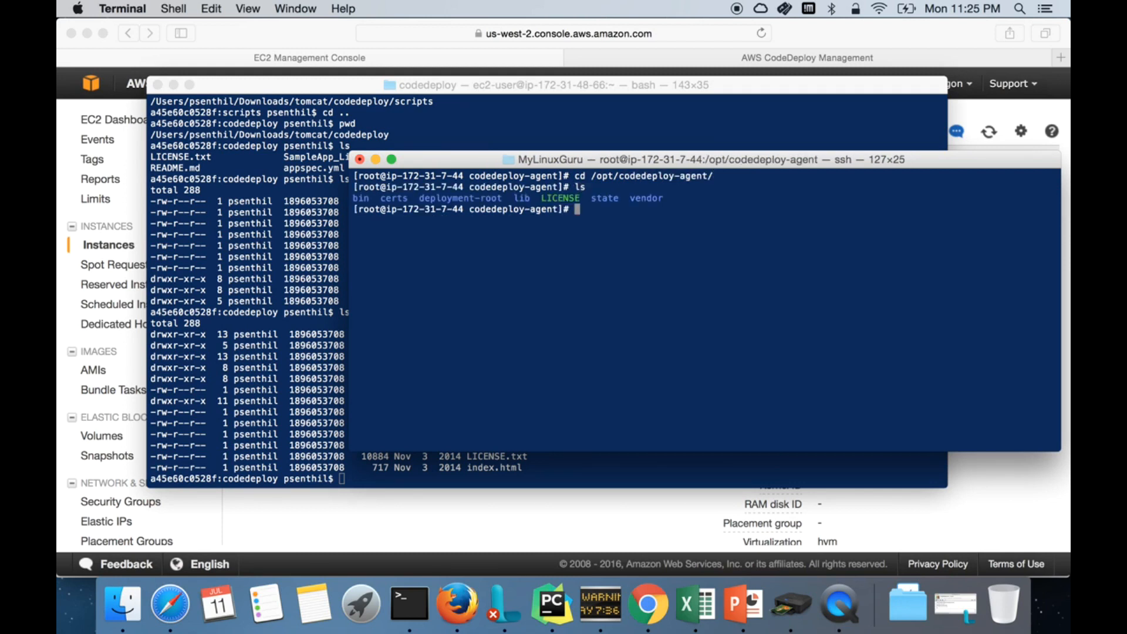
double_click(458, 208)
click(456, 205)
double_click(453, 203)
click(643, 215)
text(cd de)
key(Tab)
key(Return)
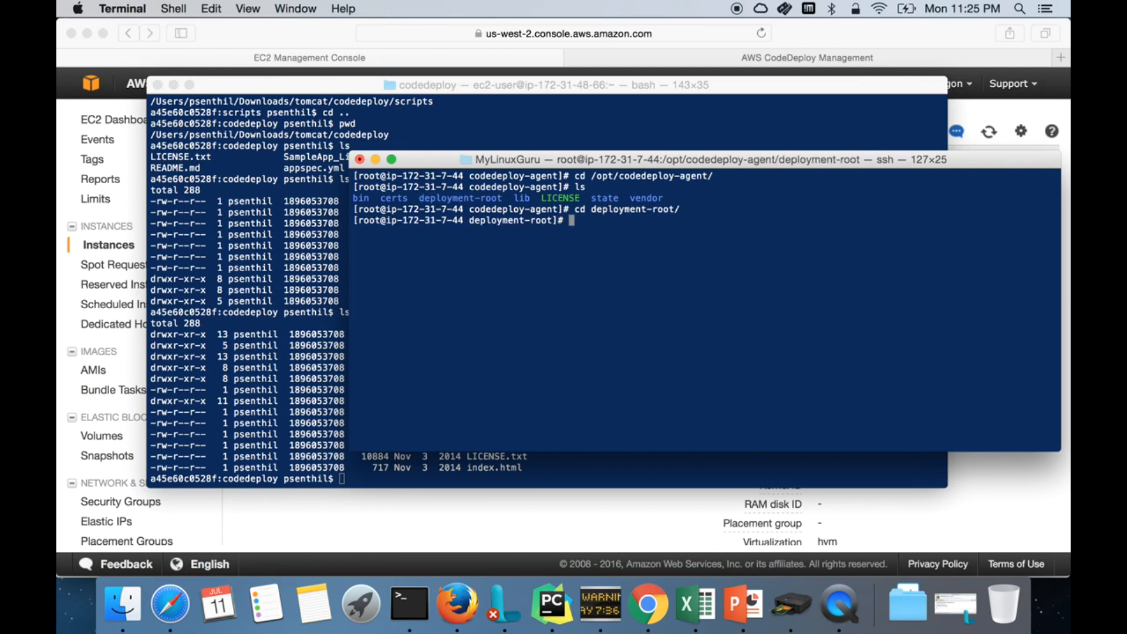
text(ls)
key(Return)
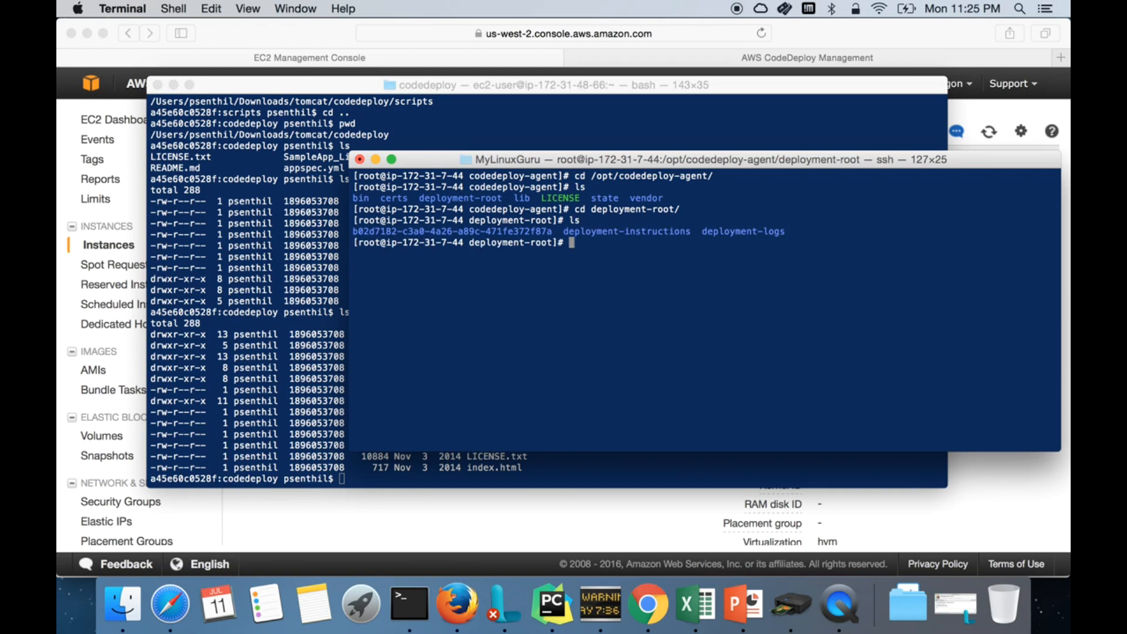
text(ls -ltr)
key(Return)
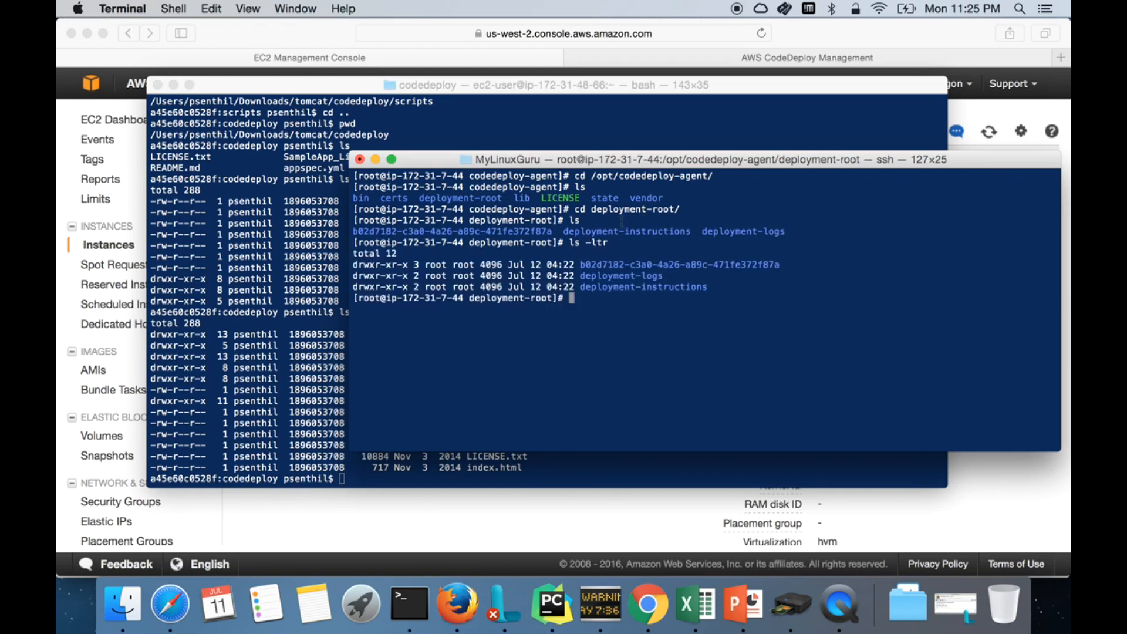
Step: Enter the b02d7182… deployment-group folder and list it, revealing deployment d-4P64LTVKG
drag(581, 265, 792, 266)
click(806, 305)
text(cd b0)
key(Tab)
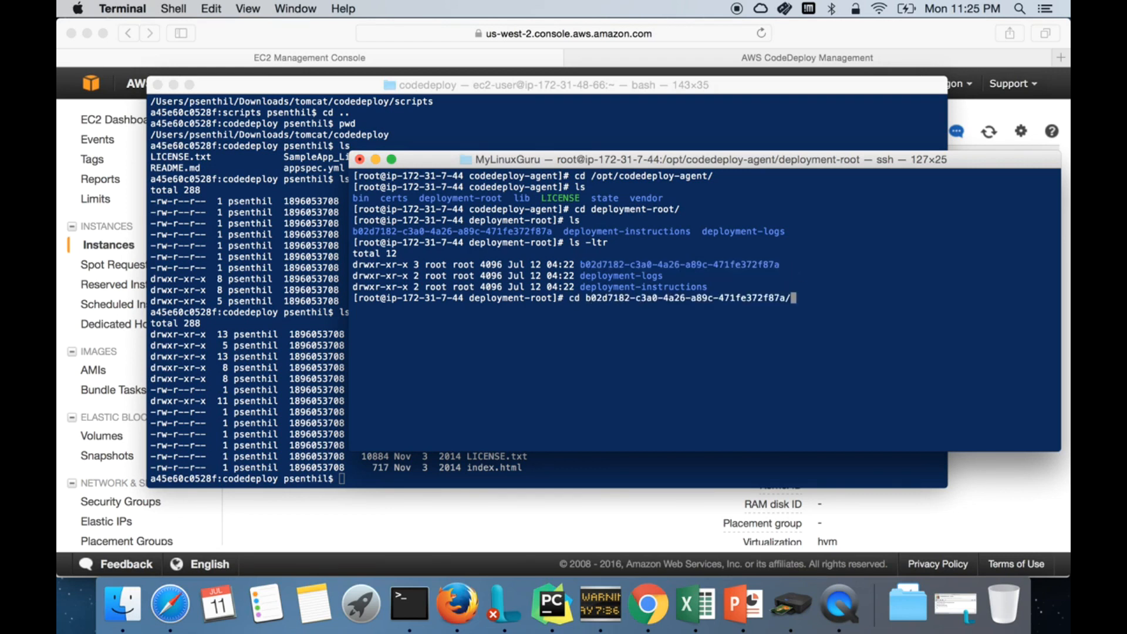
key(Return)
text(ls)
key(Return)
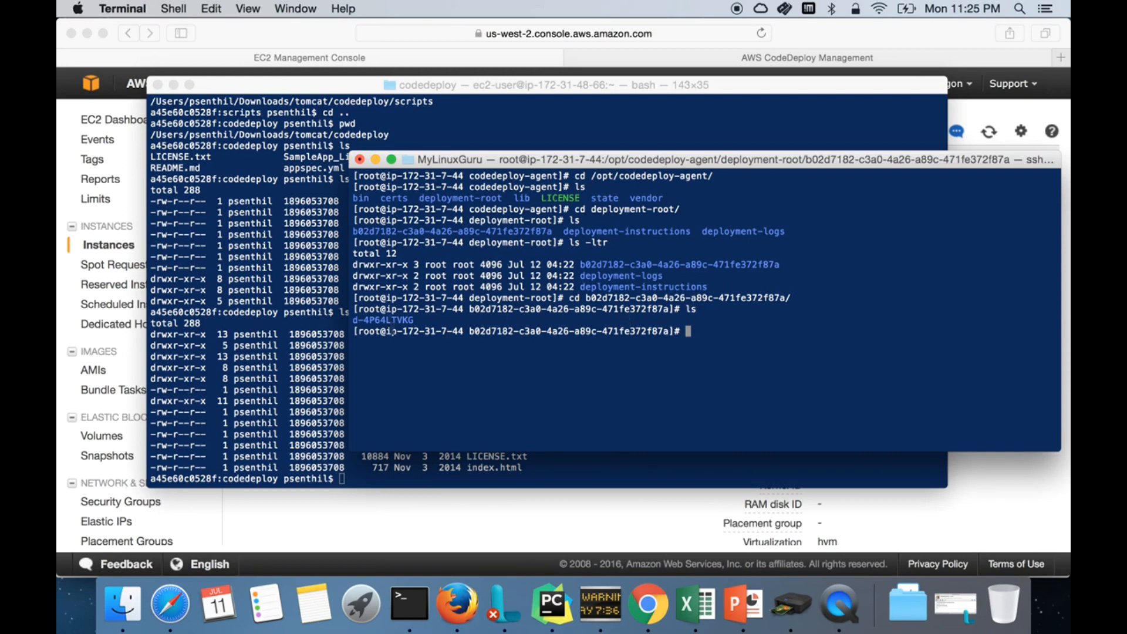
double_click(387, 320)
Step: Compare d-4P64LTVKG with the deployment ID on the CodeDeploy deployments page
click(451, 505)
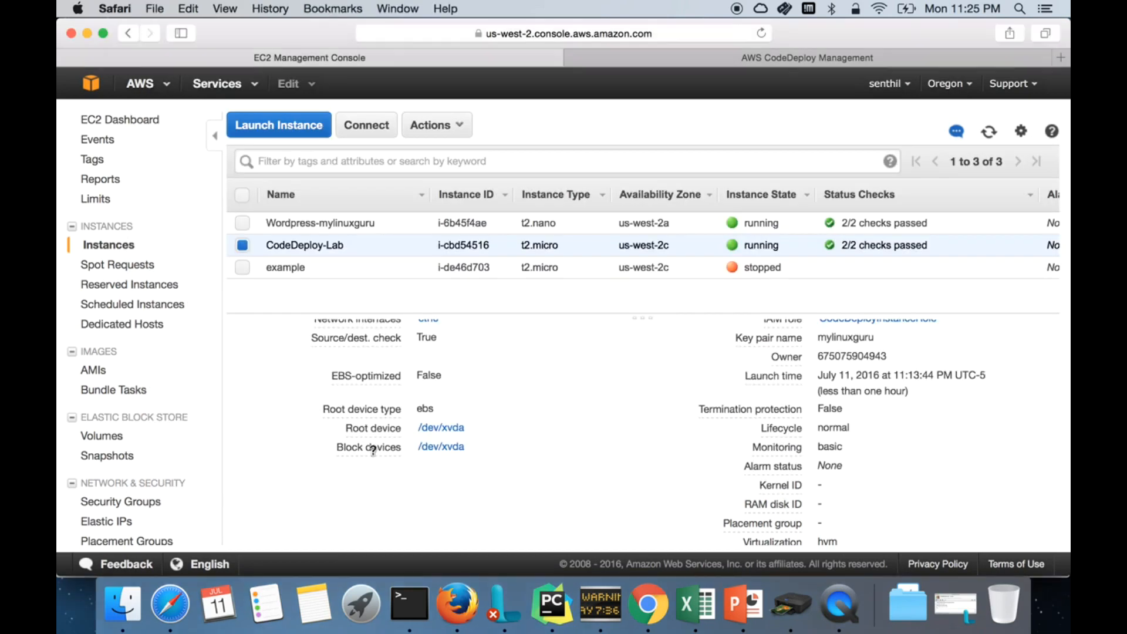
click(682, 54)
drag(209, 312, 124, 310)
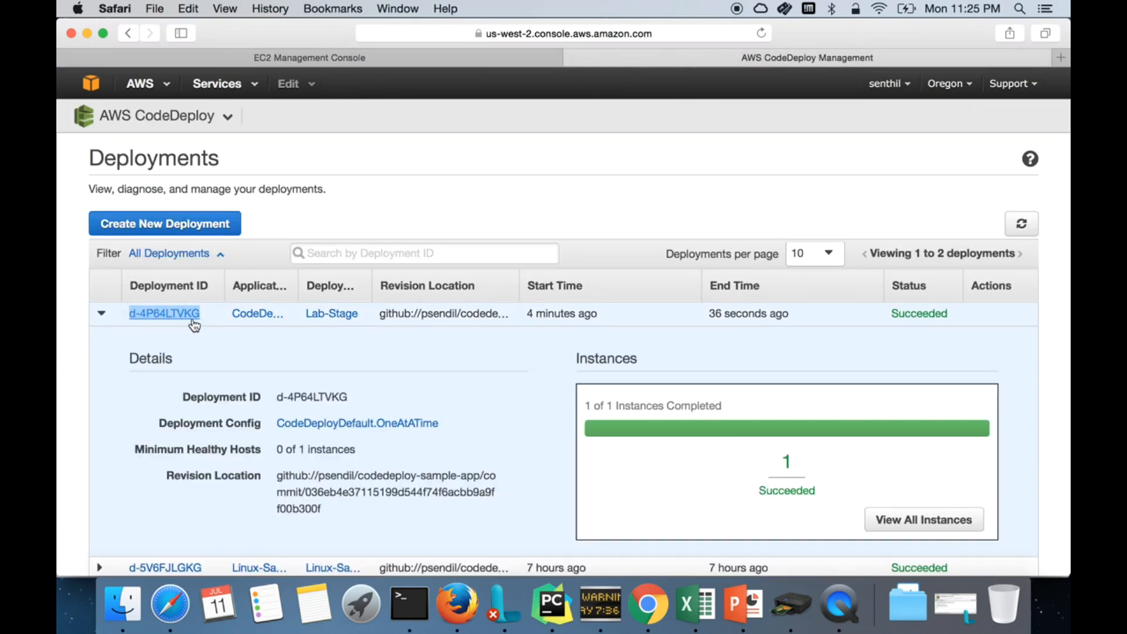
key(super+Tab)
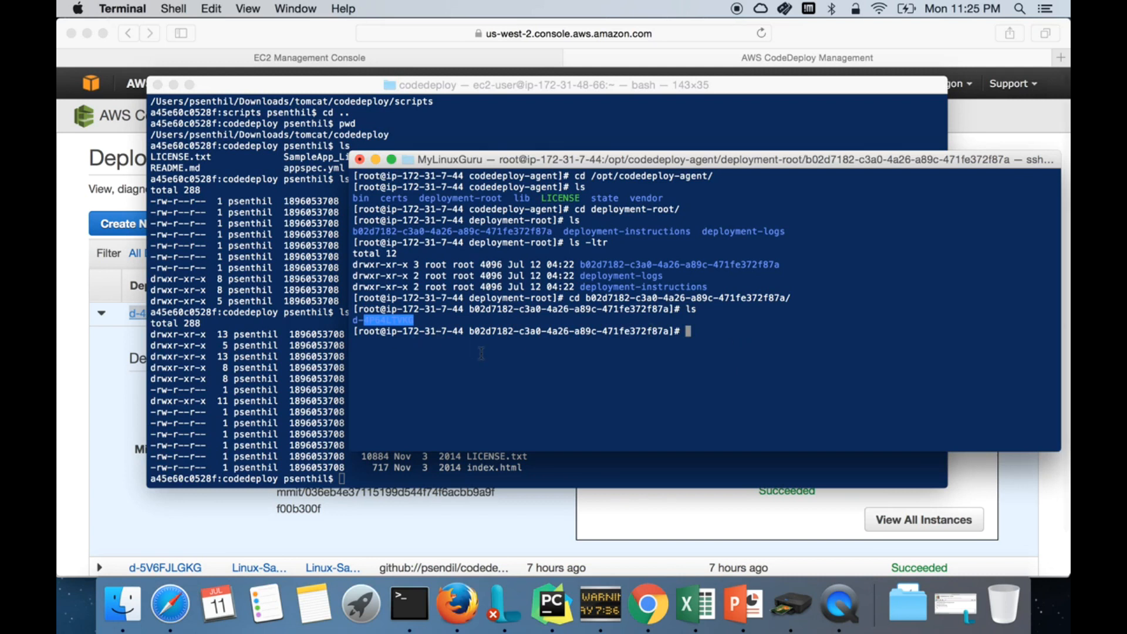
Step: Enter the d-4P64LTVKG deployment folder and list it in detail, pointing out bundle.tar
text(cd d)
key(Tab)
key(Return)
text(ls)
key(Return)
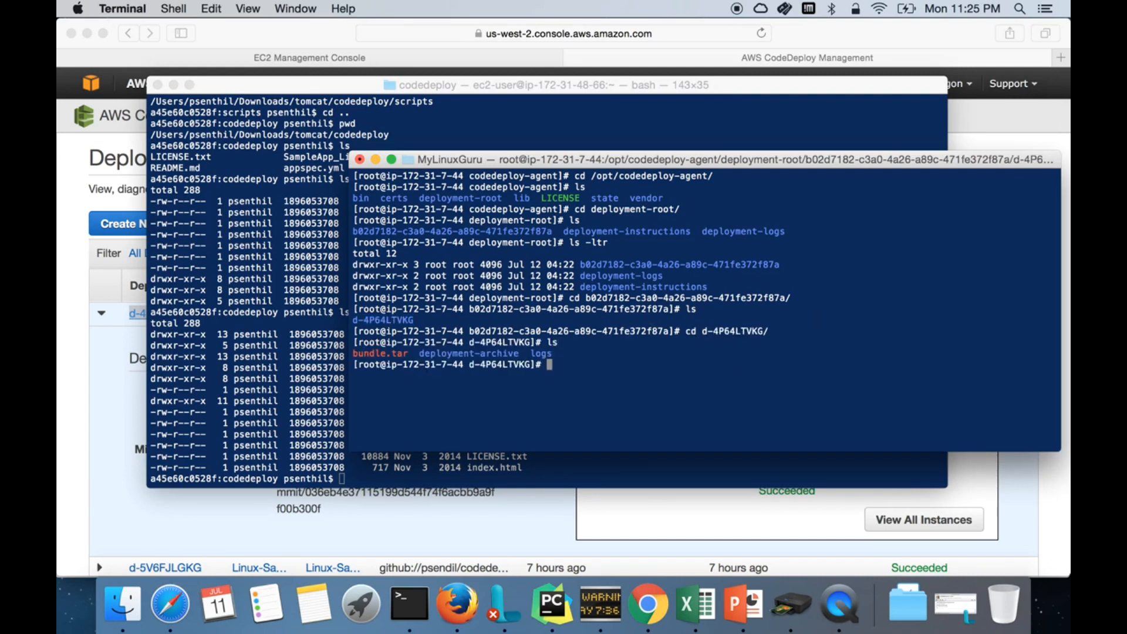
text(ls -ltr)
key(Return)
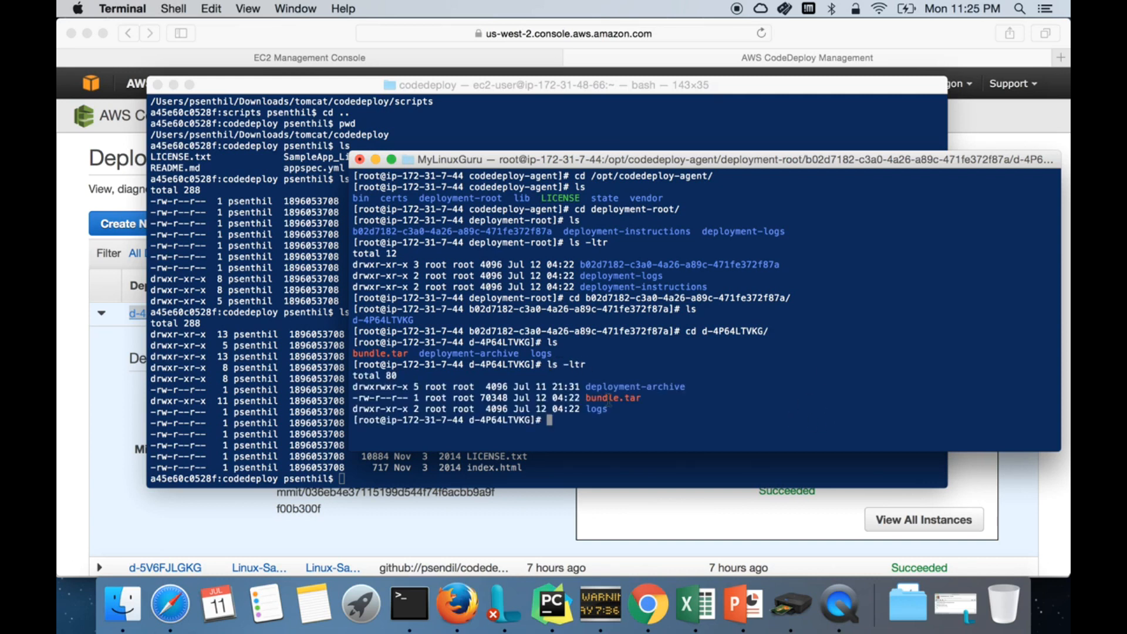
drag(583, 398, 678, 397)
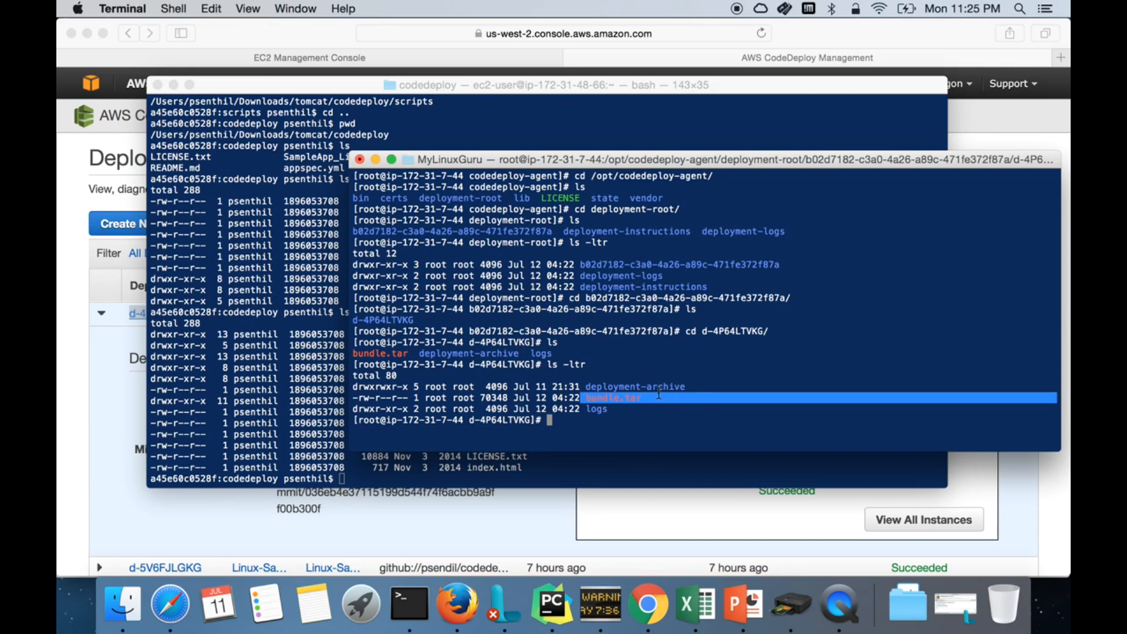
click(591, 411)
Step: Read scripts.log in the logs folder, showing httpd installed during BeforeInstall
text(cd logs/)
key(Return)
text(ls)
key(Return)
text(more sc)
key(Tab)
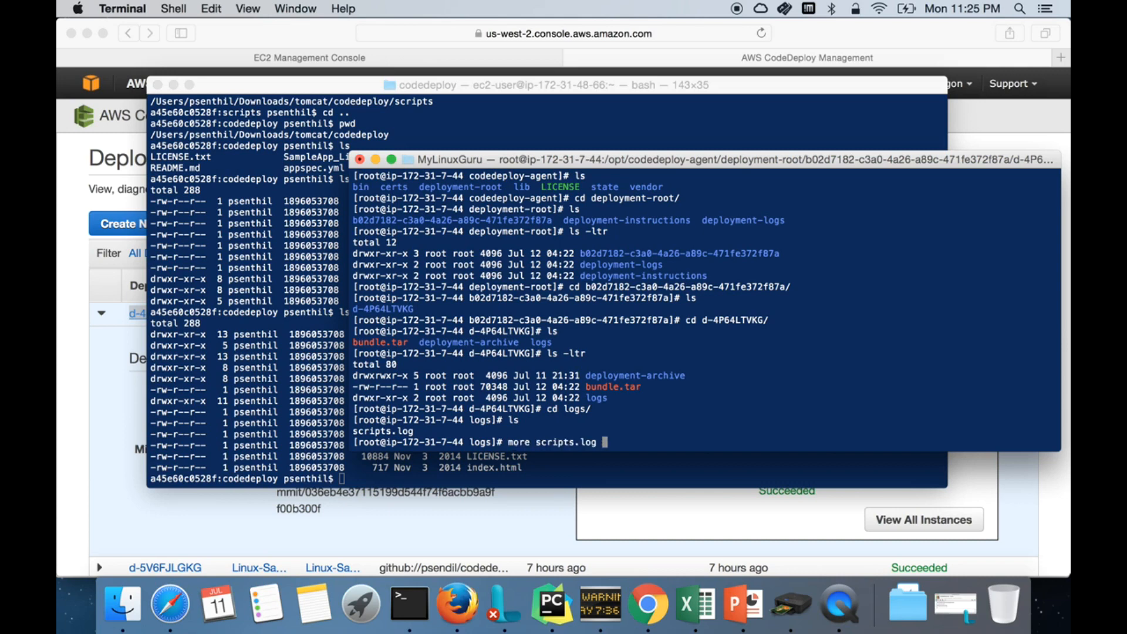
key(Return)
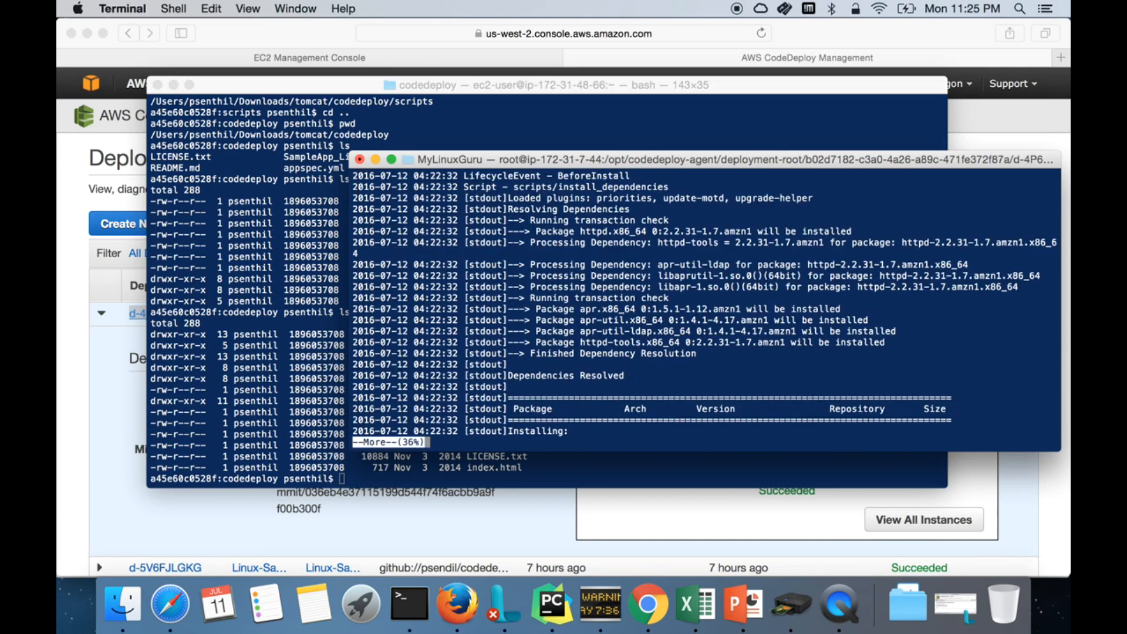
key(space)
key(q)
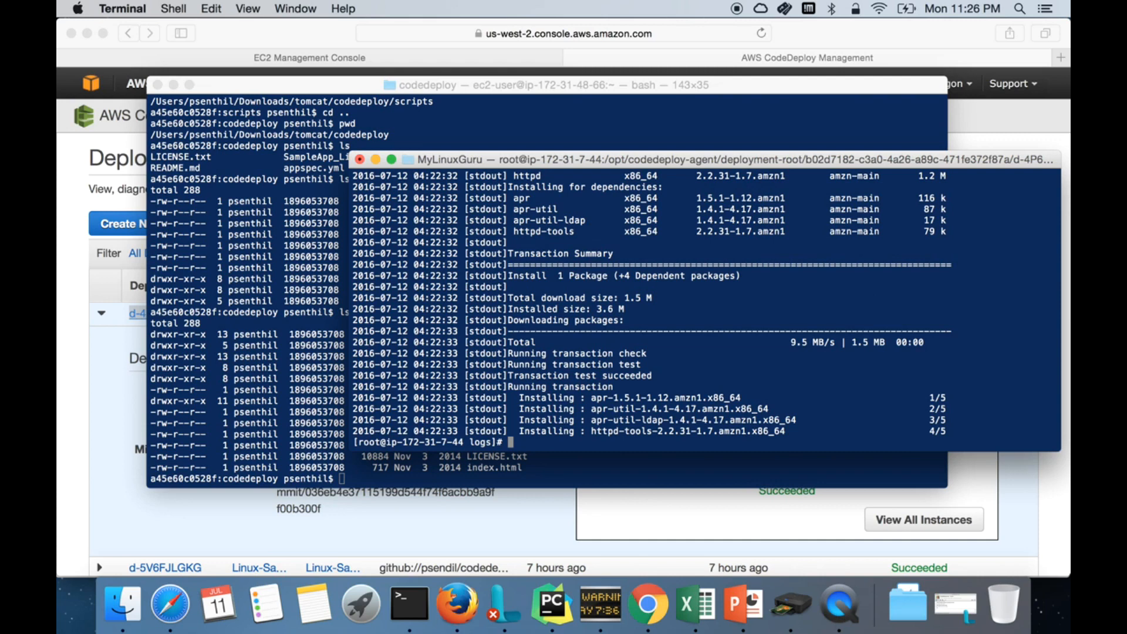
Step: Copy the instance's public IP 50.112.29.58 from the EC2 console
click(171, 519)
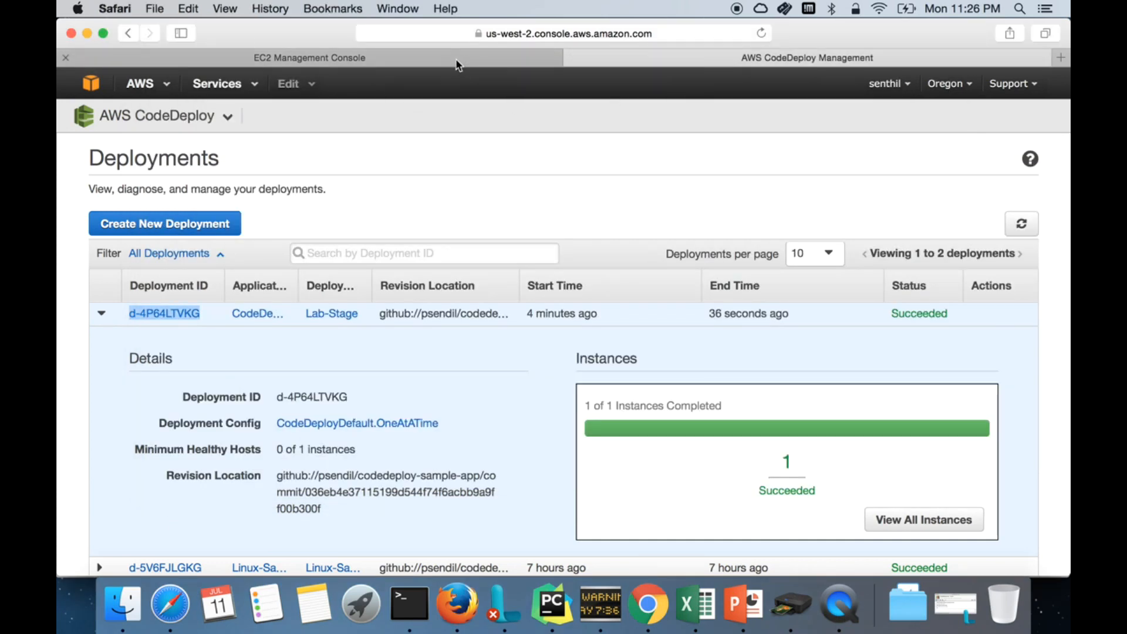
click(309, 58)
scroll(812, 400, up, 5)
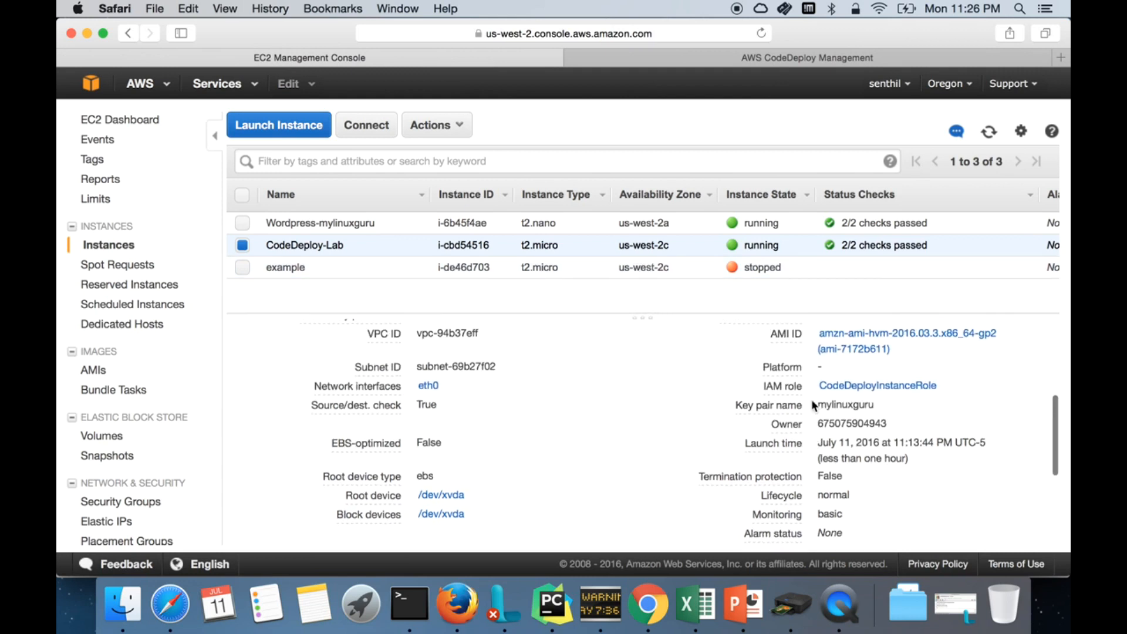
scroll(868, 399, up, 4)
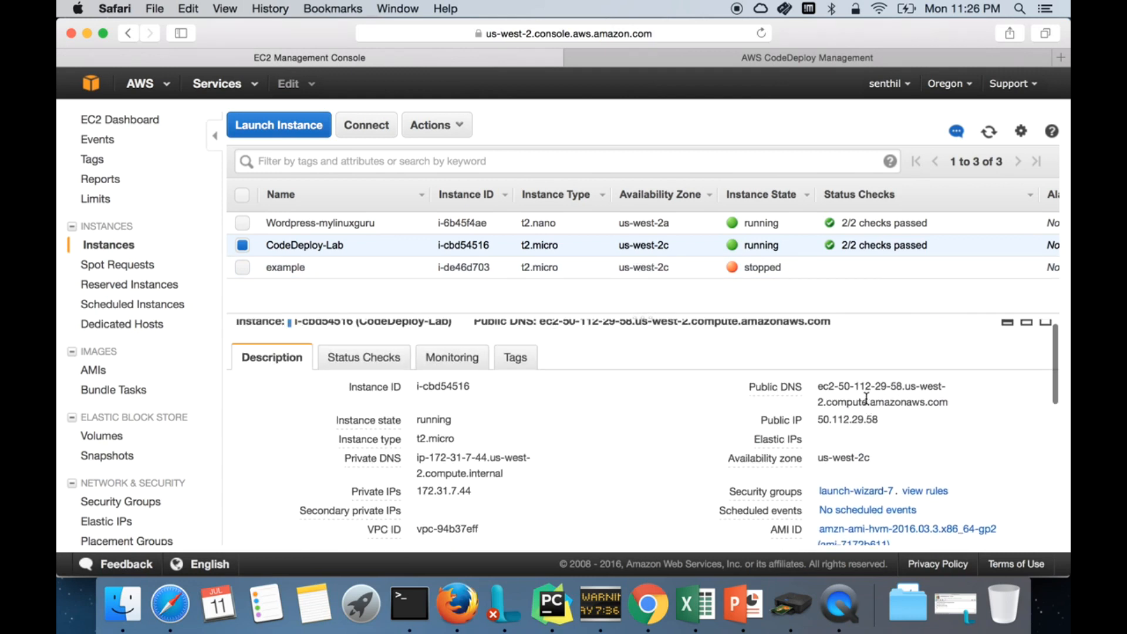
double_click(860, 419)
key(super+c)
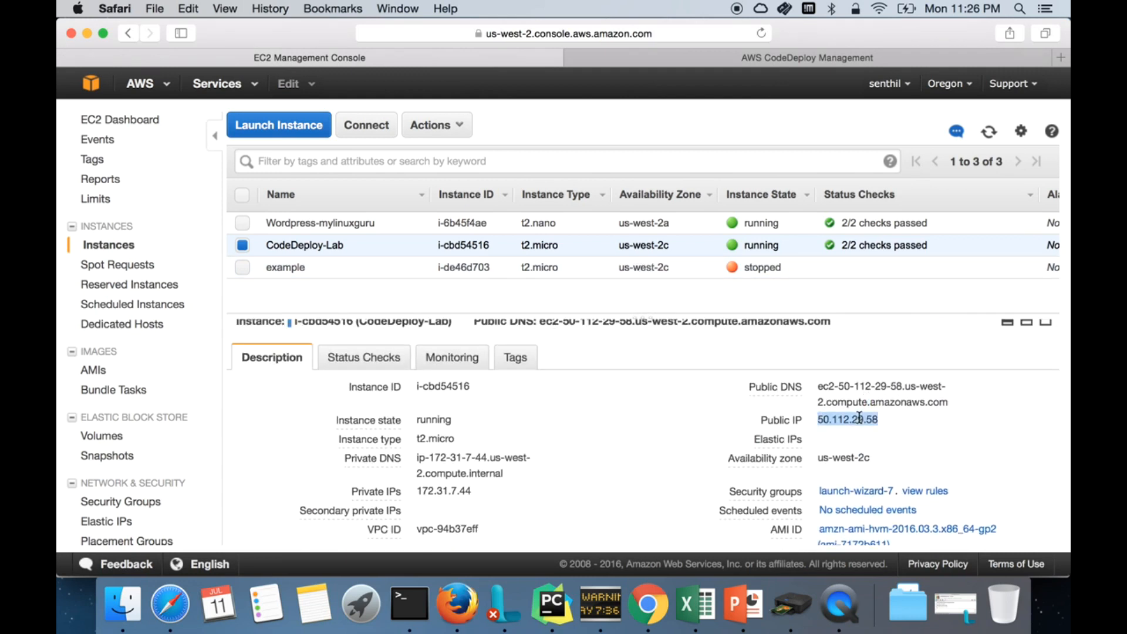
scroll(852, 464, down, 2)
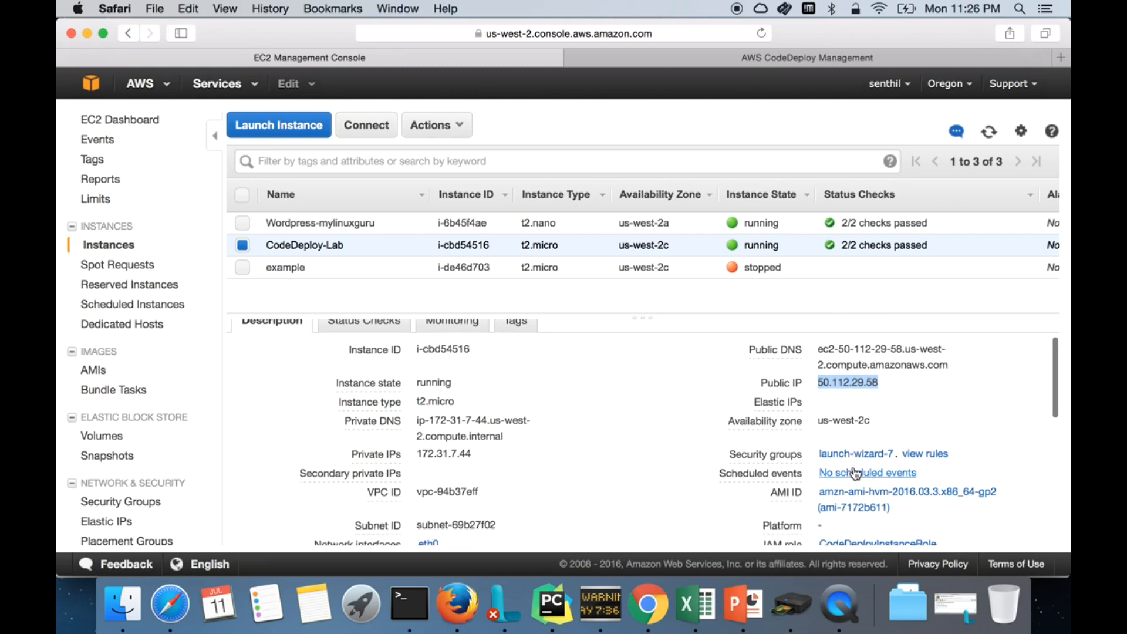
Step: Add an HTTP TCP 80 inbound rule from 0.0.0.0/0 to launch-wizard-7, then paste the IP into a new tab
click(856, 457)
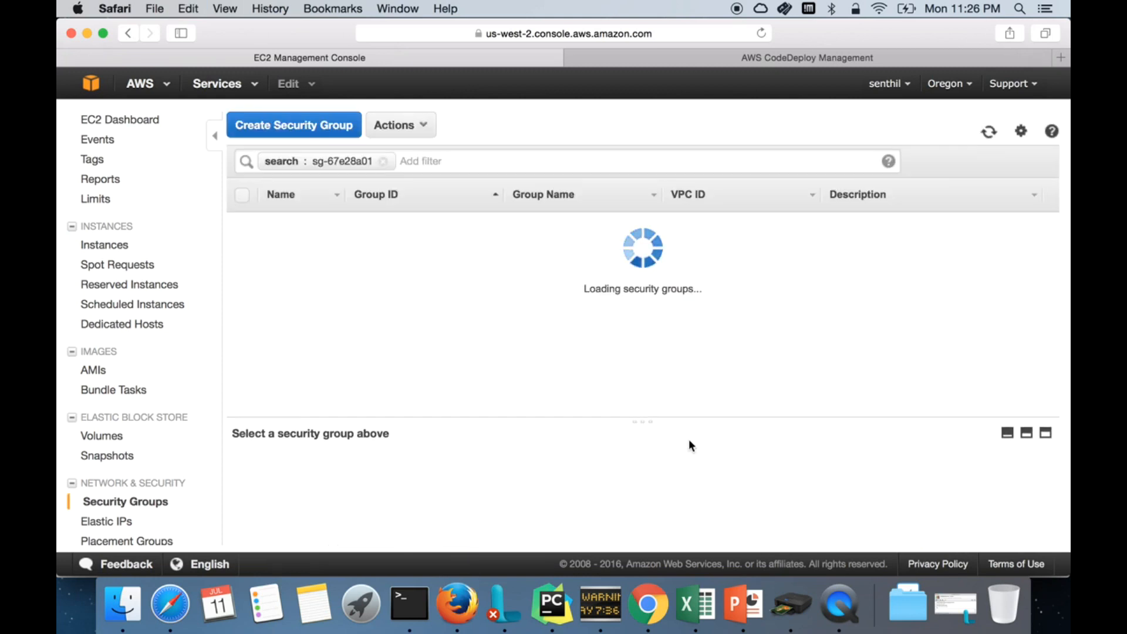
click(355, 470)
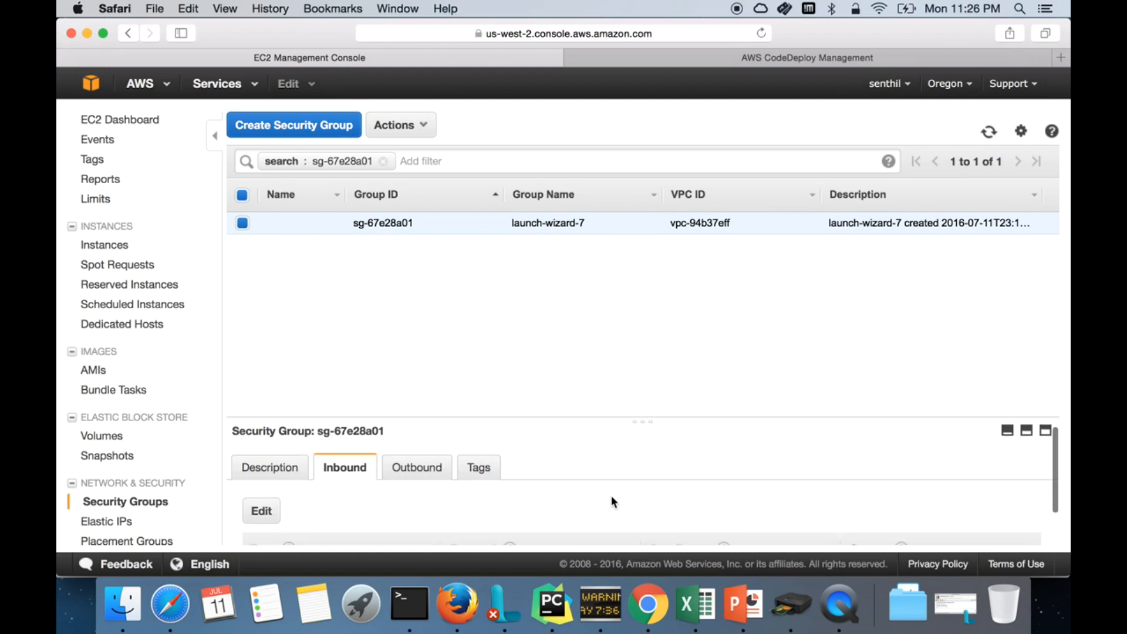
scroll(610, 499, down, 2)
click(276, 468)
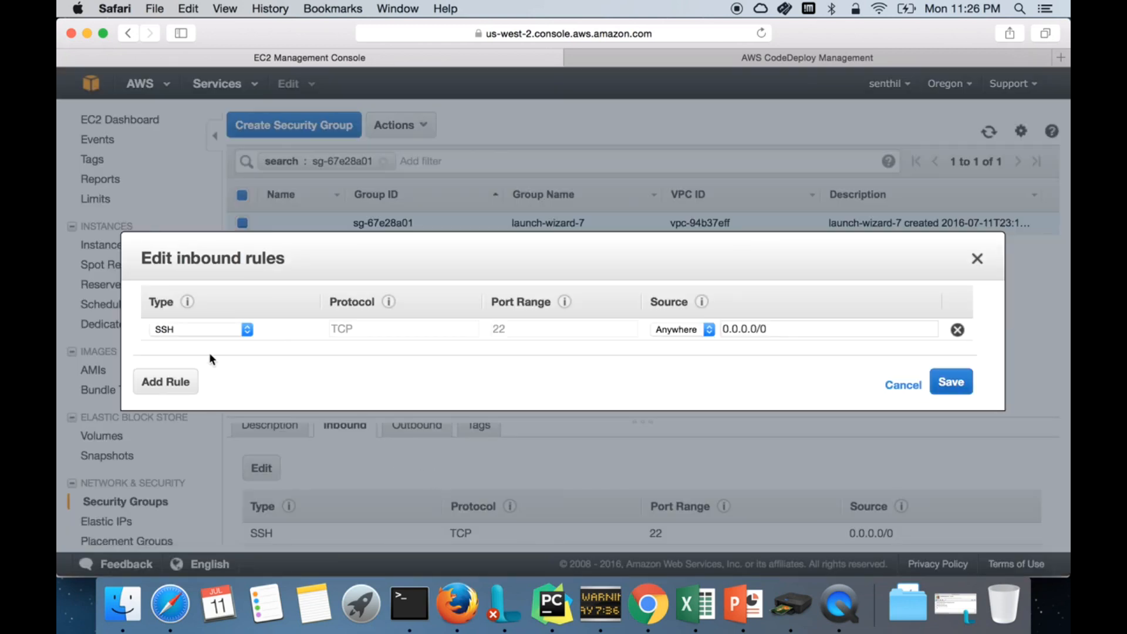
click(171, 384)
click(238, 352)
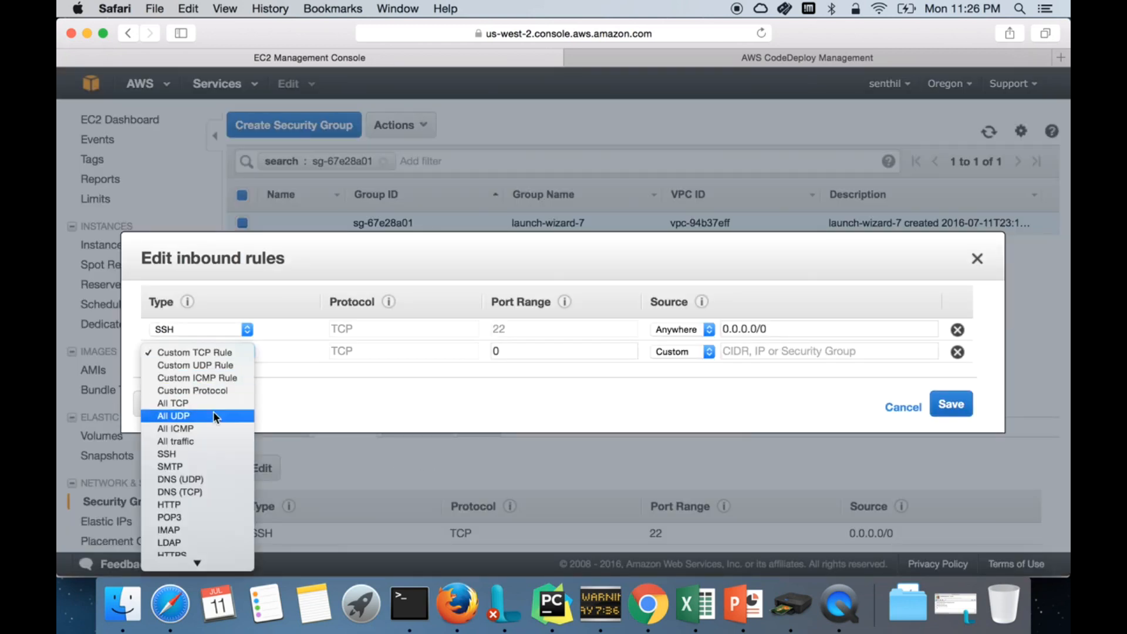
click(194, 505)
click(951, 403)
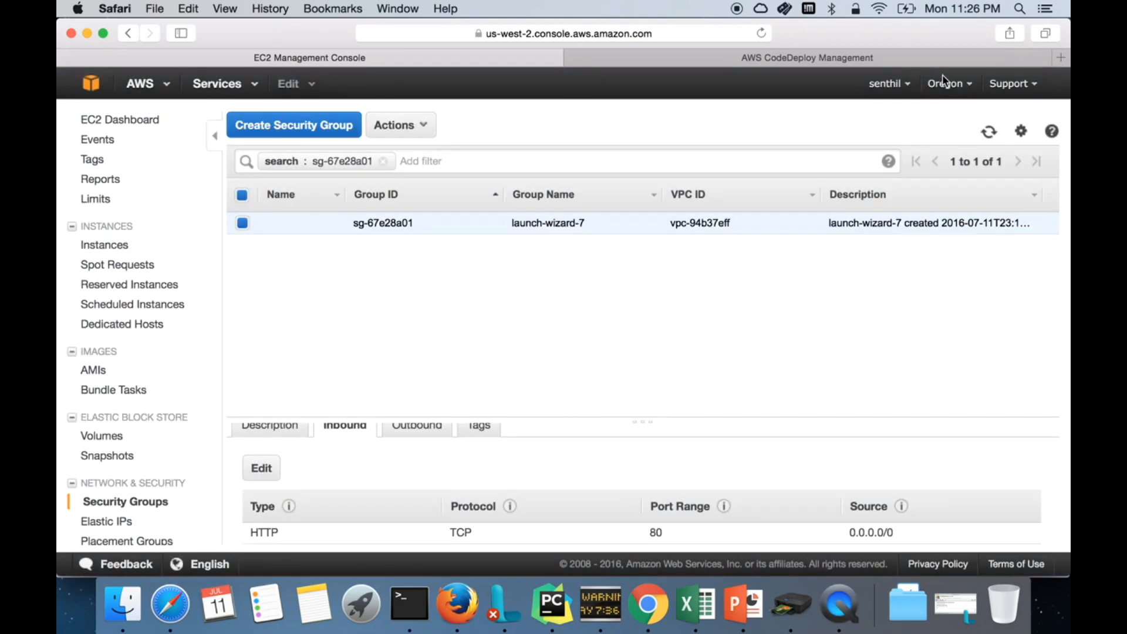
click(1060, 57)
key(super+v)
Step: Load 50.112.29.58 to see the Congratulations page, then return to the EC2 Management Console
key(Return)
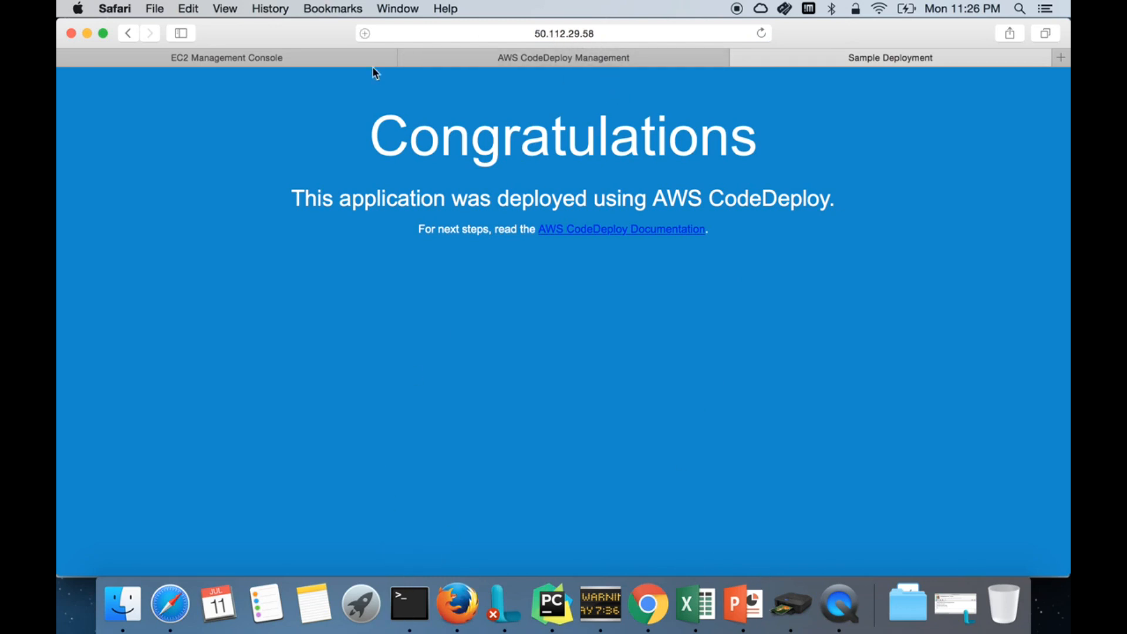
click(361, 54)
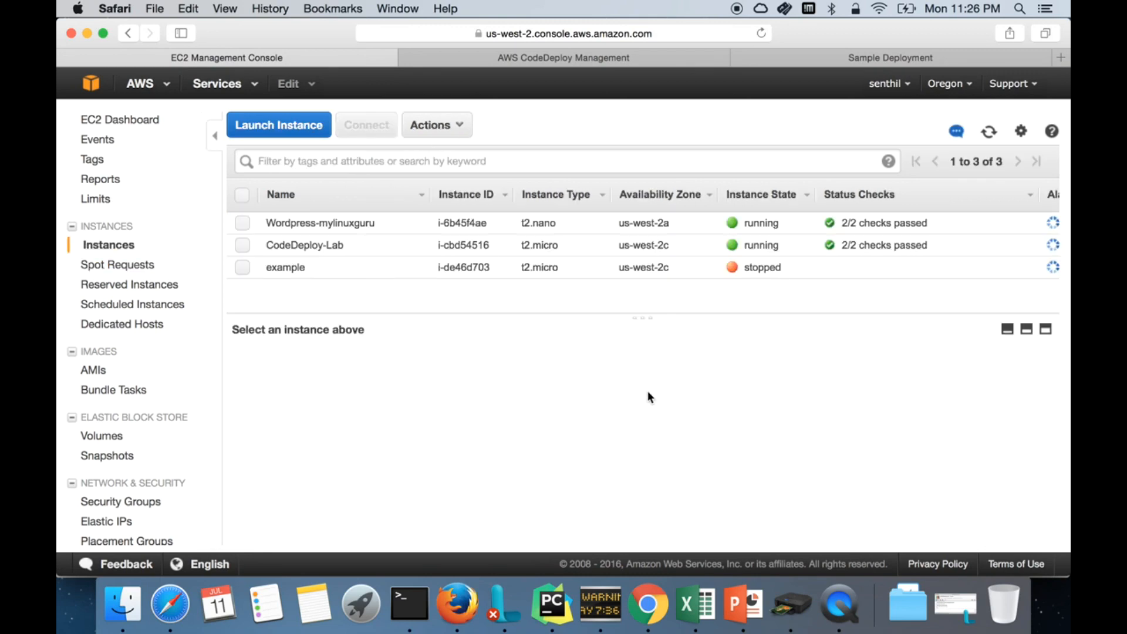
Step: Select CodeDeploy-Lab, then review deployment d-4P64LTVKG's Succeeded details in CodeDeploy and collapse them
click(358, 247)
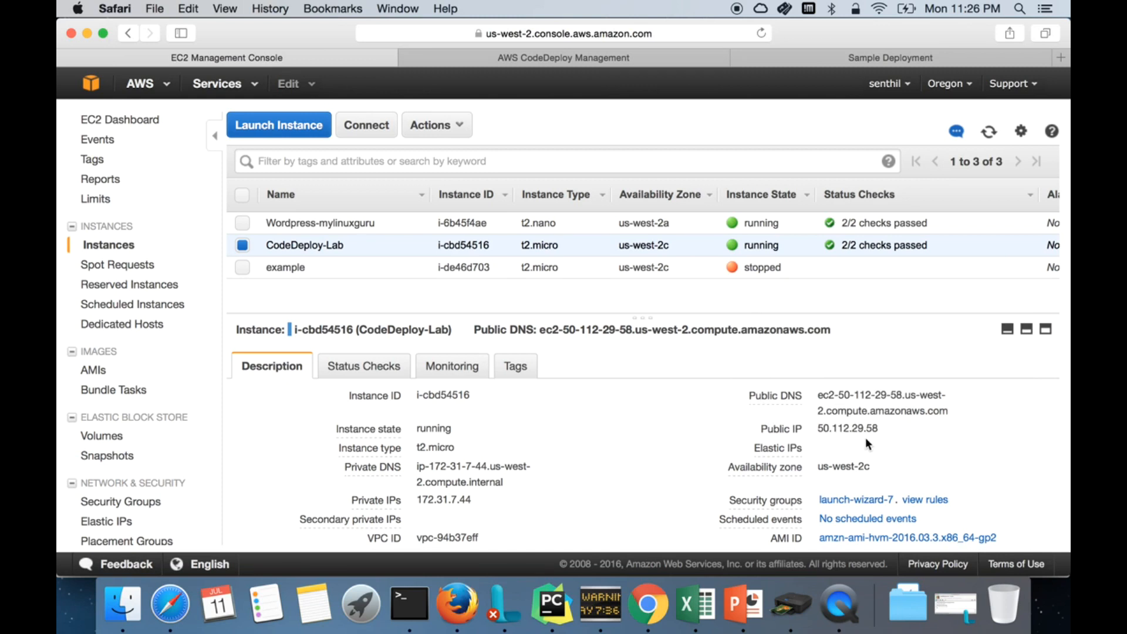
click(606, 61)
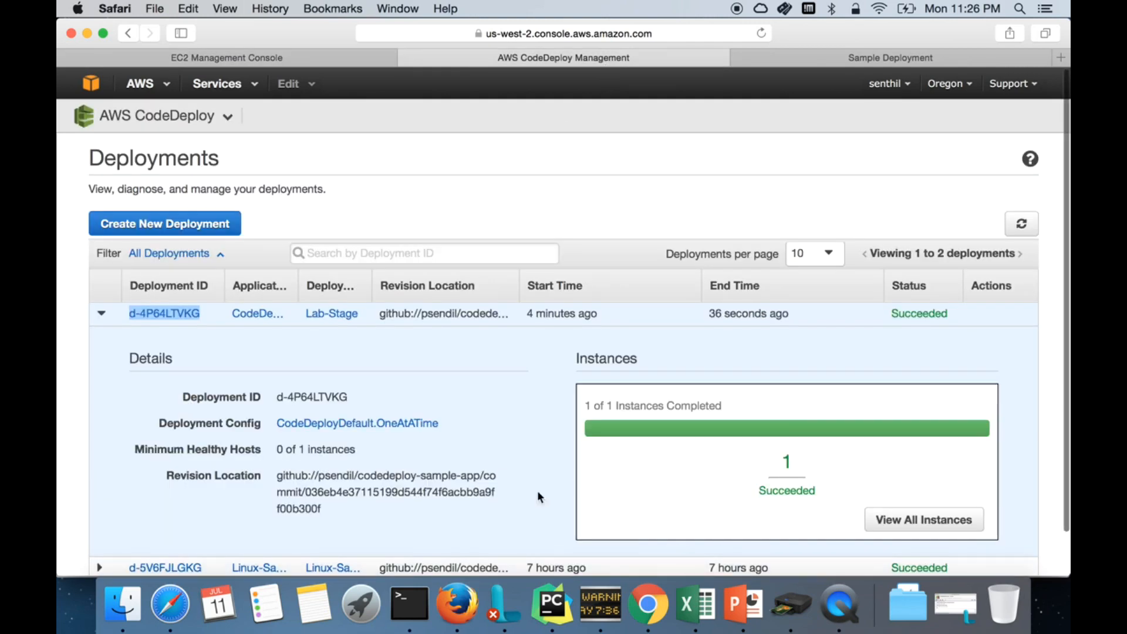
scroll(416, 473, down, 2)
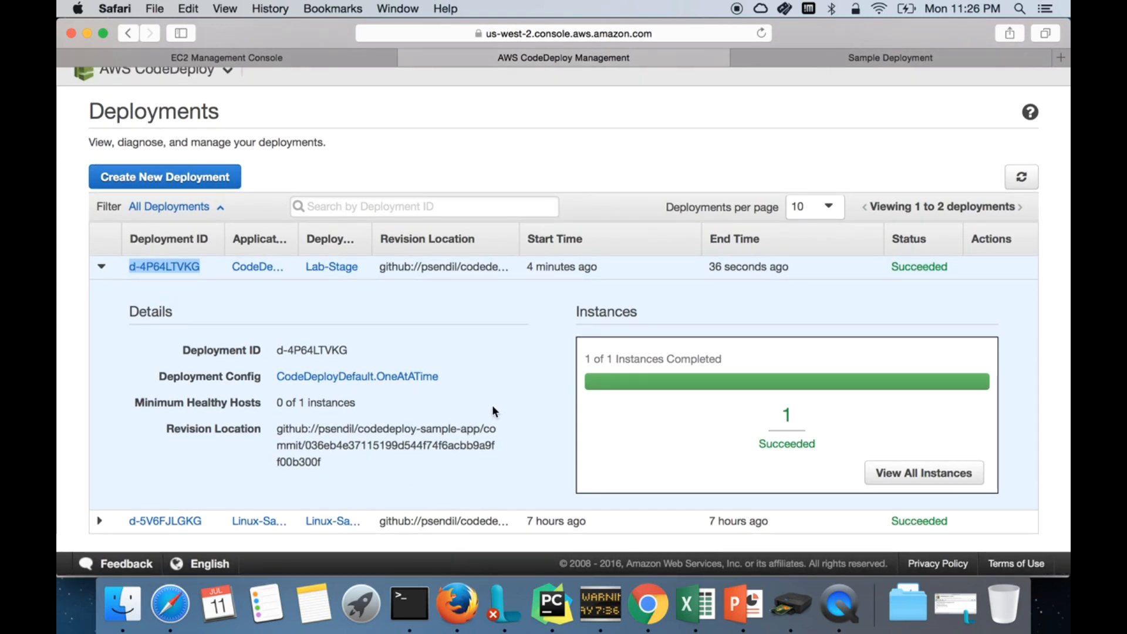
scroll(492, 406, up, 1)
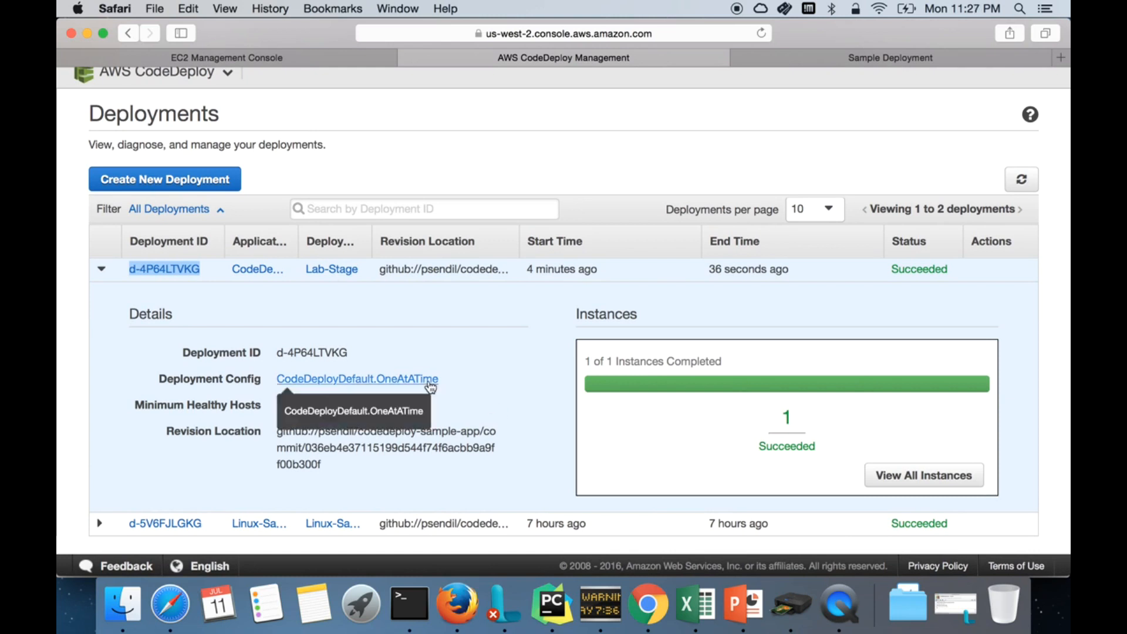
click(99, 271)
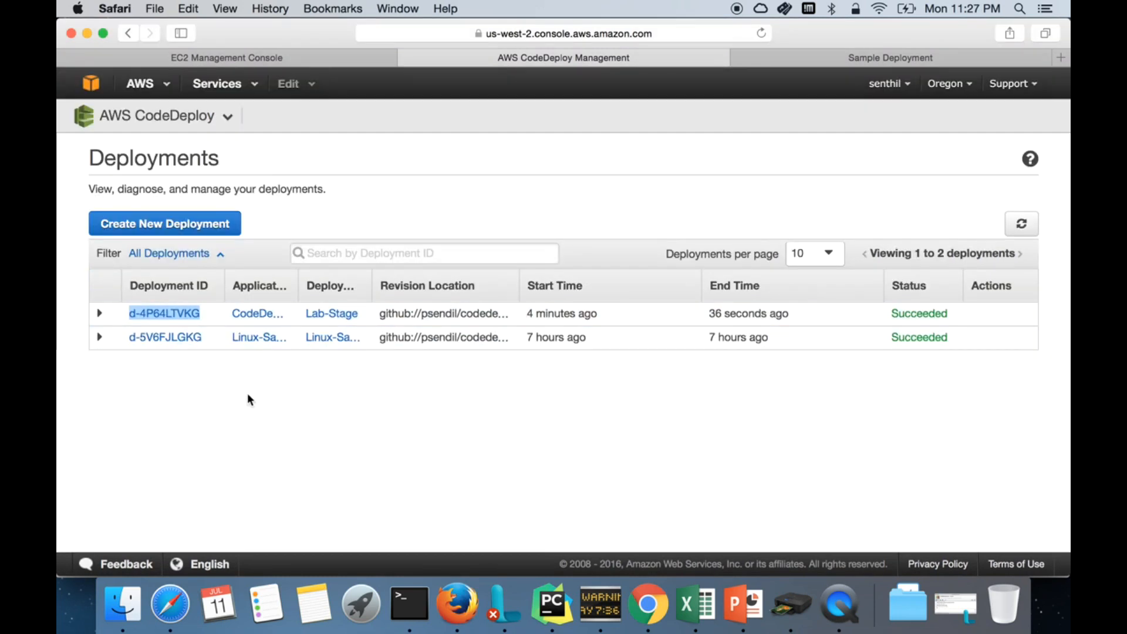
Step: Fill a new deployment form with application CodeDeploy-Lab and deployment group Lab-Stage
click(189, 229)
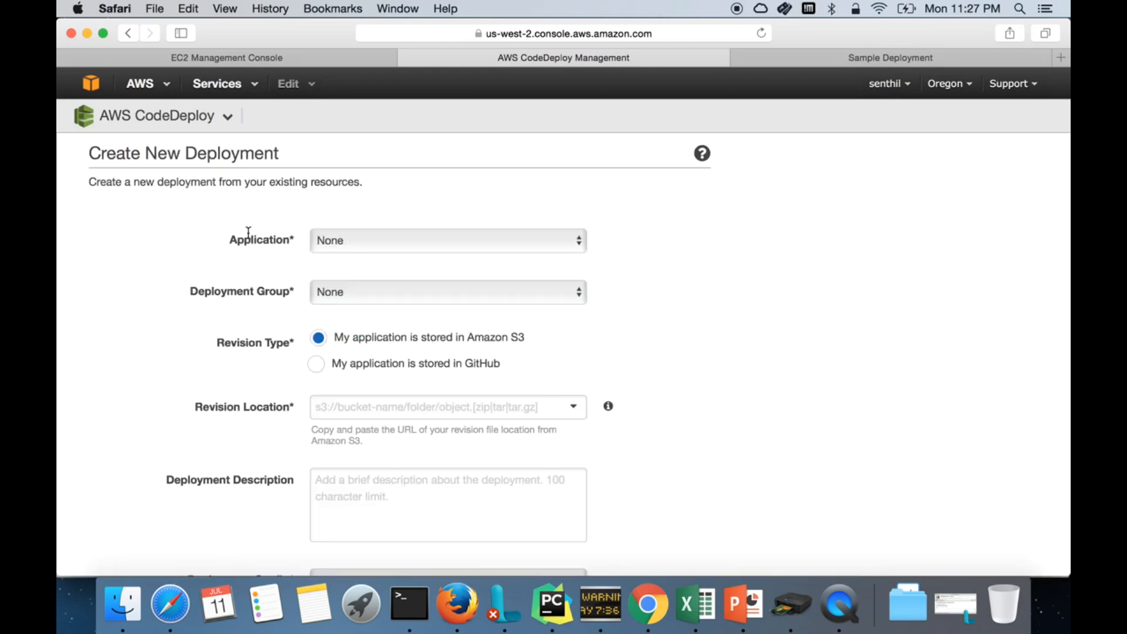
click(449, 254)
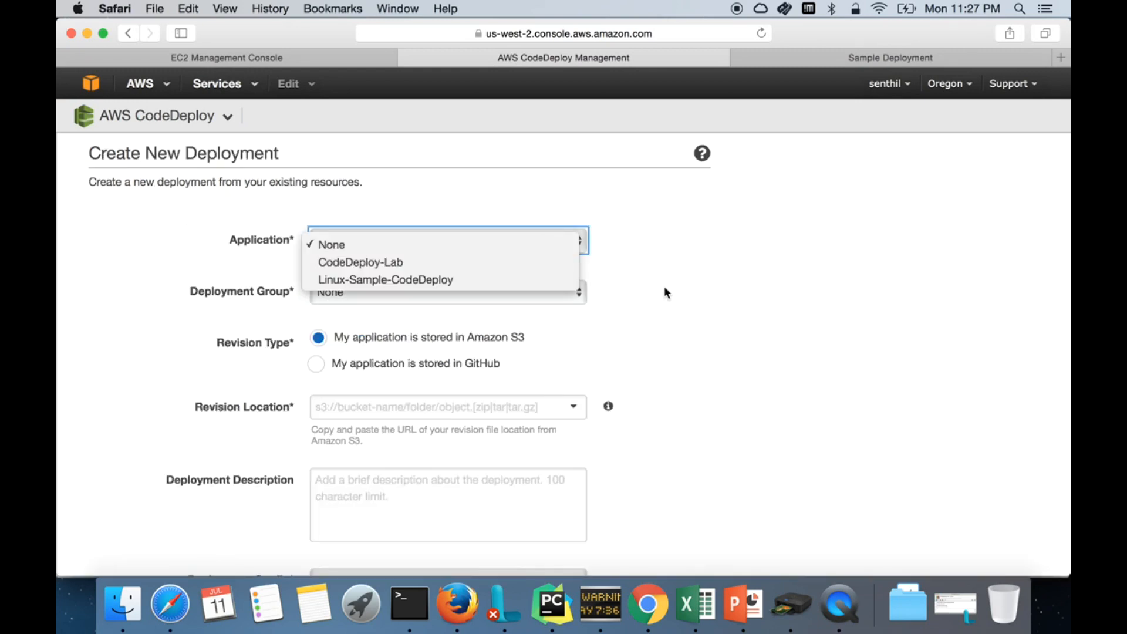
click(467, 262)
click(451, 292)
click(580, 297)
click(579, 298)
click(500, 316)
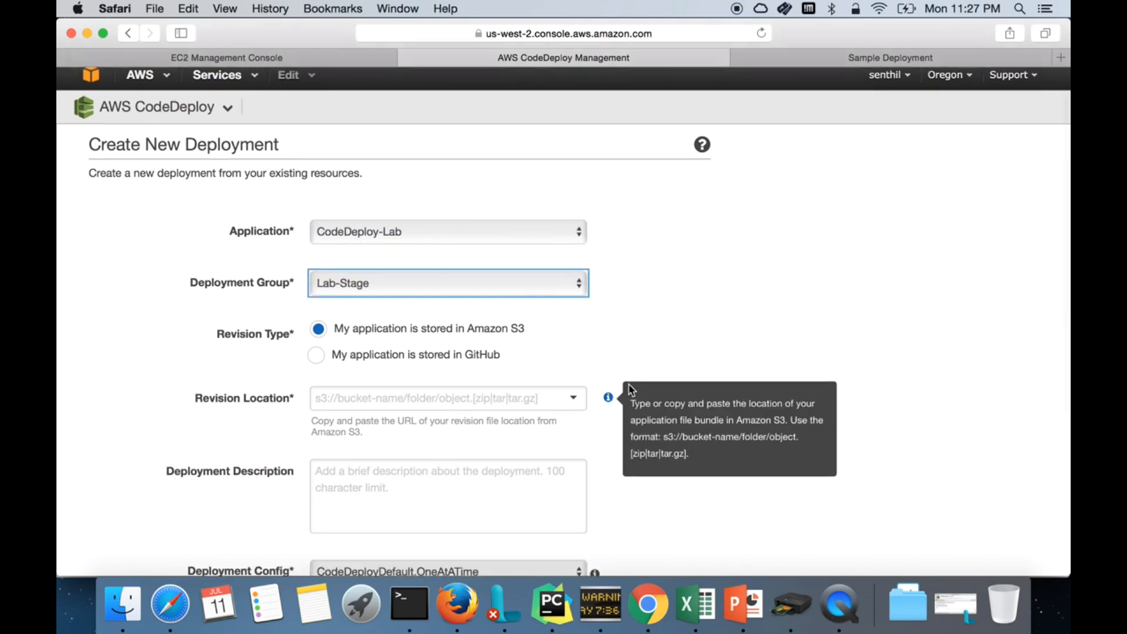
scroll(628, 382, down, 5)
scroll(628, 383, up, 5)
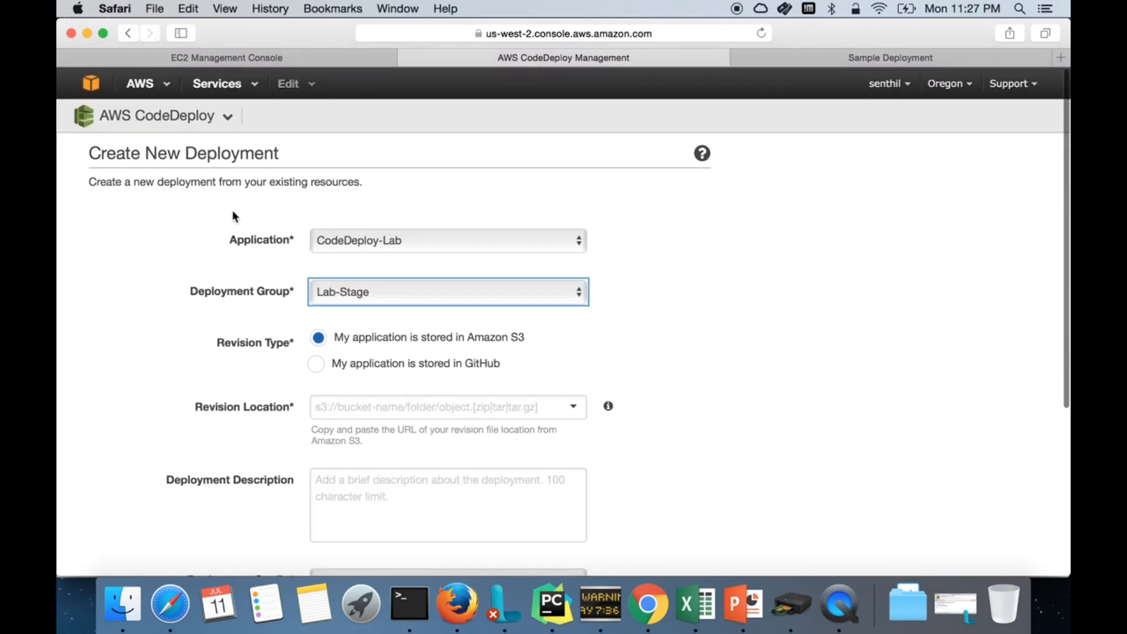
click(126, 116)
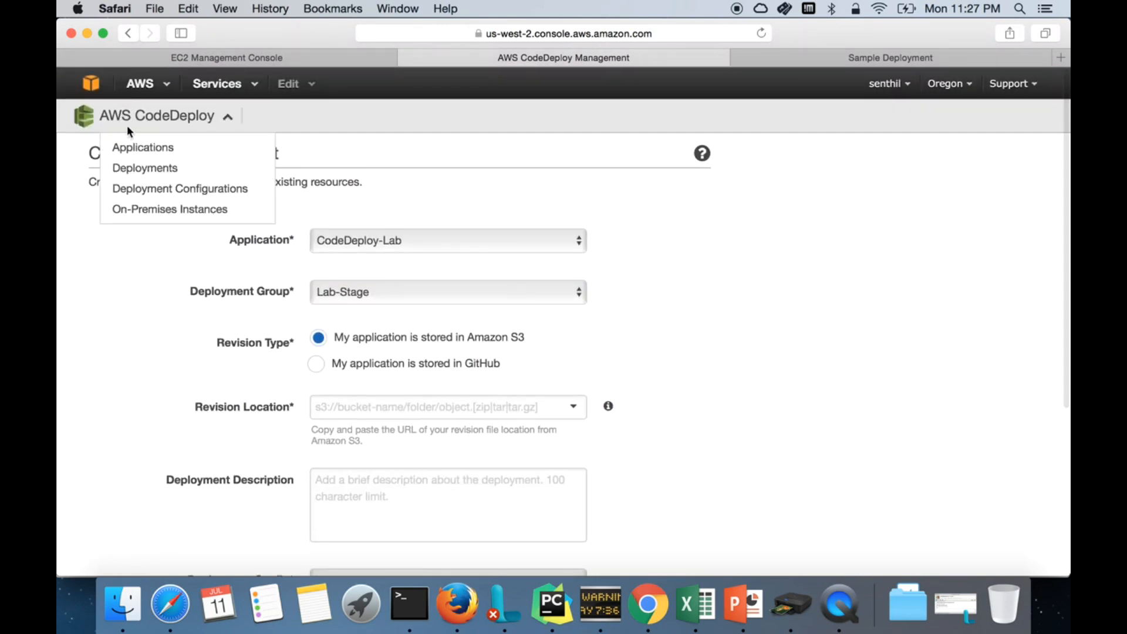
Step: Create a new application named test with deployment group test and view the instance tag type options
click(128, 149)
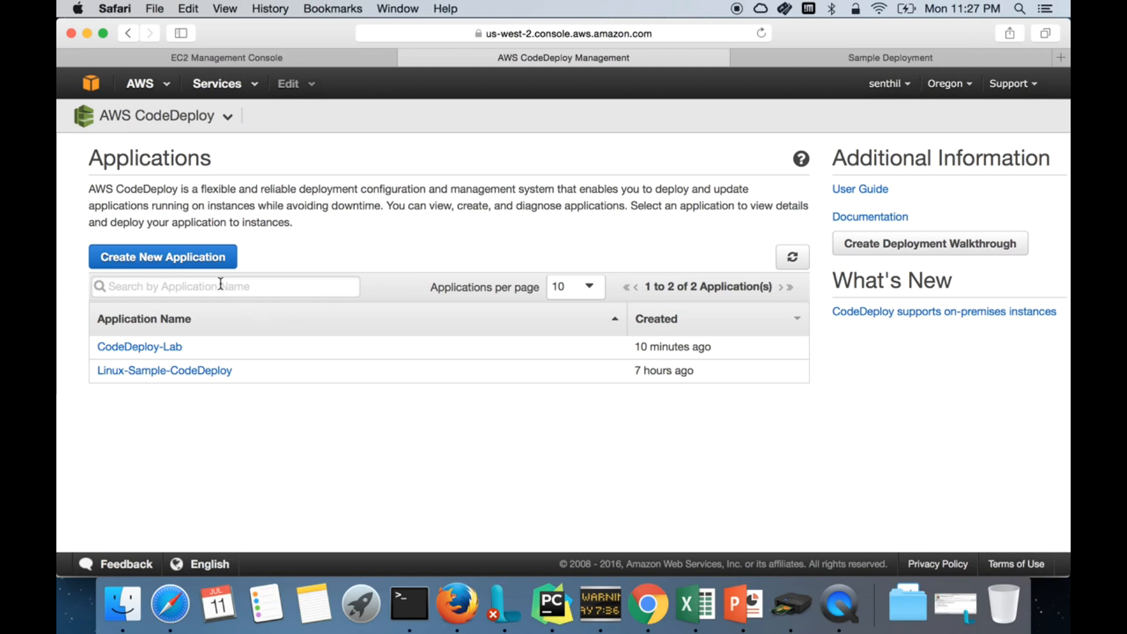
click(217, 263)
click(399, 228)
text(test)
key(Tab)
text(test)
key(Tab)
scroll(484, 390, down, 5)
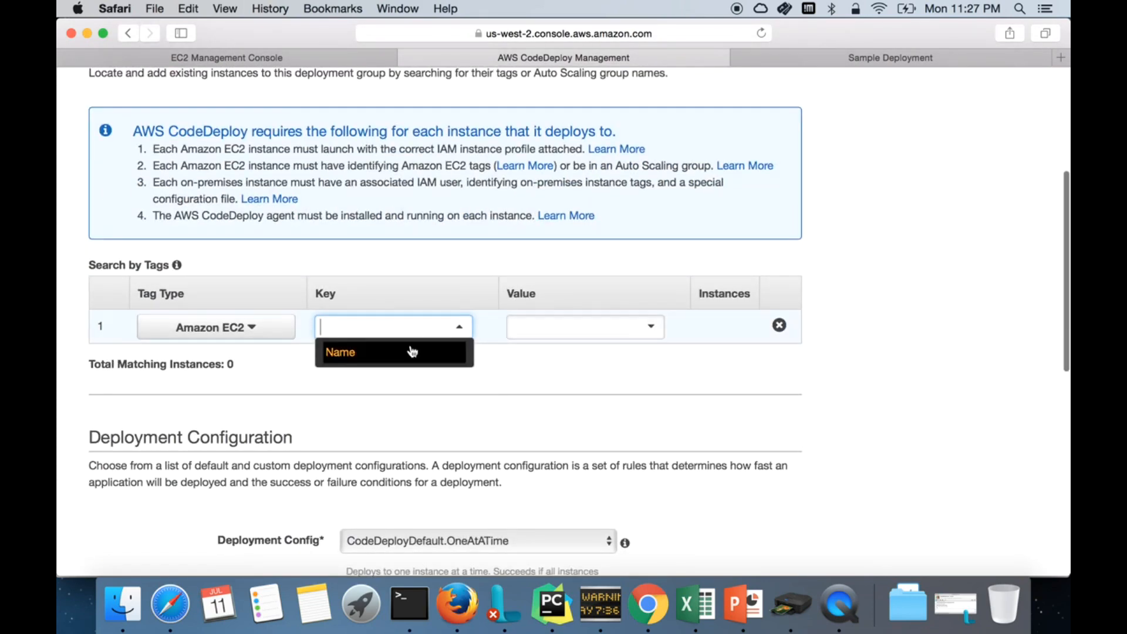
click(256, 328)
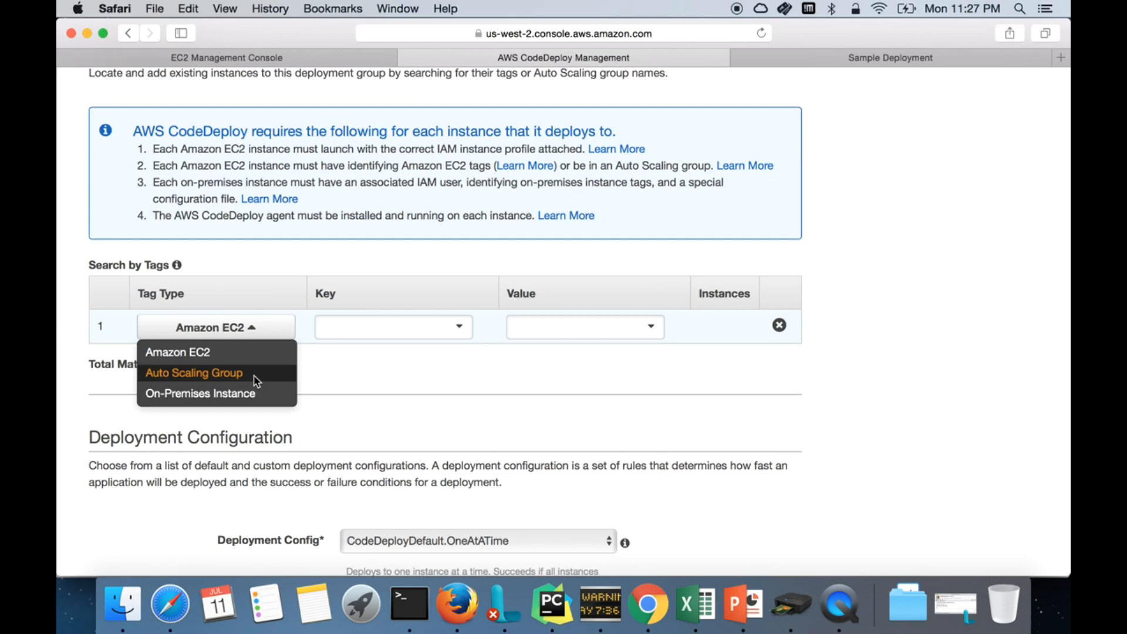
Step: Switch deployment group test's tag-search type from Amazon EC2 tags to Auto Scaling Group, key left blank
click(197, 379)
click(383, 327)
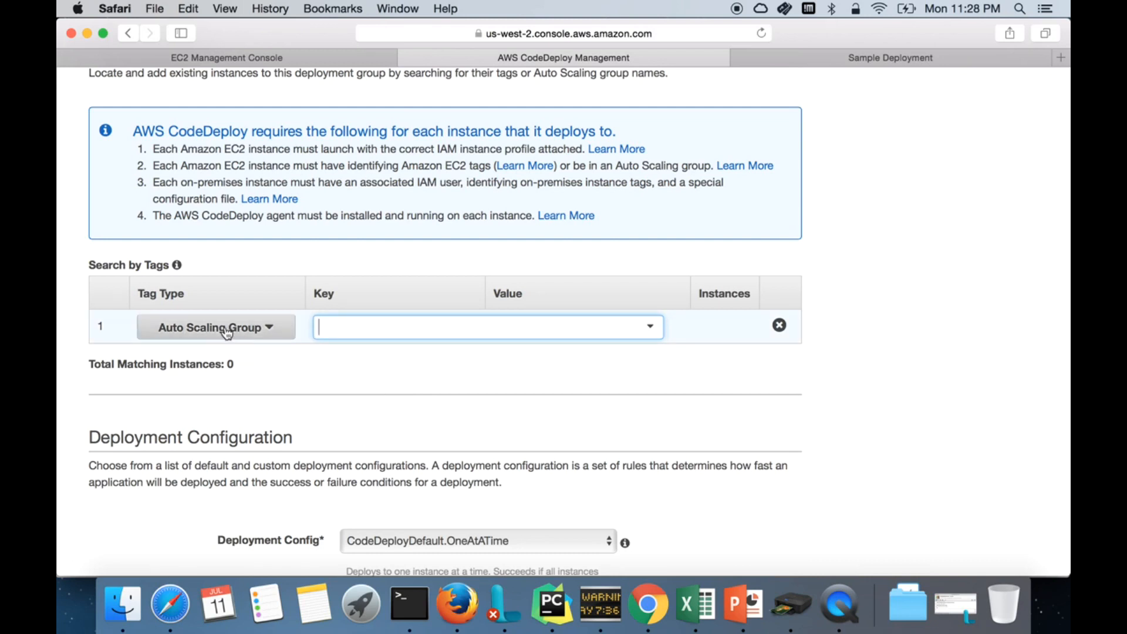
click(251, 339)
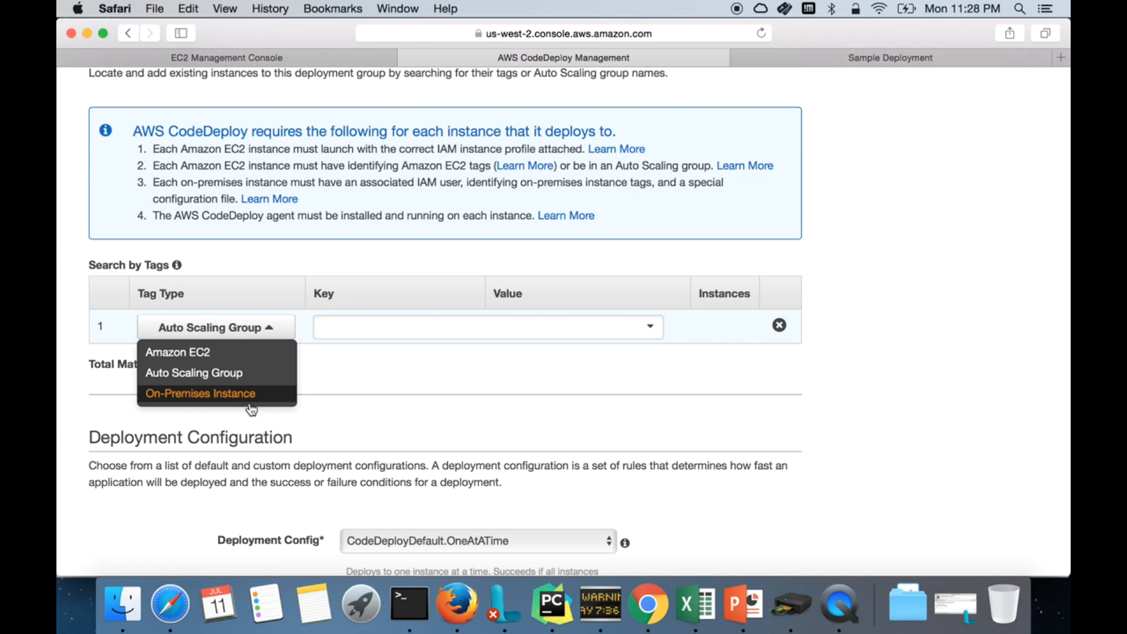
click(275, 433)
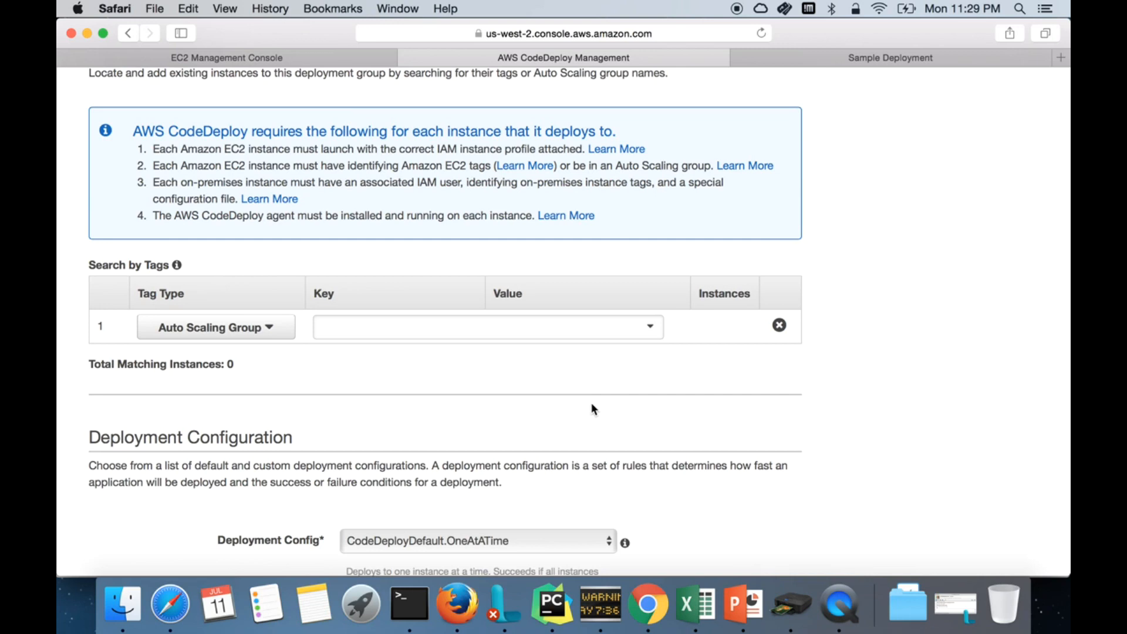
scroll(591, 408, down, 5)
scroll(591, 408, up, 7)
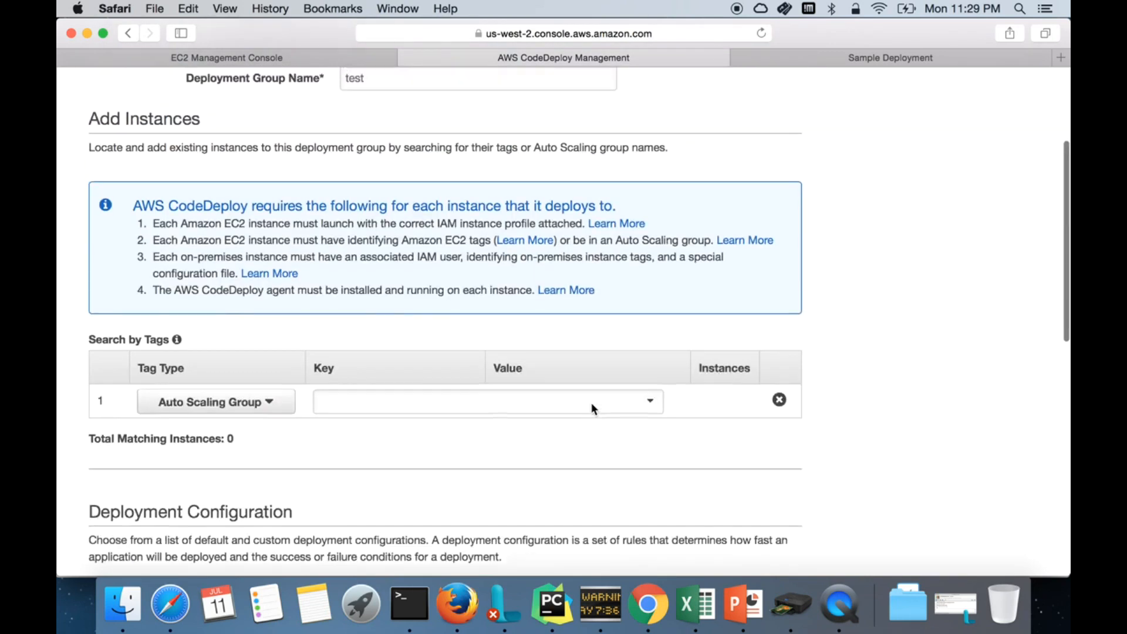
Step: Show slide 8 with the UserData agent-install commands and save the CodeDeploy presentation
click(744, 605)
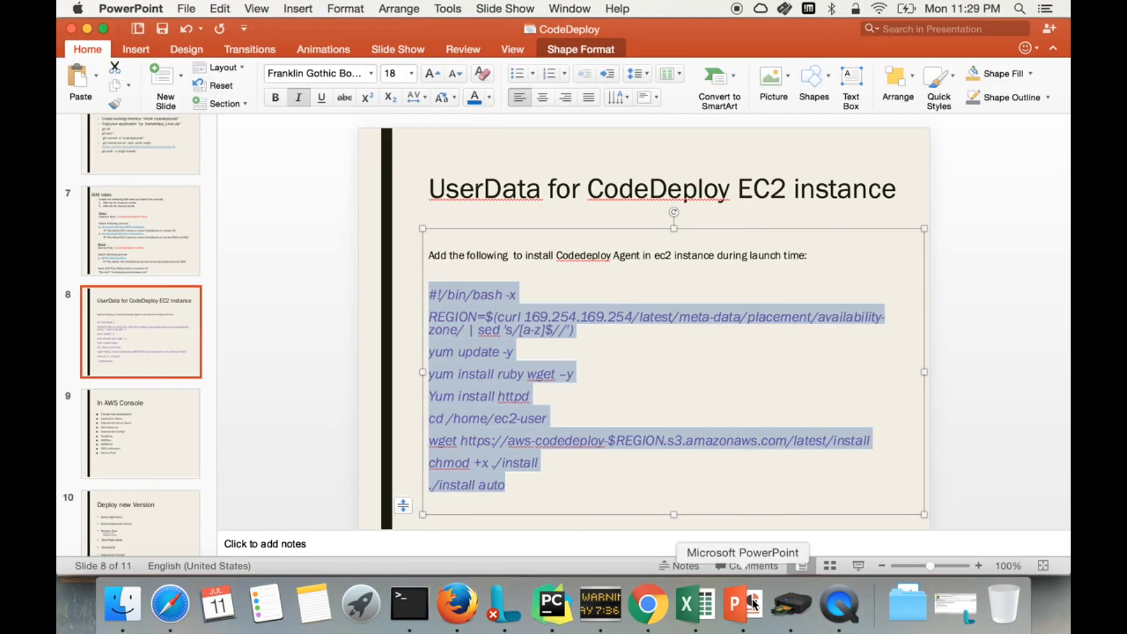
click(376, 454)
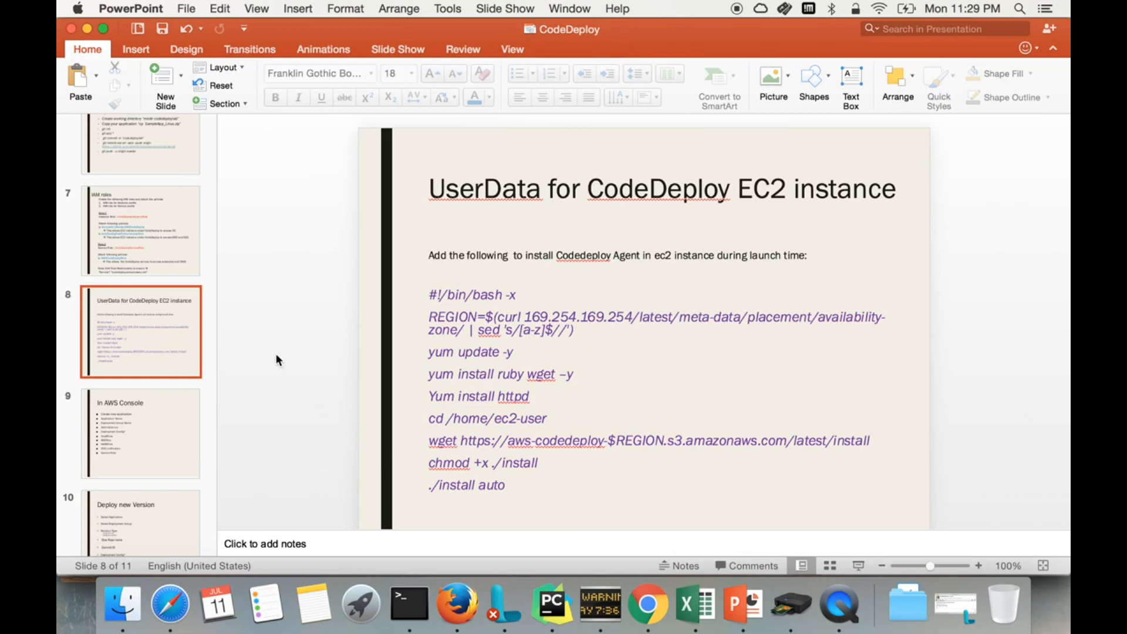
scroll(172, 229, up, 7)
scroll(172, 229, down, 10)
scroll(170, 223, up, 10)
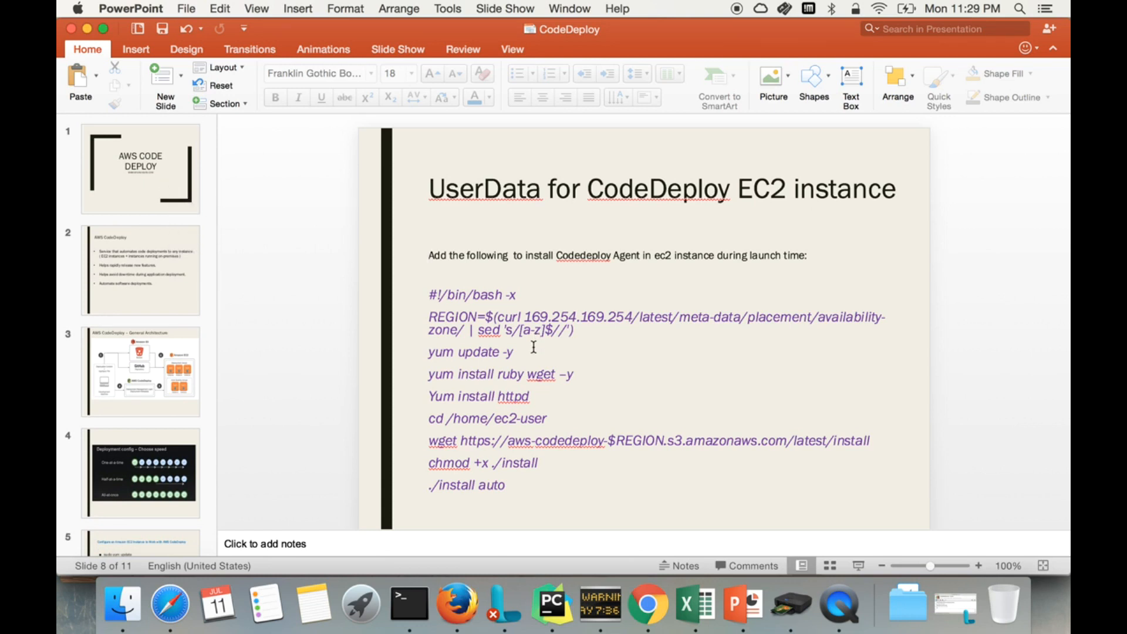
click(168, 36)
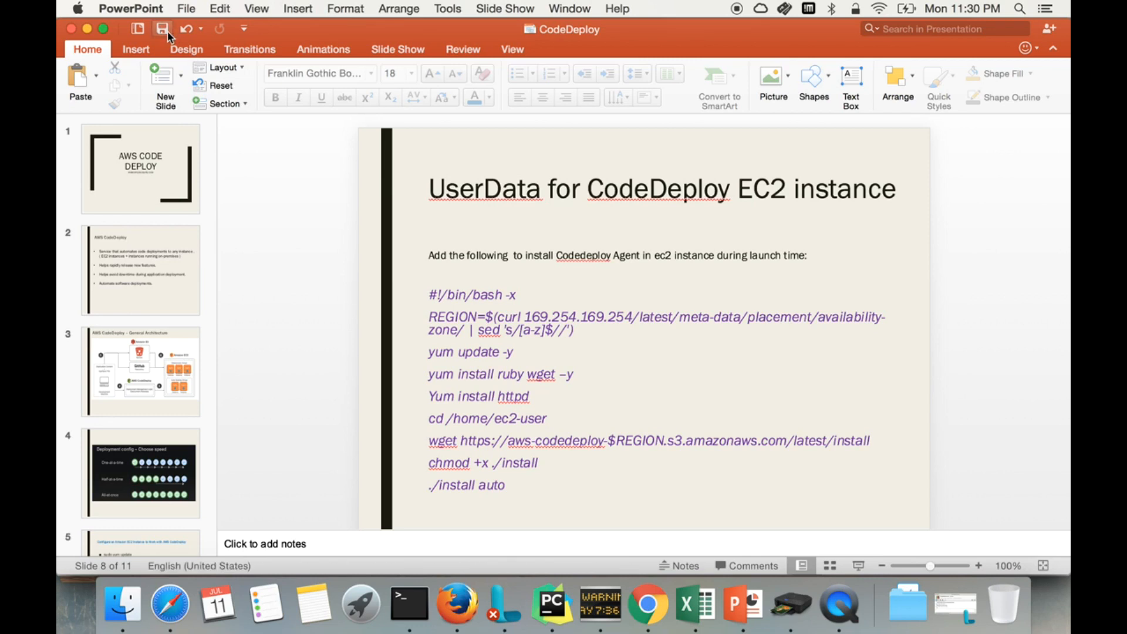